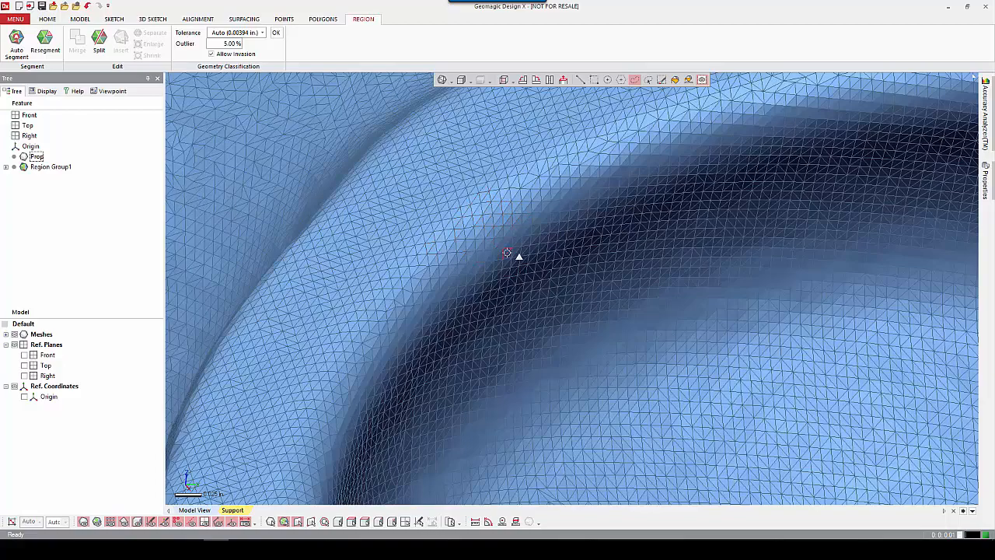
Display the propeller mesh shaded without its triangle edges.
scroll(519, 258, "down", 5)
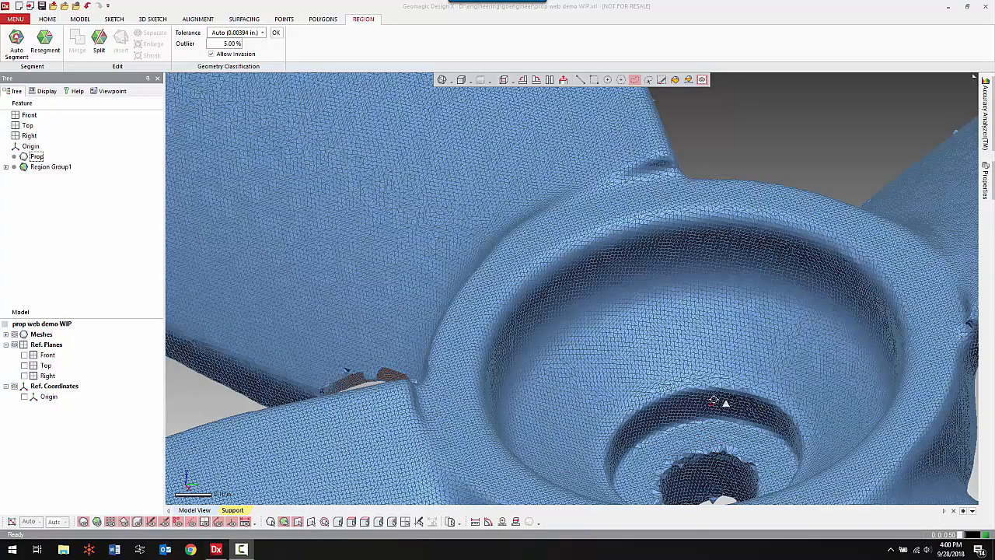
right_click_drag(714, 399, 463, 98)
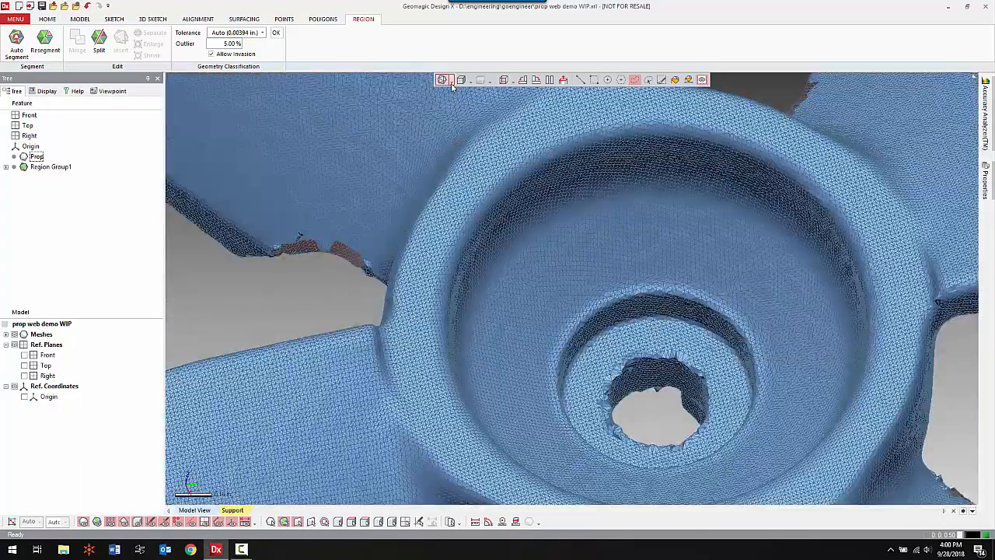
left_click(442, 80)
left_click(441, 117)
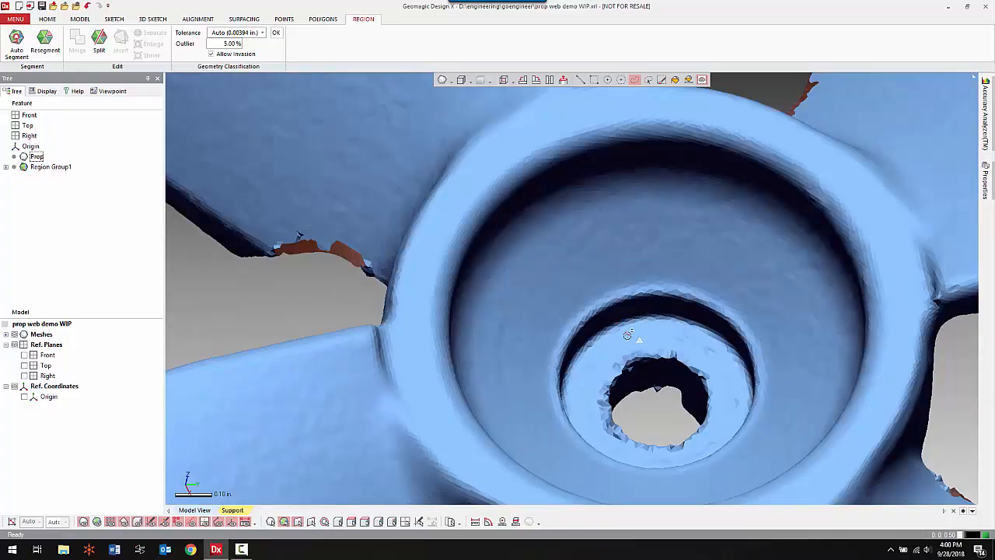
scroll(606, 316, "down", 6)
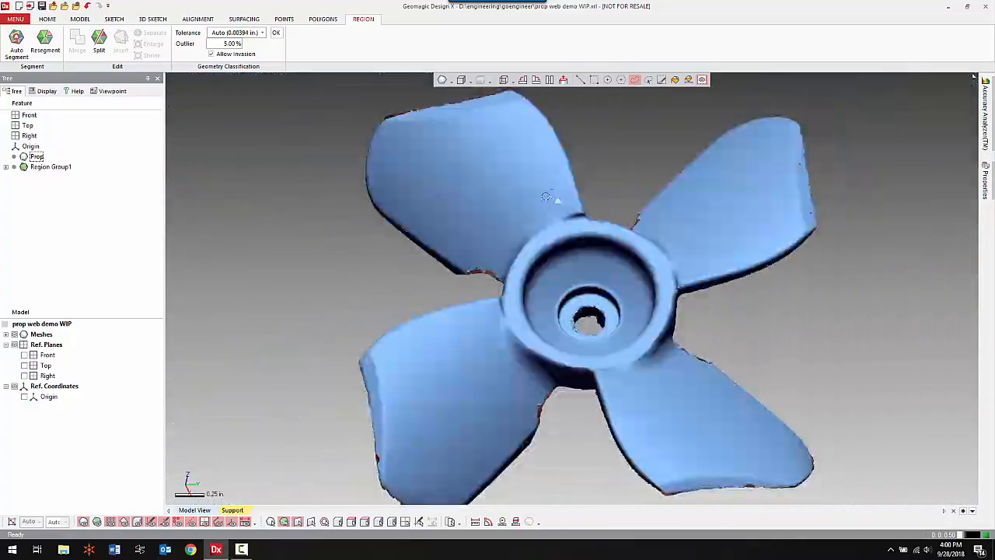
Examine the propeller mesh from front and back, including the colour-coded regions on one blade.
left_click(504, 81)
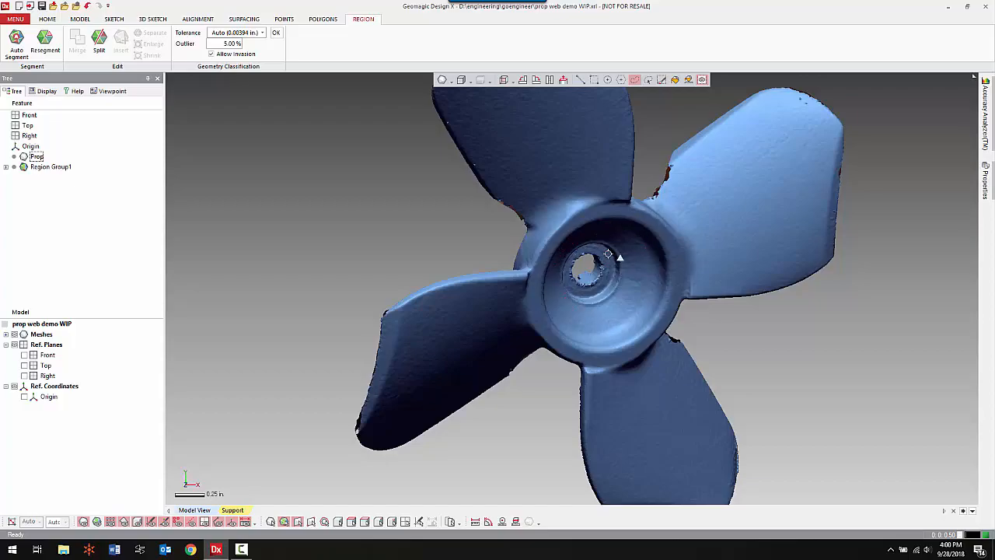
right_click_drag(646, 333, 574, 266)
mouse_move(617, 300)
right_mouse_down()
mouse_move(551, 293)
mouse_move(529, 314)
mouse_move(576, 326)
mouse_move(573, 336)
right_mouse_up()
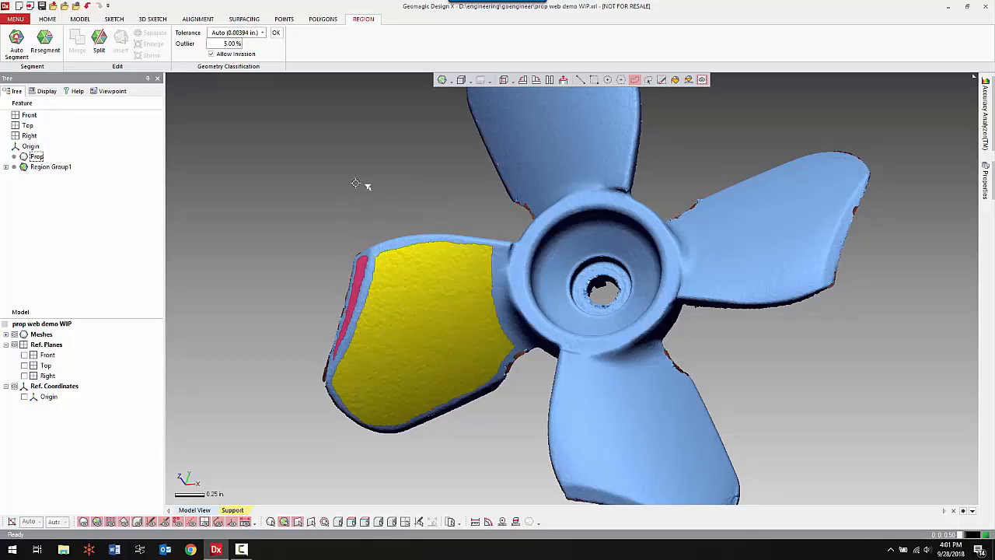
mouse_move(356, 182)
right_mouse_down()
mouse_move(538, 267)
mouse_move(606, 277)
right_mouse_up()
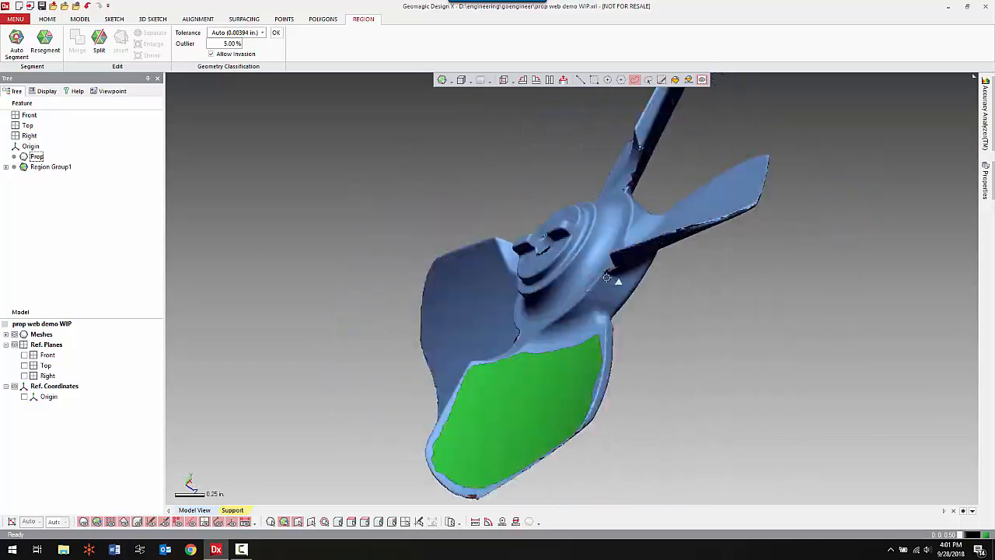
mouse_move(755, 340)
right_mouse_down()
mouse_move(755, 295)
mouse_move(643, 214)
mouse_move(599, 210)
mouse_move(617, 232)
right_mouse_up()
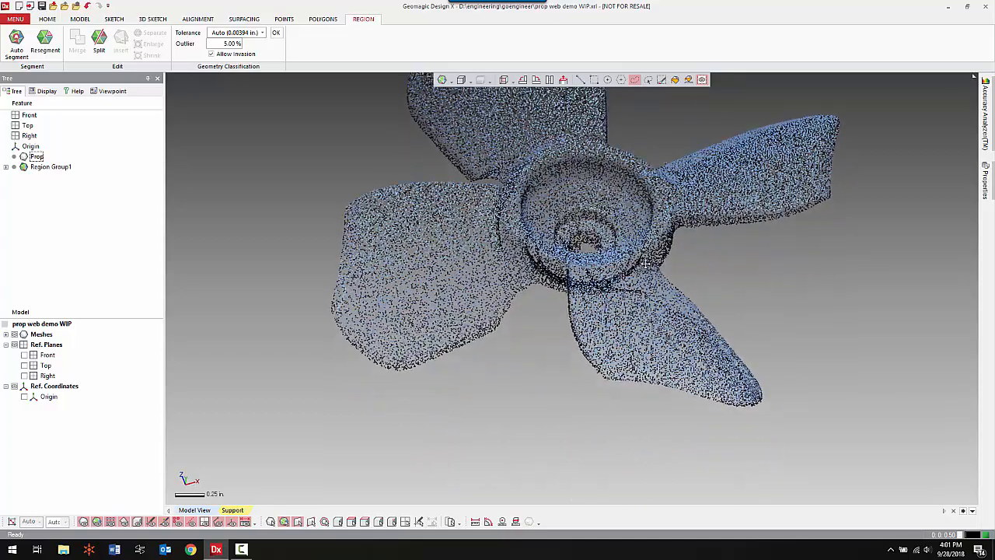
right_click_drag(665, 326, 577, 373)
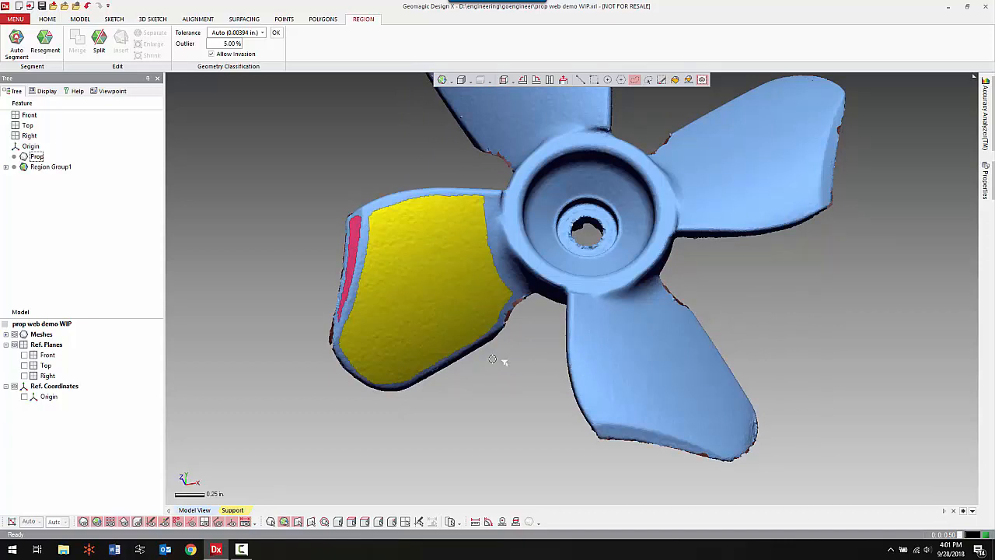
left_click(445, 315)
right_click_drag(468, 202, 610, 268)
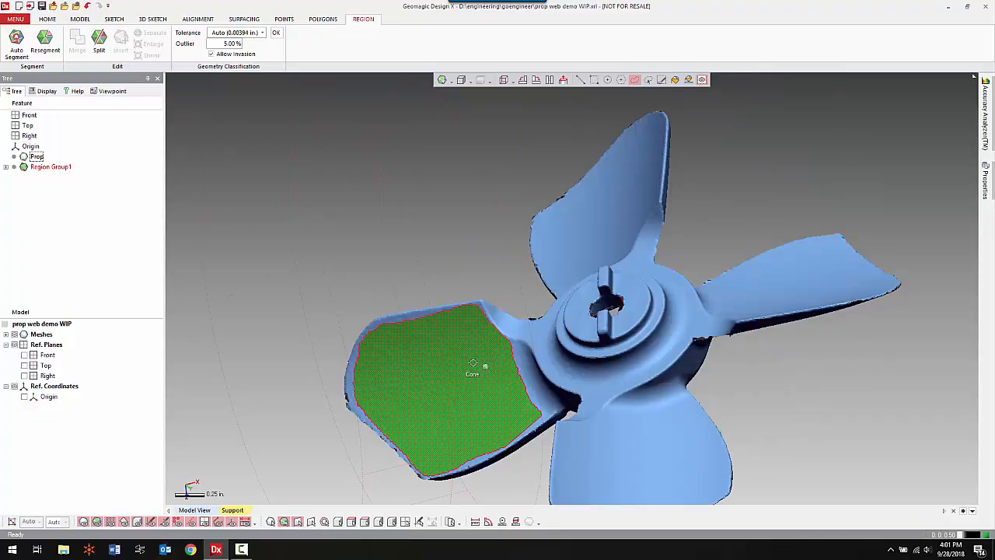
mouse_move(472, 363)
right_mouse_down()
mouse_move(571, 277)
mouse_move(644, 311)
right_mouse_up()
right_click(645, 311)
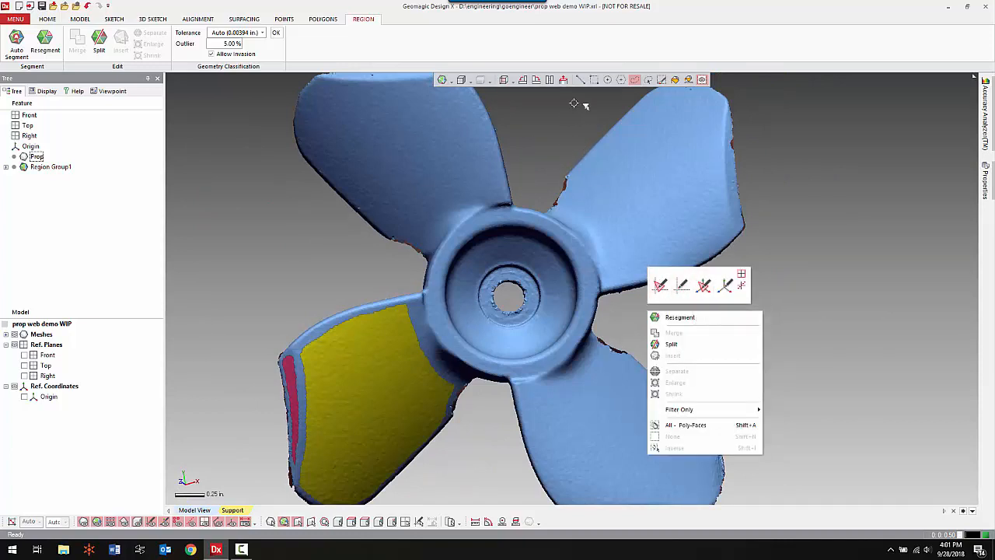
Insert a region on the hub's flat outer rim by circle-selecting the hub faces and excluding the inner circle.
left_click(563, 79)
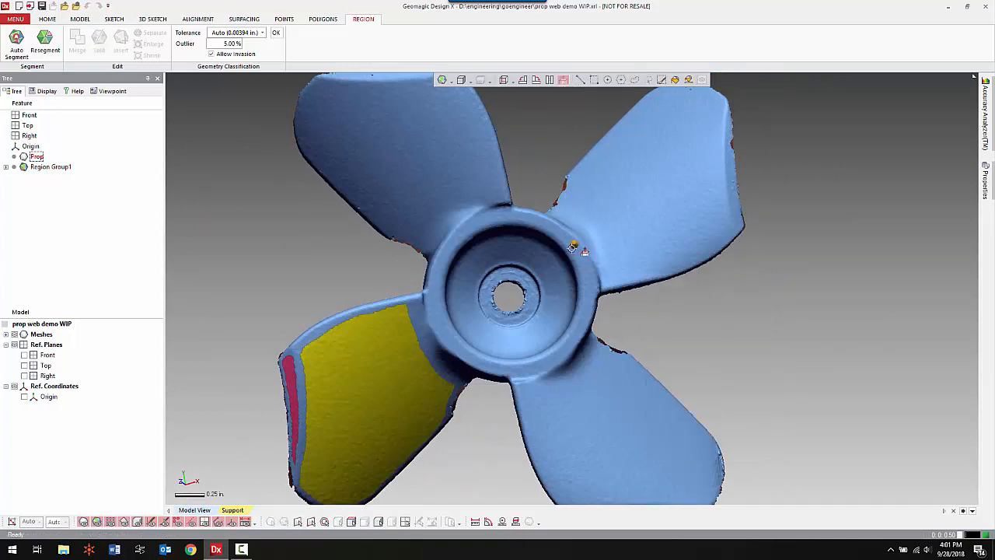
left_click(572, 246)
right_click_drag(571, 248, 555, 174, "ctrl")
right_click_drag(556, 174, 559, 278, "shift")
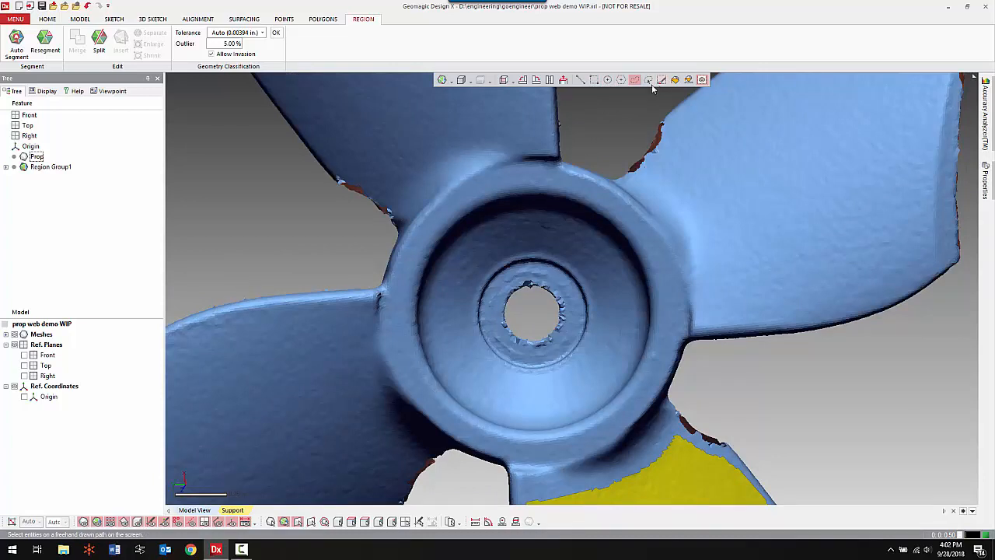
left_click(608, 81)
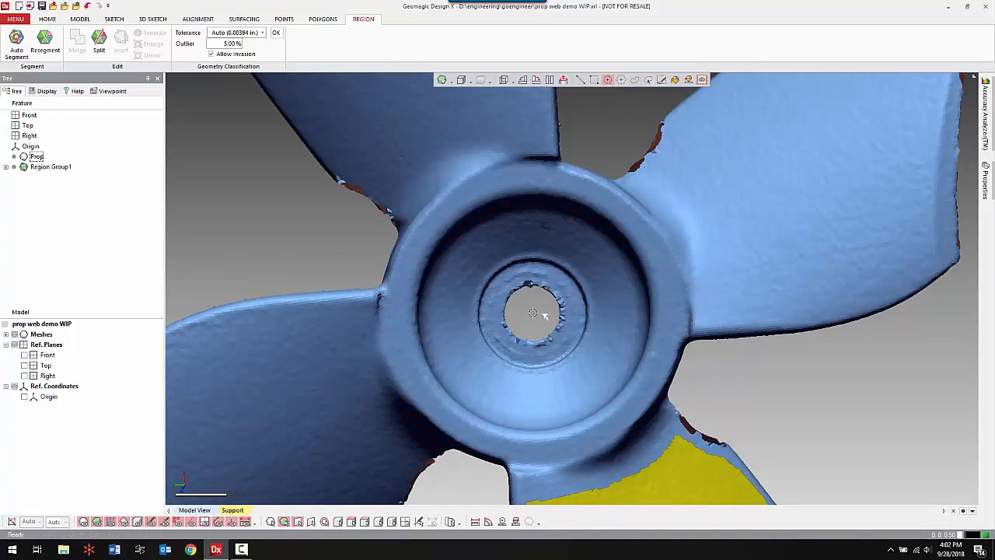
left_click_drag(532, 312, 640, 424)
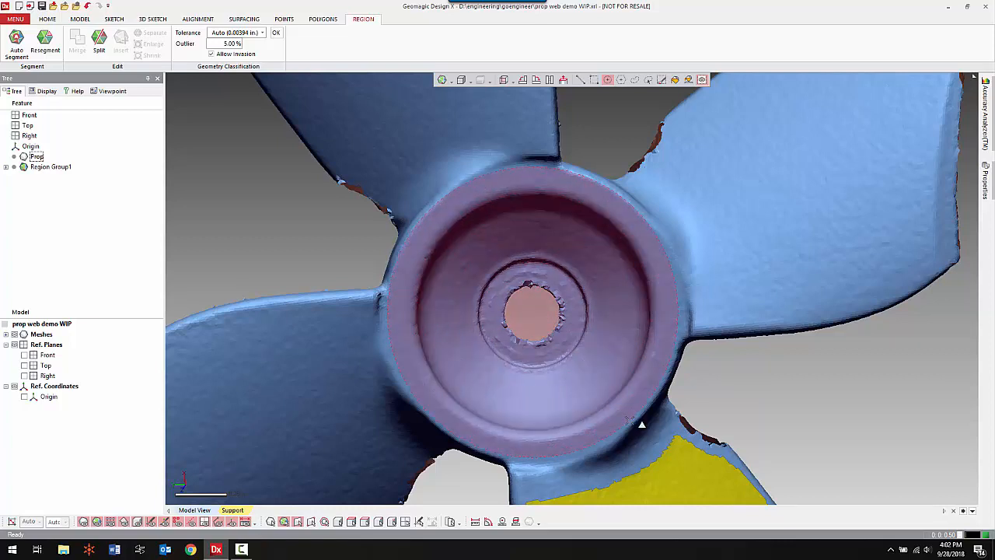
left_click_drag(642, 424, 642, 424)
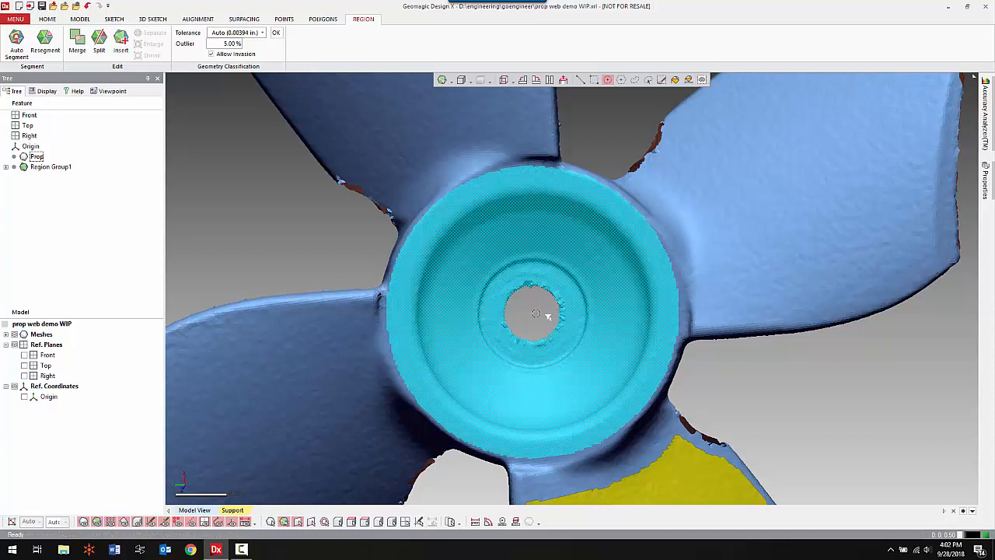
left_click_drag(533, 315, 615, 419, "ctrl")
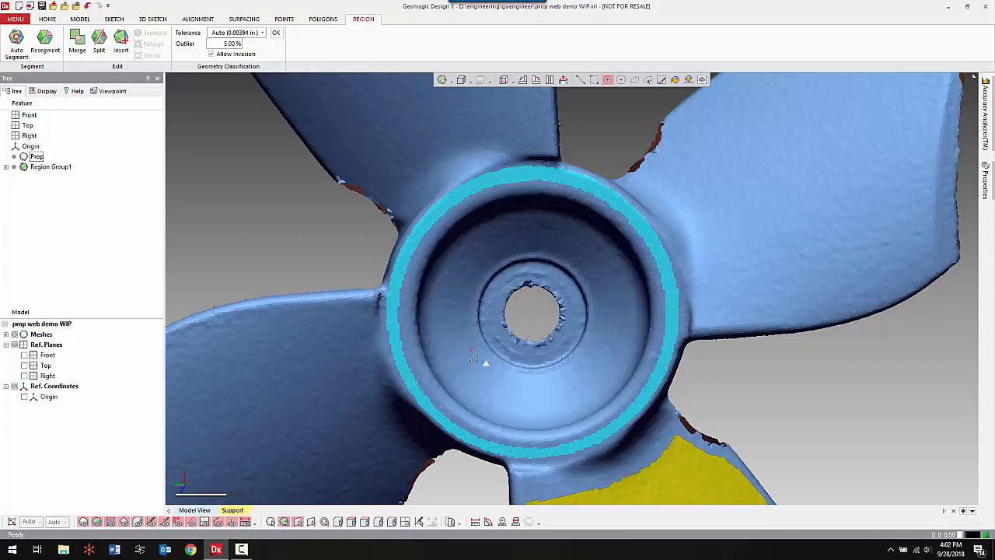
left_click(122, 40)
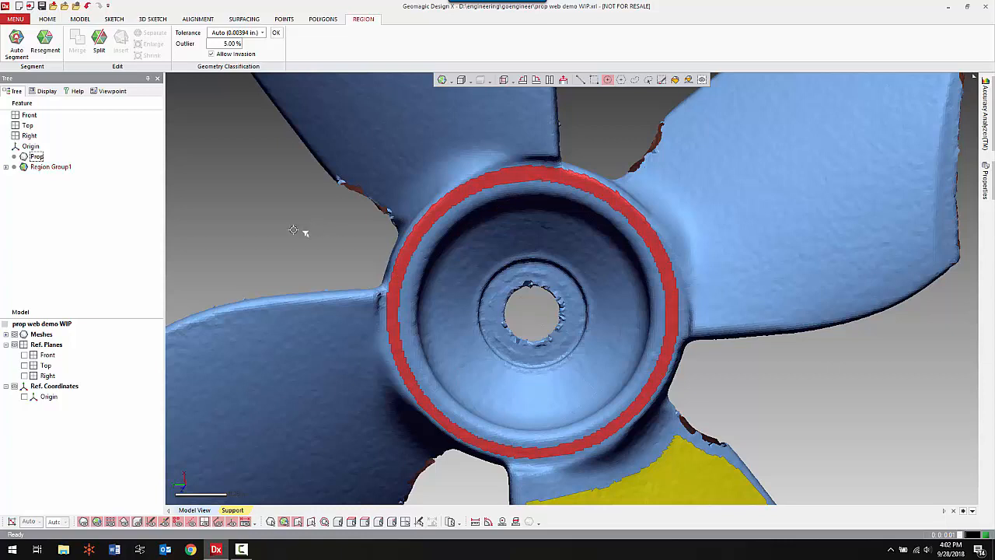
Set up a planar mesh sketch based on the hub rim region, with a section offset about 0.13 in into the hub.
right_click(262, 200)
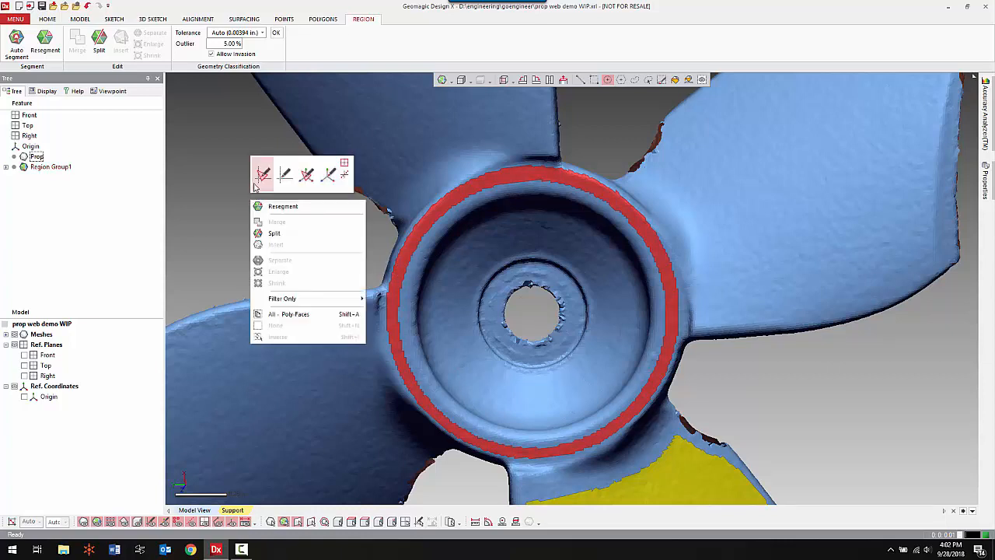
left_click(261, 173)
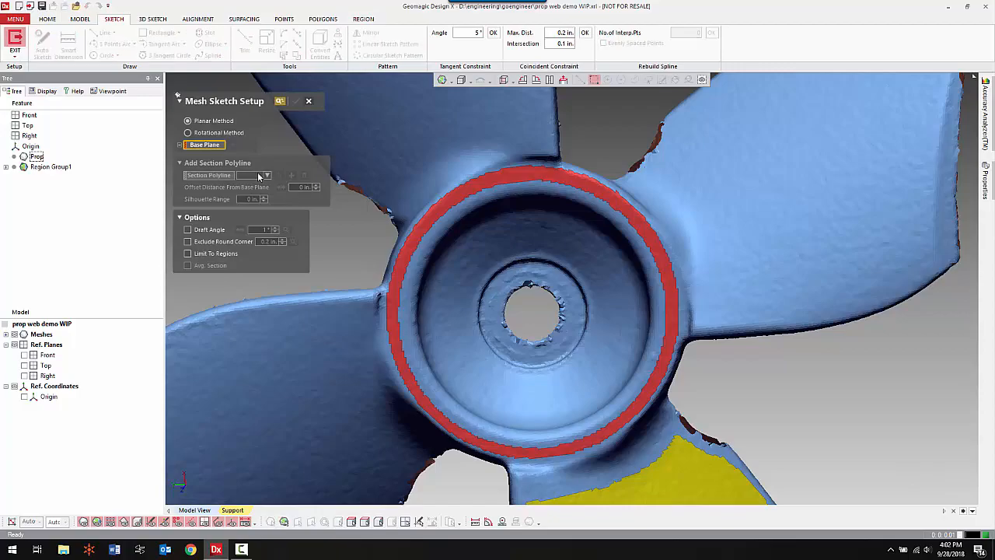
left_click(402, 257)
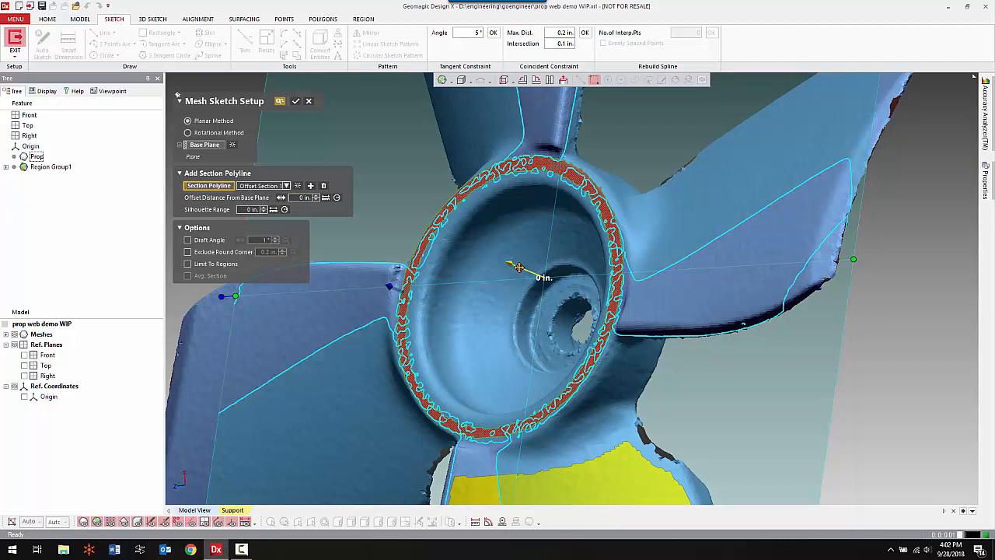
left_click_drag(518, 267, 536, 276)
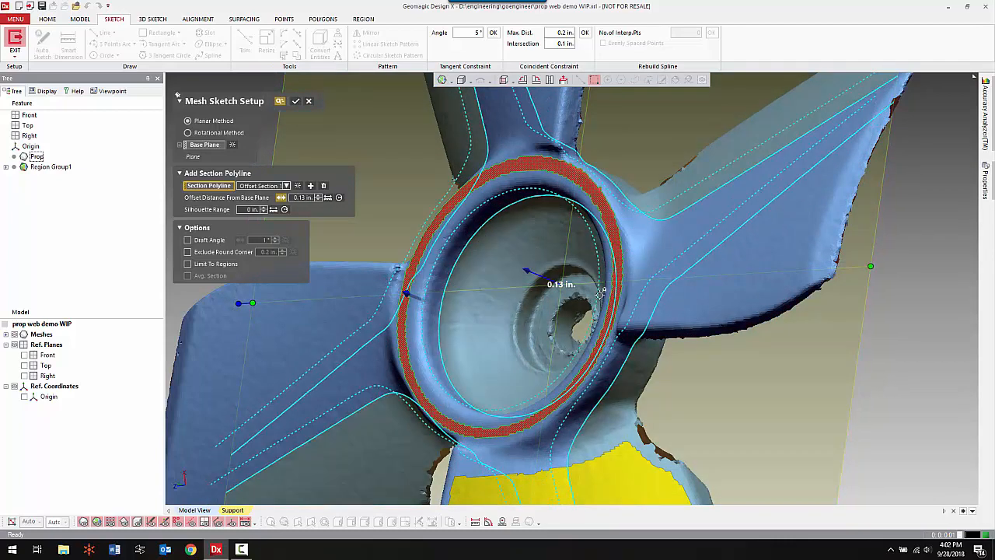
mouse_move(504, 288)
right_mouse_down()
mouse_move(504, 329)
mouse_move(489, 322)
mouse_move(497, 329)
right_mouse_up()
mouse_move(458, 300)
right_mouse_down()
mouse_move(523, 298)
mouse_move(701, 324)
right_mouse_up()
right_click_drag(665, 281, 634, 330)
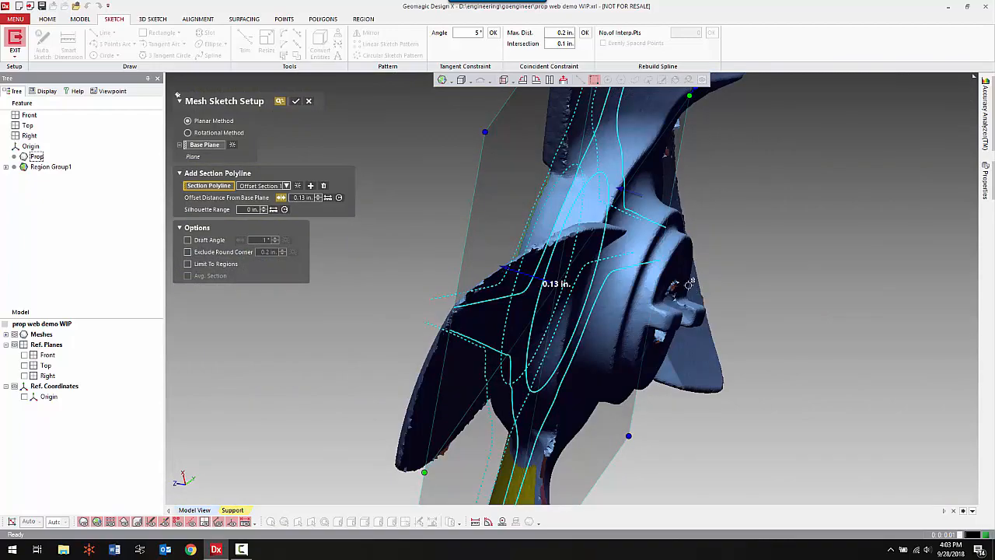
right_click_drag(687, 278, 722, 306)
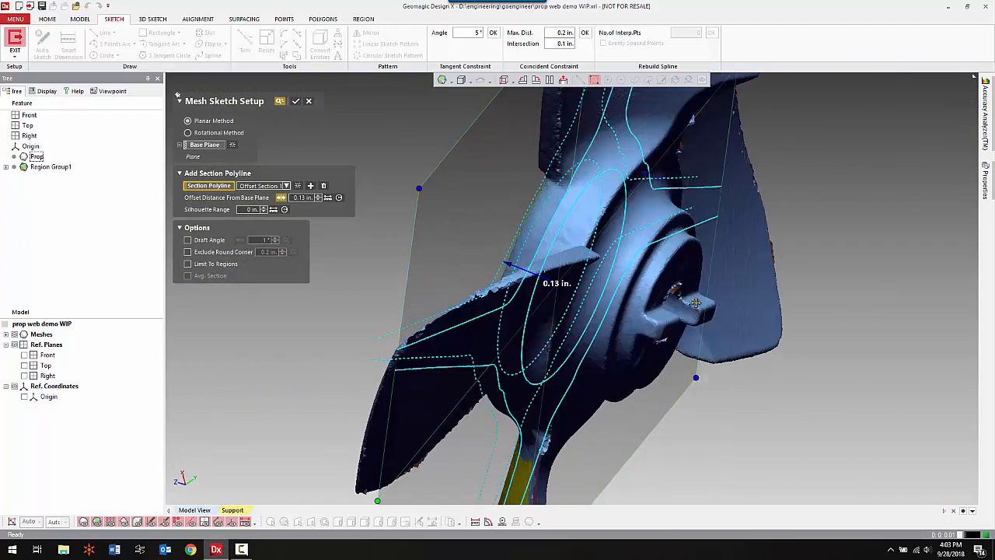
right_click_drag(639, 345, 325, 223)
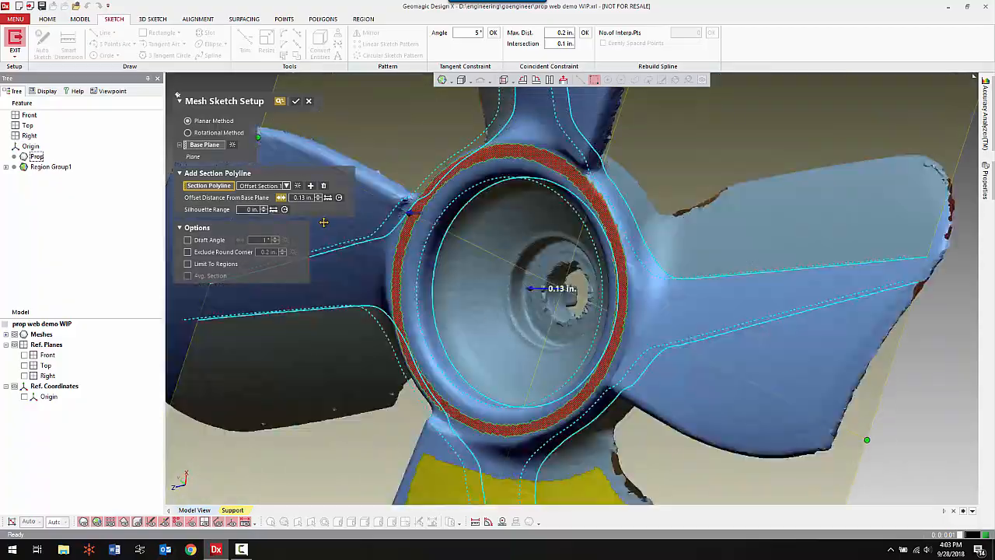
Add a second section polyline offset about 0.68 in from the base plane and accept the mesh sketch setup.
left_click(314, 188)
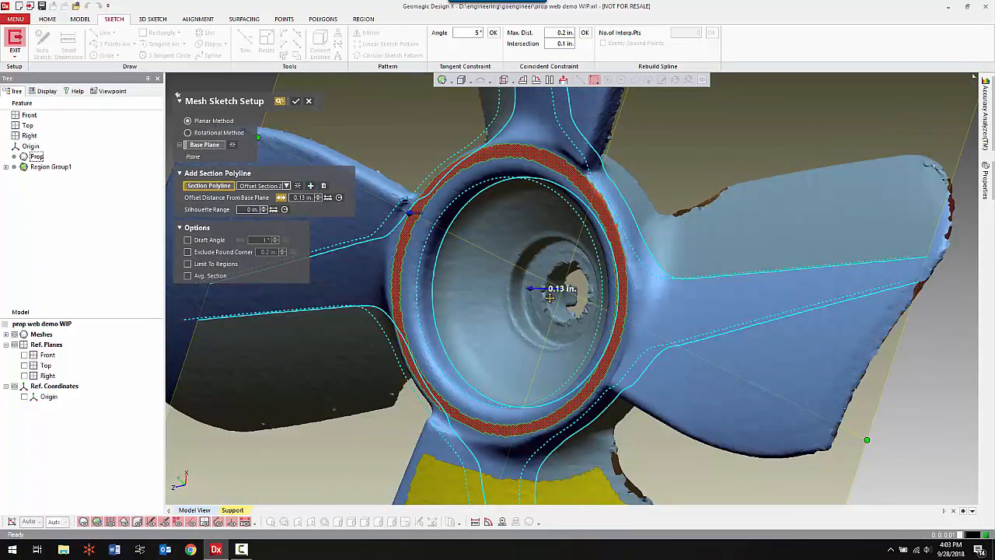
right_click_drag(610, 269, 542, 286)
left_click_drag(542, 287, 622, 292)
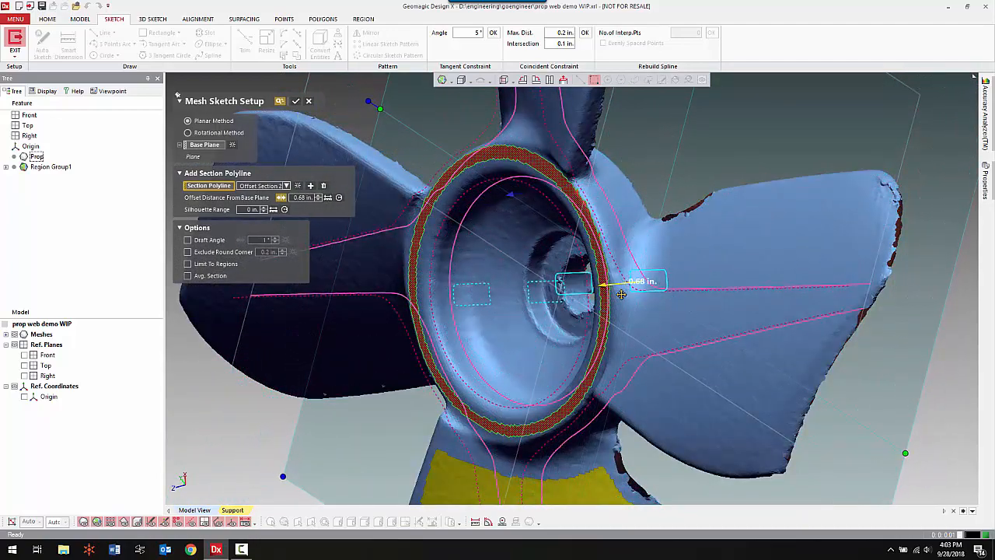
left_click(298, 102)
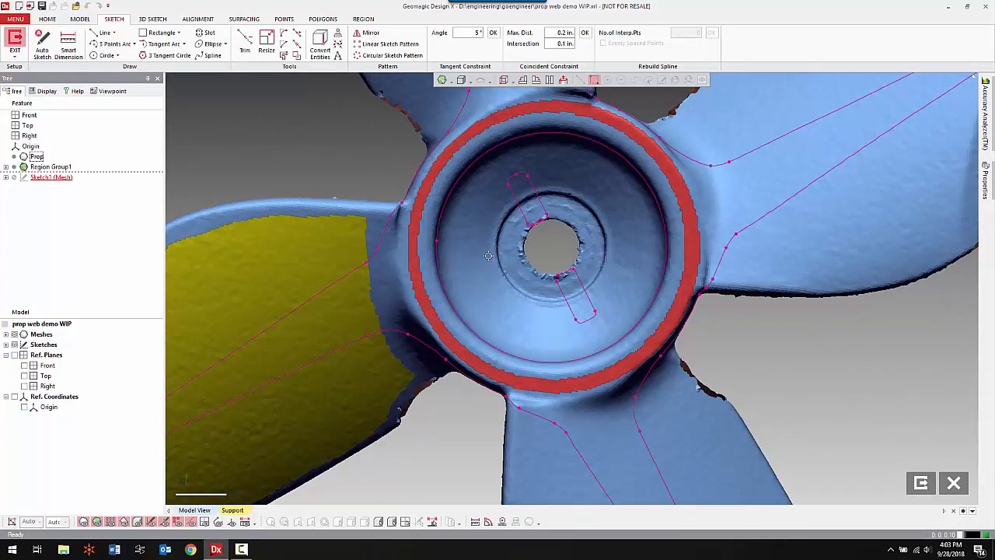
Hide the mesh and its regions so only the section polylines are shown.
key("ctrl+1")
key("ctrl+2")
middle_click_drag(573, 244, 547, 279)
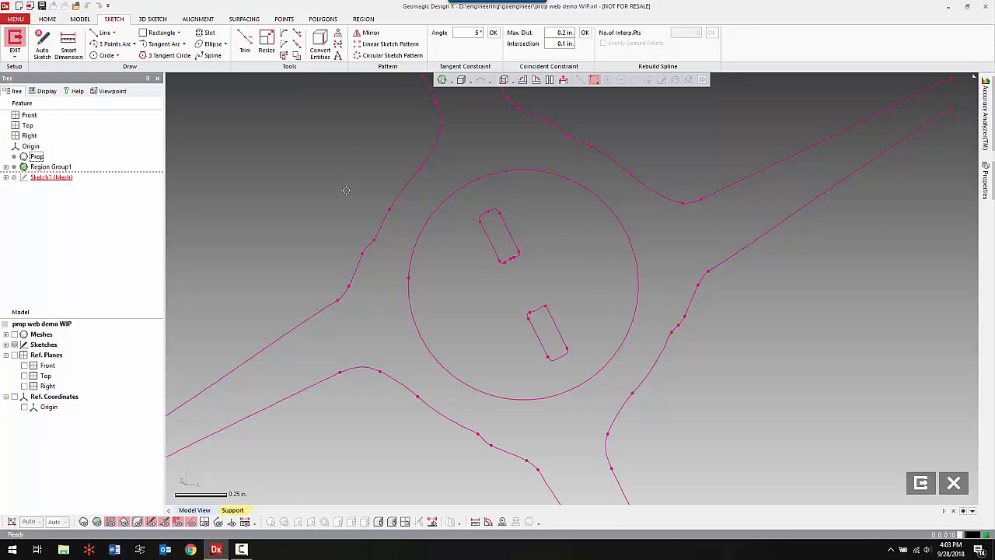
Fit a sketch circle to the round hub section polyline.
right_click(290, 170)
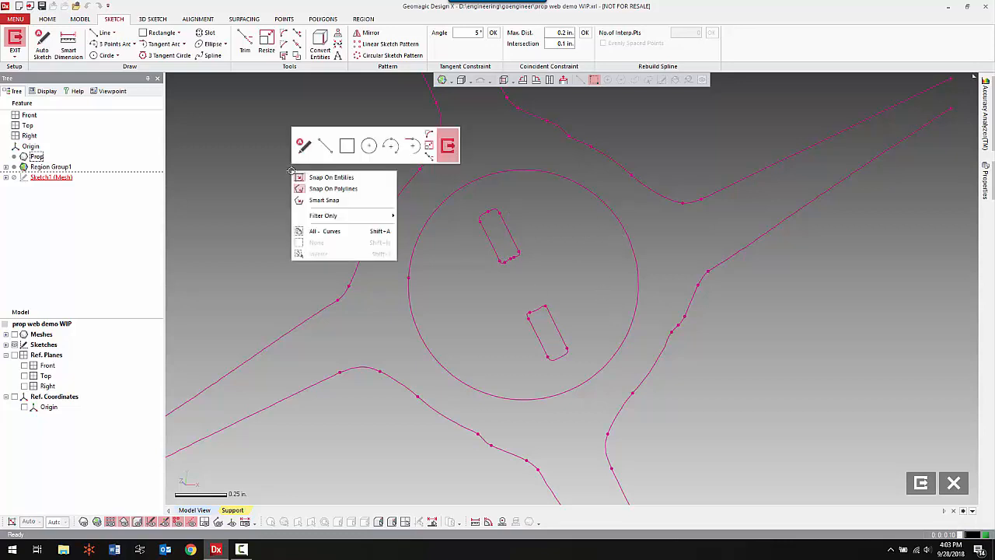
left_click(368, 146)
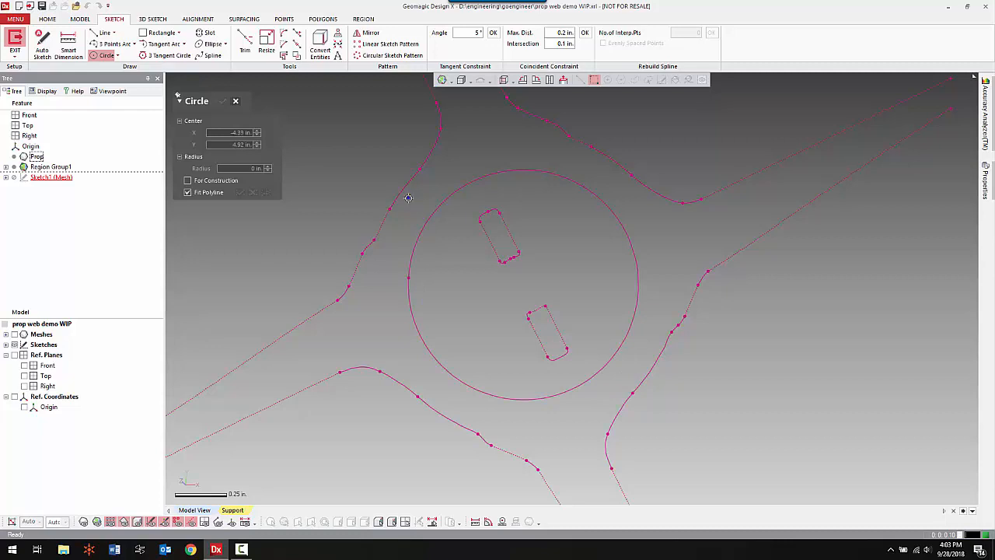
left_click(434, 211)
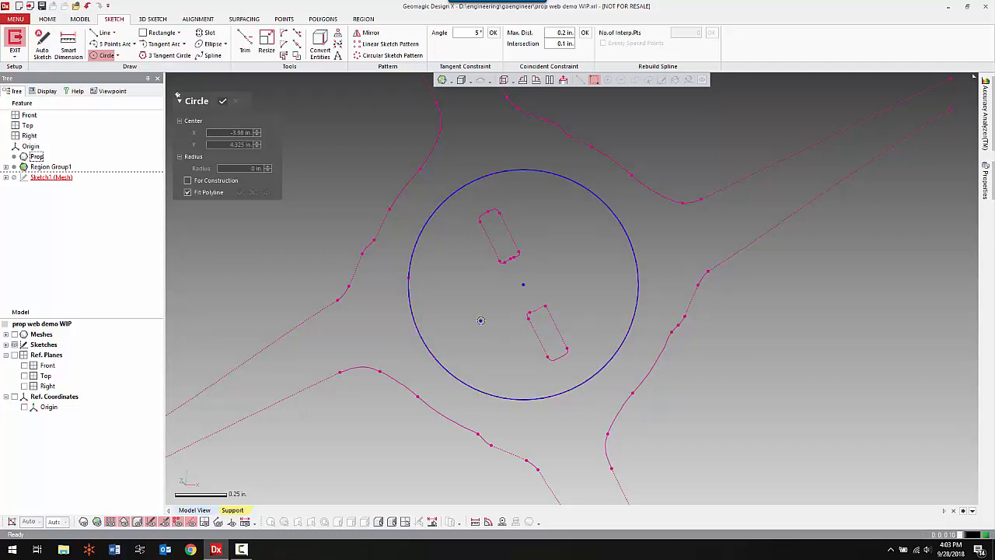
right_click(364, 287)
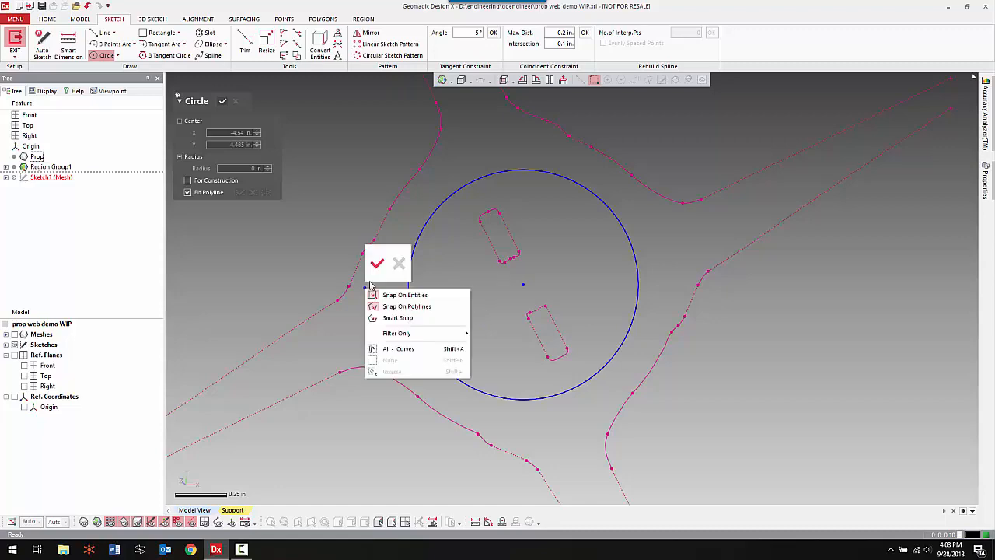
left_click(373, 262)
Fit a single sketch line along the matching long edges of both key slot section polylines.
scroll(529, 283, "up", 3)
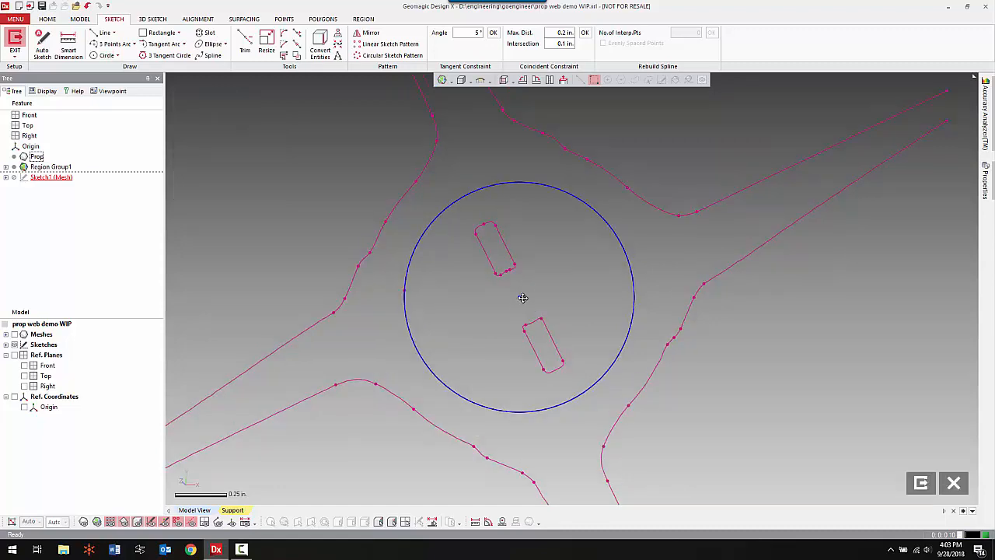
right_click(537, 233)
left_click(574, 210)
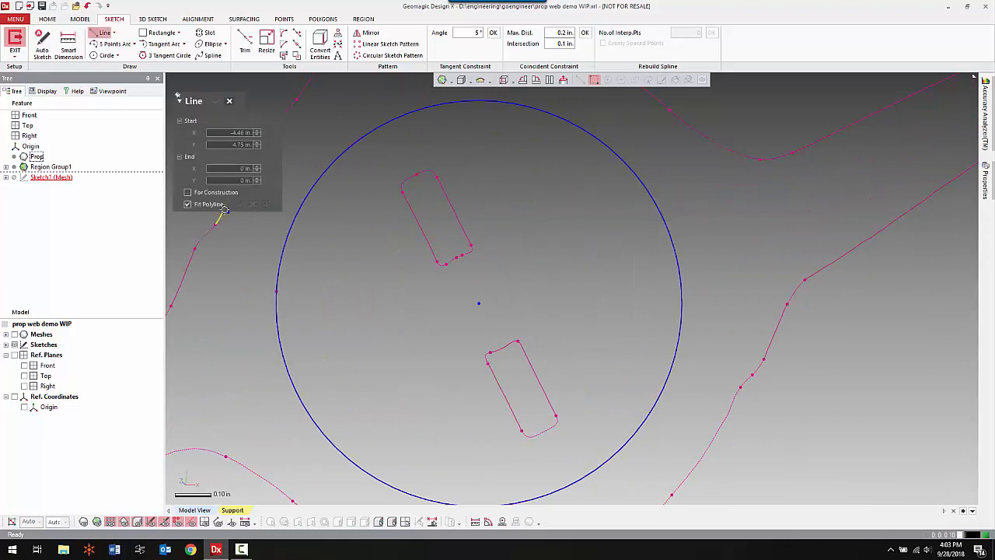
left_click(456, 216)
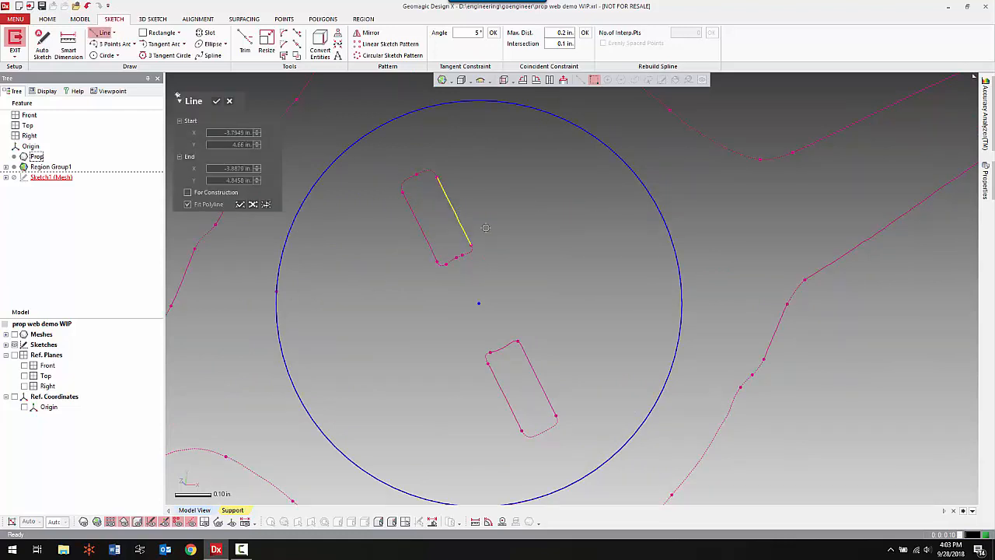
left_click(537, 379)
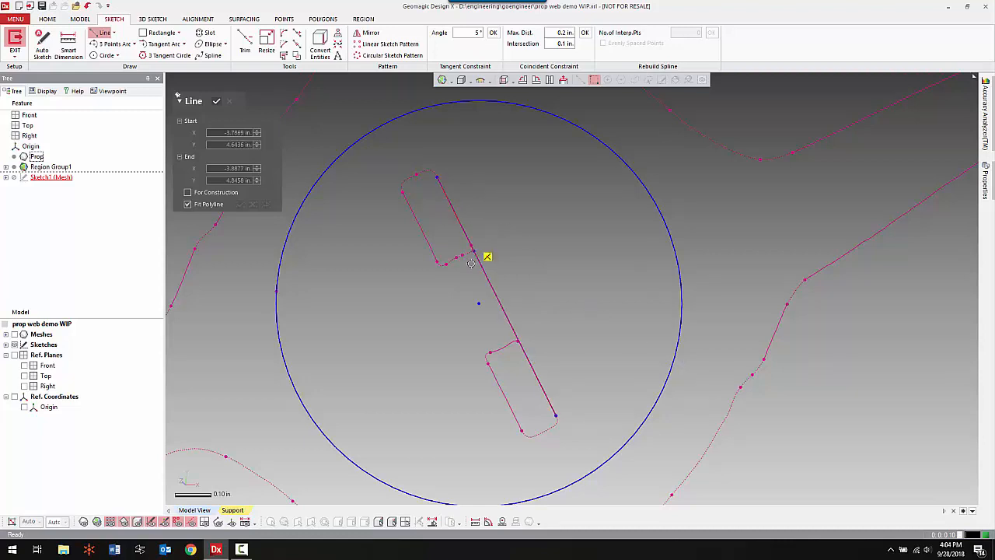
Draw a line about 0.46 in long from the hub circle's center, parallel to the fitted key slot line.
left_click(479, 302)
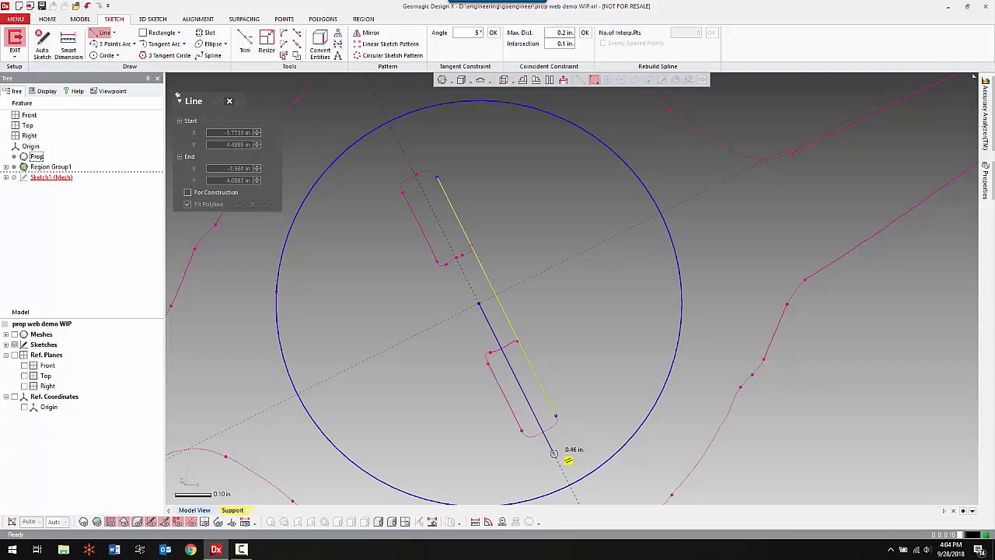
left_click(552, 456)
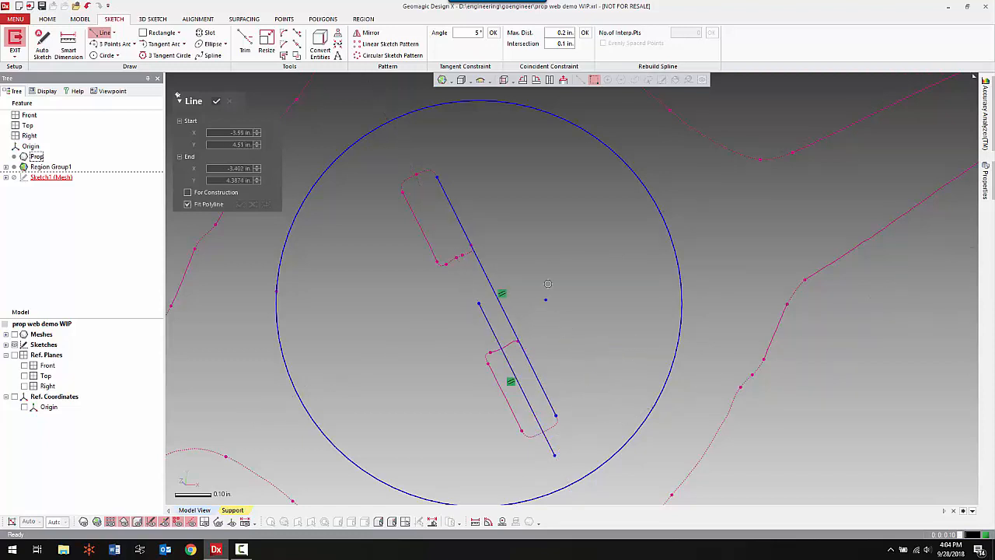
right_click(342, 313)
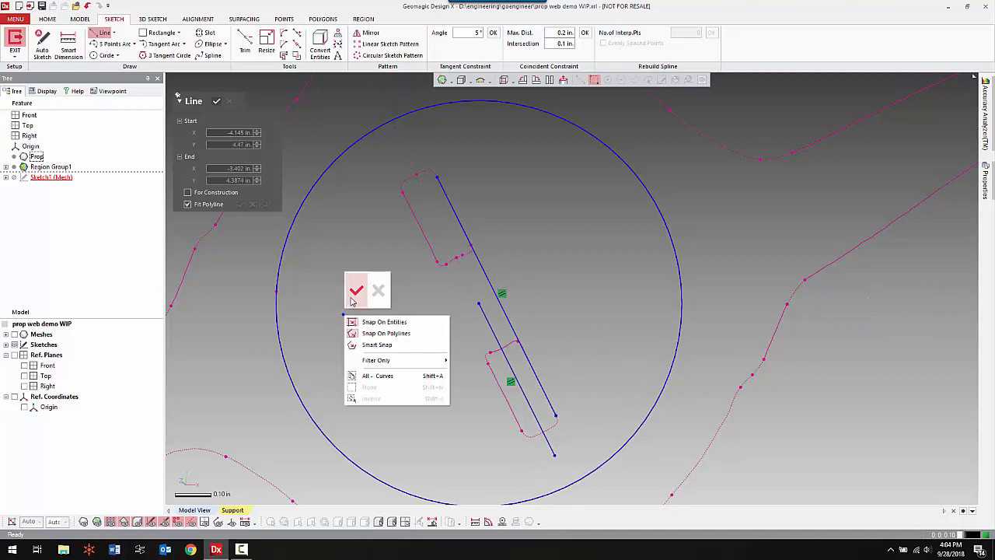
left_click(355, 289)
Delete the hub circle and the fitted key slot line, keeping only the center line, and exit the mesh sketch.
scroll(542, 304, "down", 3)
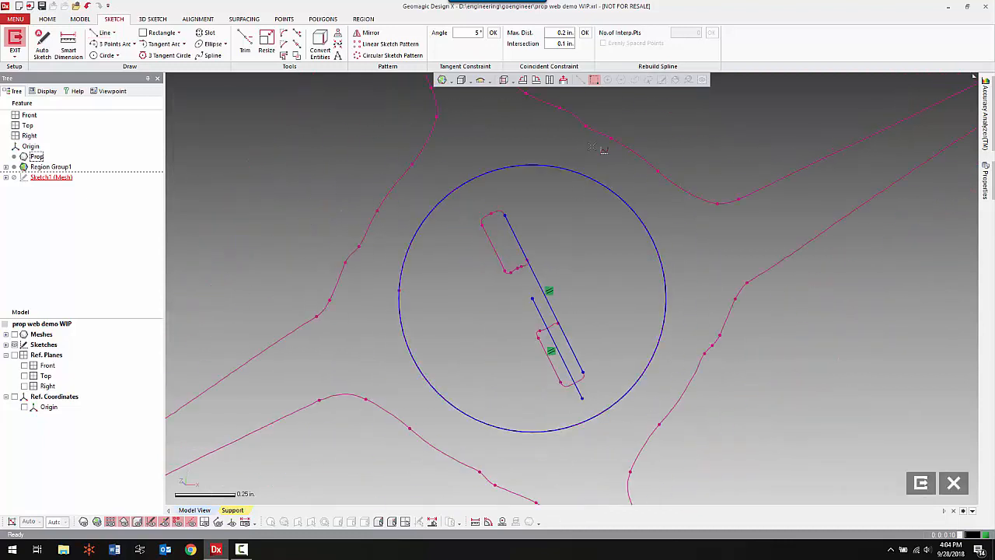
mouse_move(593, 141)
left_mouse_down()
mouse_move(556, 235)
mouse_move(532, 269)
mouse_move(519, 267)
left_mouse_up()
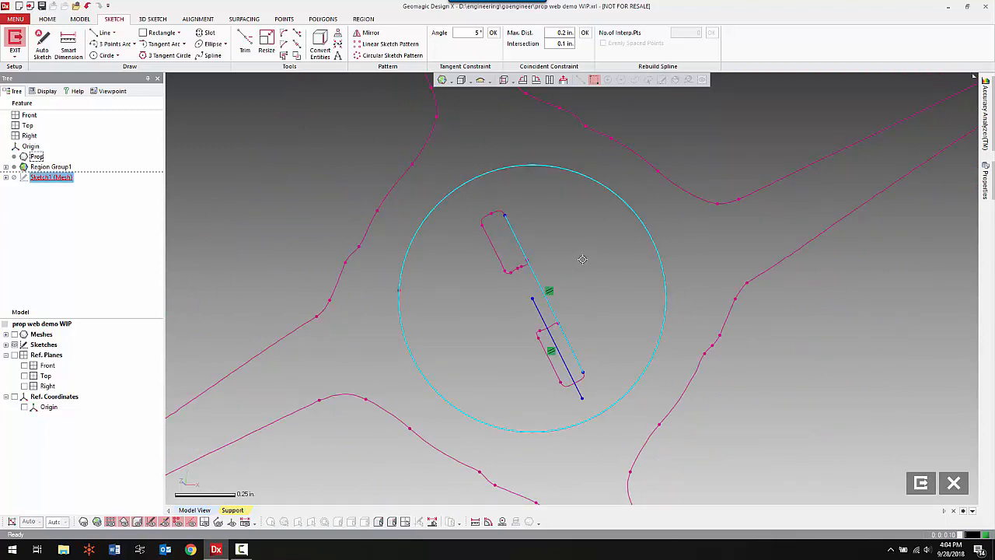
key("Delete")
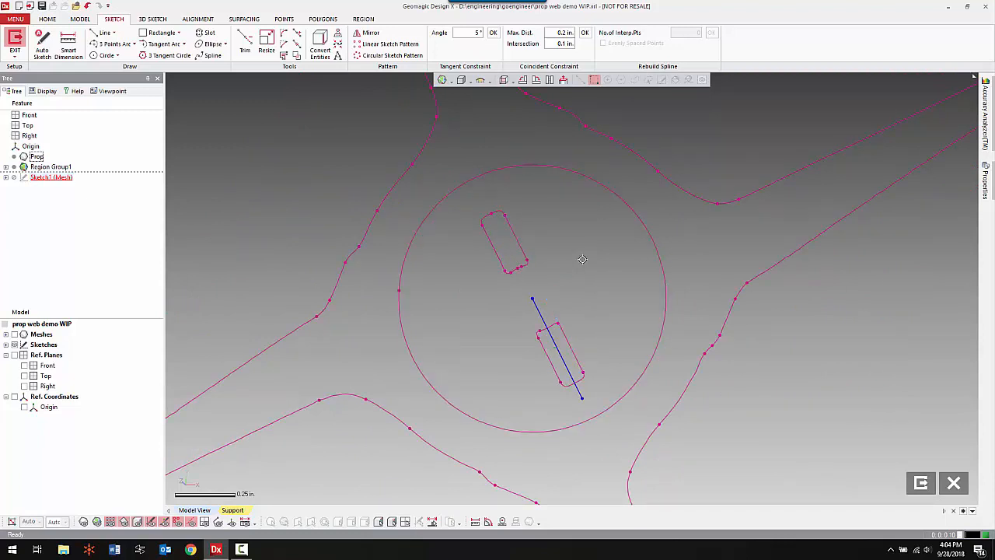
right_click(591, 253)
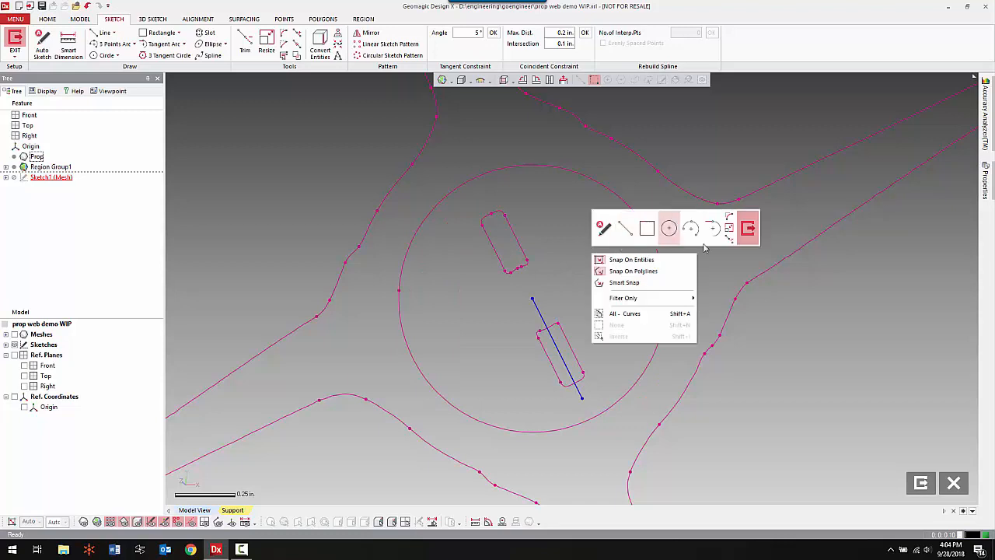
left_click(748, 232)
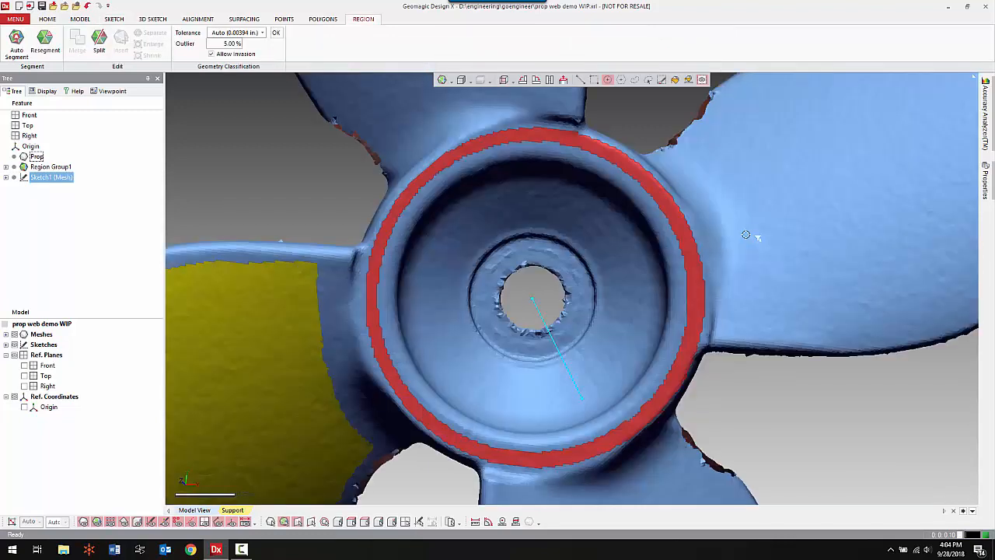
Start a 3-2-1 Interactive Alignment of the Prop mesh, using the hub rim region as the plane with its direction flipped.
mouse_move(526, 365)
right_mouse_down()
mouse_move(604, 265)
mouse_move(189, 318)
right_mouse_up()
mouse_move(579, 367)
right_mouse_down()
mouse_move(498, 421)
mouse_move(633, 376)
right_mouse_up()
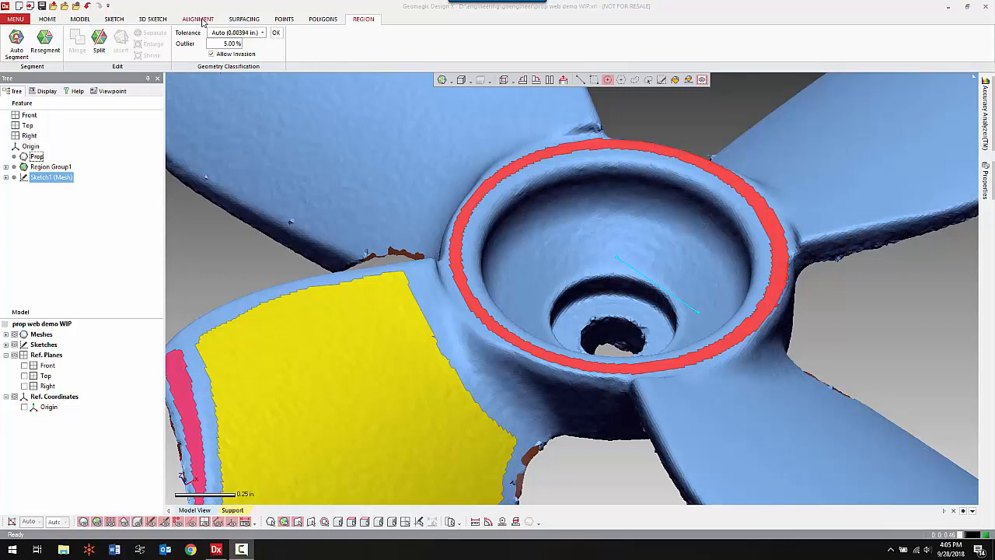
left_click(198, 20)
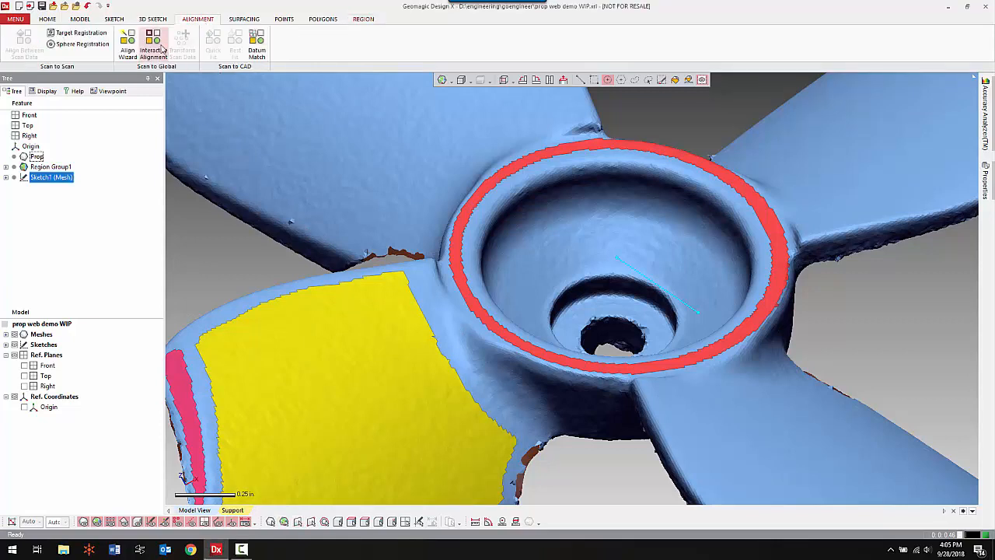
left_click(159, 50)
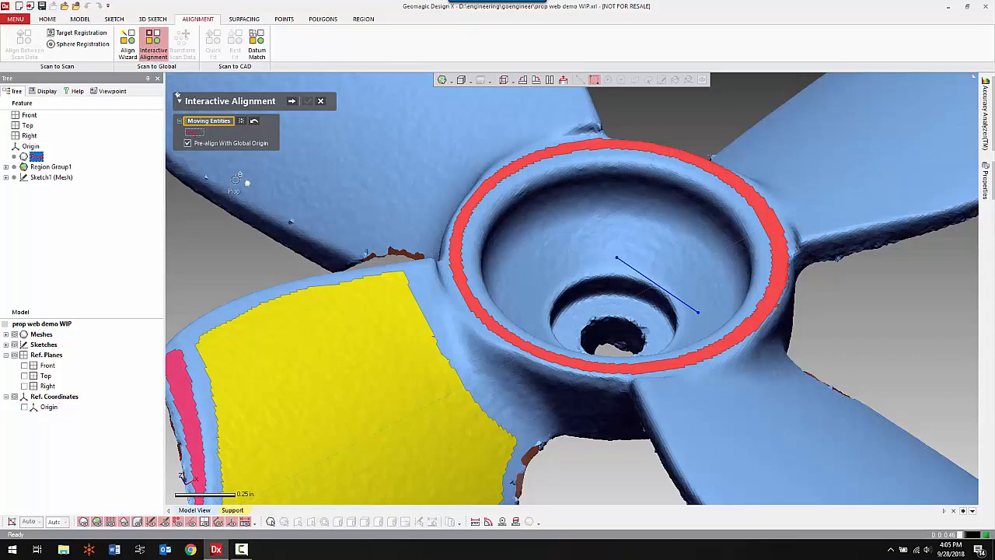
left_click(292, 101)
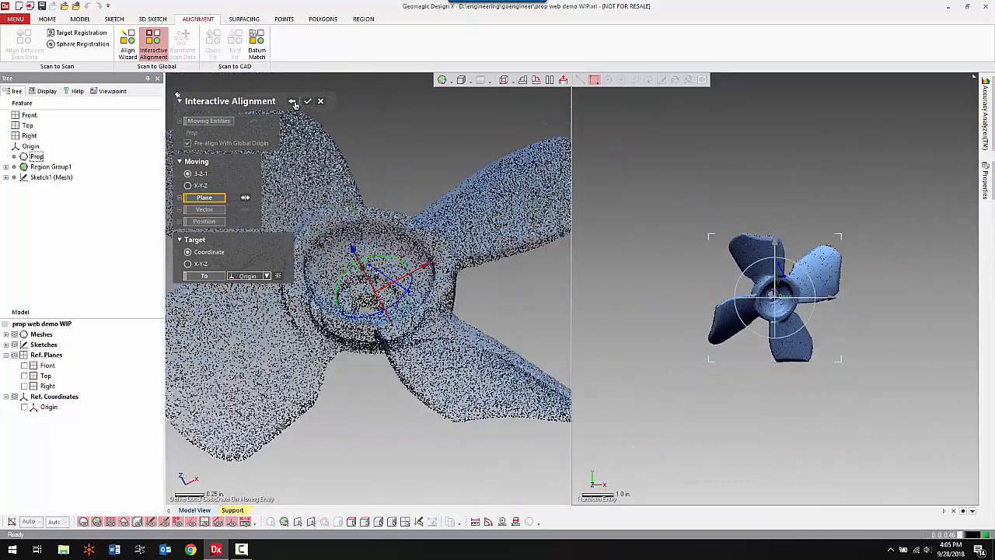
right_click_drag(428, 235, 493, 234, "ctrl")
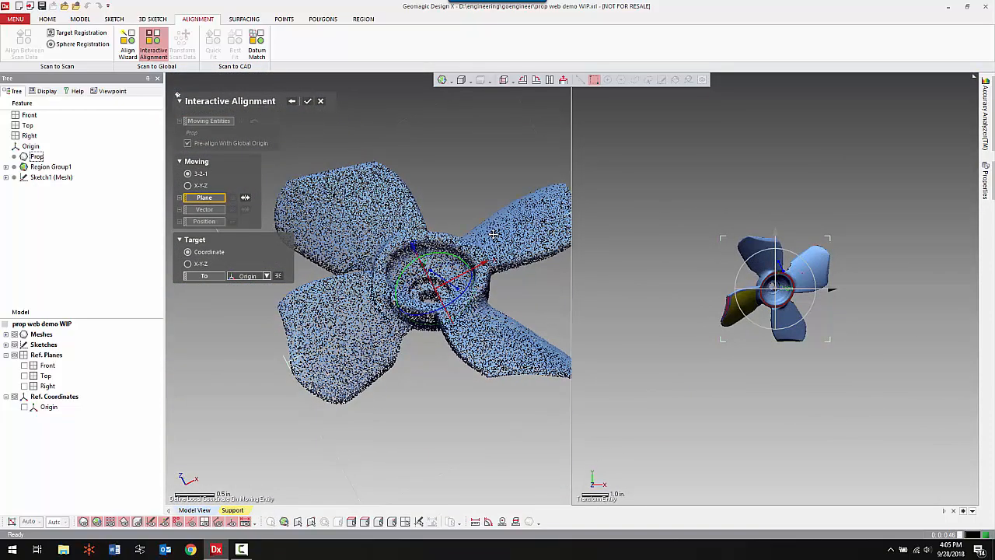
scroll(451, 288, "up", 5)
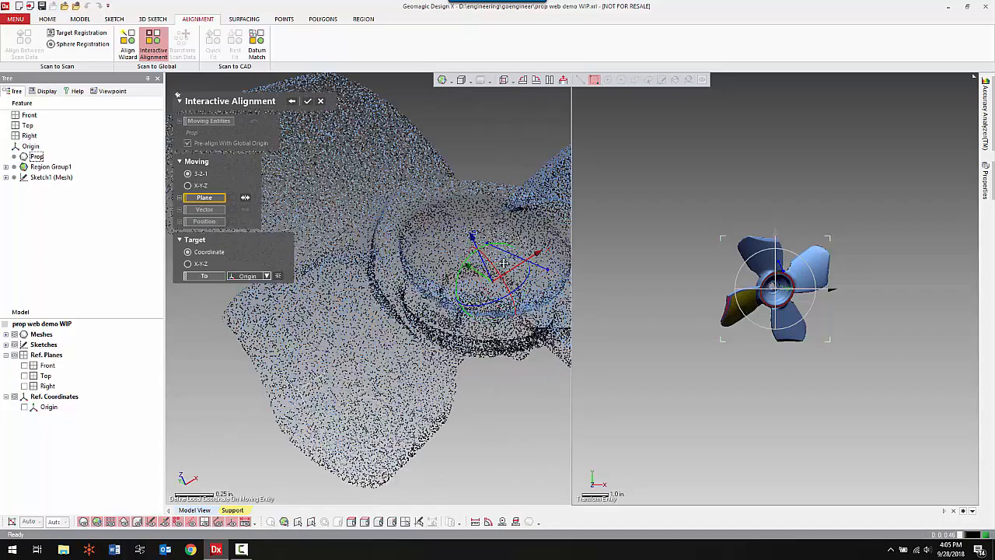
scroll(462, 265, "up", 4)
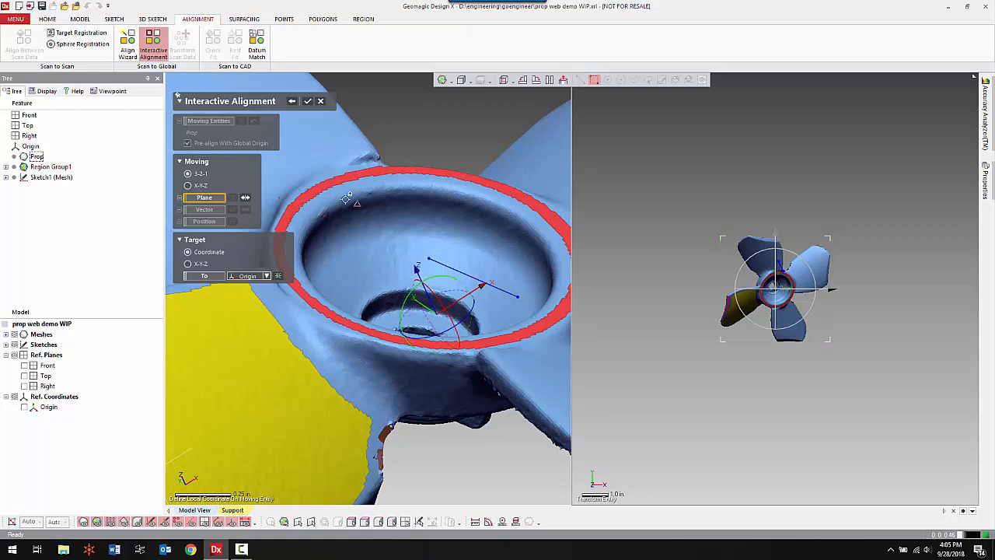
left_click(453, 171)
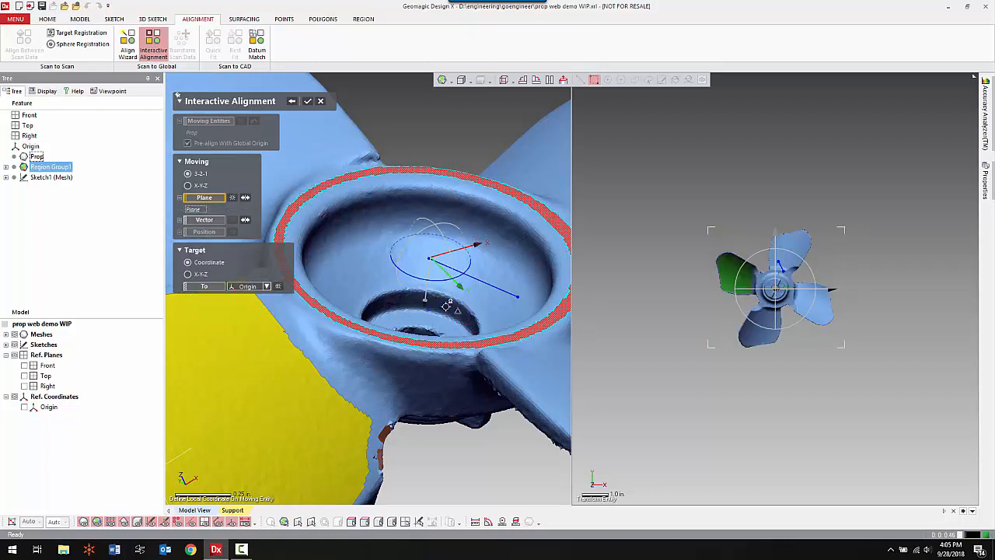
mouse_move(416, 340)
right_mouse_down()
mouse_move(398, 404)
mouse_move(420, 307)
right_mouse_up()
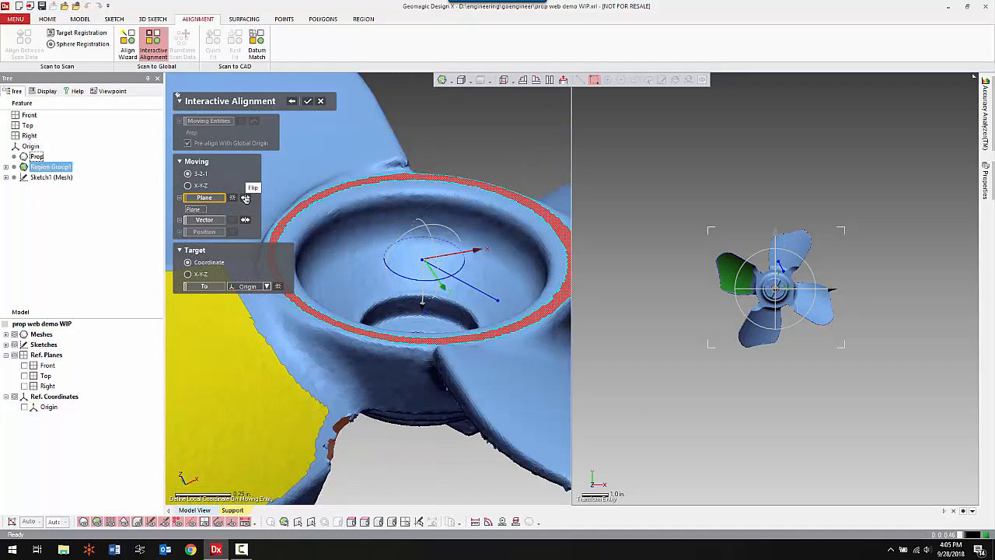
left_click(246, 198)
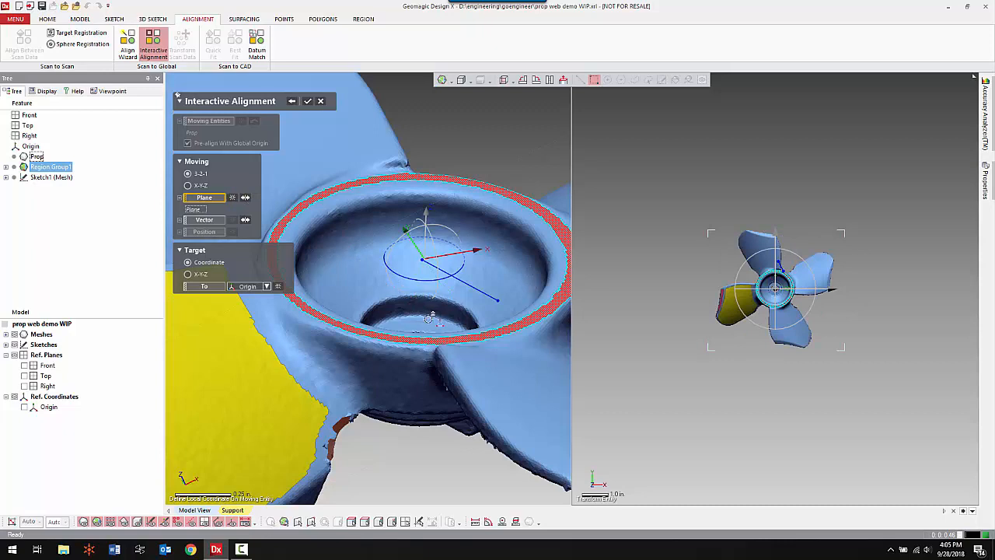
Set the sketched center line as the alignment vector and its hub-center endpoint as the position, and accept the alignment.
left_click(214, 221)
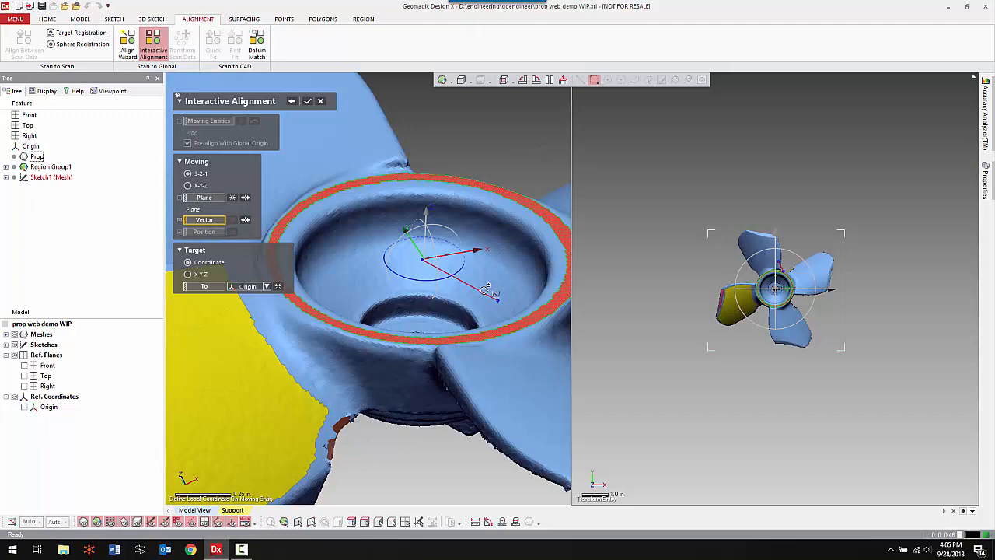
left_click(484, 293)
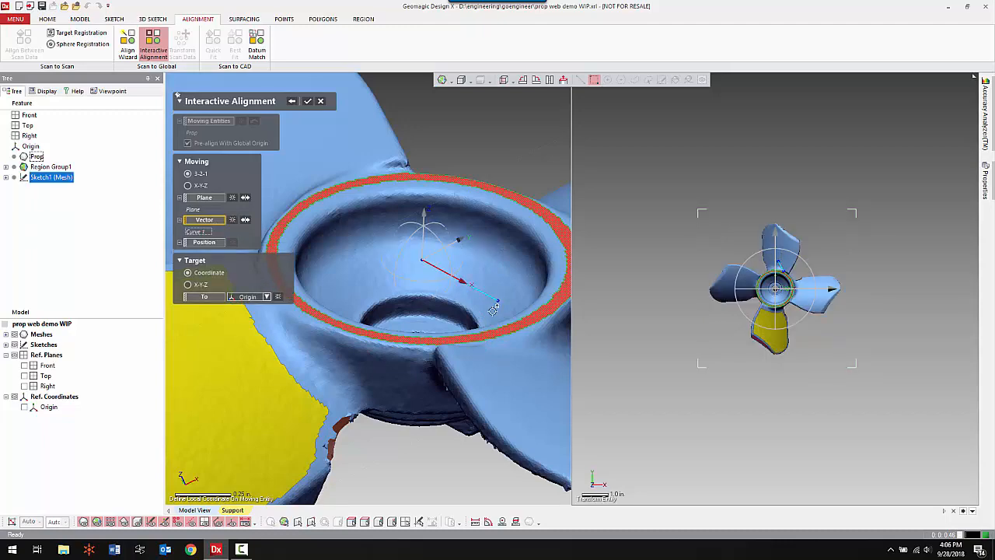
left_click_drag(459, 284, 490, 304)
right_click_drag(445, 331, 501, 335)
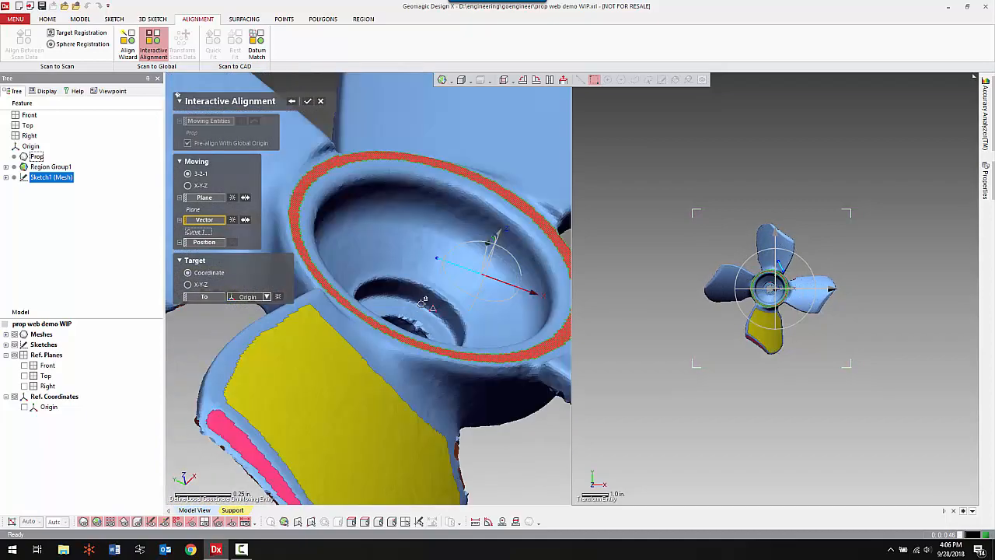
right_click_drag(421, 302, 481, 242)
scroll(464, 274, "up", 3)
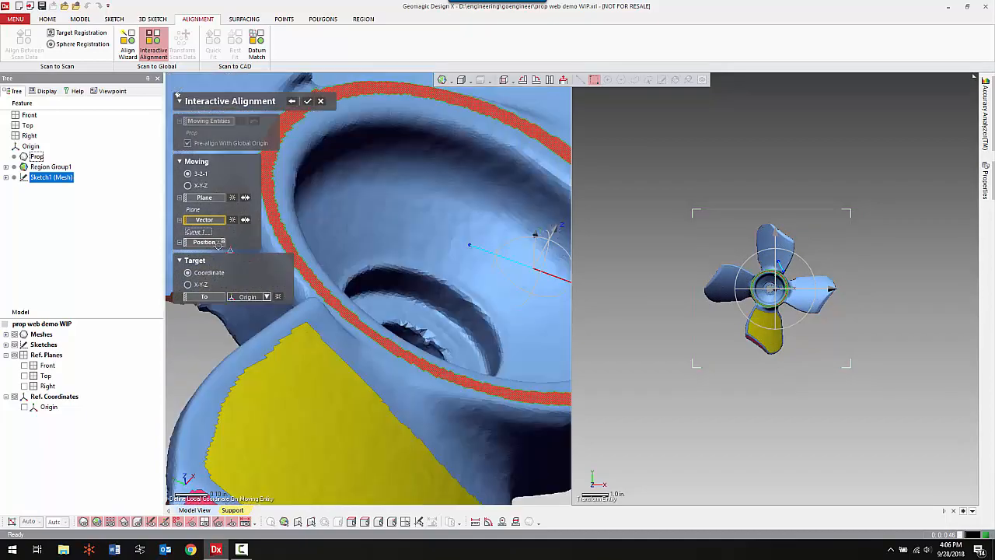
left_click(205, 242)
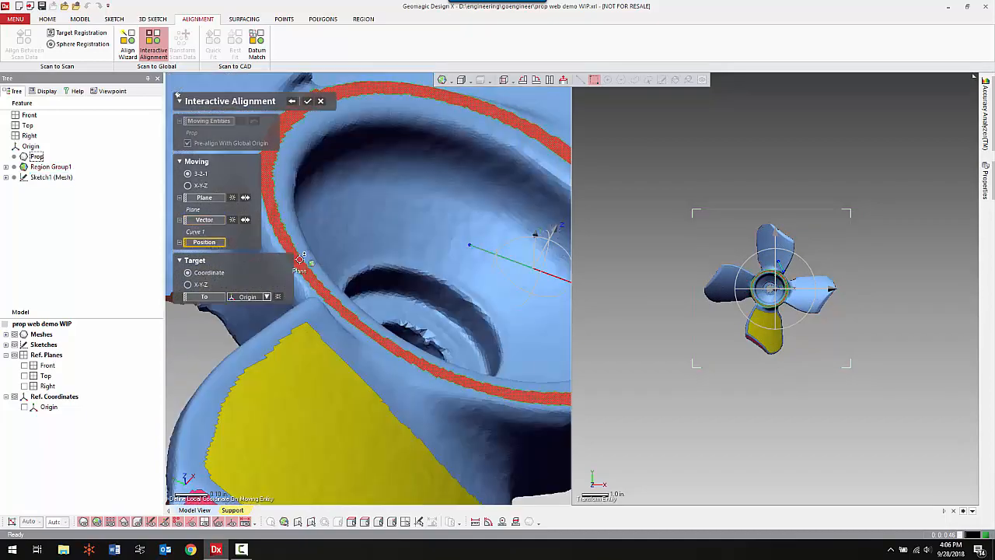
left_click(469, 245)
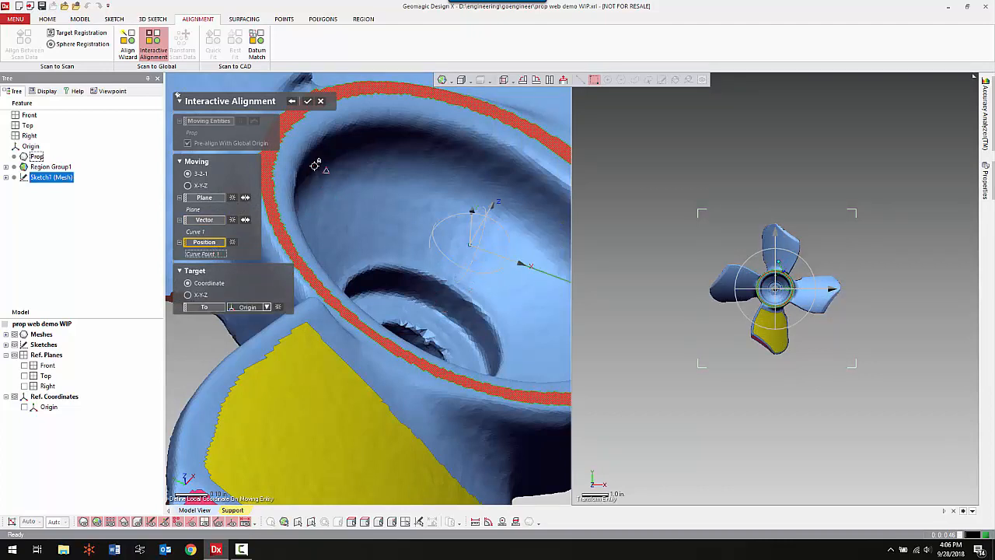
left_click(307, 102)
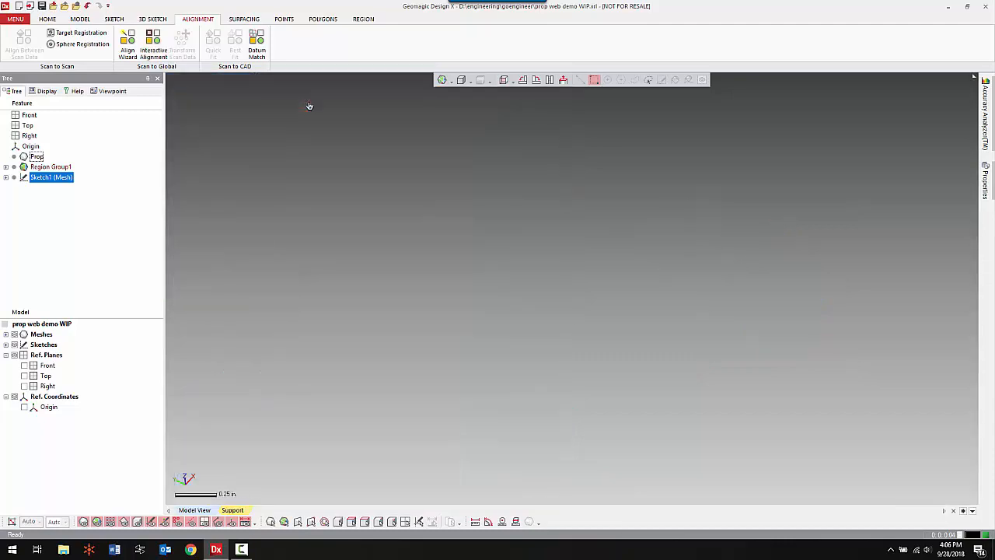
left_click(470, 167)
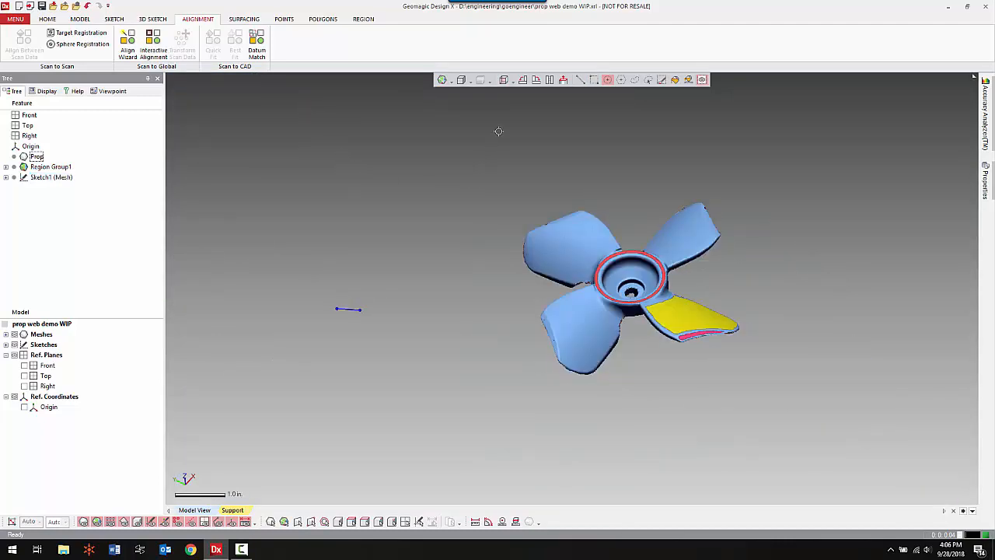
Switch to the front view and delete the leftover mesh sketch, Sketch1 (Mesh).
left_click(504, 82)
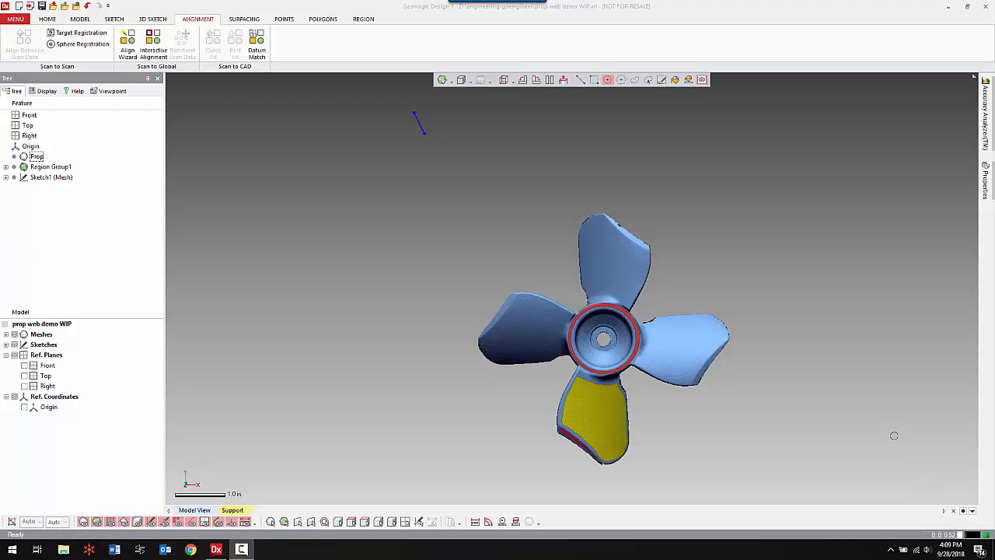
left_click(52, 177)
right_click(62, 184)
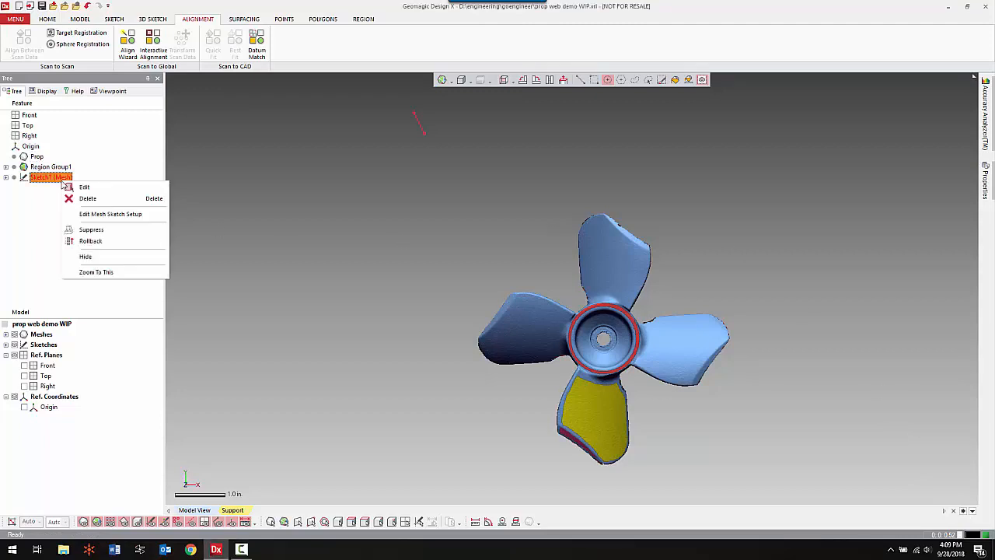
left_click(71, 201)
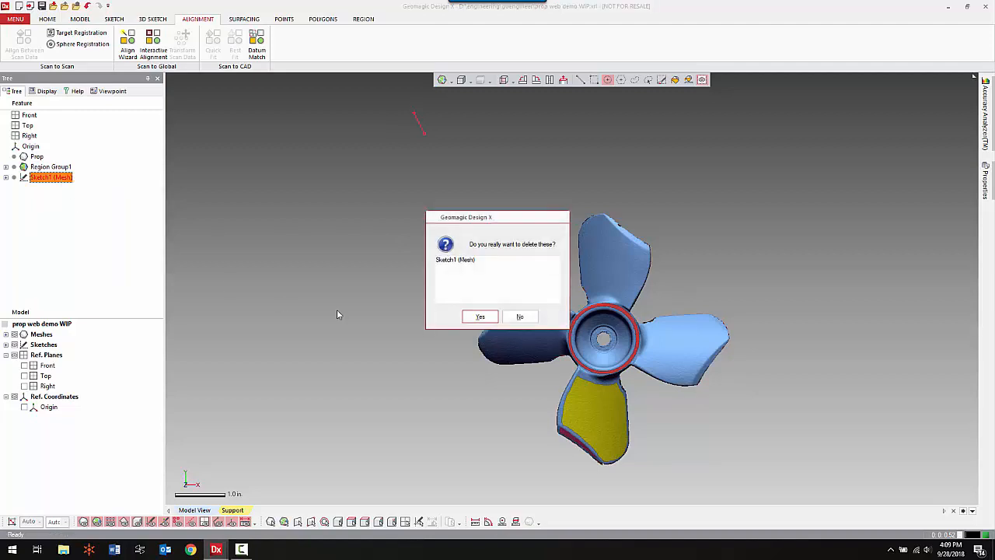
left_click(476, 315)
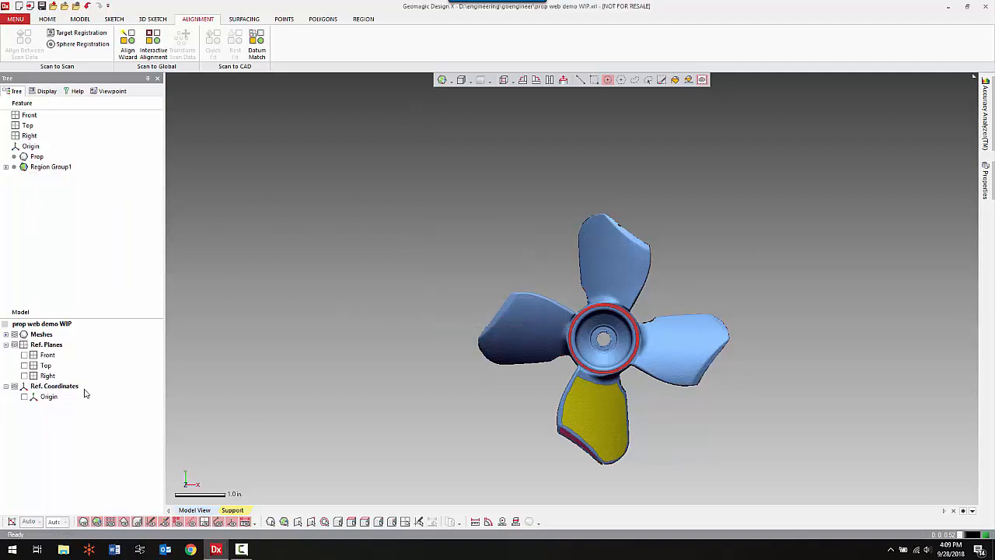
Show the Front, Top and Right reference planes to check how the hub is aligned to them.
left_click(24, 355)
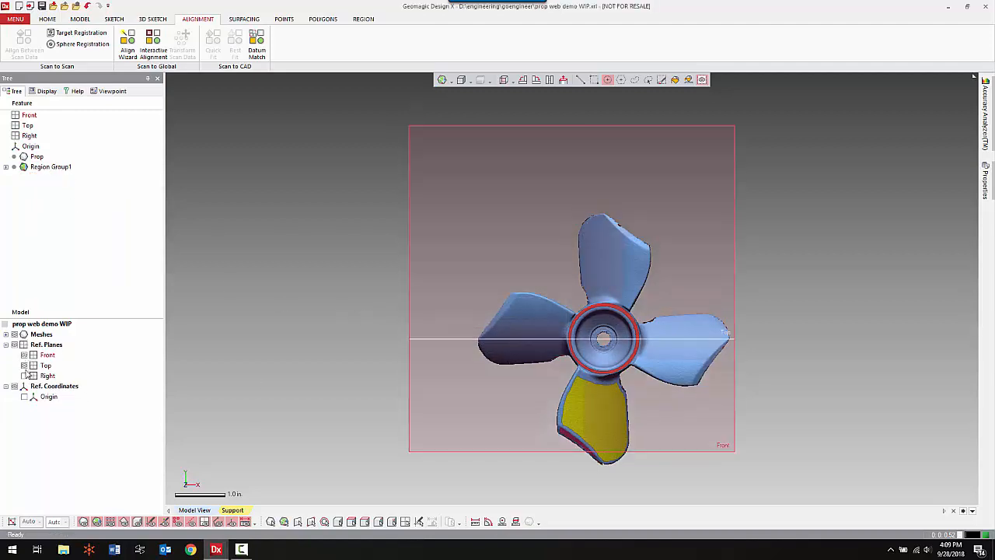
left_click(24, 375)
mouse_move(331, 404)
right_mouse_down()
mouse_move(355, 306)
mouse_move(477, 308)
mouse_move(505, 264)
mouse_move(557, 313)
mouse_move(521, 273)
right_mouse_up()
scroll(529, 287, "up", 6)
scroll(570, 329, "up", 4)
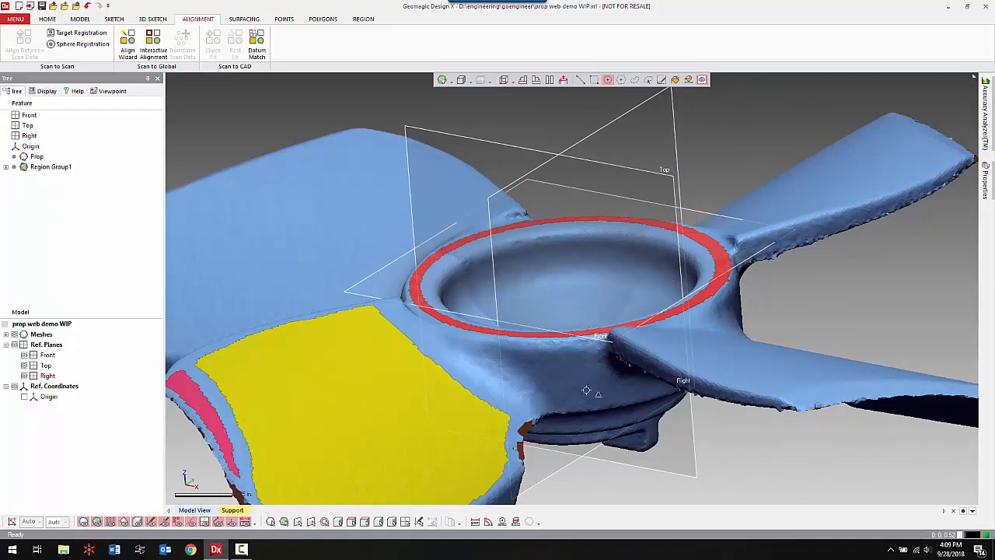
right_click_drag(632, 407, 538, 383)
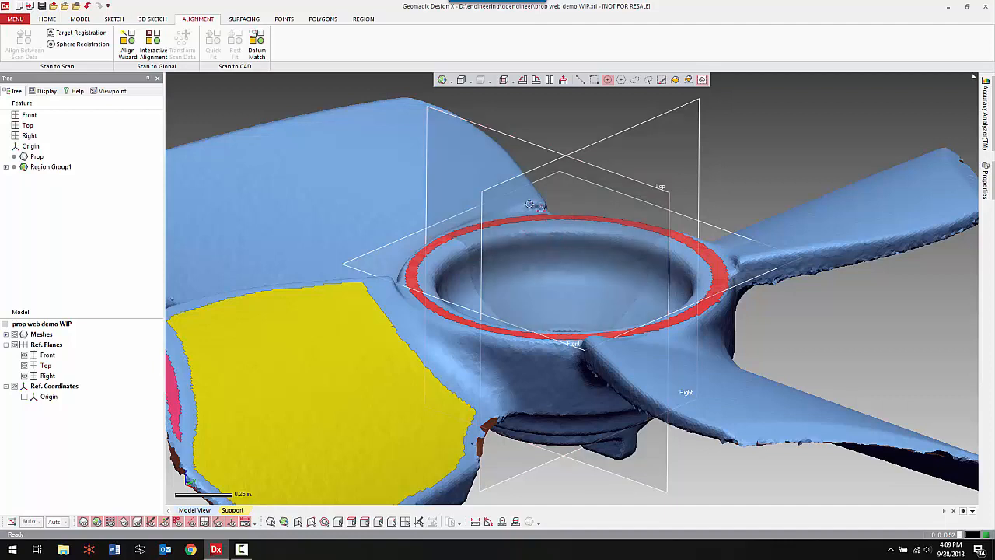
Add a reference vector through the hub at the intersection of the Right and Top planes.
right_click(745, 155)
left_click(838, 127)
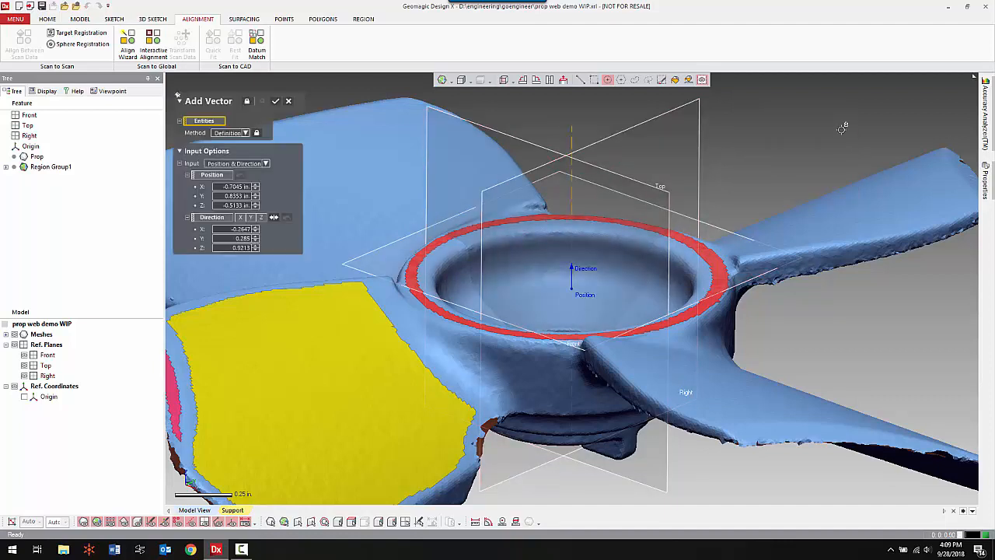
left_click(694, 122)
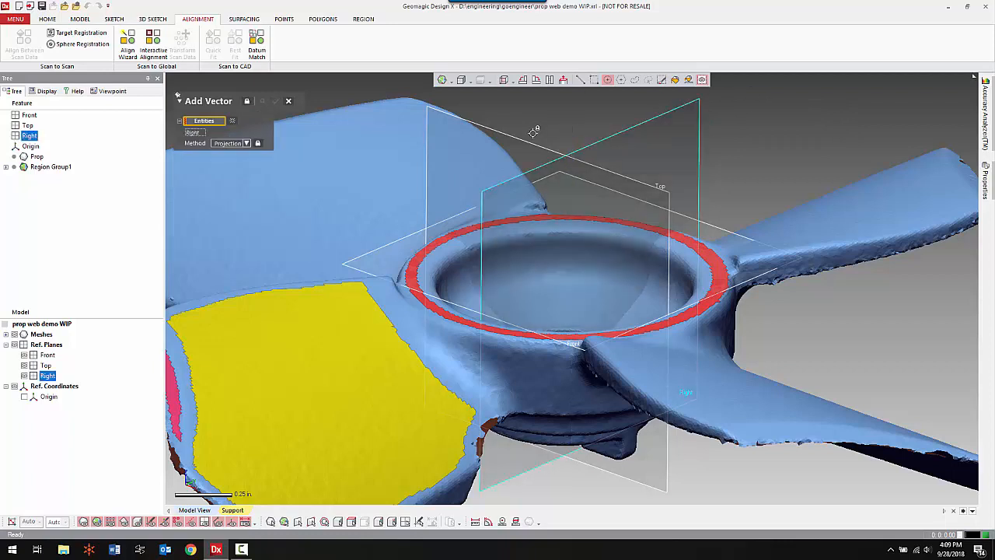
left_click(541, 173)
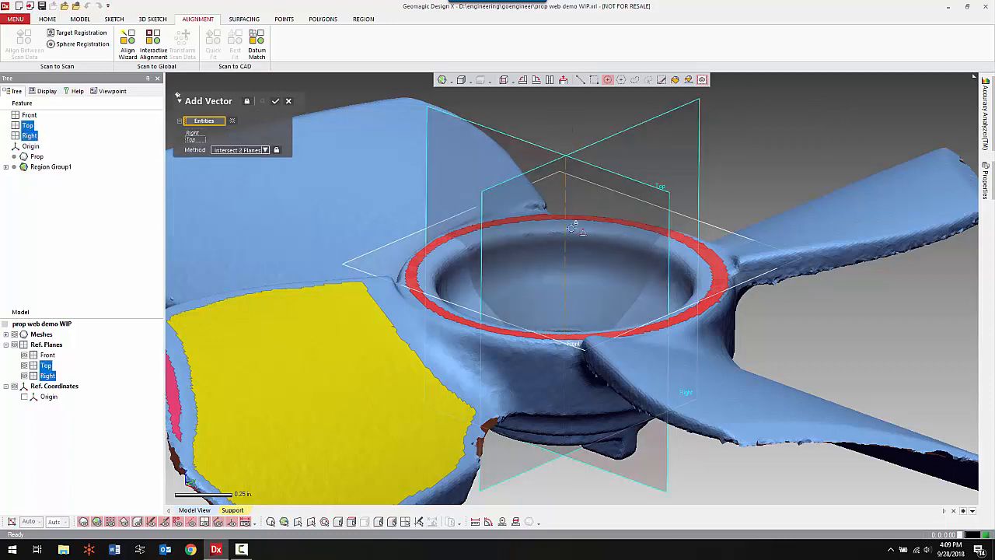
left_click(276, 102)
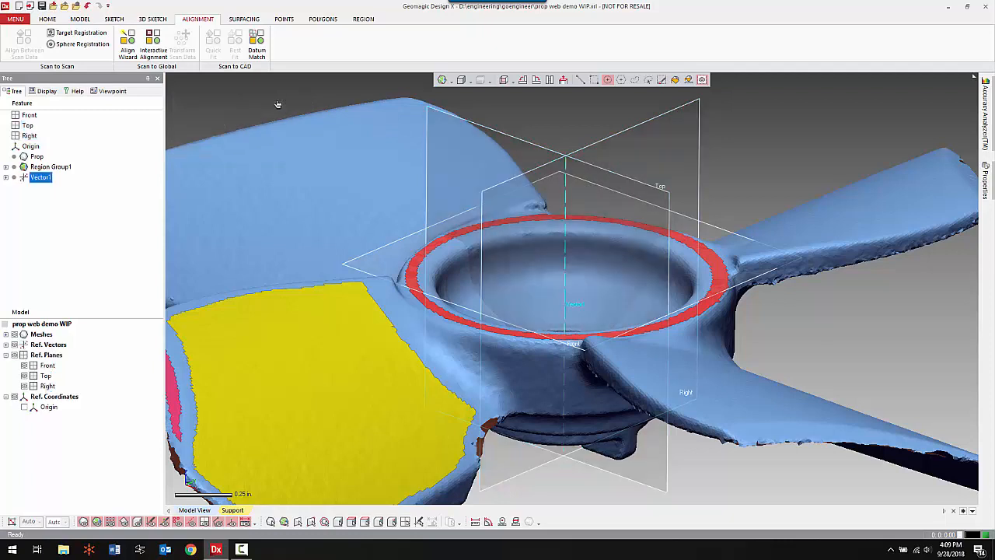
left_click(802, 133)
Start a mesh sketch with the Rotational Method, using the new vector as central axis and the Top plane as base plane.
right_click(803, 131)
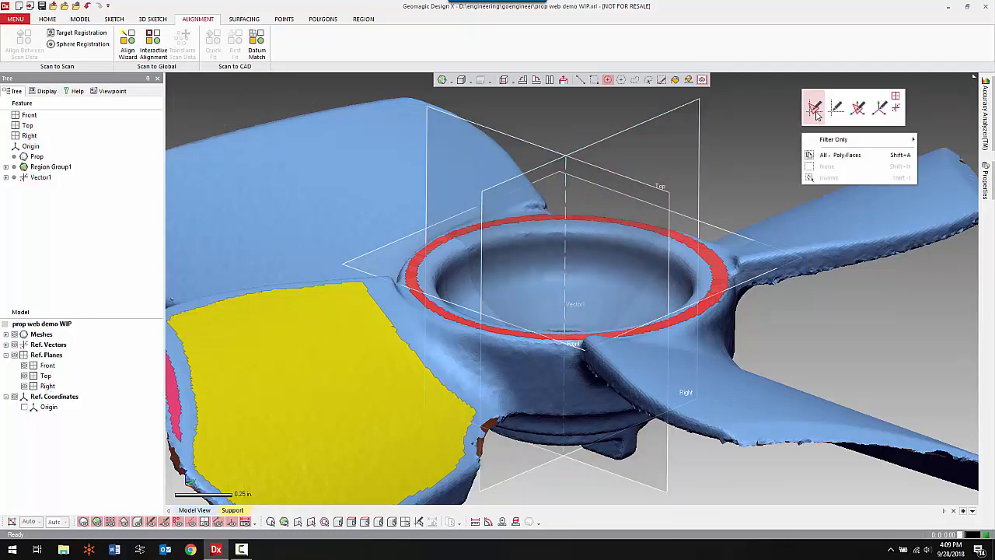
left_click(815, 109)
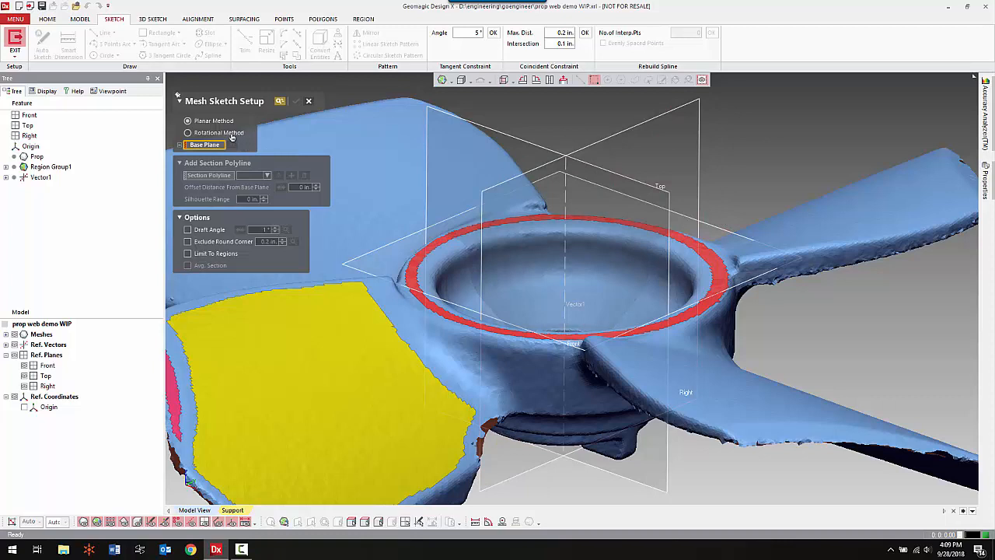
left_click(188, 133)
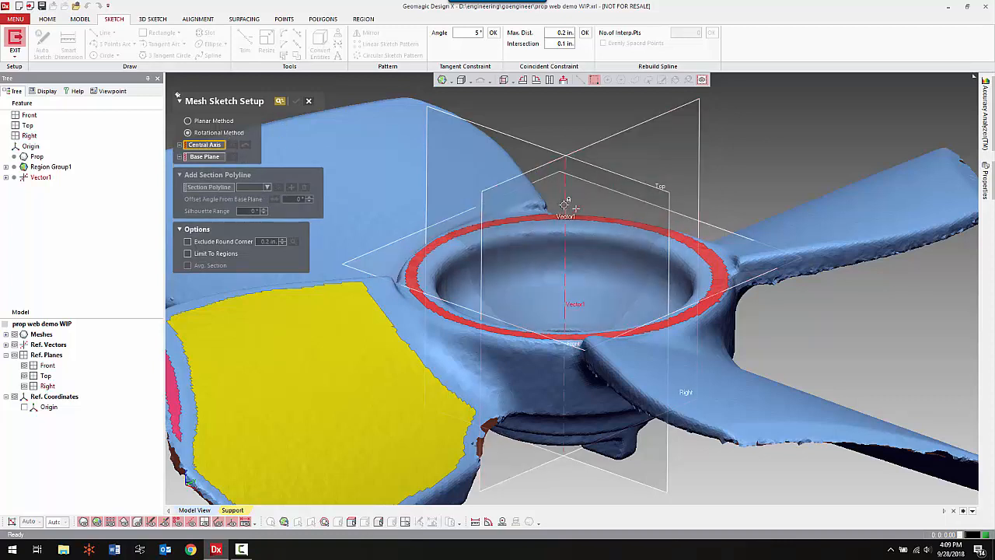
left_click(565, 202)
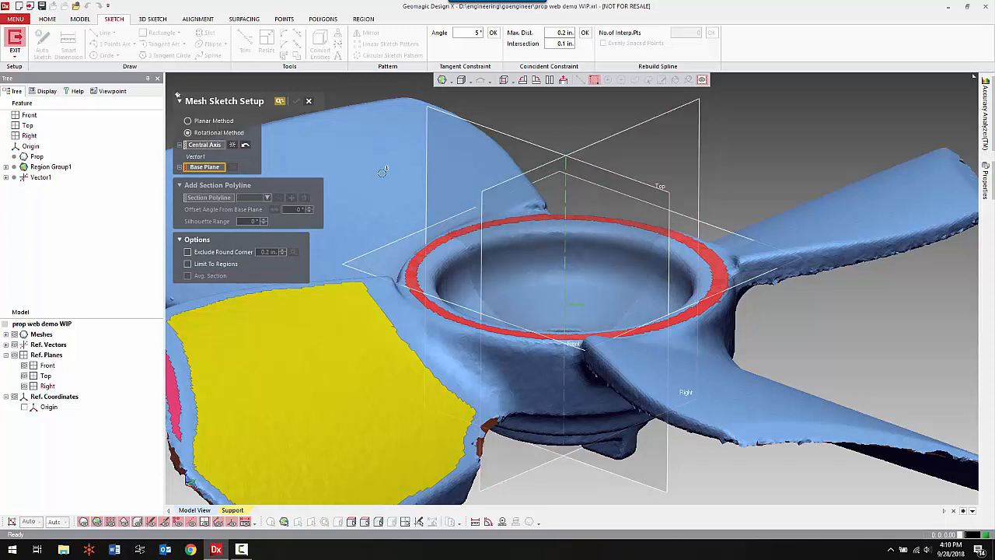
left_click(657, 196)
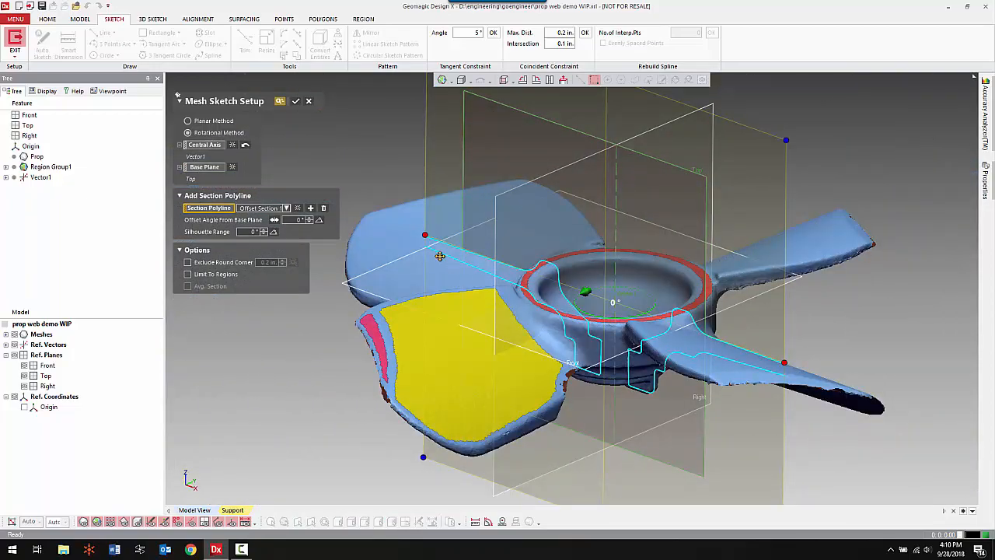
Limit the section plane to one side of the central axis so it cuts only half of the hub.
left_click_drag(440, 256, 456, 249)
left_click_drag(532, 329, 594, 328)
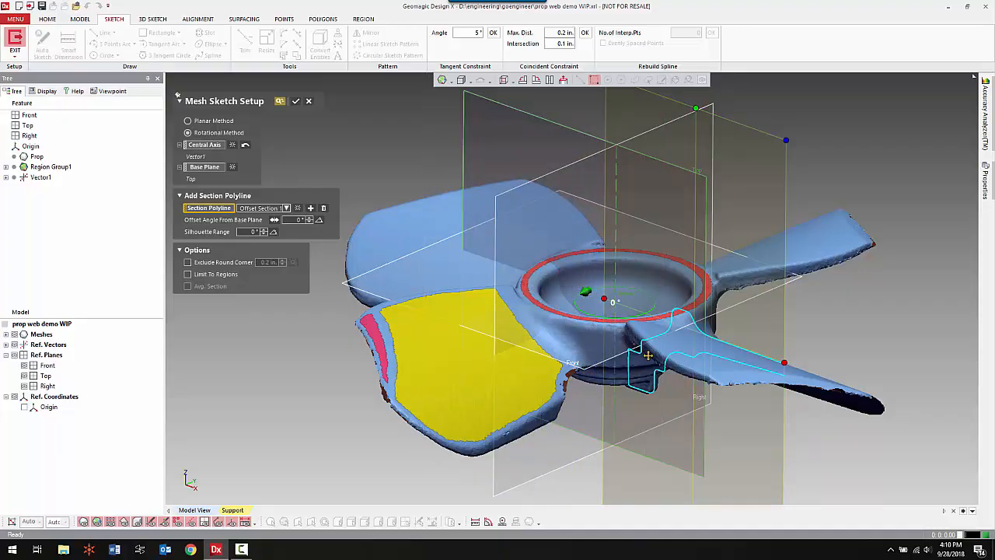
scroll(670, 277, "up", 5)
middle_click_drag(670, 278, 546, 270)
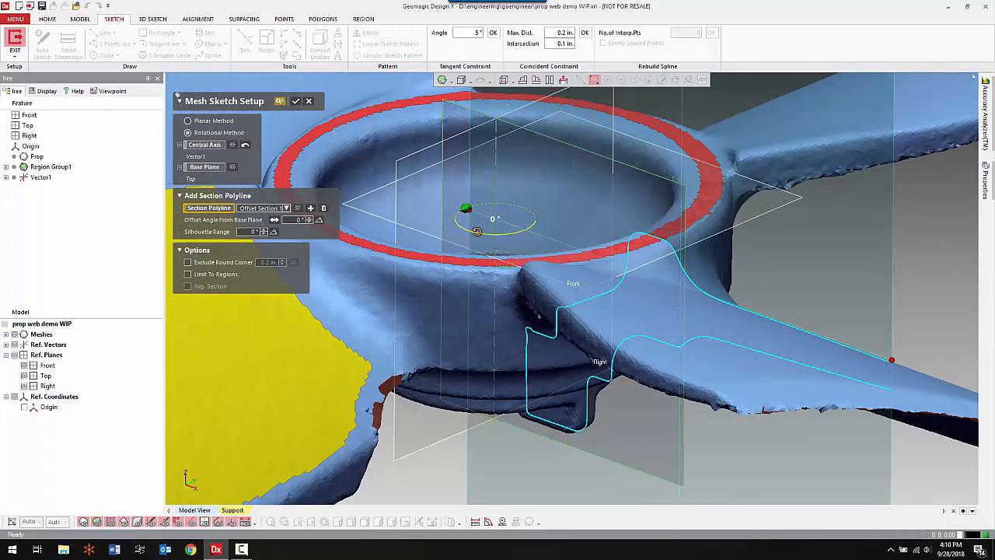
Rotate the section to 35° from the base plane, between the blades, and accept the mesh sketch setup.
left_click_drag(477, 232, 501, 236)
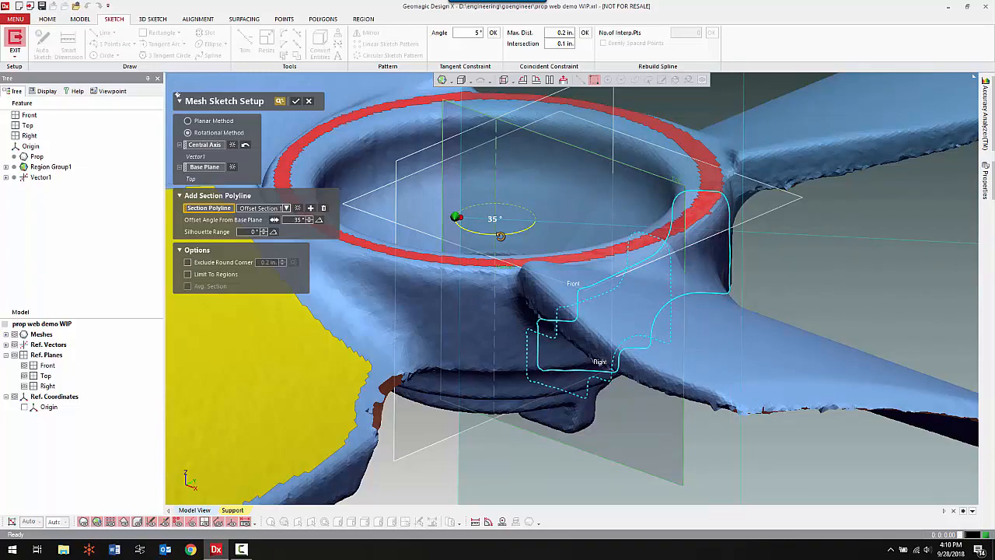
right_click_drag(637, 290, 639, 298)
right_click_drag(763, 286, 709, 291)
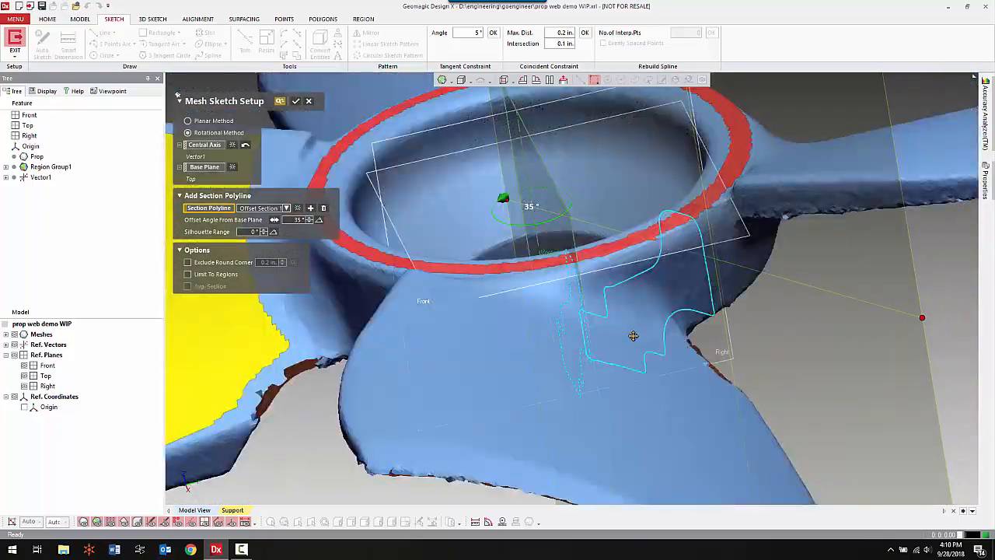
right_click_drag(560, 331, 588, 320)
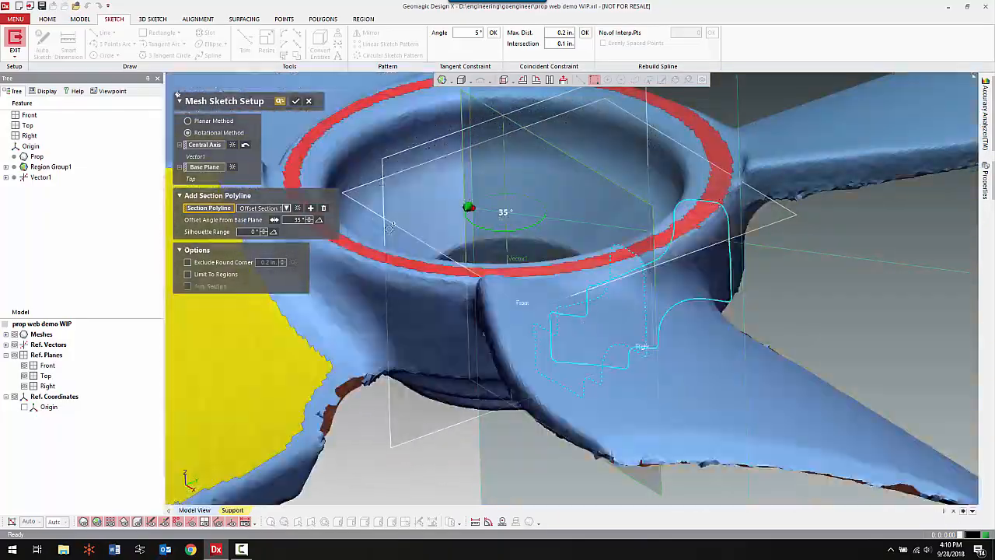
left_click(296, 102)
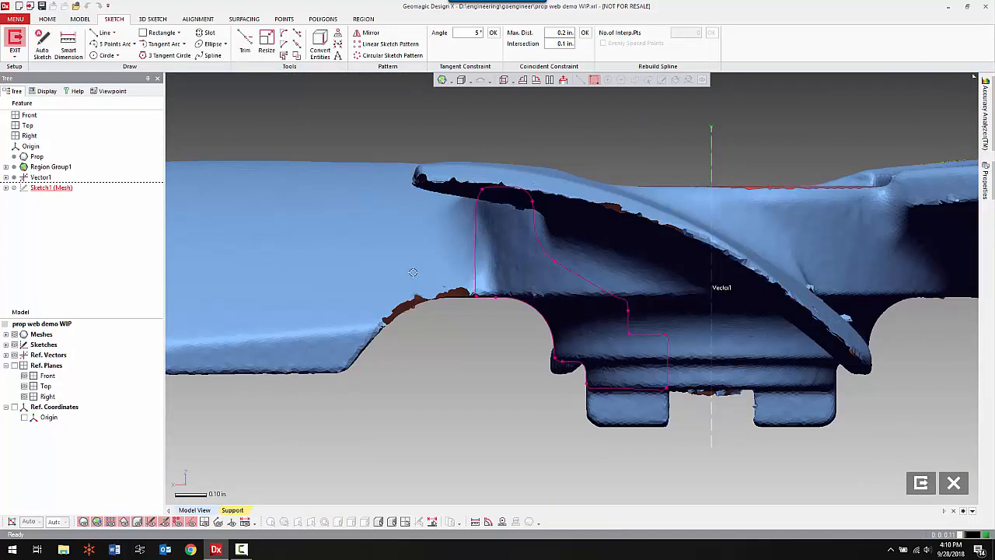
Hide the mesh and sketch a vertical line along the hub section's outer wall, extending past its lower corner.
key("ctrl+1")
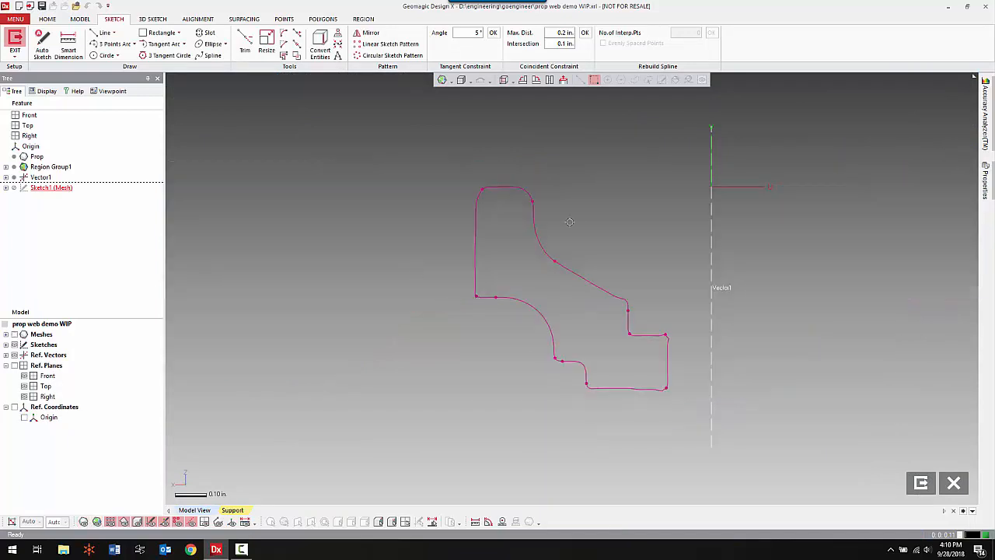
mouse_move(568, 222)
middle_mouse_down()
mouse_move(526, 243)
mouse_move(568, 211)
middle_mouse_up()
scroll(519, 221, "up", 2)
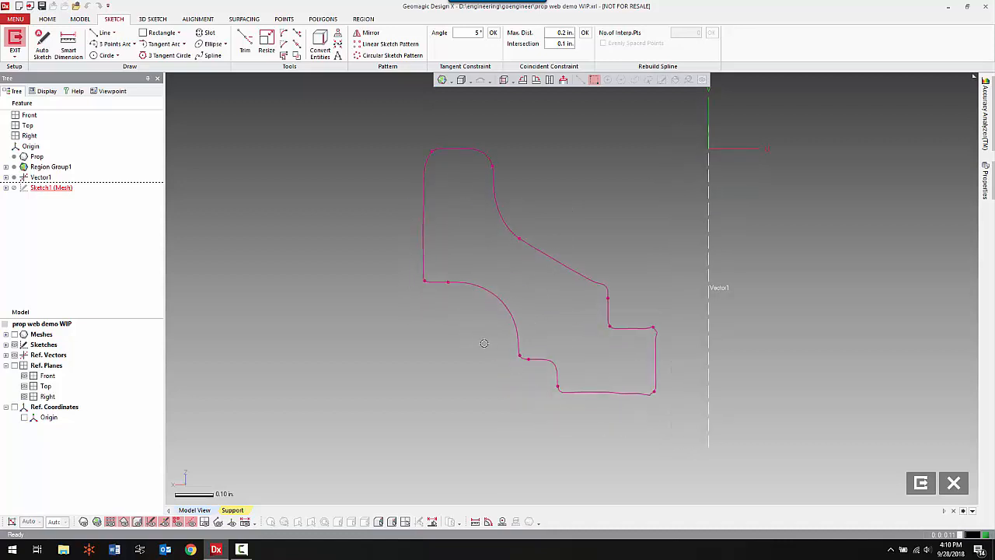
right_click(366, 234)
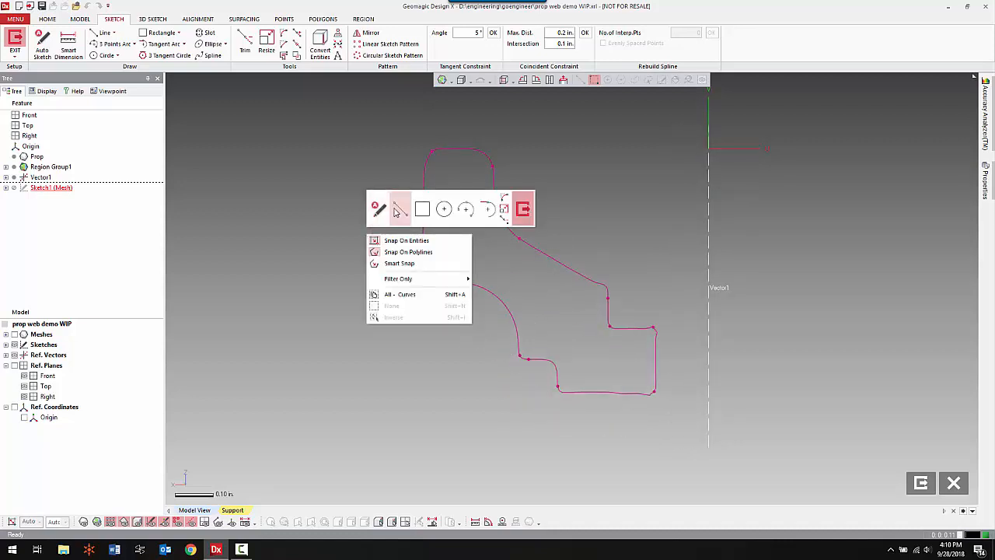
left_click(401, 208)
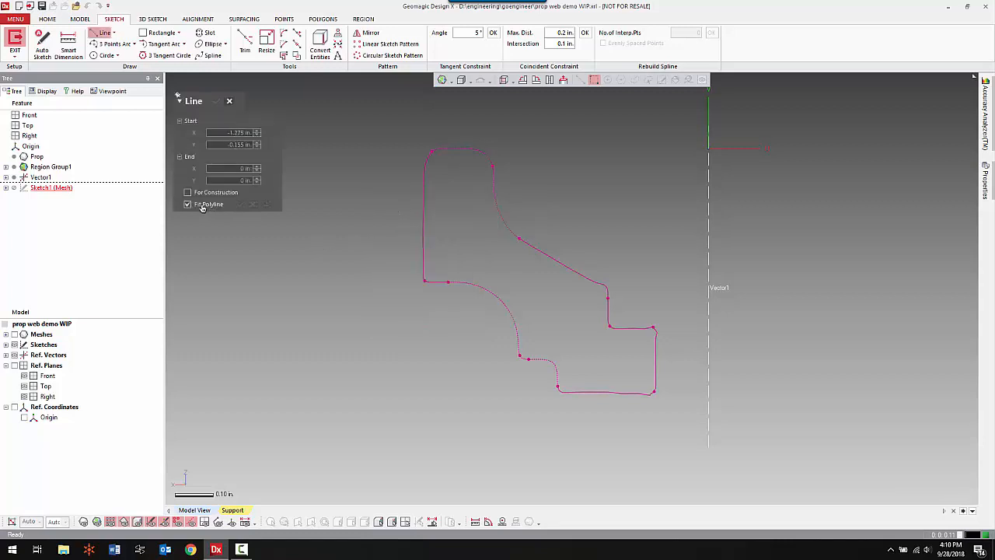
left_click(423, 172)
left_click(423, 321)
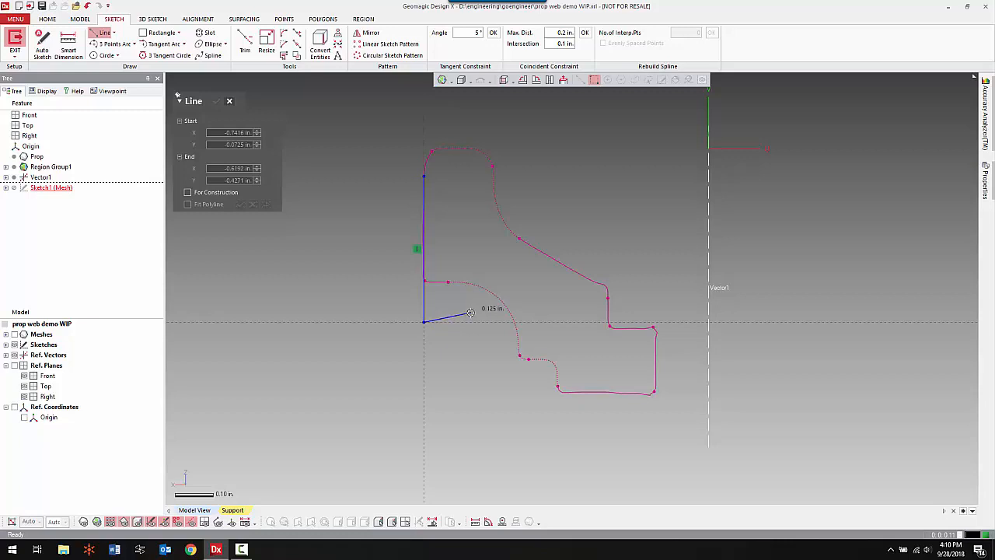
Sketch a horizontal line along the section's bottom edge and a vertical line along its innermost bore wall.
left_click(639, 394)
left_click(510, 392)
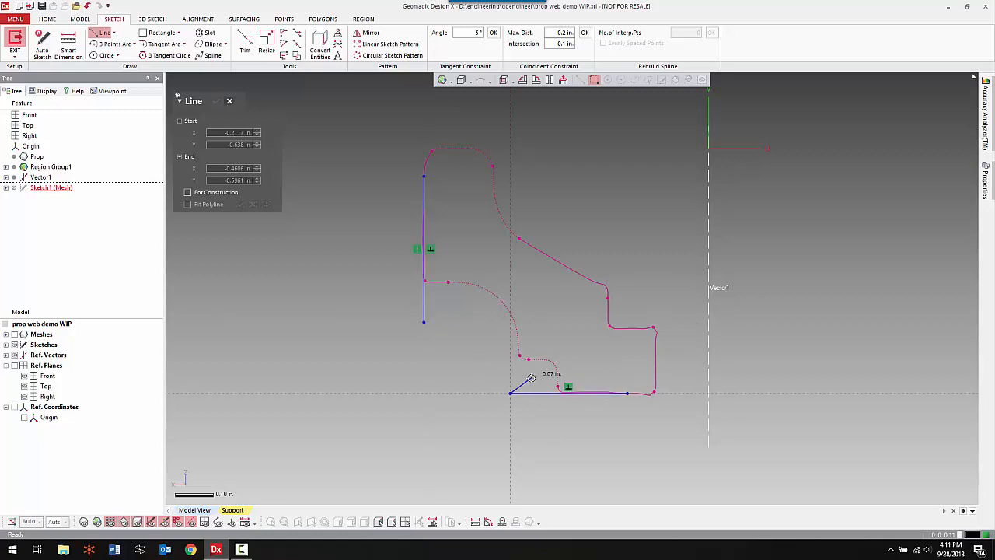
left_click(657, 383)
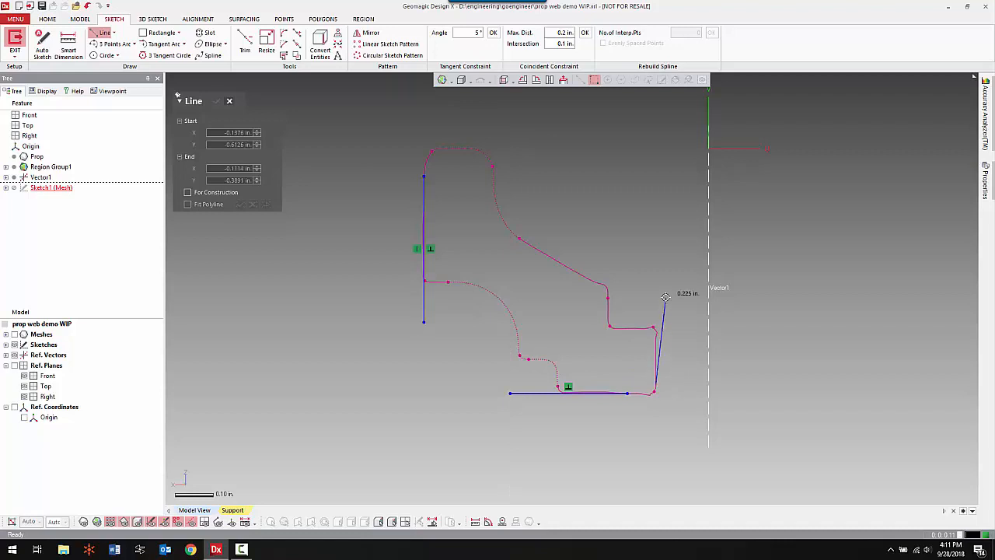
left_click(655, 297)
Sketch a horizontal line about 0.125 in long on the inner ledge and a vertical line about 0.19 in long along the short wall above it.
left_click(625, 327)
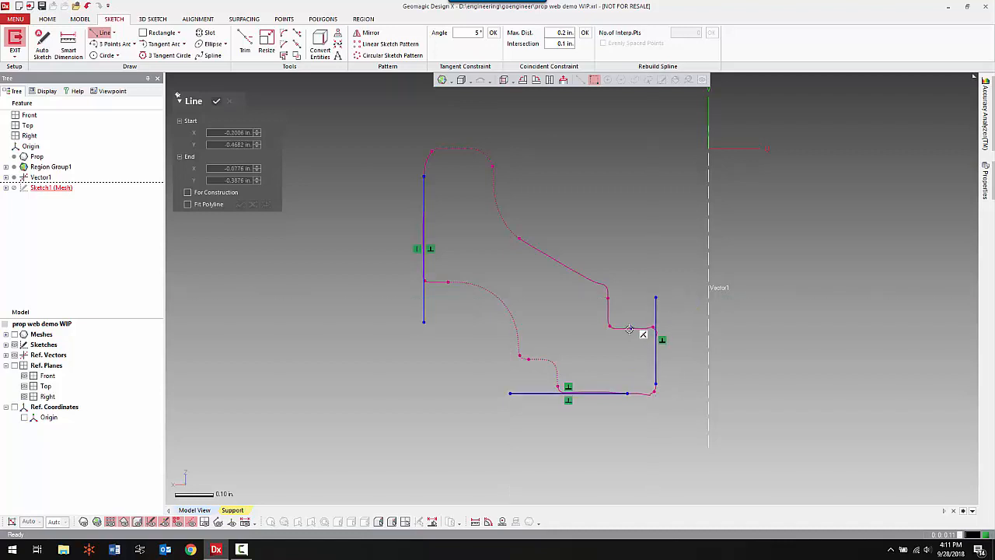
left_click(672, 328)
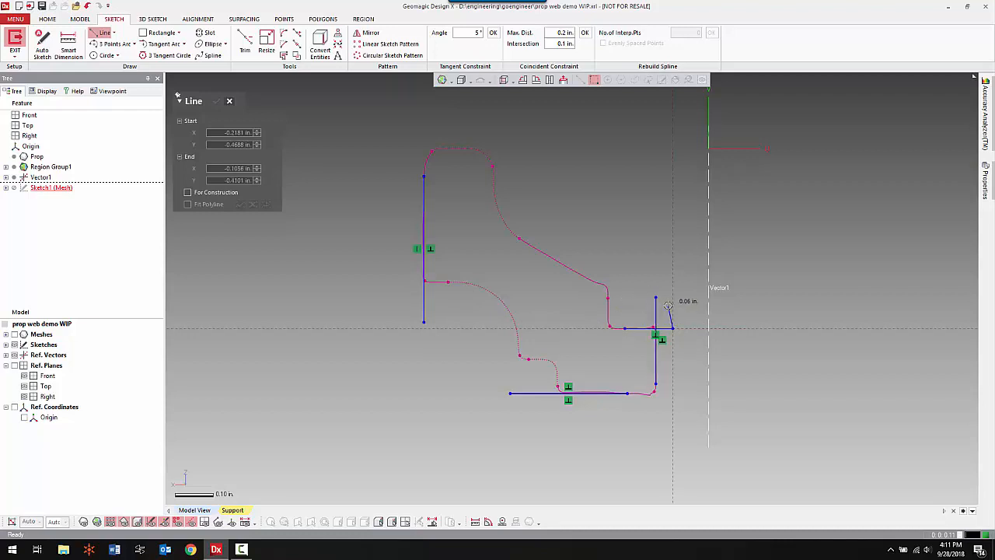
key("Escape")
left_click(608, 321)
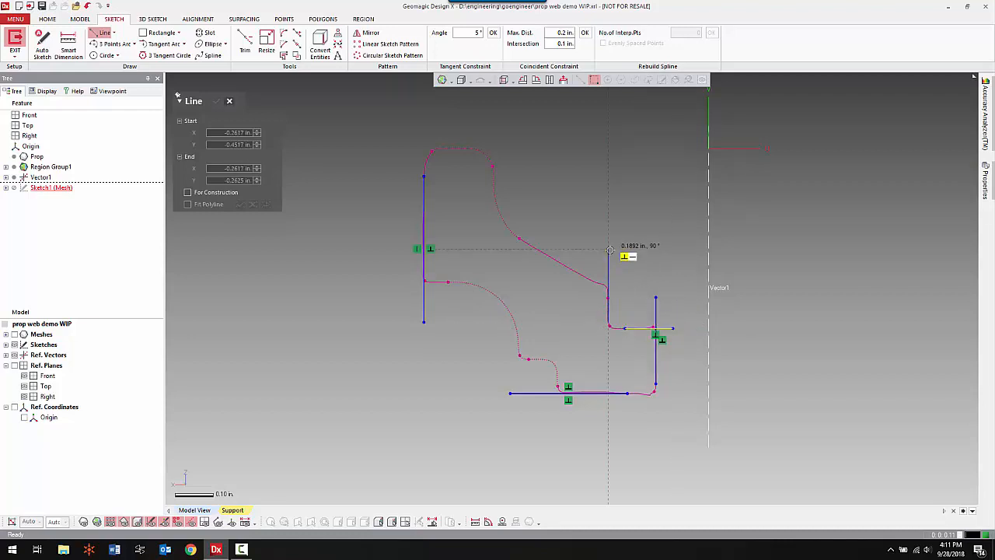
left_click(607, 248)
key("Escape")
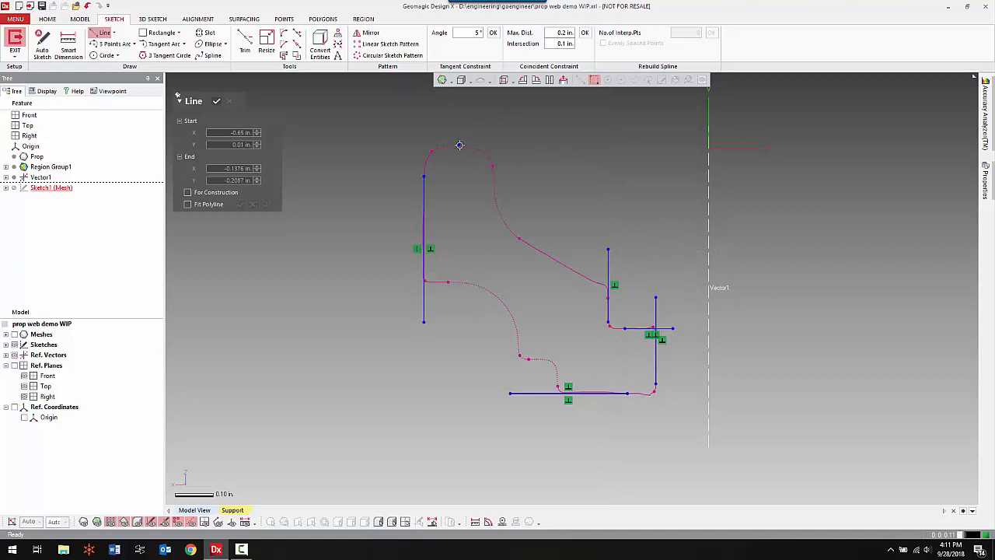
Sketch a horizontal line about 0.26 in long along the rim's top edge, extending outward past the outer wall.
left_click(461, 147)
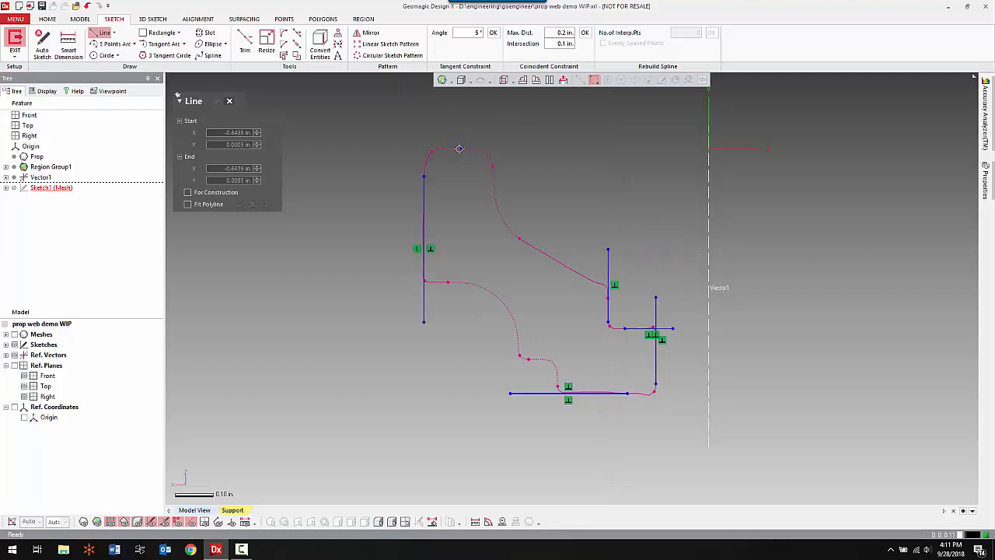
left_click(362, 146)
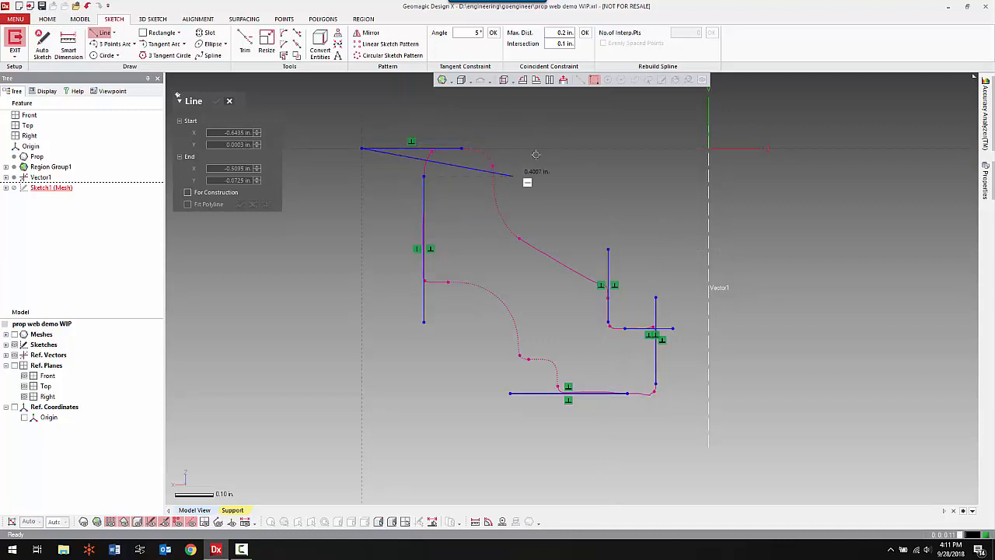
key("Escape")
Sketch a horizontal line along the outer wall's lower edge and a vertical line down from the lower end of the large concave arc.
left_click(449, 281)
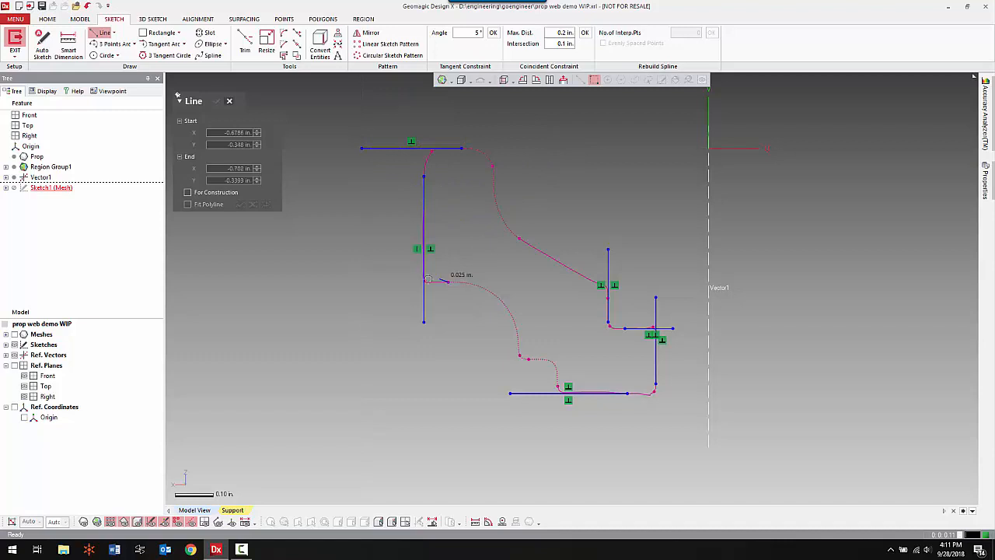
left_click(392, 282)
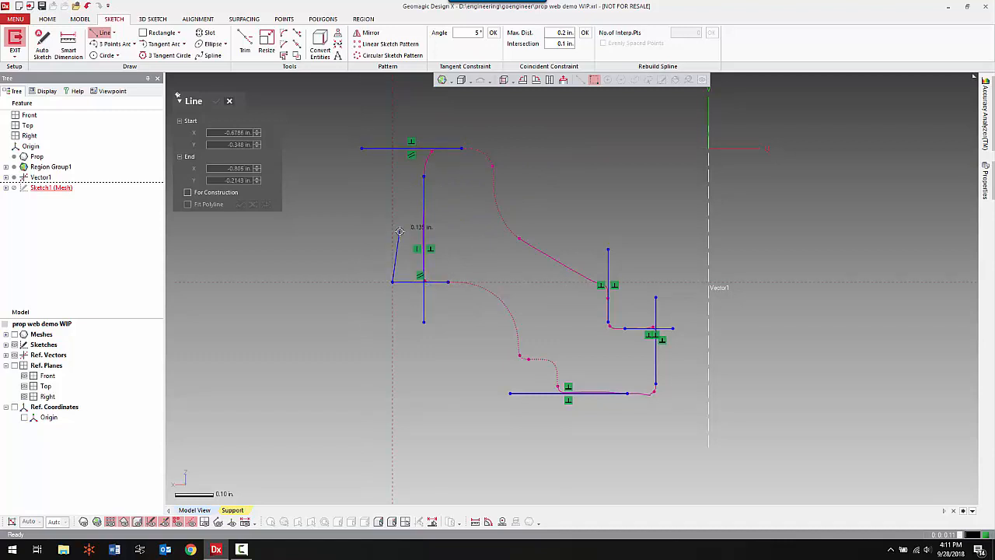
key("Escape")
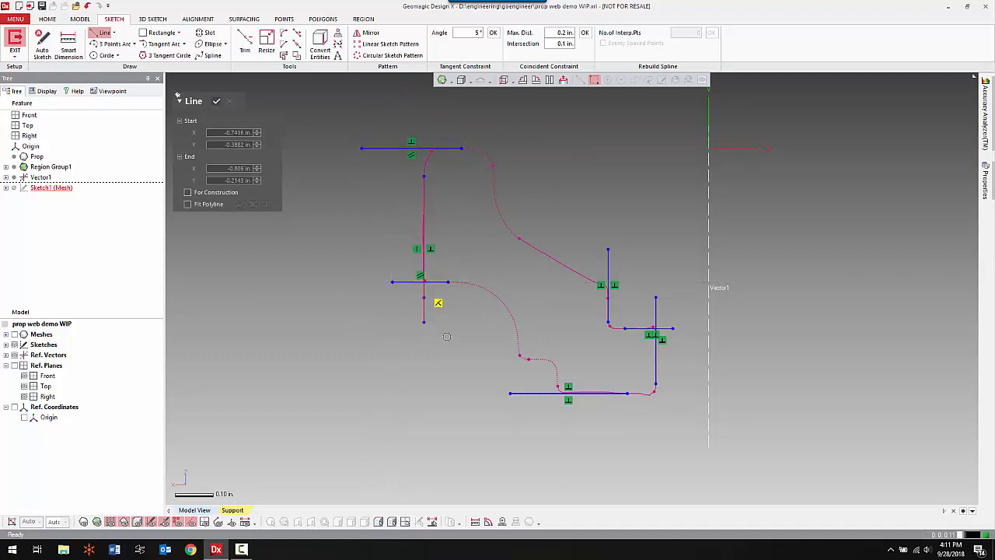
left_click(519, 343)
left_click(518, 377)
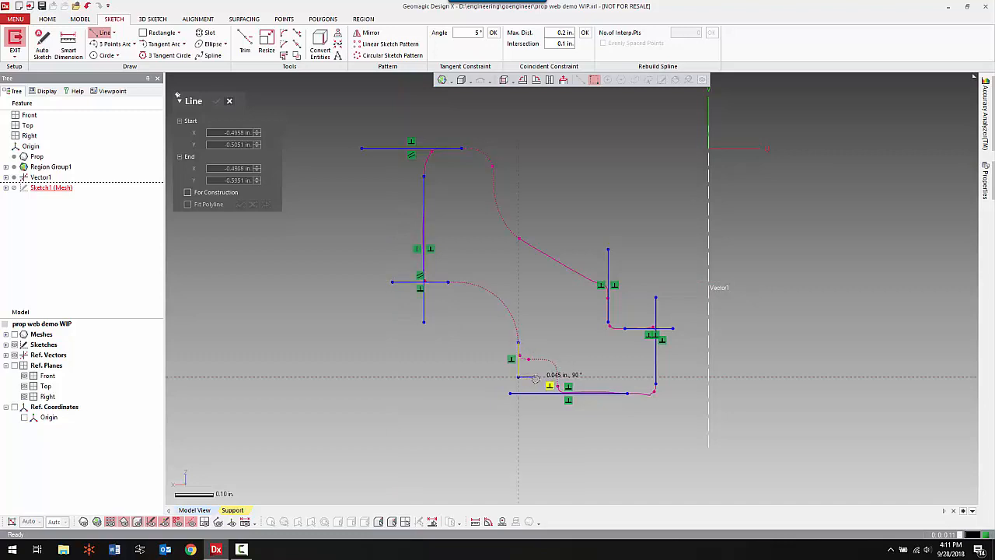
Sketch a horizontal line along the small outer ledge and a vertical line about 0.175 in long along the short wall below it.
key("Escape")
left_click(538, 359)
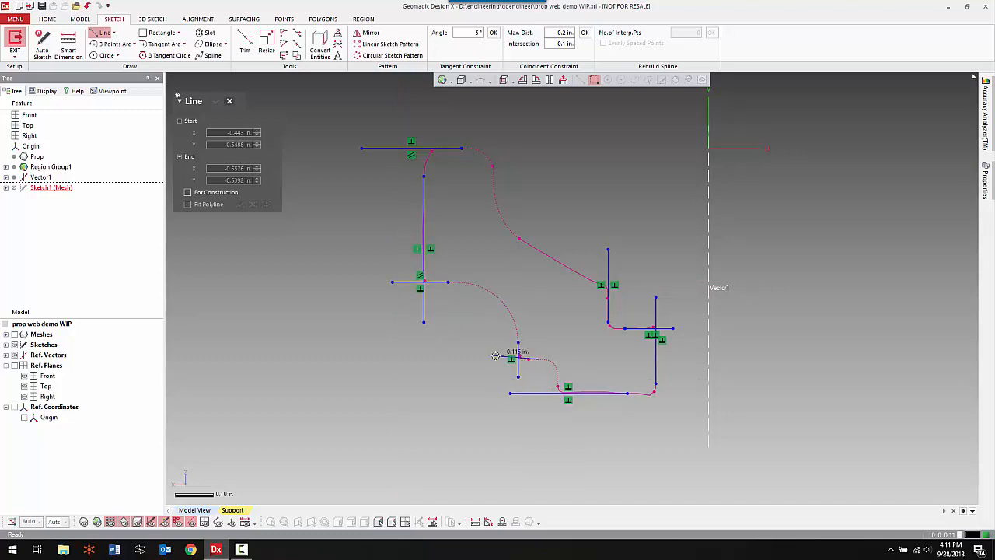
left_click(490, 359)
key("Escape")
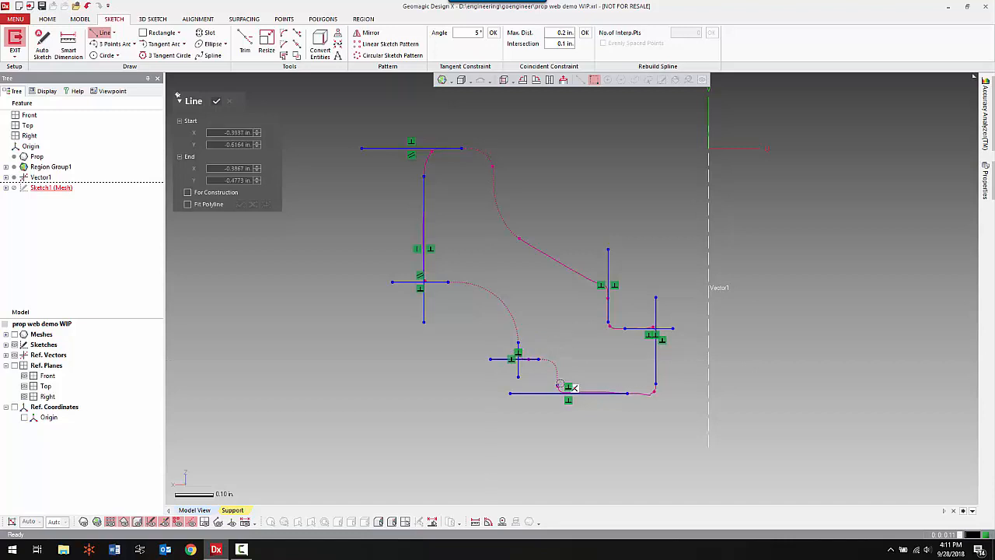
left_click(556, 371)
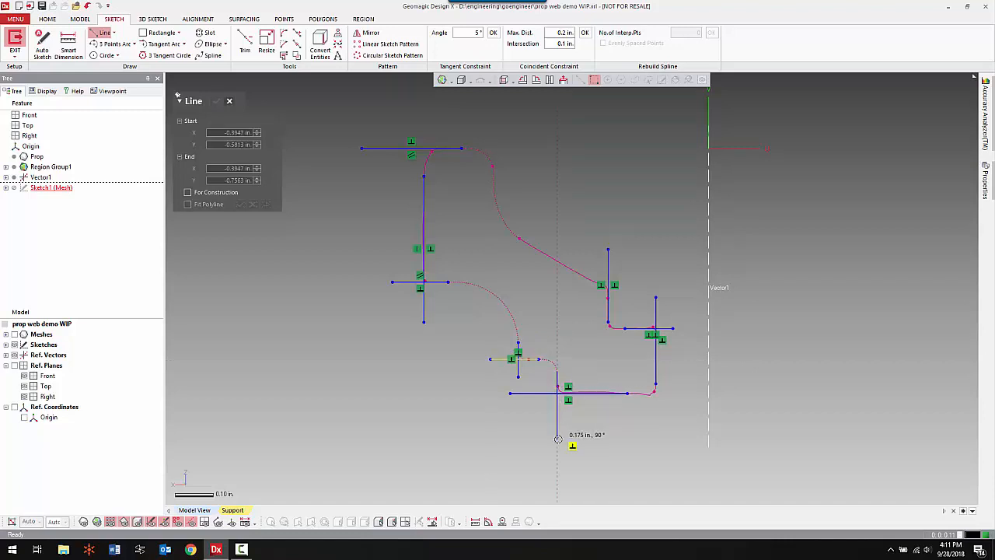
left_click(573, 439)
key("Escape")
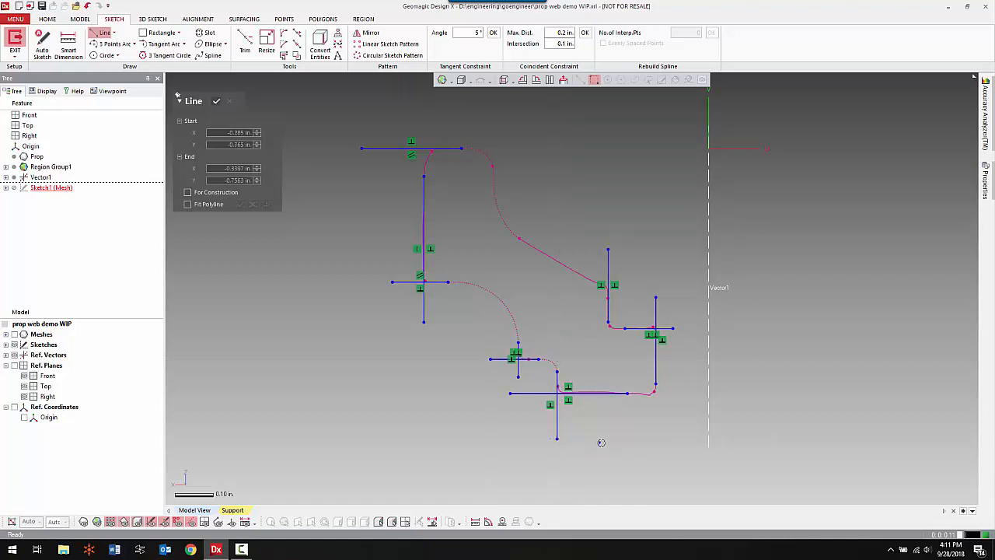
Sketch a line along the sloped edge and a vertical construction line about 0.82 in long on the central axis.
left_click(587, 279)
left_click(526, 243)
left_click(708, 141)
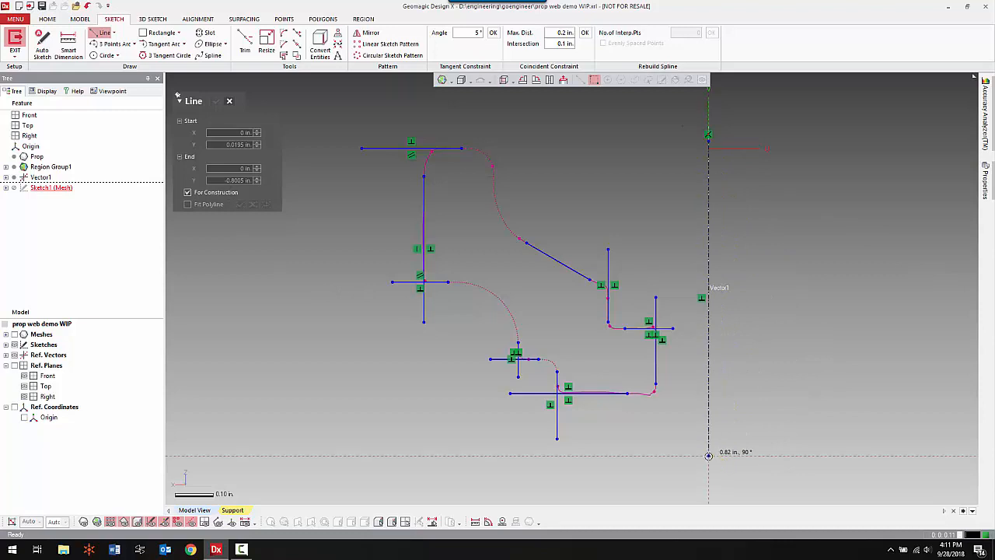
left_click(708, 455)
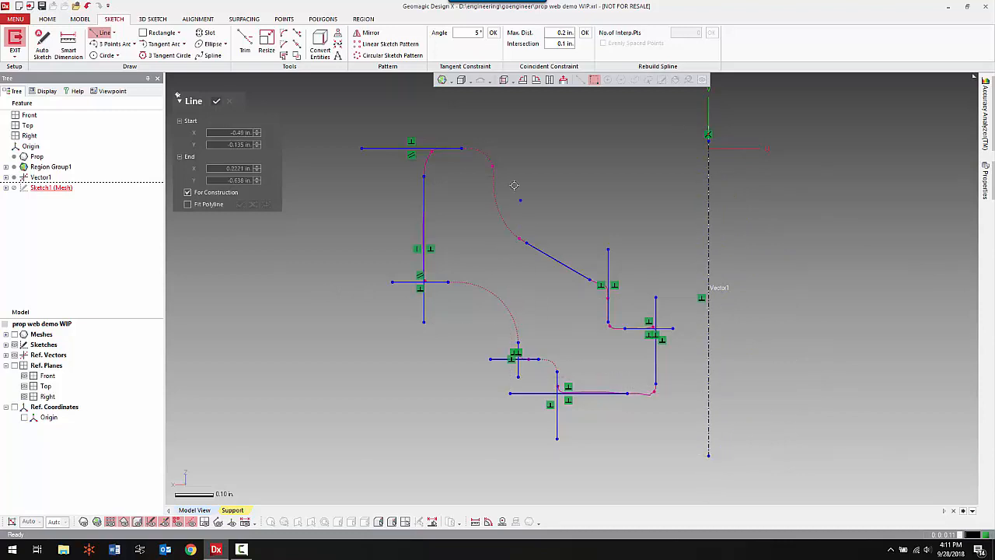
Sketch a regular vertical line about 0.17 in long along the rim's inner wall, extending above the rim's top edge.
left_click(216, 193)
left_click(494, 182)
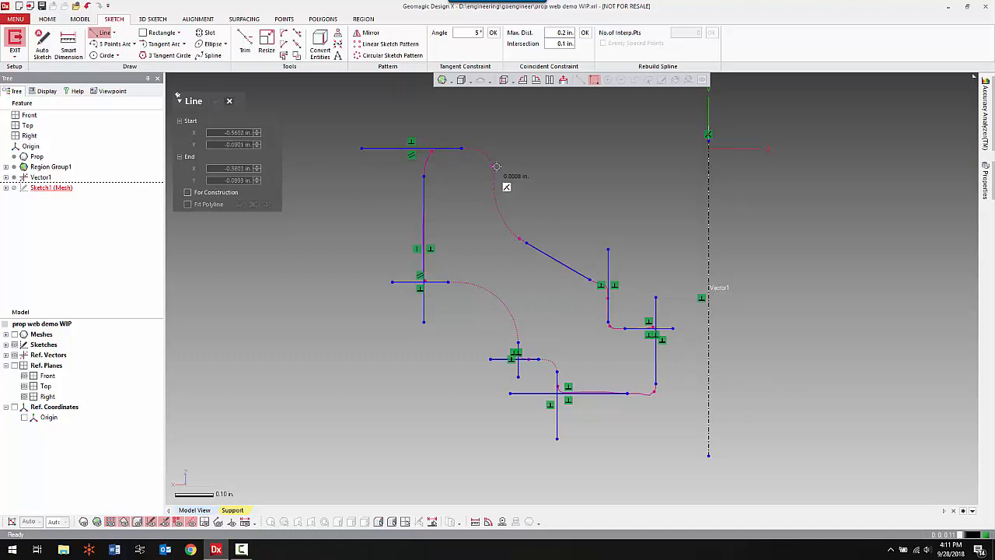
left_click(494, 112)
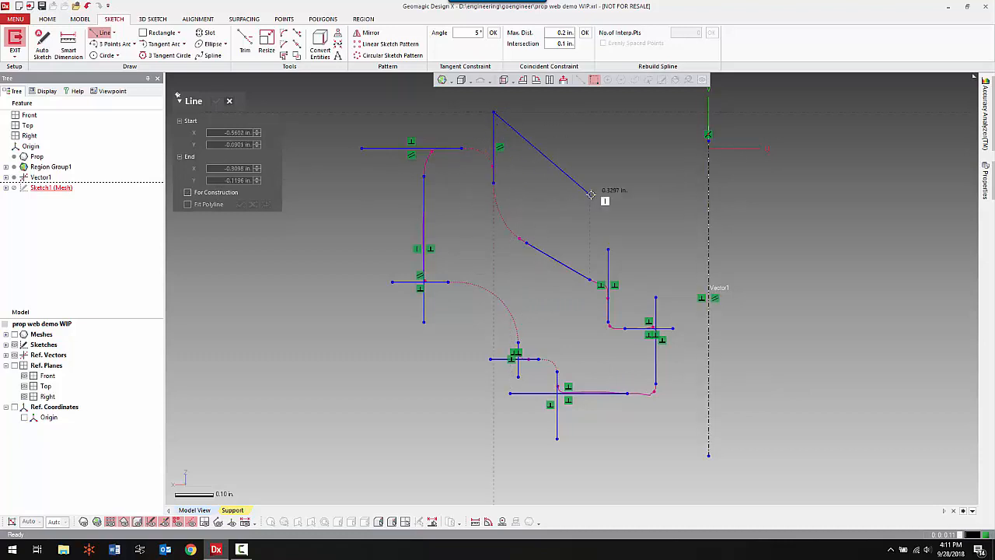
right_click(397, 232)
left_click(409, 206)
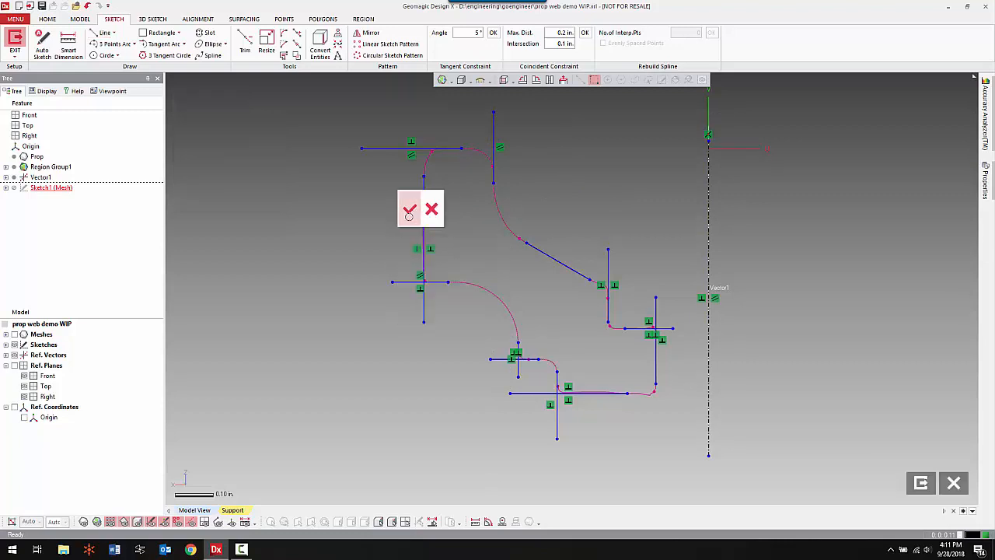
Corner-trim the rim's top line with the outer wall line and with the inner wall line.
right_click(300, 269)
left_click(455, 242)
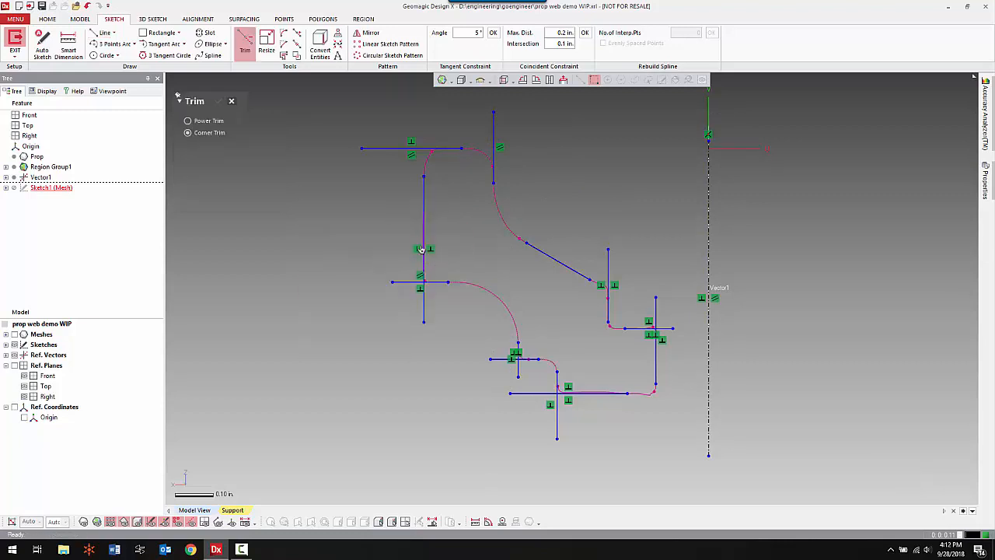
left_click(451, 150)
left_click(425, 191)
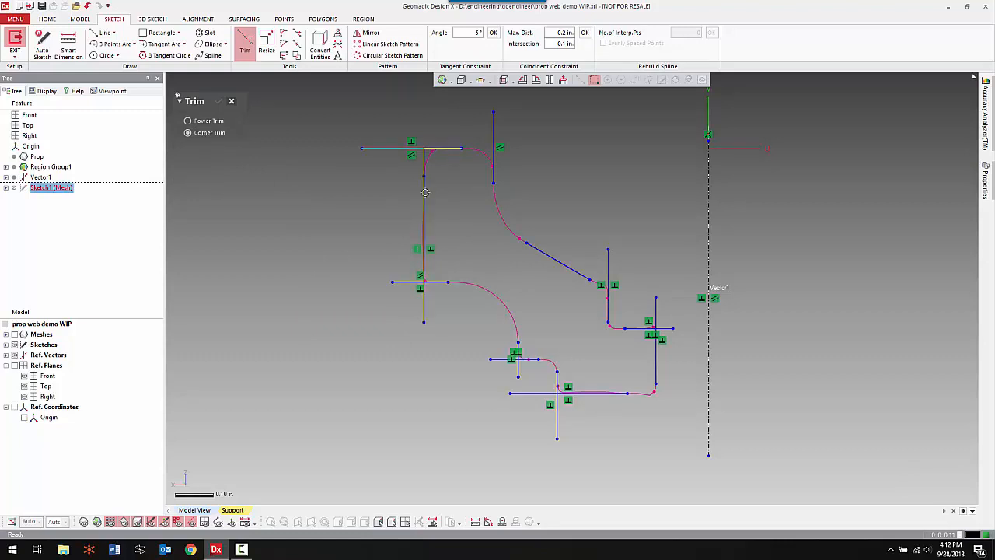
left_click(493, 172)
left_click(458, 150)
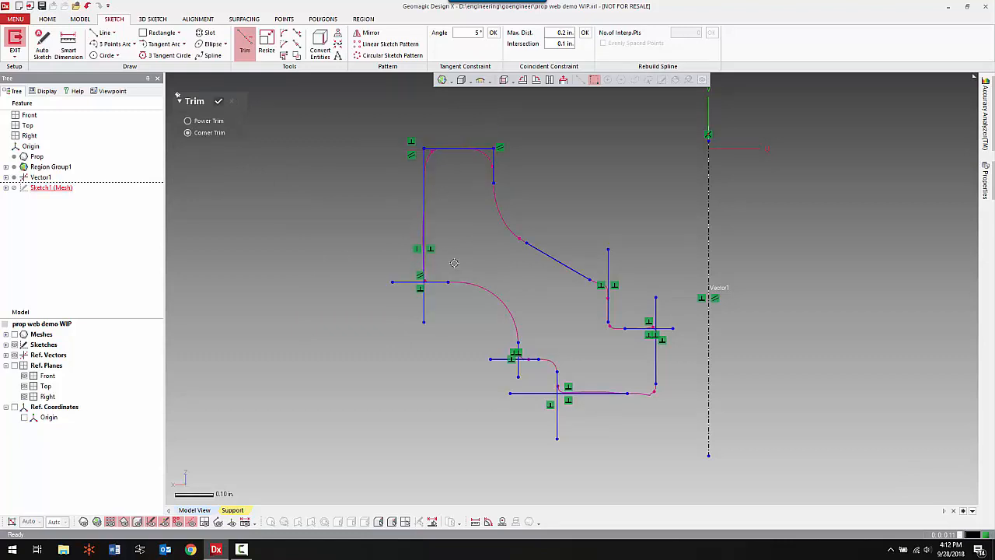
Corner-trim the small outer ledge with the vertical line above it, and the outer wall with its lower horizontal edge.
left_click(524, 357)
left_click(517, 354)
left_click(439, 282)
left_click(424, 263)
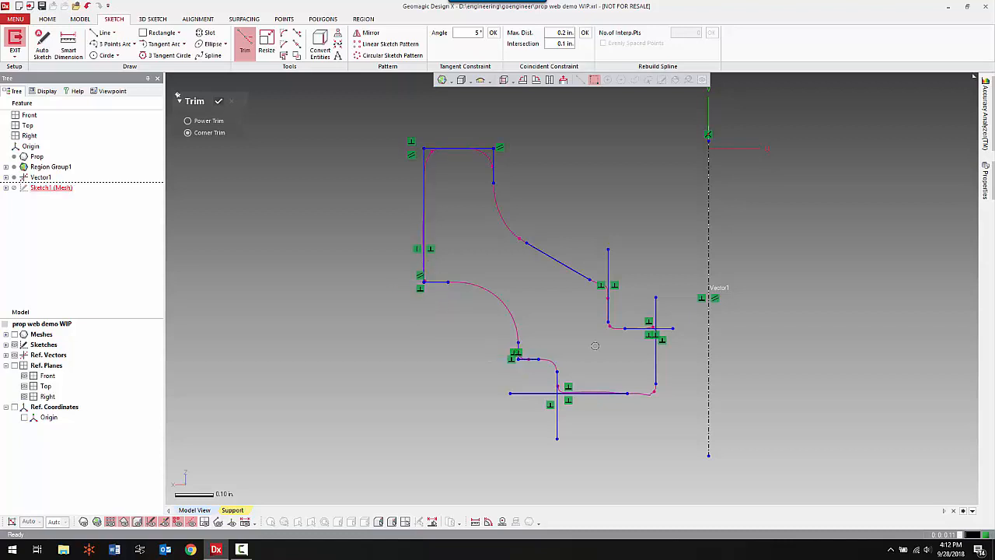
Corner-trim the sloped line, the short inner wall, the inner ledge and the bore wall into a connected stepped outline.
left_click(610, 305)
left_click(589, 280)
left_click(653, 335)
left_click(635, 329)
left_click(610, 310)
Corner-trim the bottom line with the bore wall and the short outer wall, and join that outer wall to the ledge above.
left_click(652, 377)
left_click(603, 392)
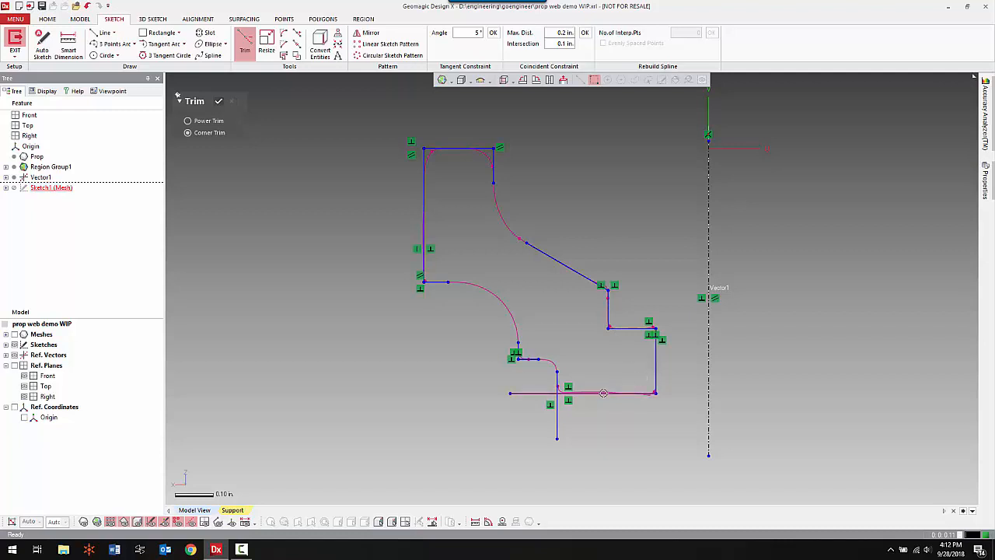
left_click(603, 392)
left_click(558, 382)
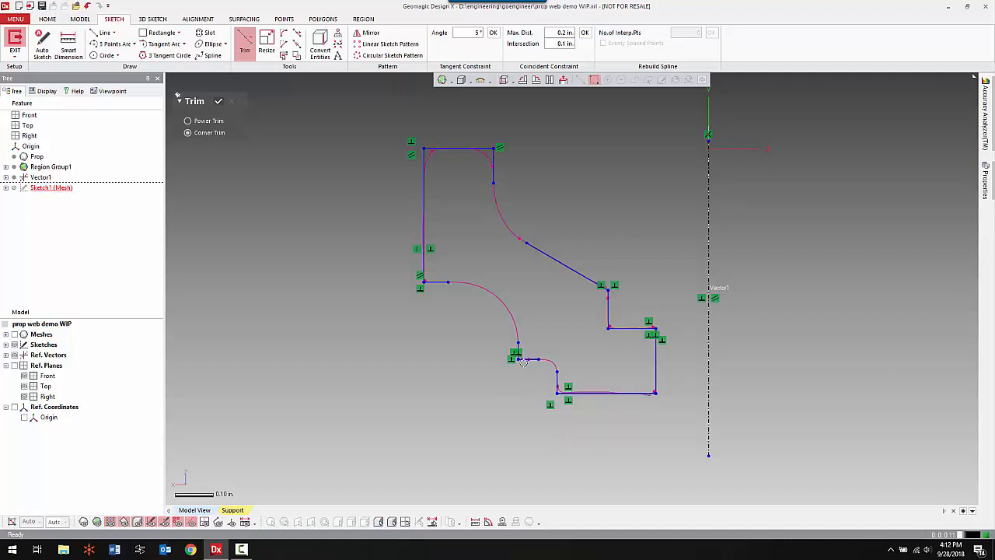
left_click(529, 361)
left_click(553, 376)
right_click(242, 182)
left_click(255, 152)
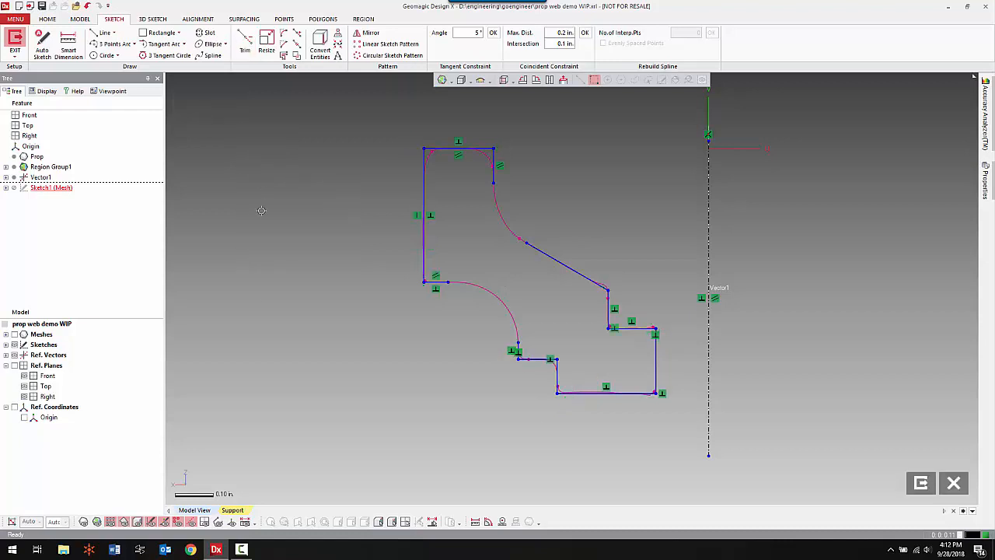
Fillet the outer wall's lower edge to the vertical line below it with a dimensioned radius of about 0.157 in, matching the large arc.
right_click(261, 210)
left_click(412, 183)
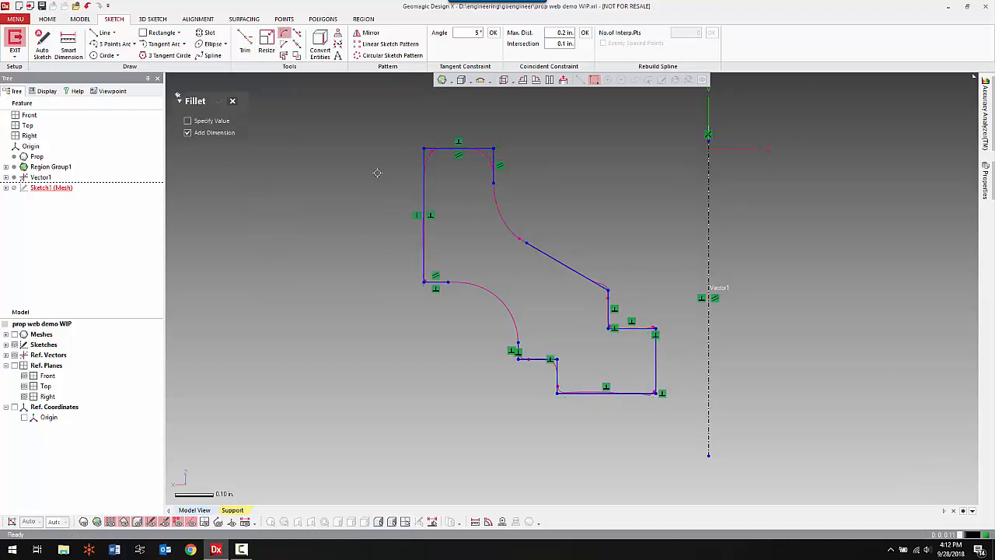
scroll(524, 293, "up", 4)
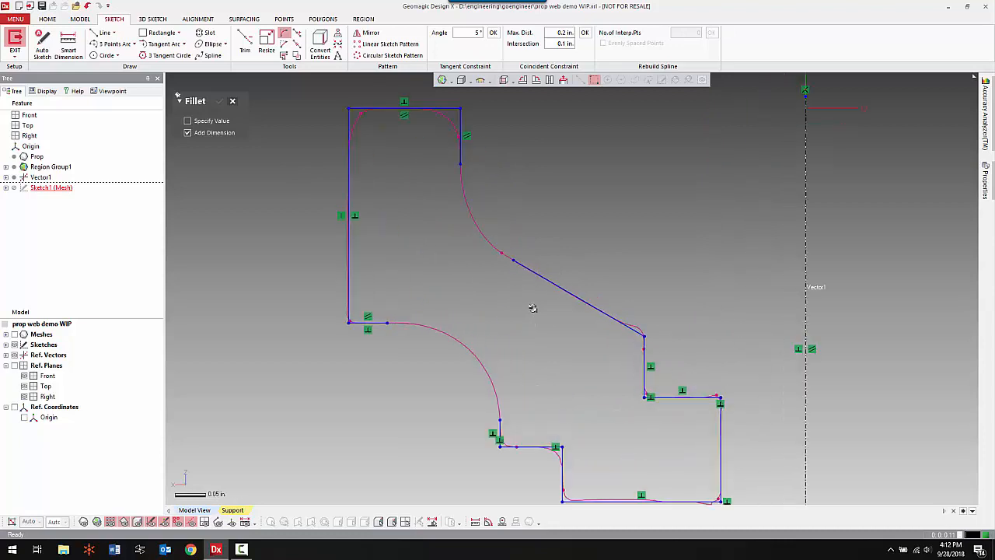
right_click_drag(557, 383, 570, 338, "ctrl")
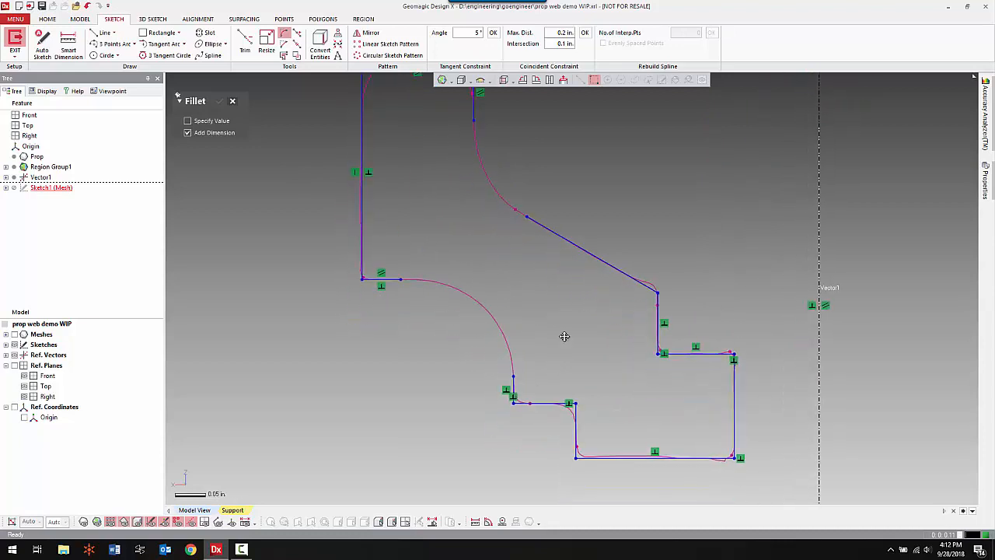
left_click(516, 383)
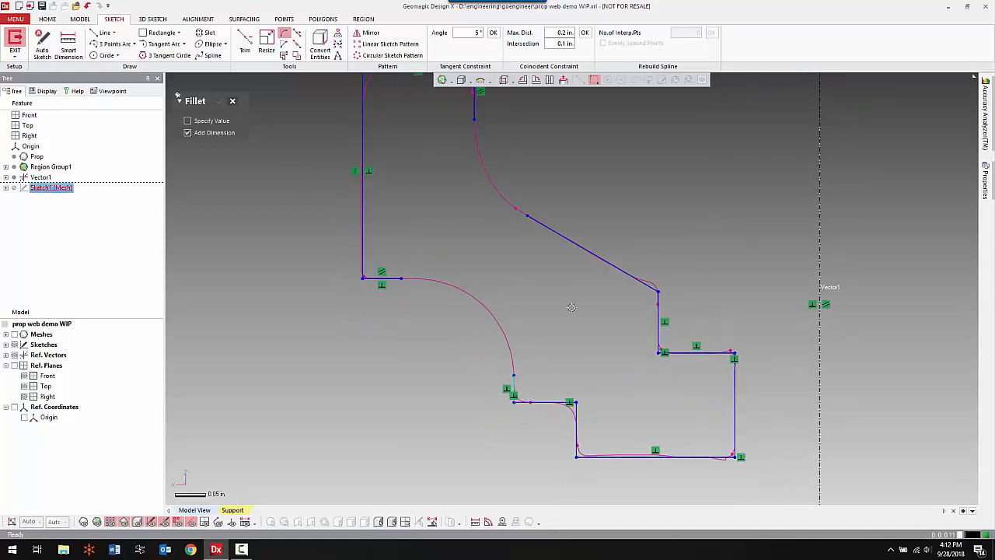
left_click(392, 277)
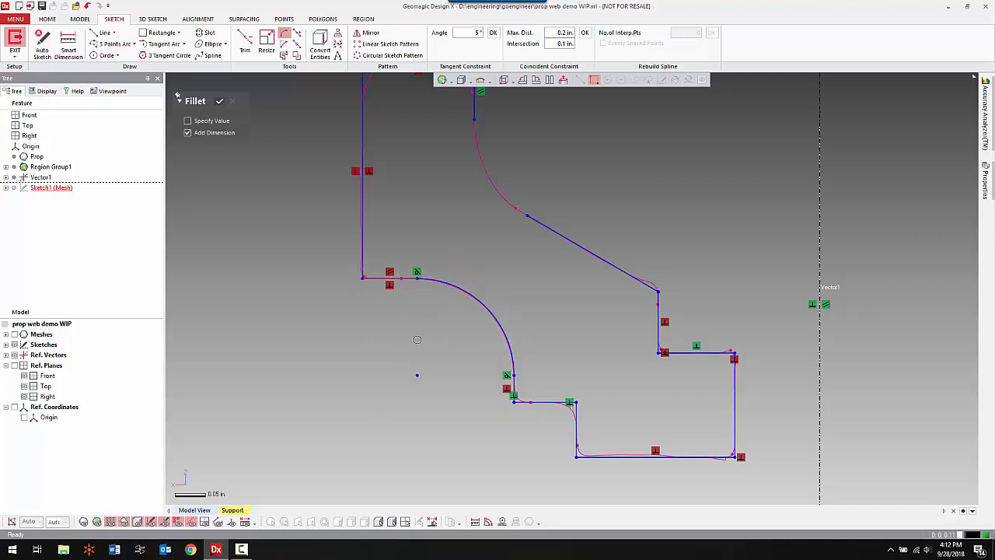
left_click(418, 340)
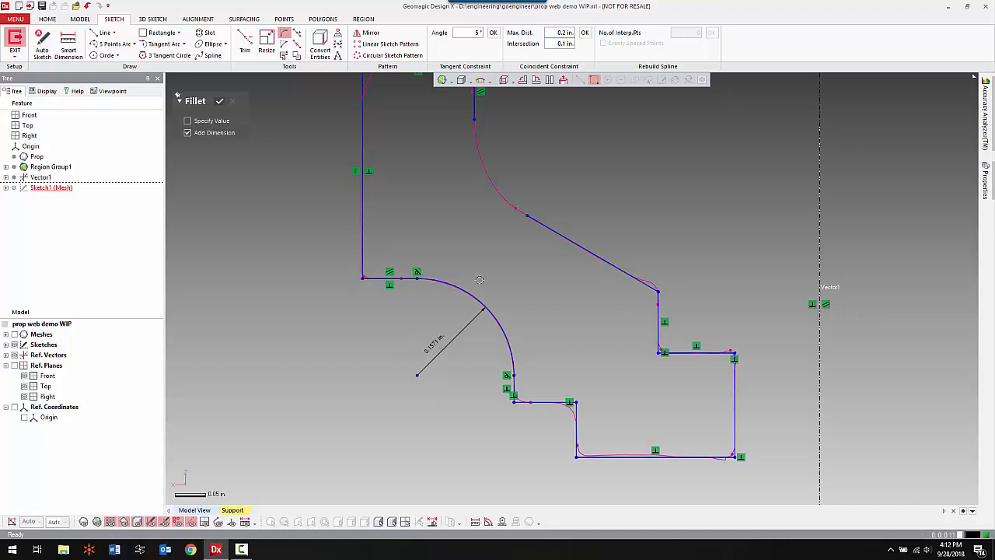
Fillet the rim's inner wall to the sloped line with a dimensioned radius of about 0.17 in.
middle_click_drag(543, 297, 546, 354)
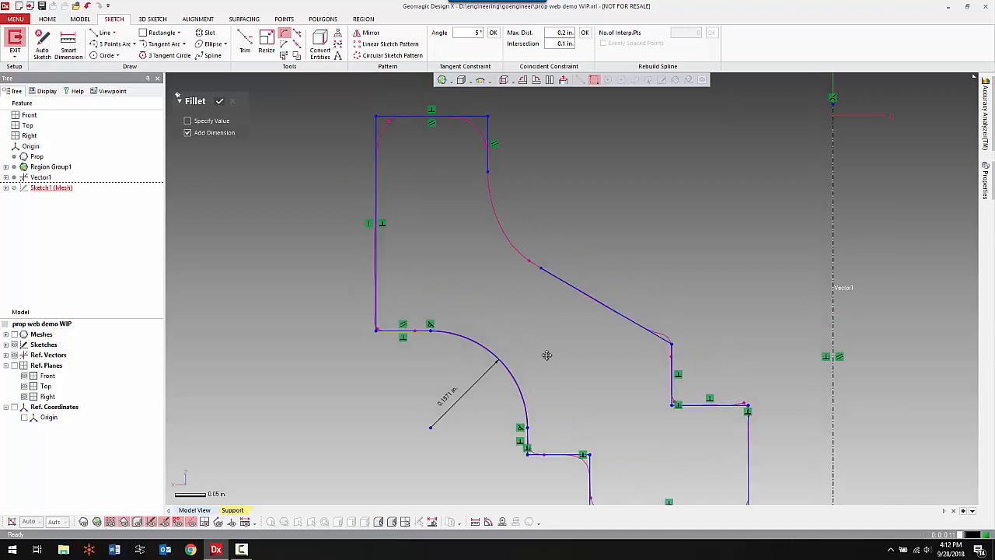
left_click(487, 162)
left_click(555, 278)
scroll(650, 251, "down", 3)
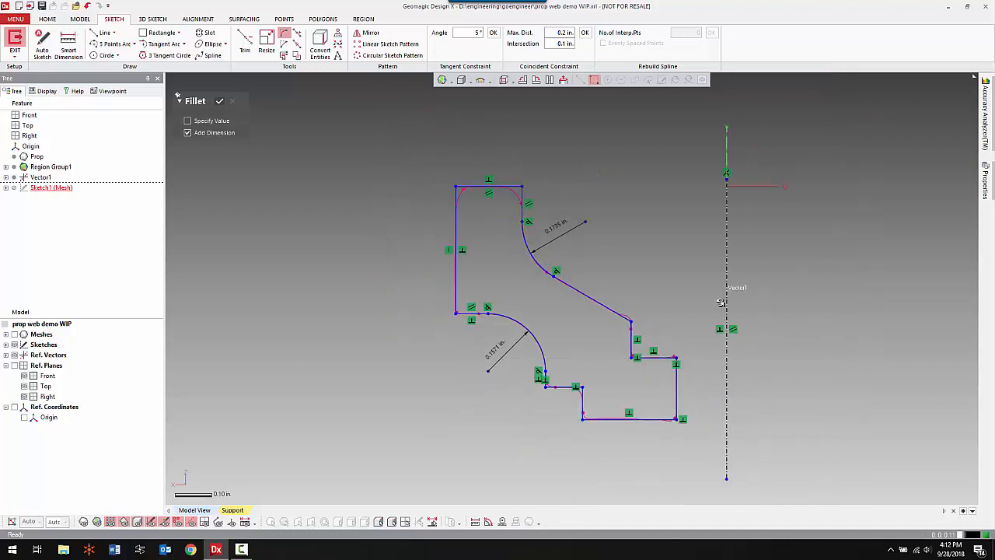
middle_click_drag(638, 236, 601, 274)
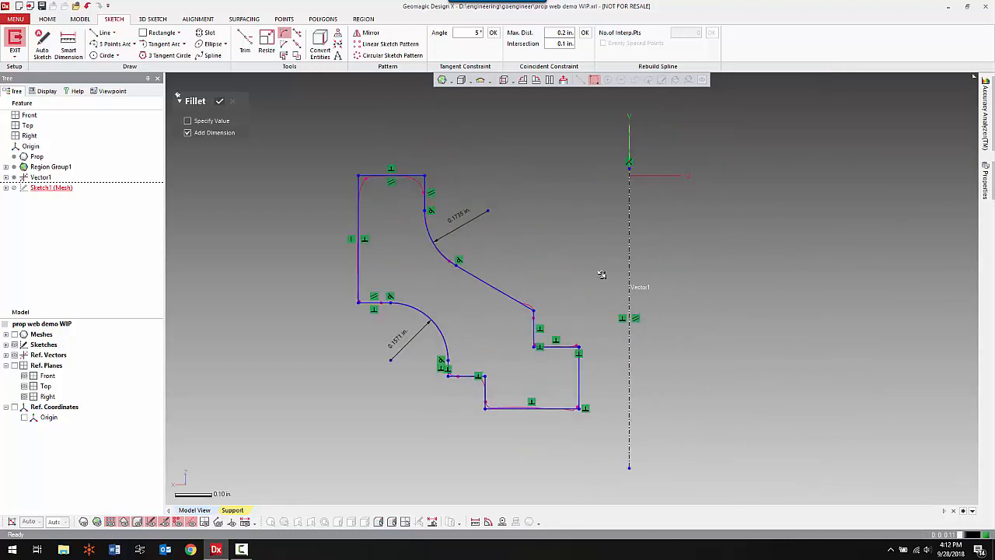
left_click(220, 102)
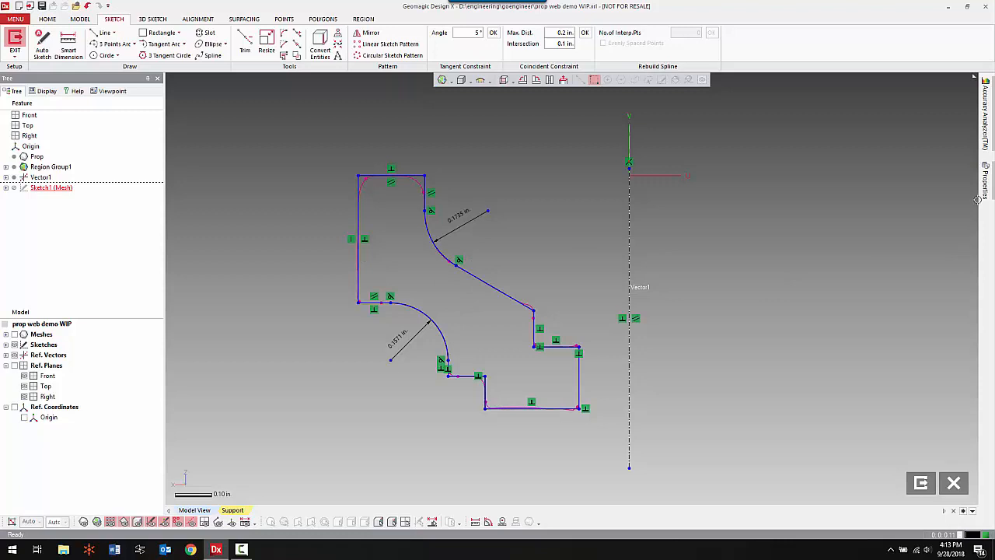
Keep the Accuracy Analyzer open and display the sketch's deviation from the scanned section.
left_click(985, 116)
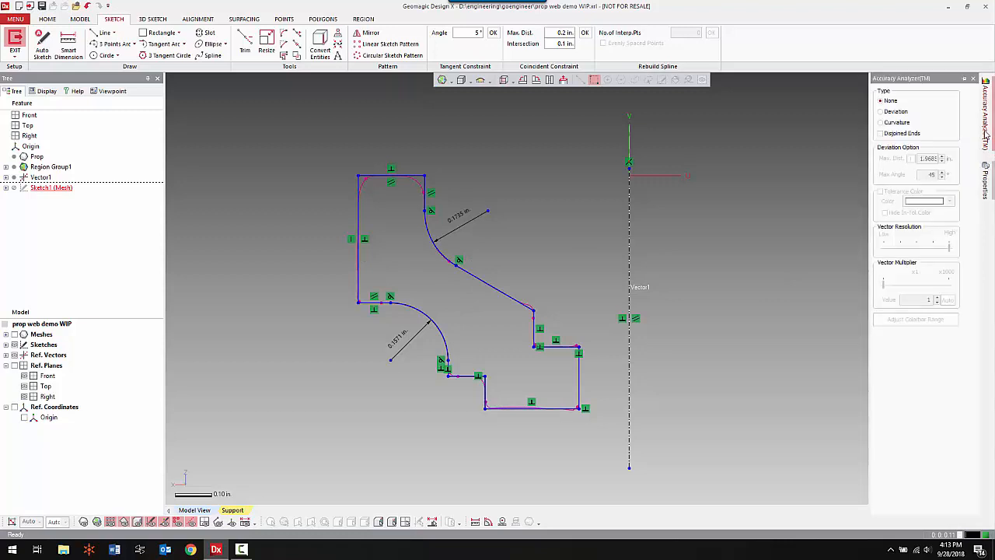
left_click(964, 79)
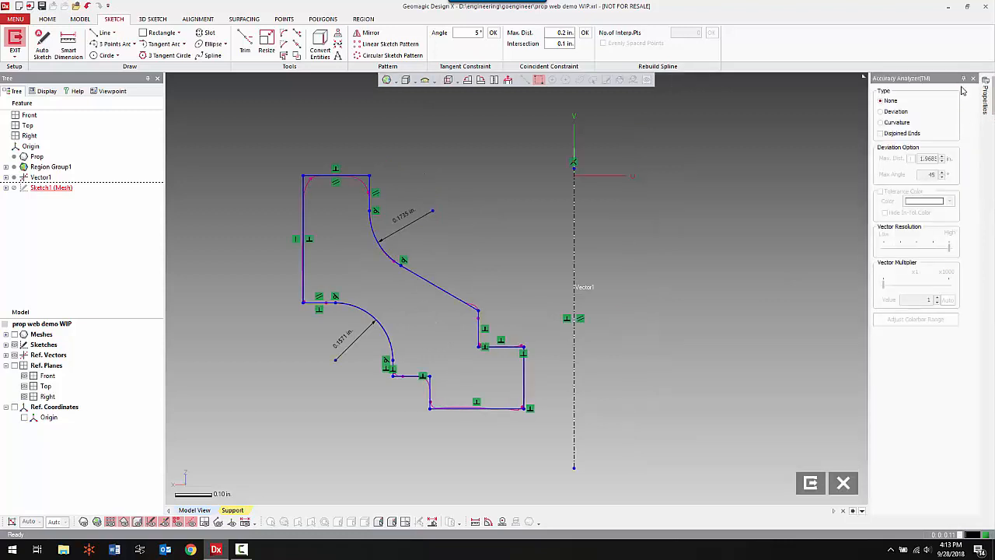
left_click(900, 115)
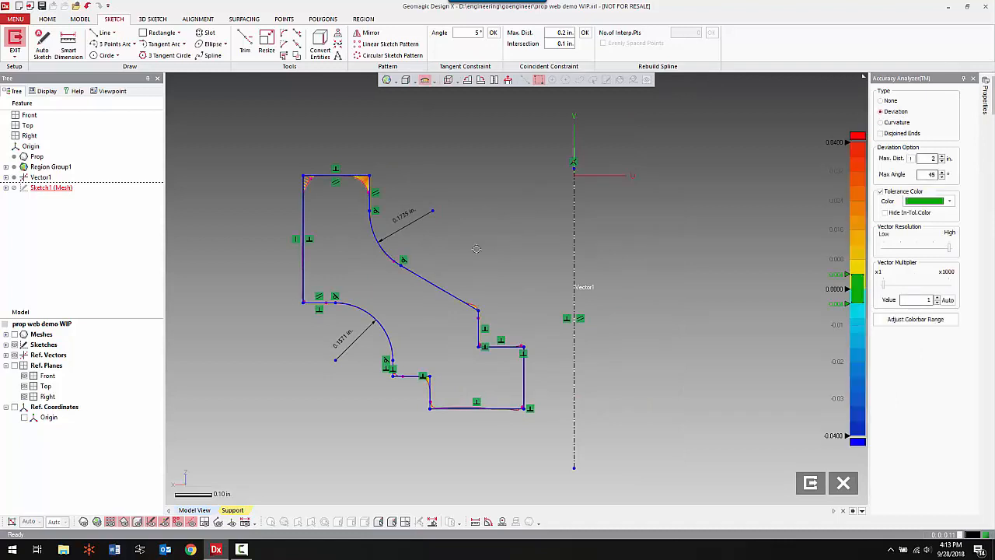
Check the deviation at the rim's two top corners and finish the mesh sketch.
scroll(477, 248, "up", 5)
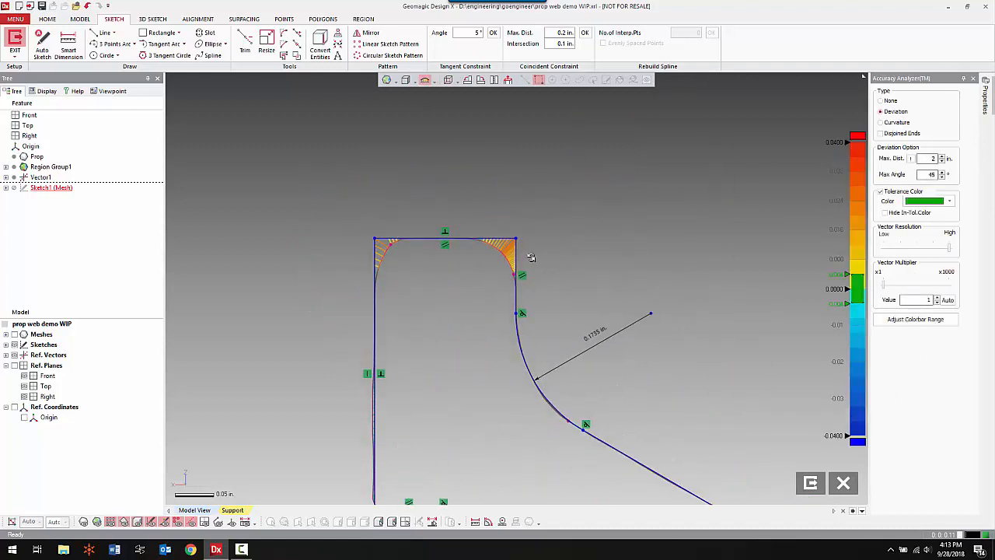
scroll(531, 258, "up", 4)
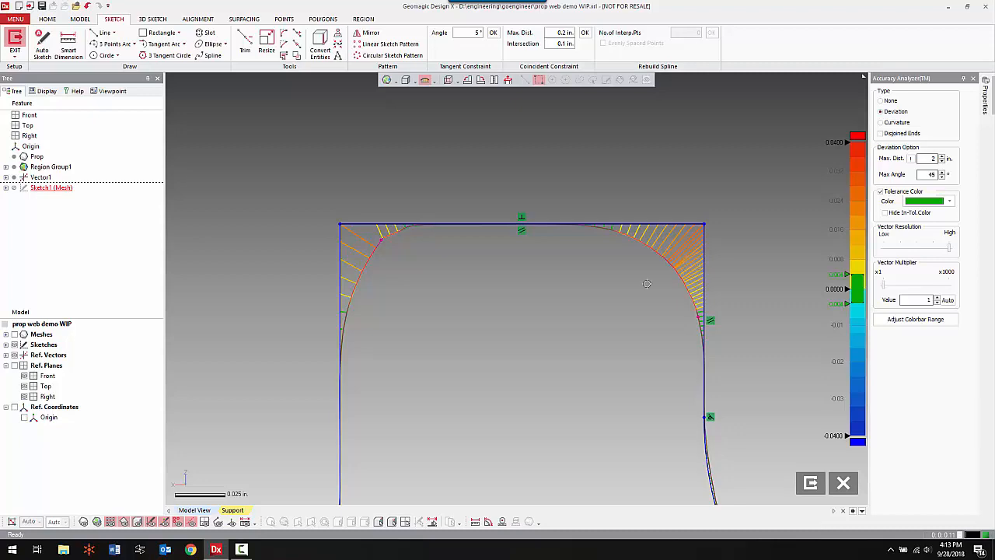
scroll(481, 284, "down", 5)
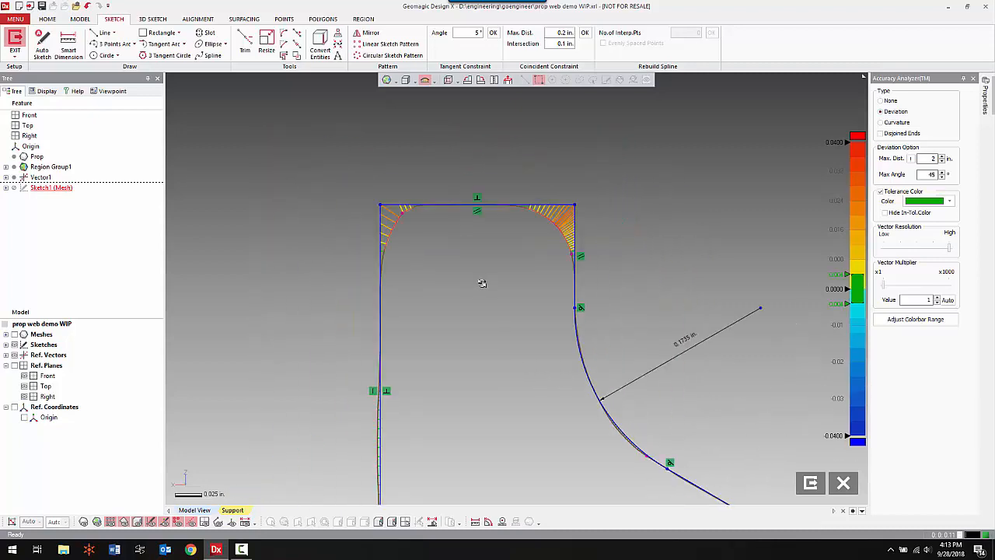
scroll(554, 270, "down", 1)
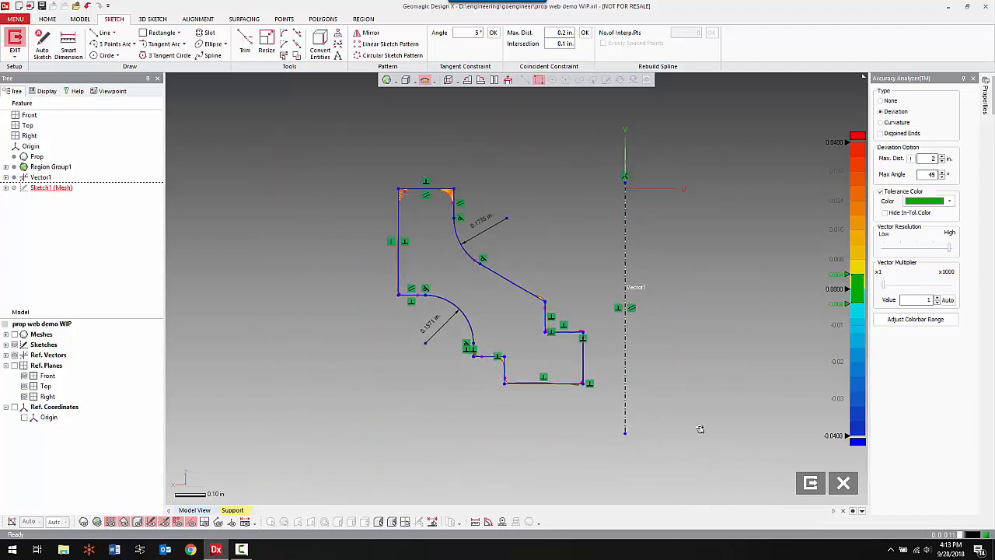
left_click(810, 483)
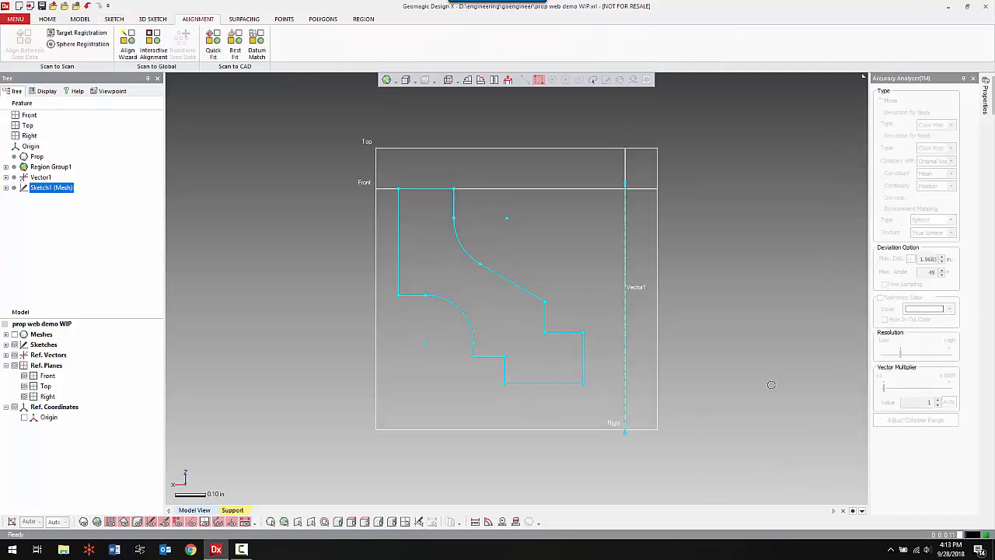
Revolve the hub's cross-section profile 360° in one direction about the central axis to create the solid hub.
right_click(711, 241)
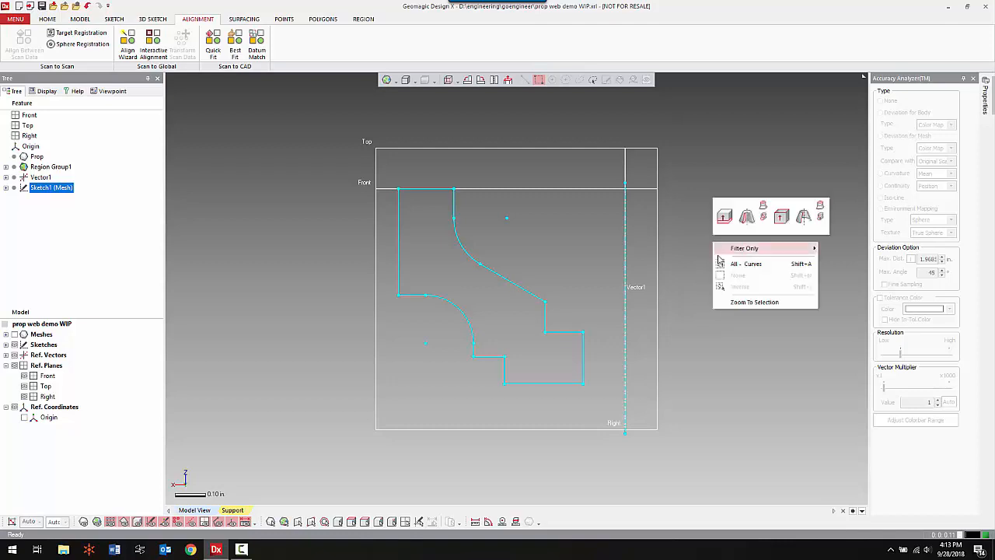
left_click(747, 218)
mouse_move(696, 257)
right_mouse_down()
mouse_move(600, 339)
mouse_move(538, 273)
mouse_move(492, 304)
right_mouse_up()
left_click(490, 306)
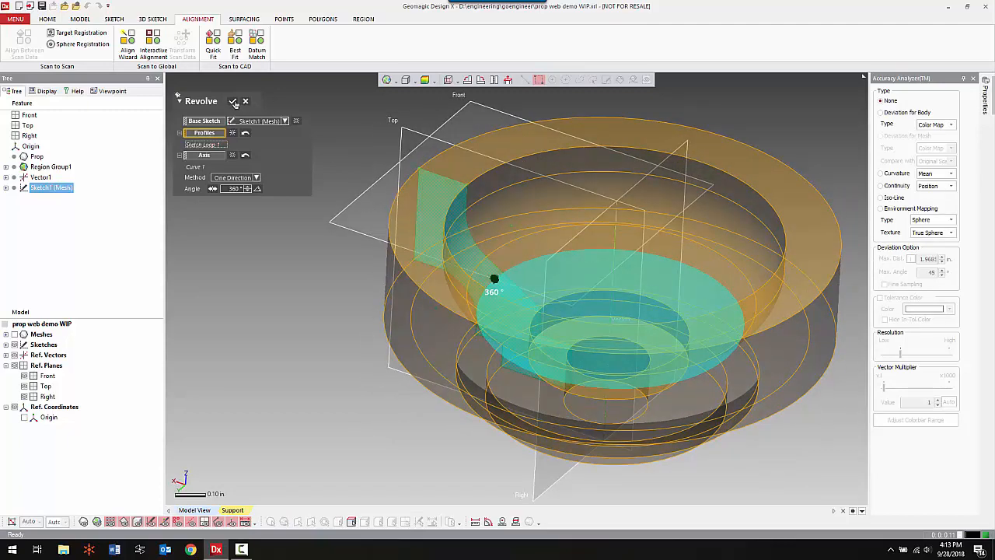
left_click(234, 102)
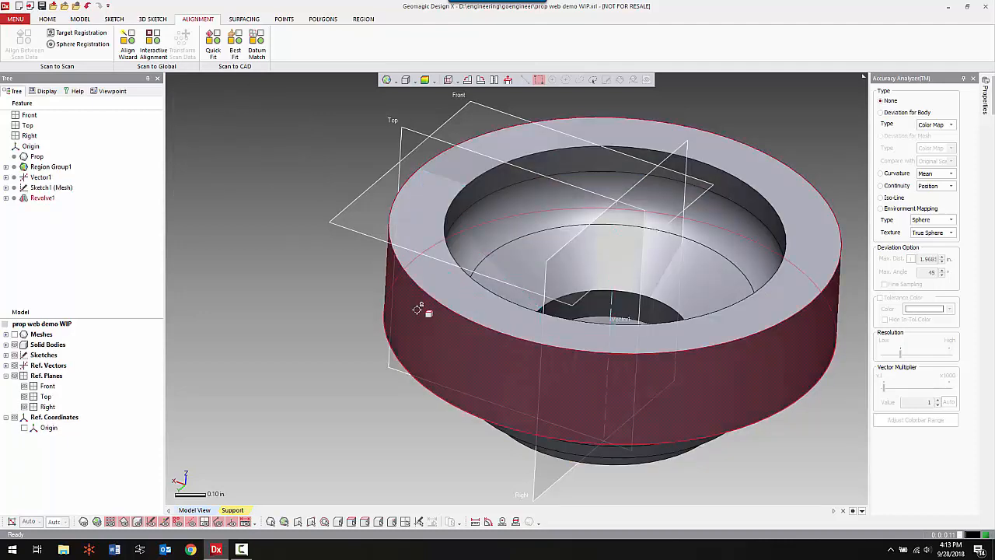
Display the scan mesh over the revolved hub and compare the two from the open side and the tabbed end.
scroll(389, 314, "down", 5)
right_click_drag(378, 309, 369, 324)
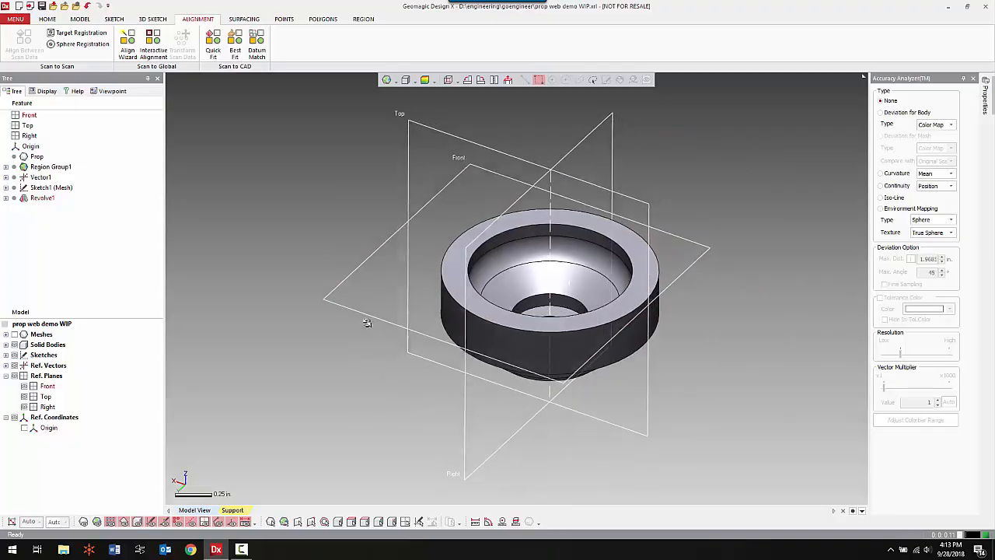
key("ctrl+1")
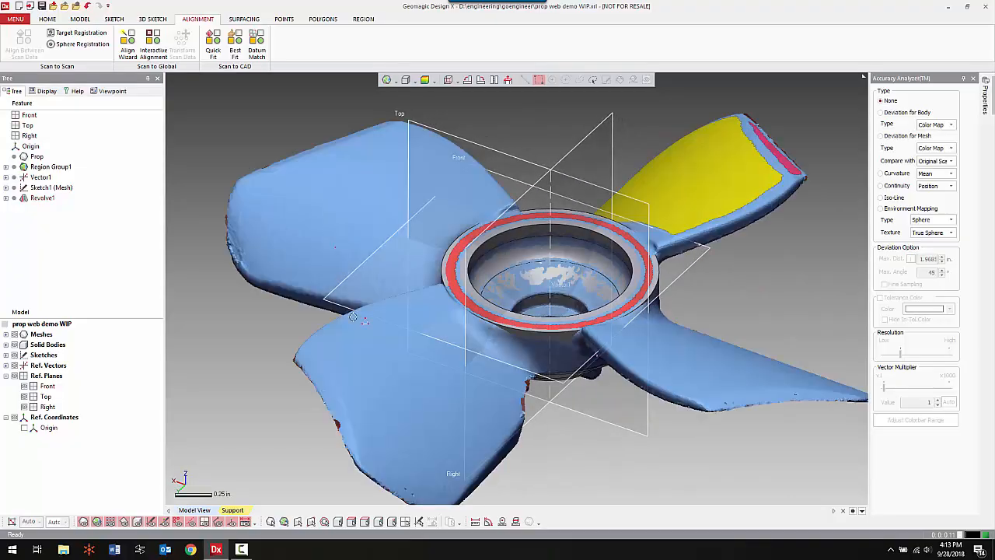
mouse_move(585, 427)
right_mouse_down()
mouse_move(630, 381)
mouse_move(476, 223)
mouse_move(422, 110)
mouse_move(443, 214)
mouse_move(422, 281)
right_mouse_up()
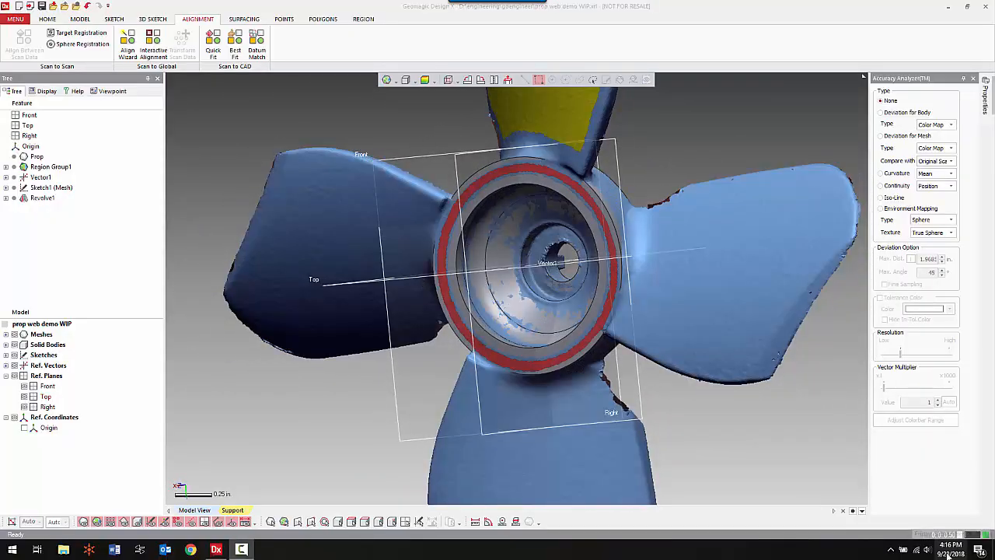
right_click_drag(697, 249, 576, 369)
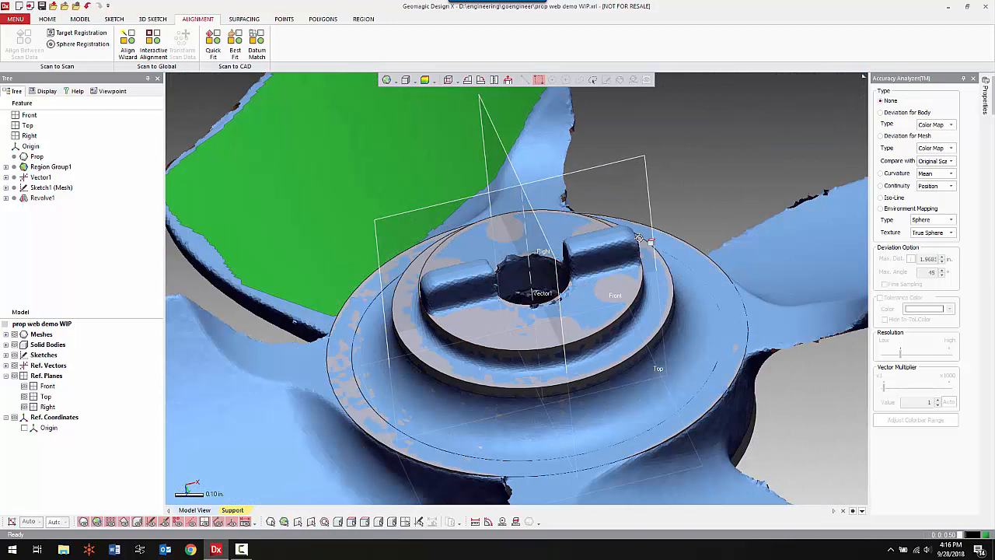
Add a reference plane extracted from the revolved hub's flat end face beneath the two raised tabs.
right_click(704, 132)
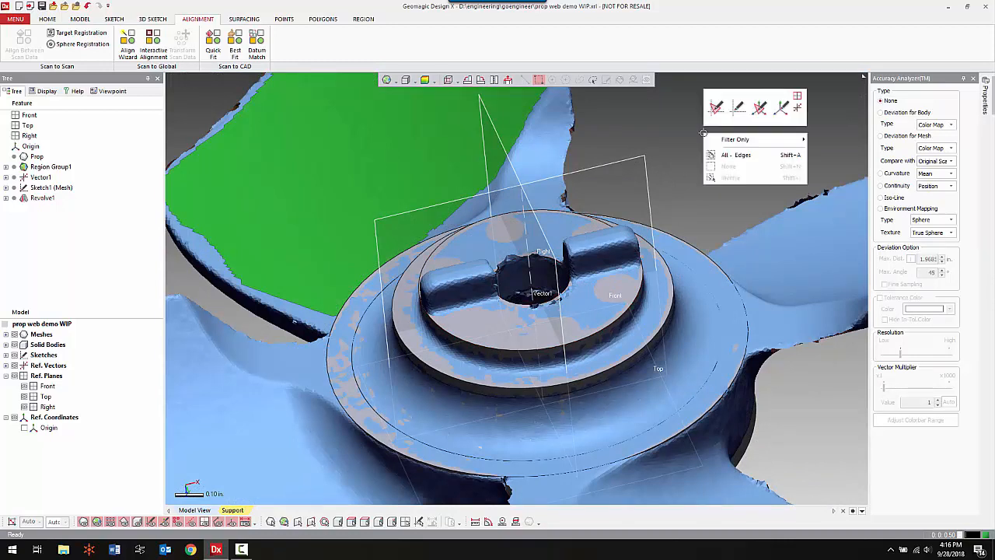
left_click(798, 102)
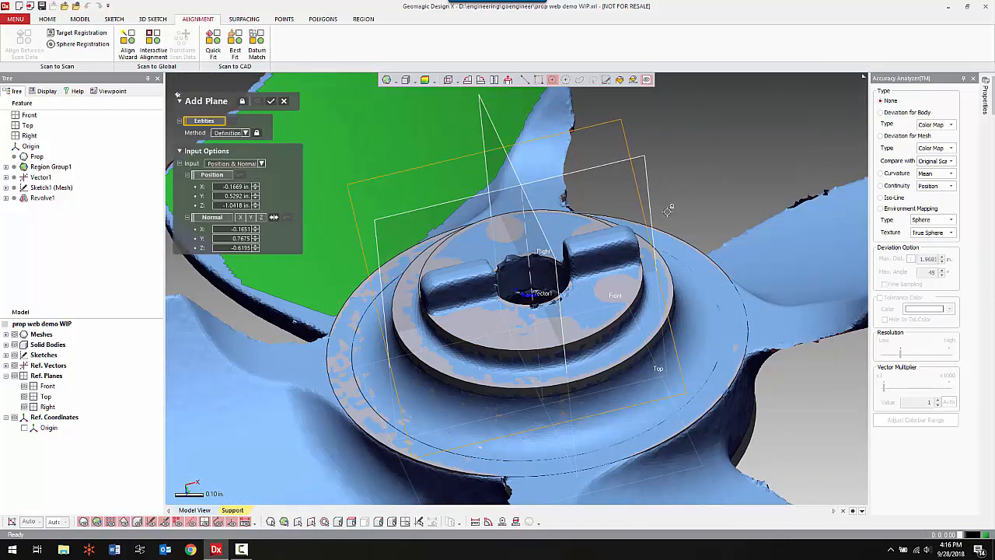
left_click(623, 278)
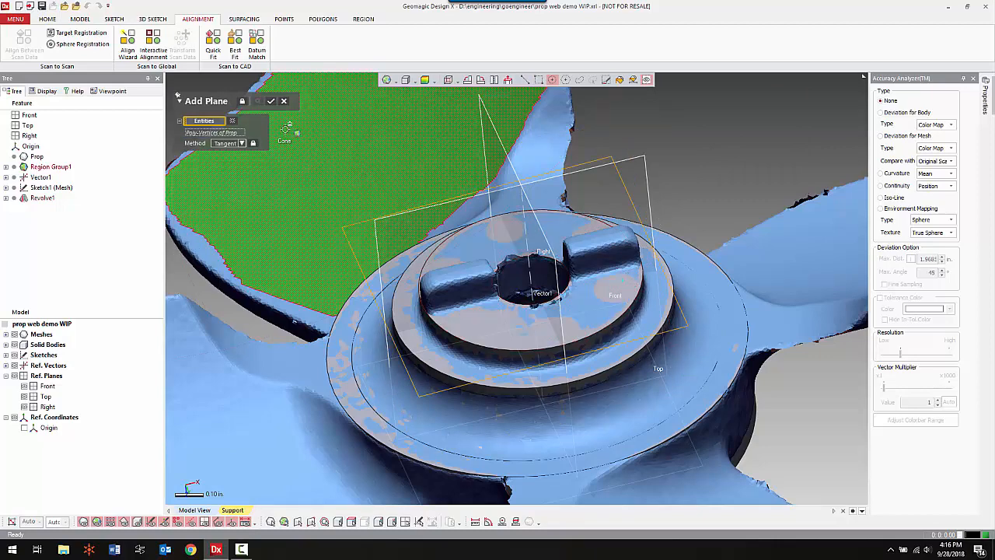
left_click(231, 120)
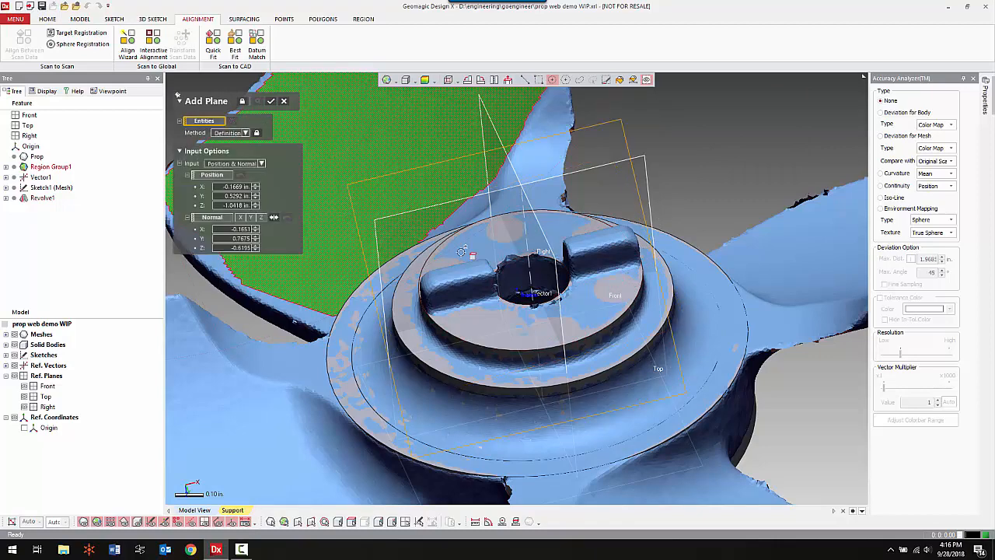
left_click(615, 286)
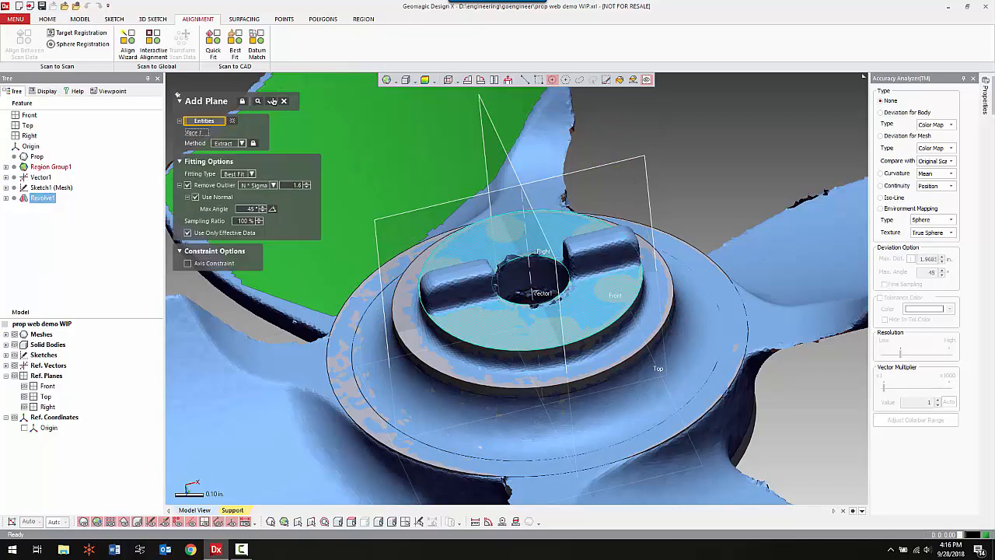
left_click(271, 101)
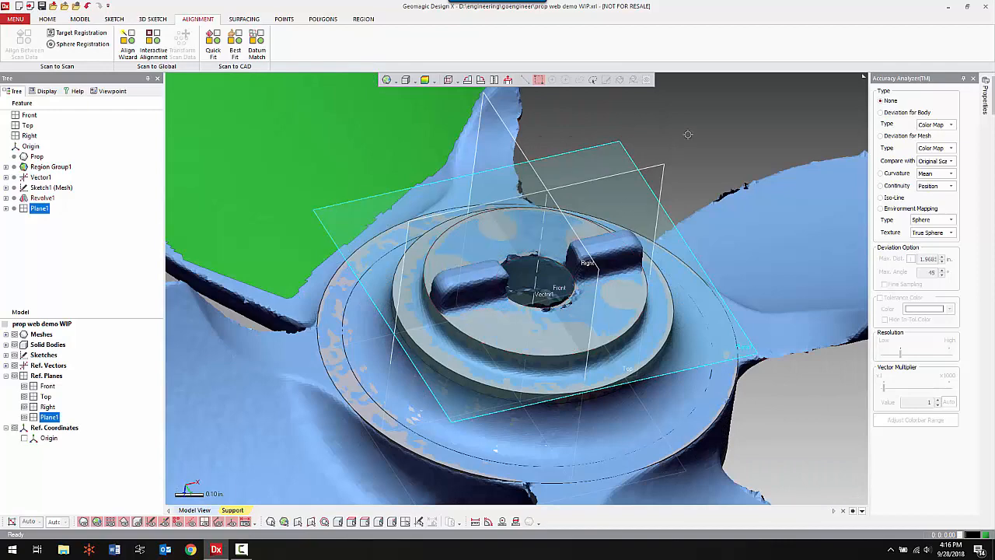
Set up a planar mesh sketch on the new plane with its section offset 0.035 in to cut through both tabs.
right_click(691, 129)
left_click(703, 105)
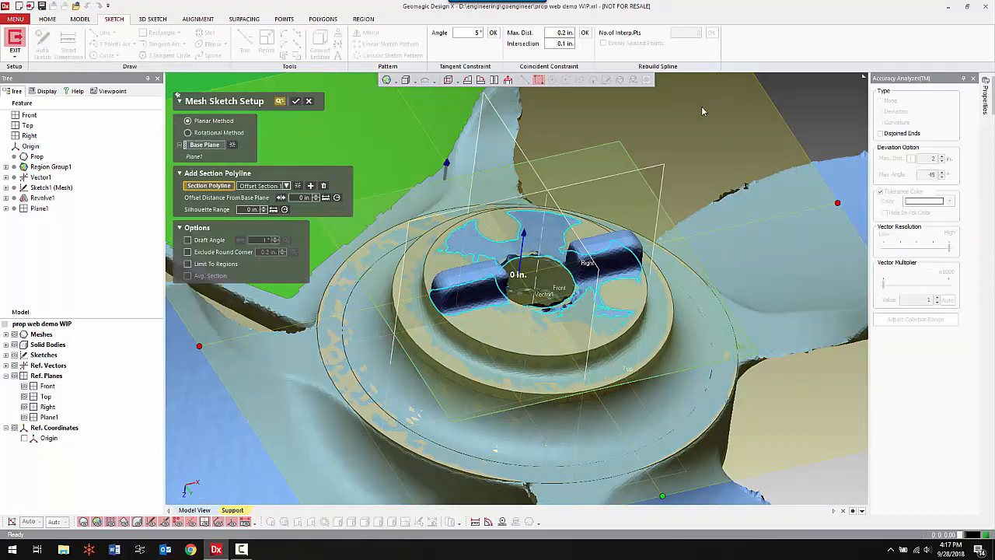
left_click_drag(521, 254, 521, 247)
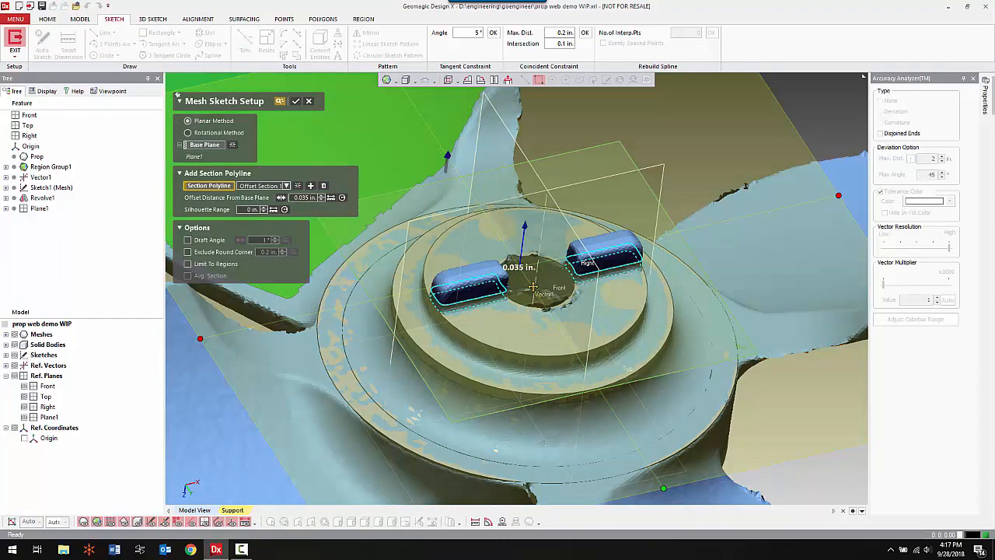
right_click_drag(568, 284, 612, 279)
scroll(610, 275, "up", 4)
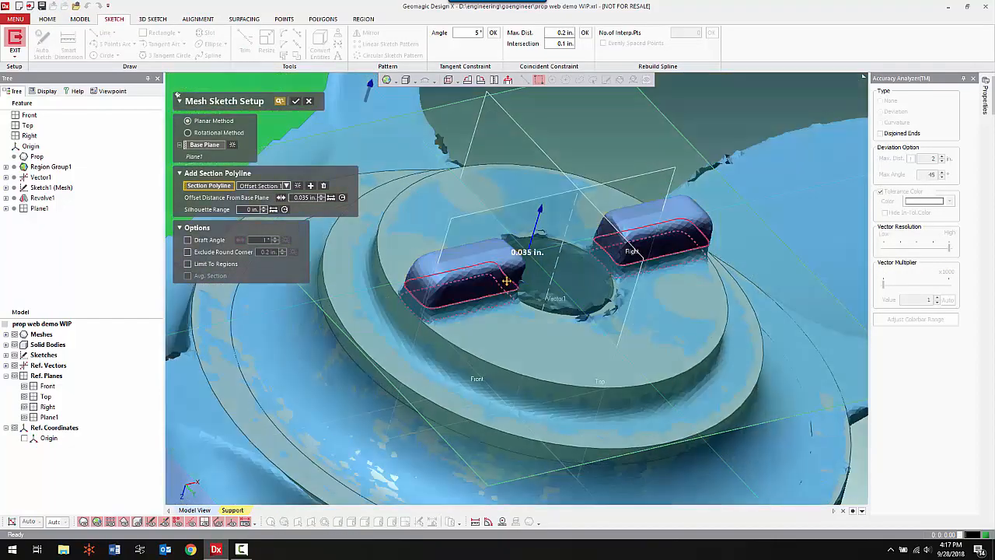
left_click(296, 102)
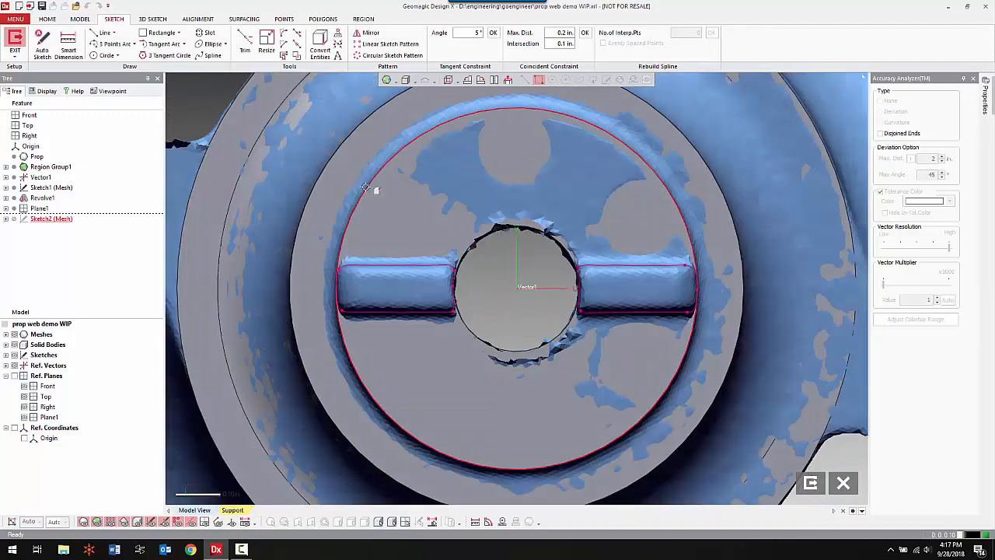
Hide the mesh and body, and sketch a horizontal line about 0.27 in long on the left tab outline's upper edge with Fit Polyline off.
key("ctrl+1")
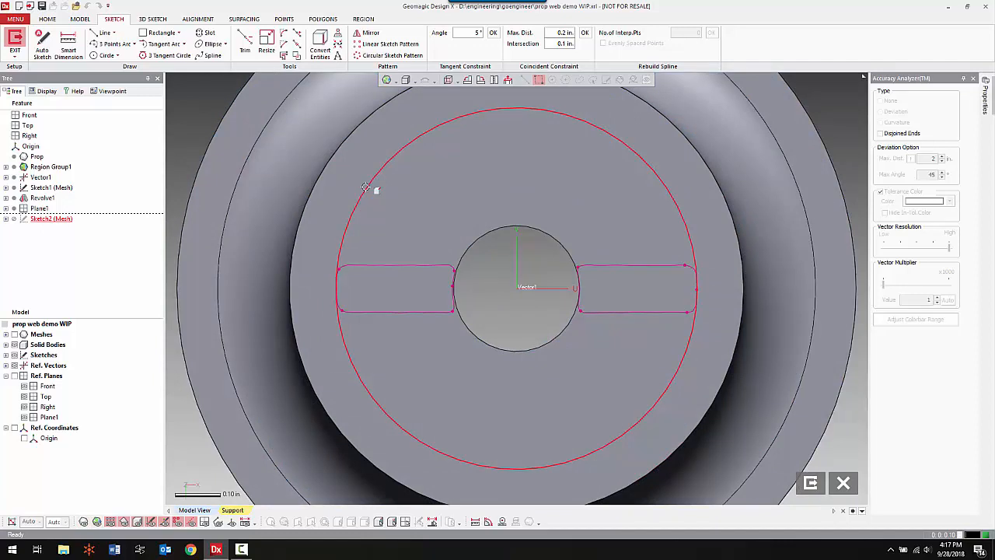
key("ctrl+5")
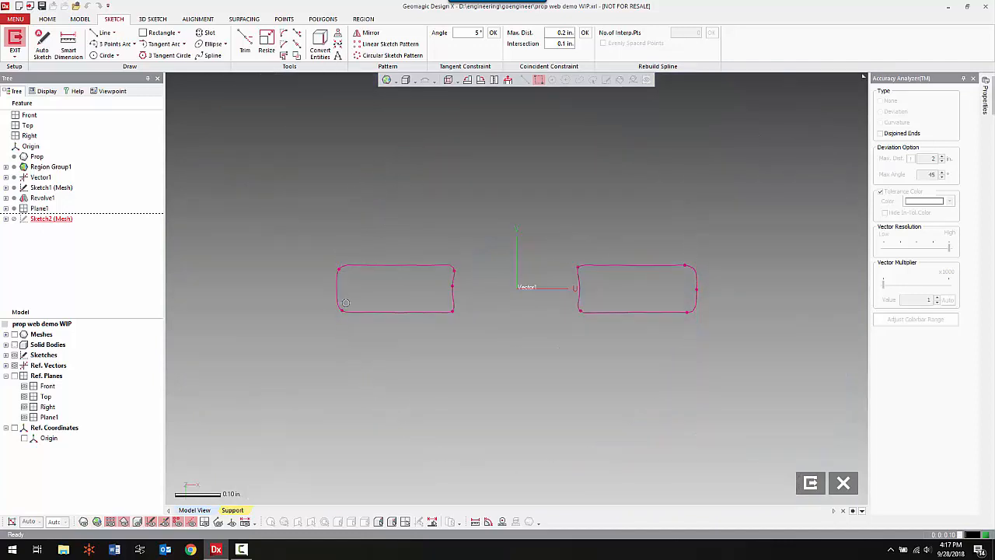
right_click(327, 167)
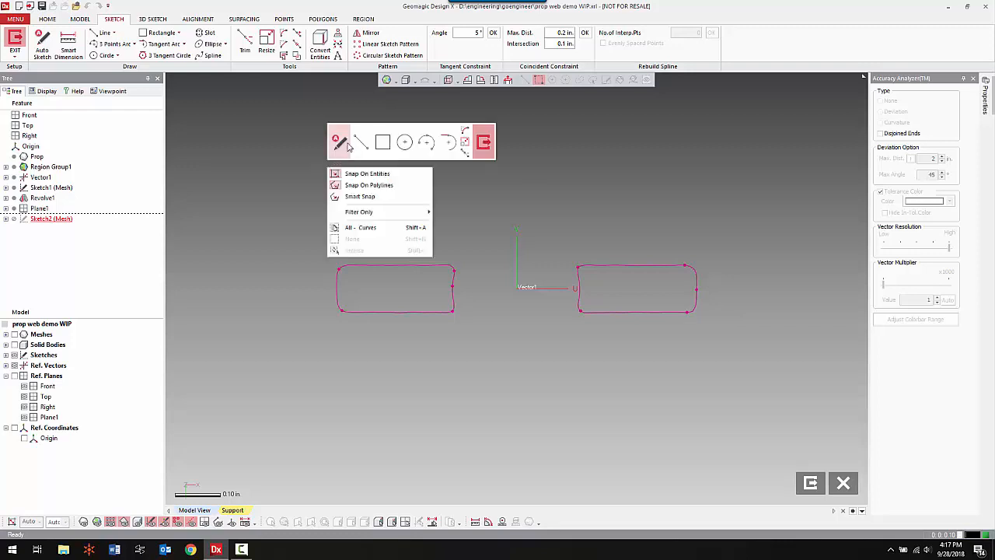
left_click(361, 147)
left_click(208, 205)
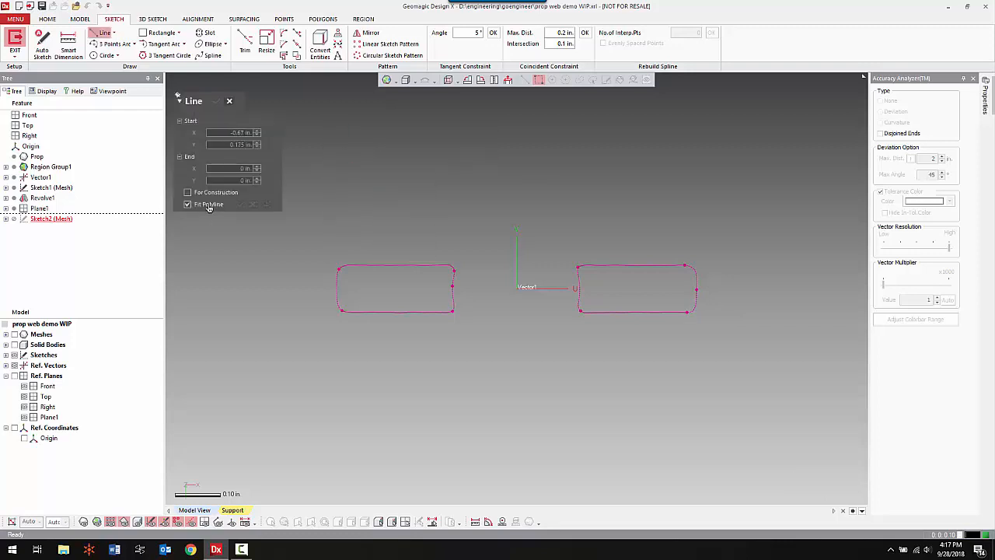
left_click(367, 264)
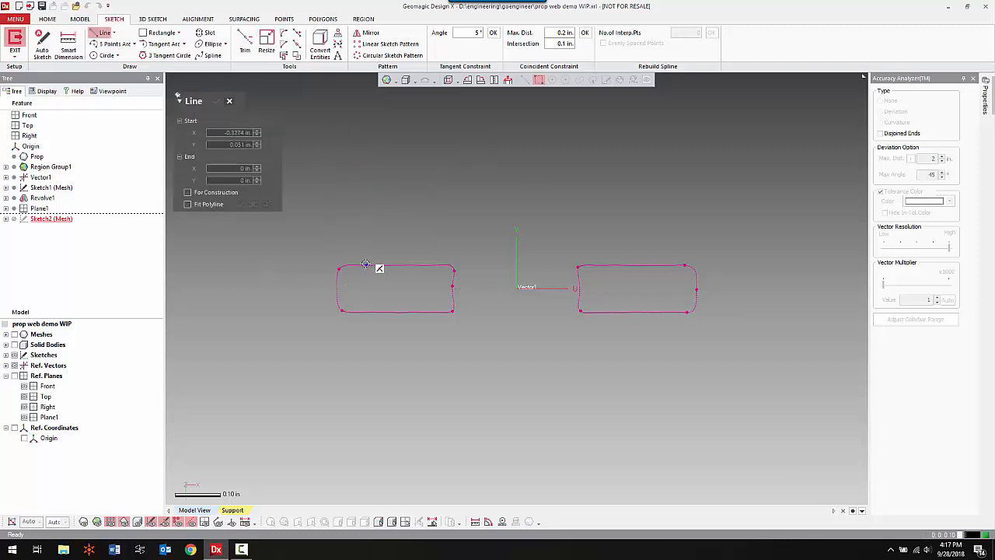
left_click(492, 265)
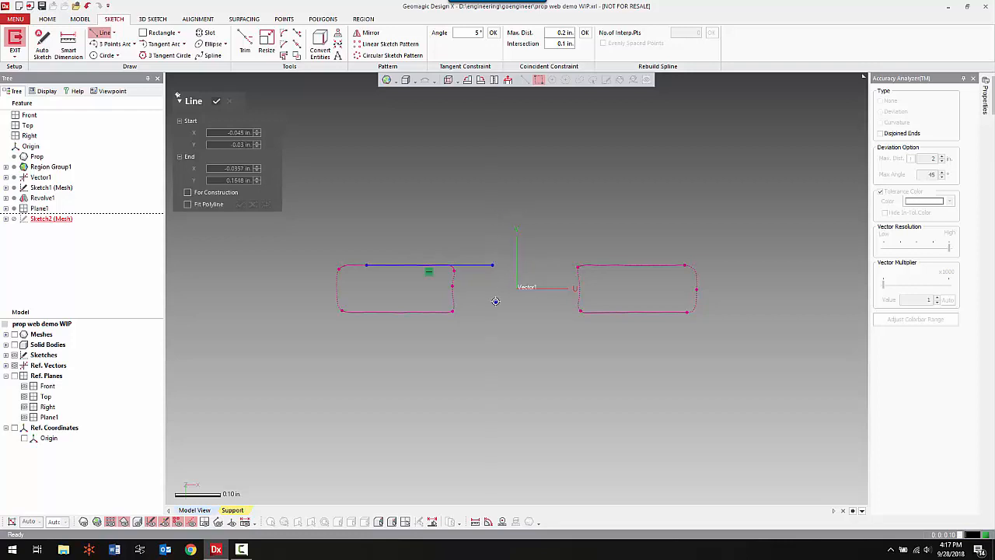
Sketch a short horizontal construction line between the left tab outline and the sketch origin, level with the origin.
left_click(234, 193)
left_click(505, 288)
left_click(468, 288)
right_click(435, 201)
left_click(420, 198)
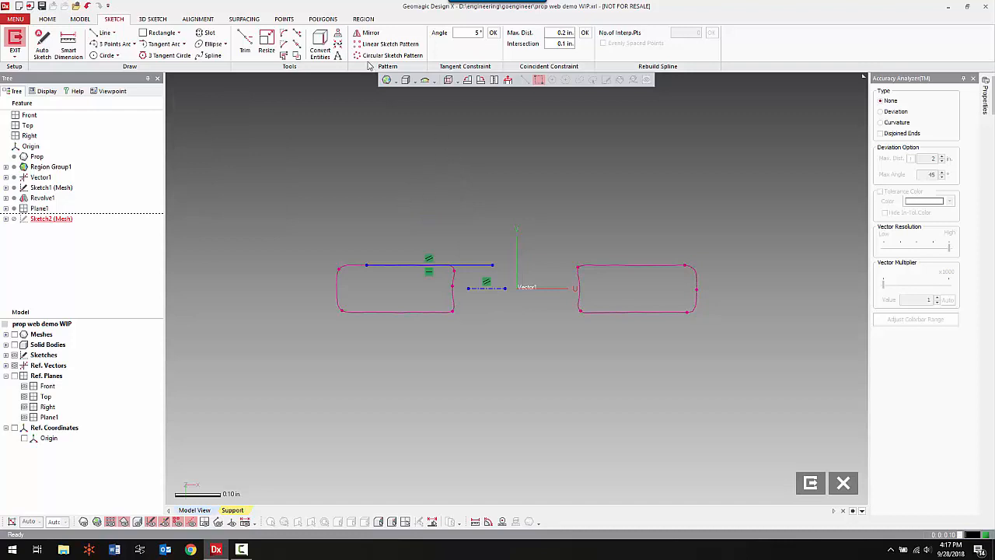
Mirror the tab's upper edge line about the construction line to form the lower edge.
left_click(367, 32)
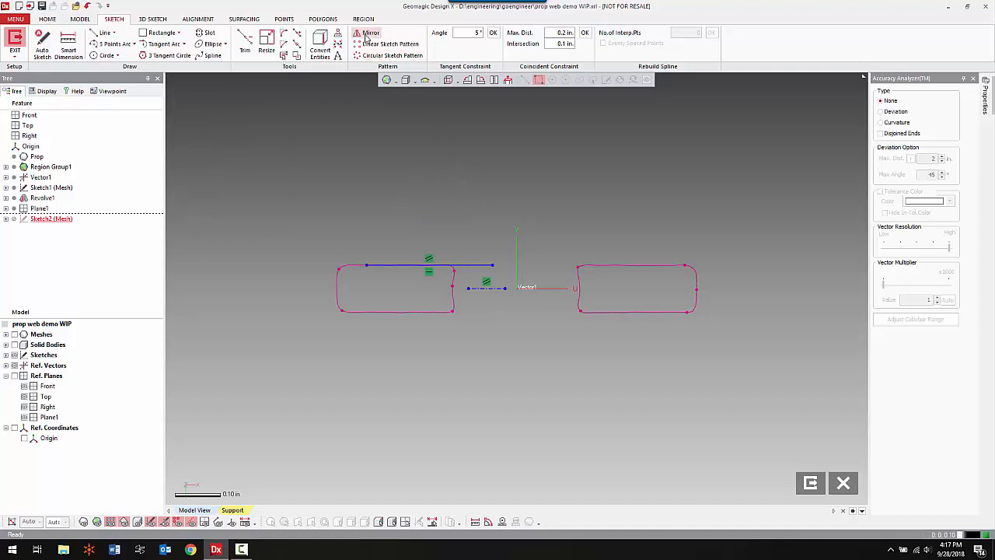
left_click(486, 289)
left_click(427, 311)
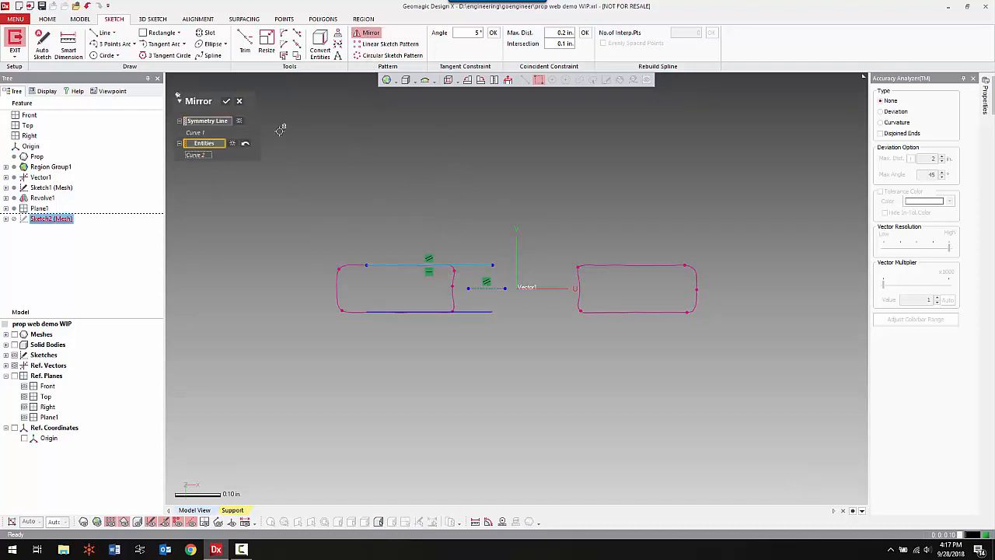
left_click(226, 101)
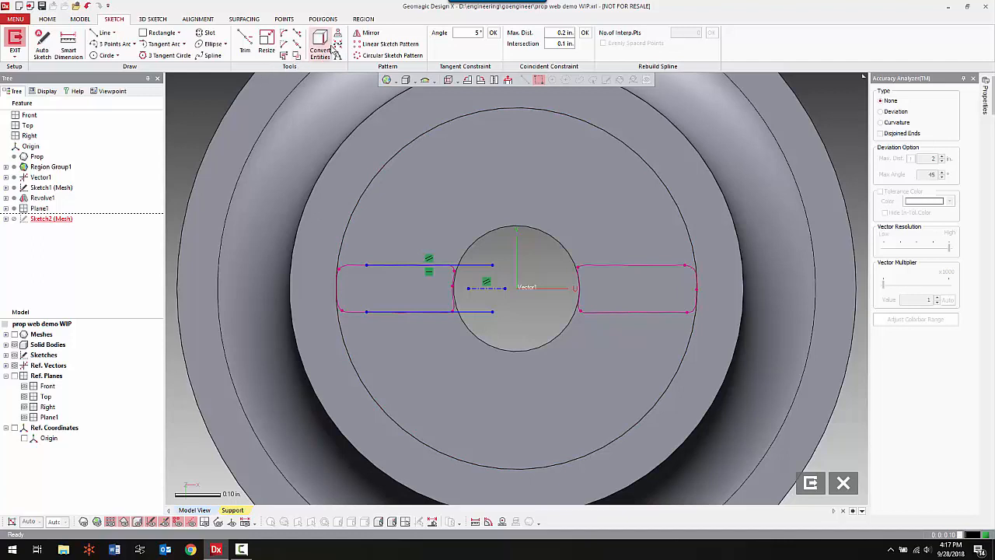
Convert the end face's outer circular edge and the center hole's edge into sketch circles, and hide the solid body.
left_click(320, 45)
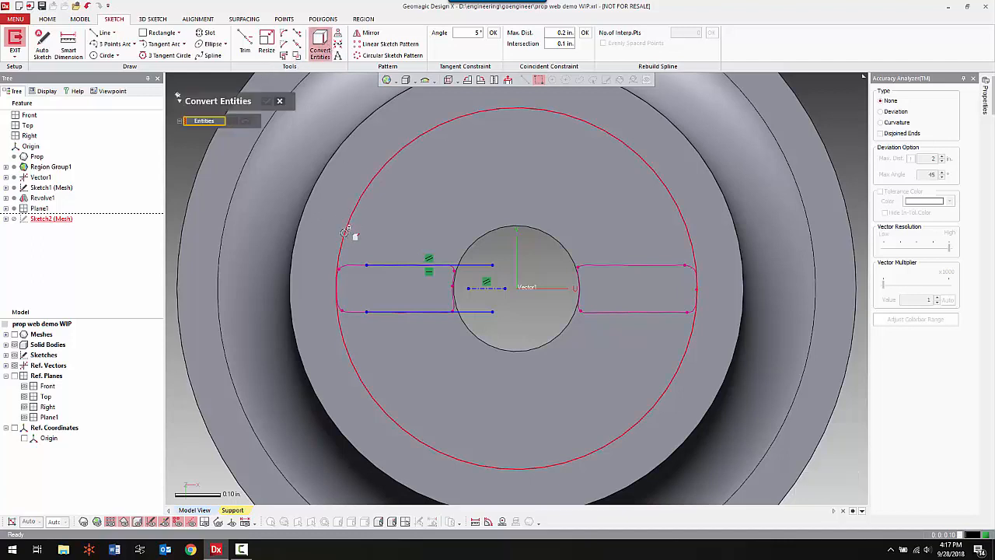
left_click(344, 231)
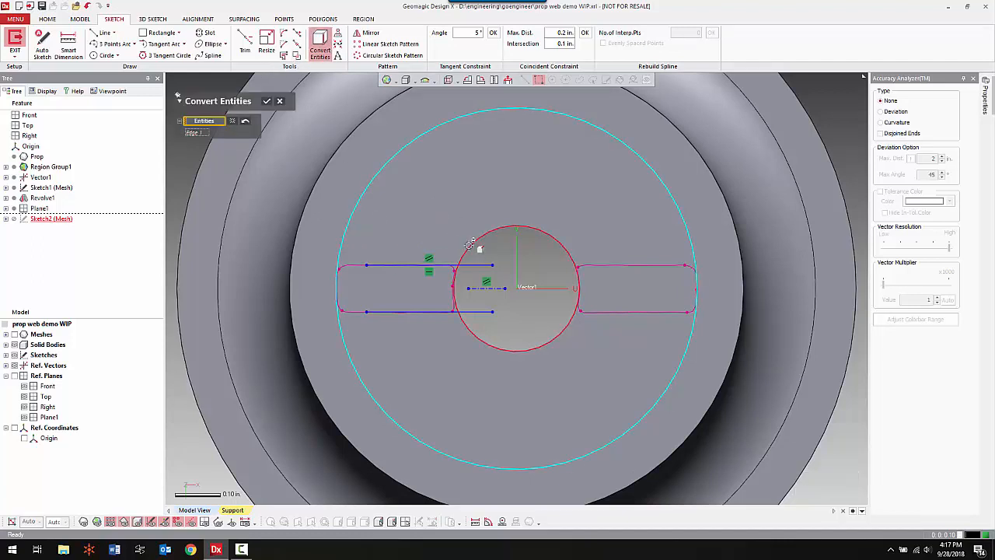
left_click(267, 101)
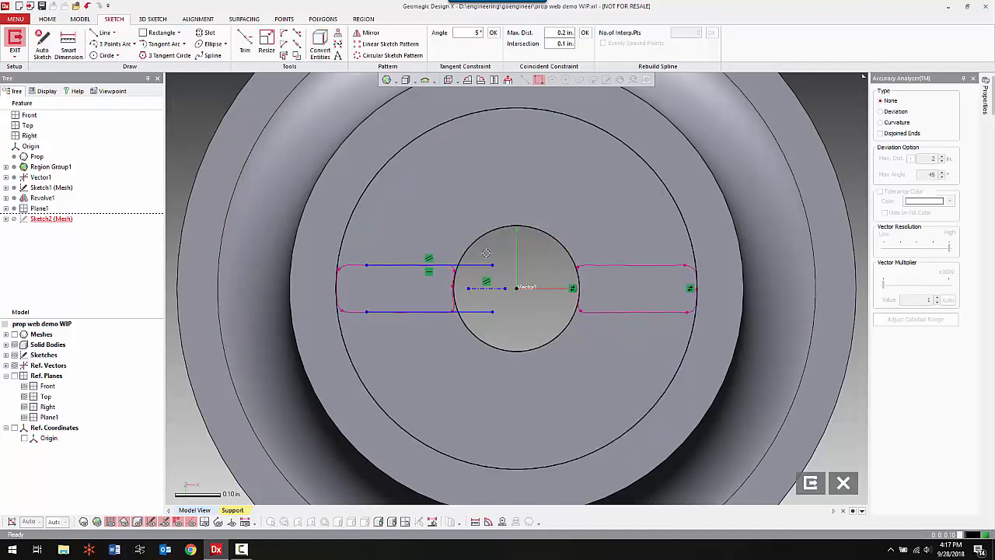
key("ctrl+5")
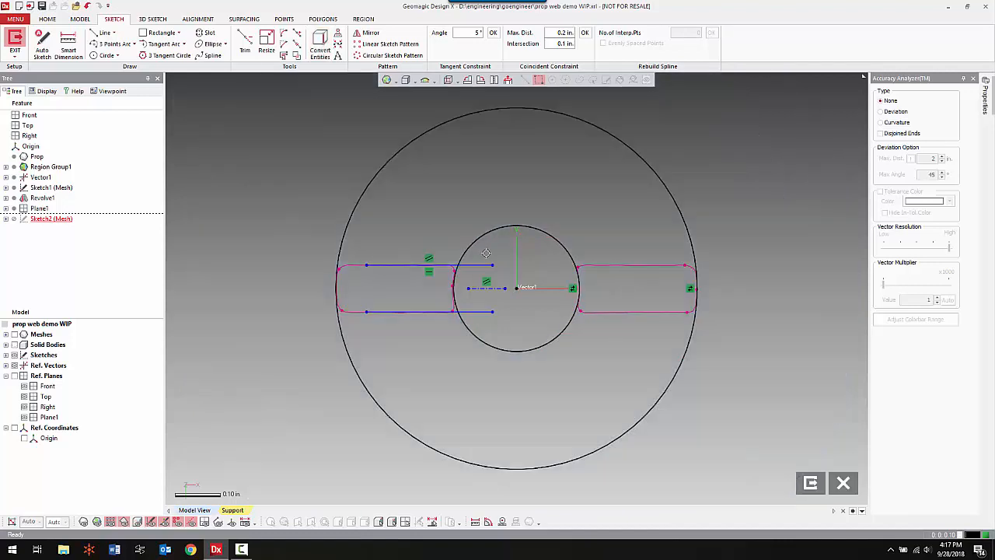
Resize the tab's upper and lower lines so their outer ends extend past the large circle.
right_click(230, 184)
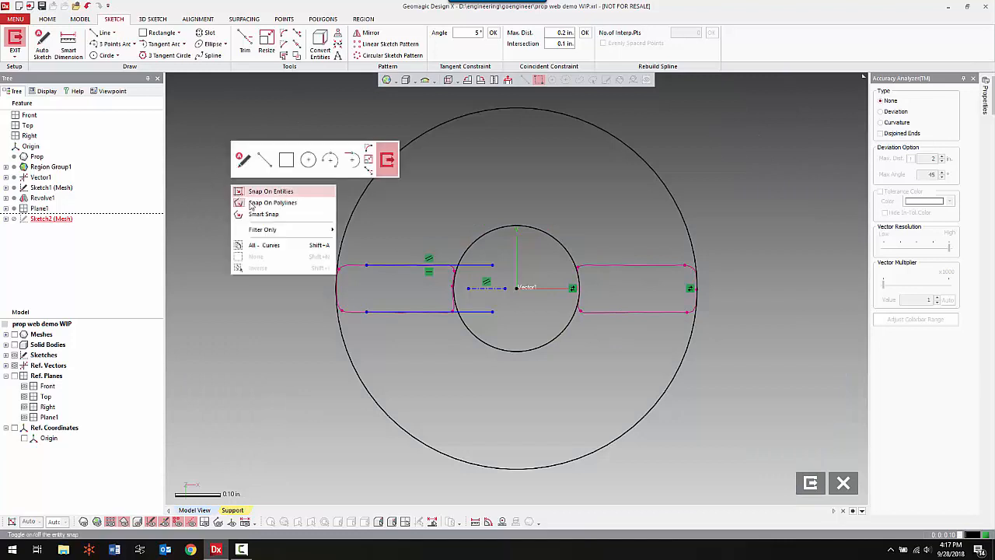
left_click(364, 158)
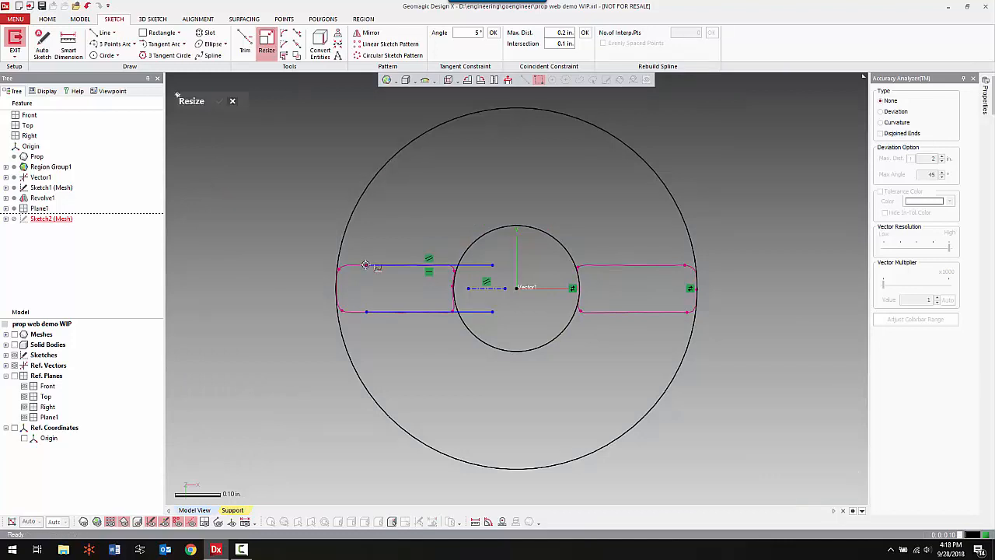
left_click_drag(365, 265, 292, 269)
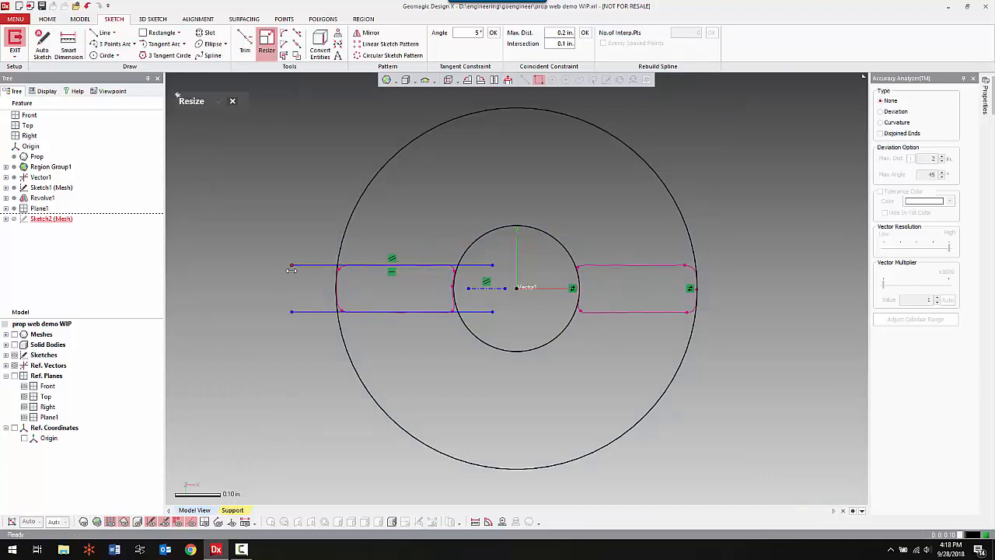
right_click(291, 179)
left_click(300, 156)
right_click(285, 192)
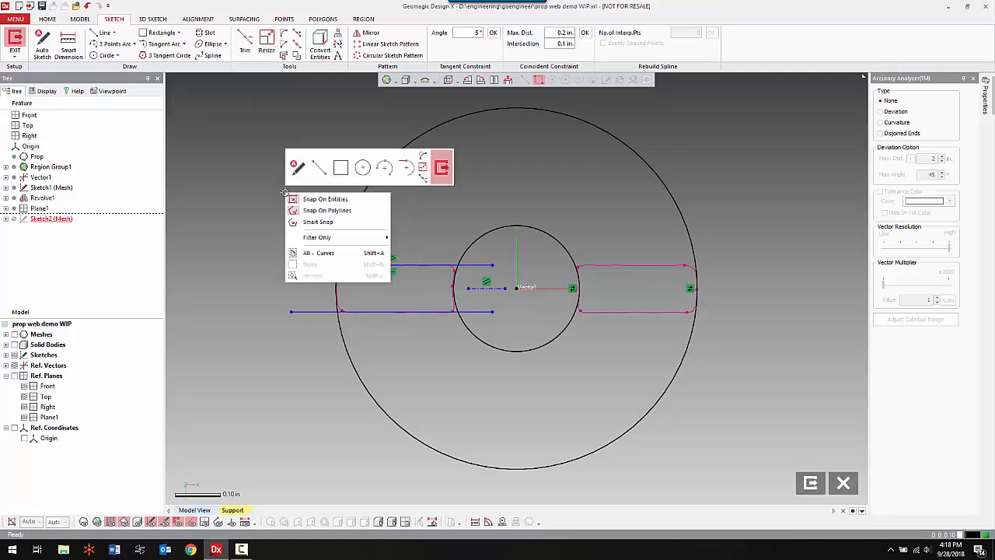
Trim both circles and the excess ends of the upper and lower lines to leave a closed outline of the left tab.
left_click(422, 179)
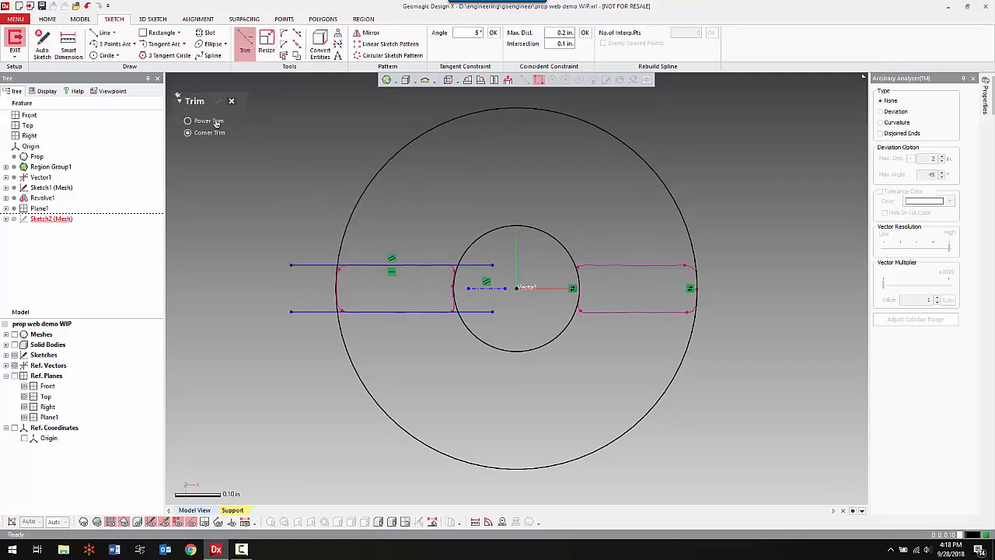
left_click(485, 231)
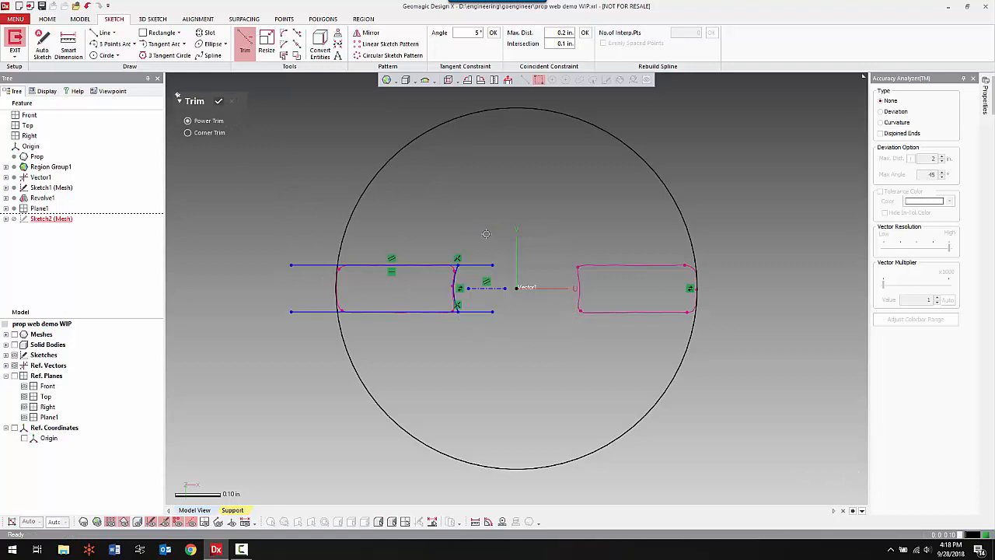
left_click(382, 169)
left_click_drag(303, 218, 306, 348)
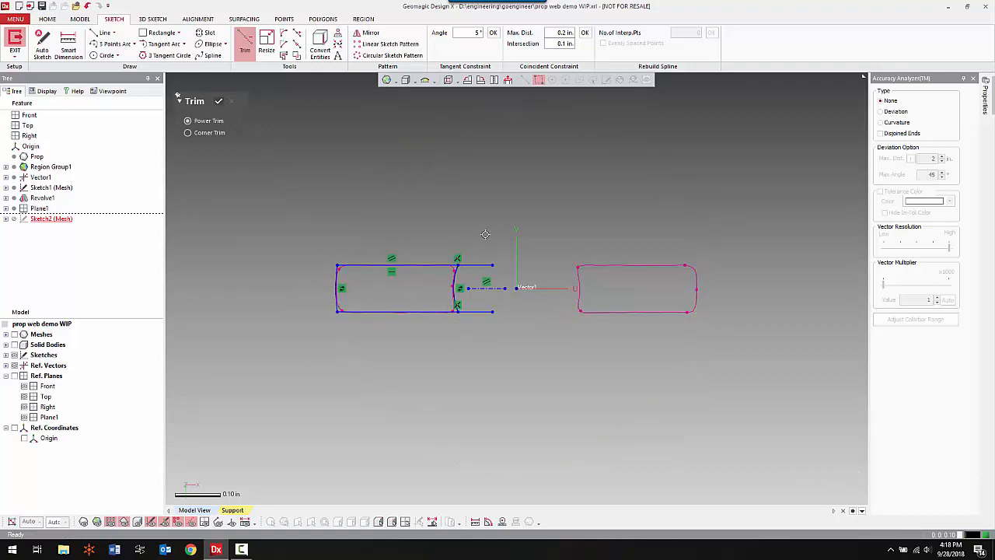
left_click_drag(480, 241, 473, 268)
left_click_drag(486, 303, 481, 335)
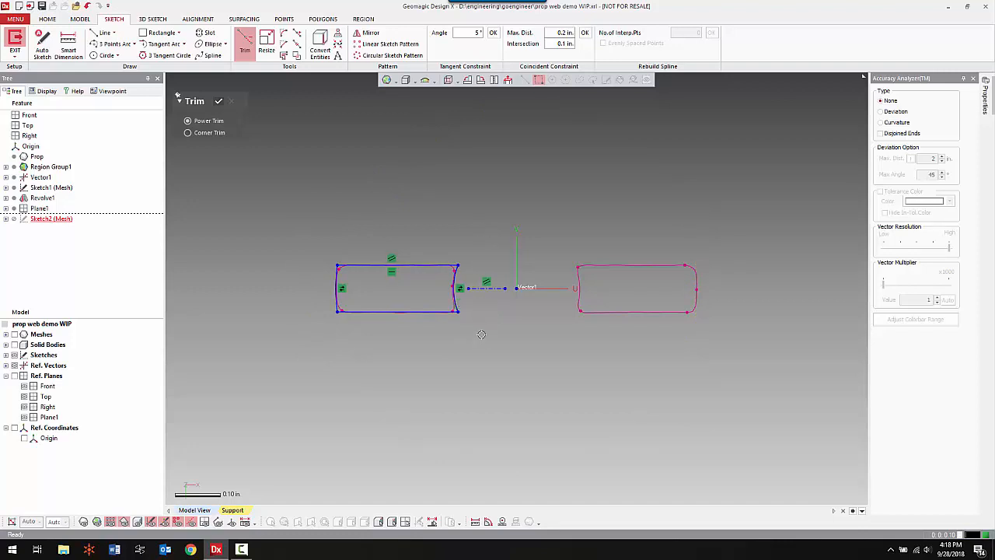
left_click(221, 102)
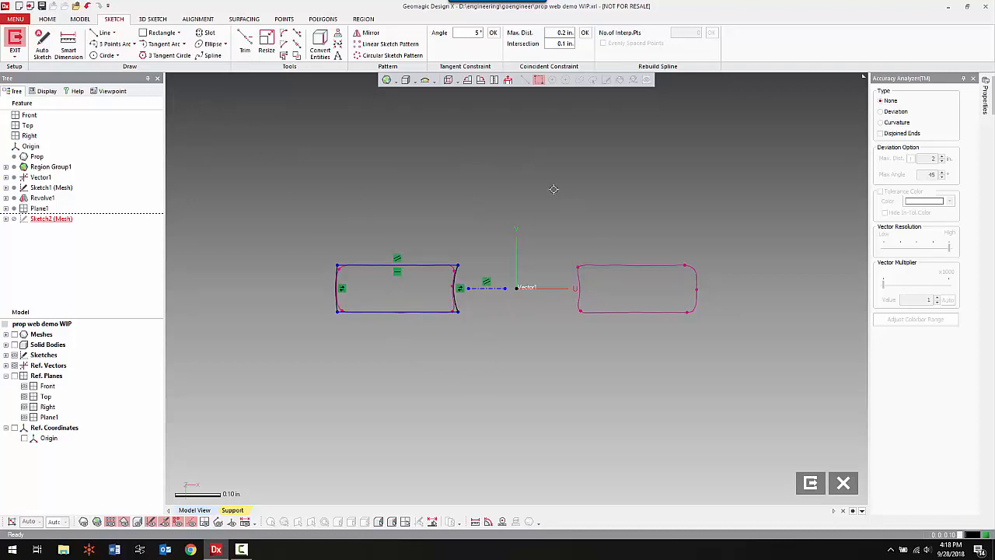
Circular-pattern the left tab's four outline curves about the origin with 2 instances over 180°, and exit the sketch.
left_click(395, 56)
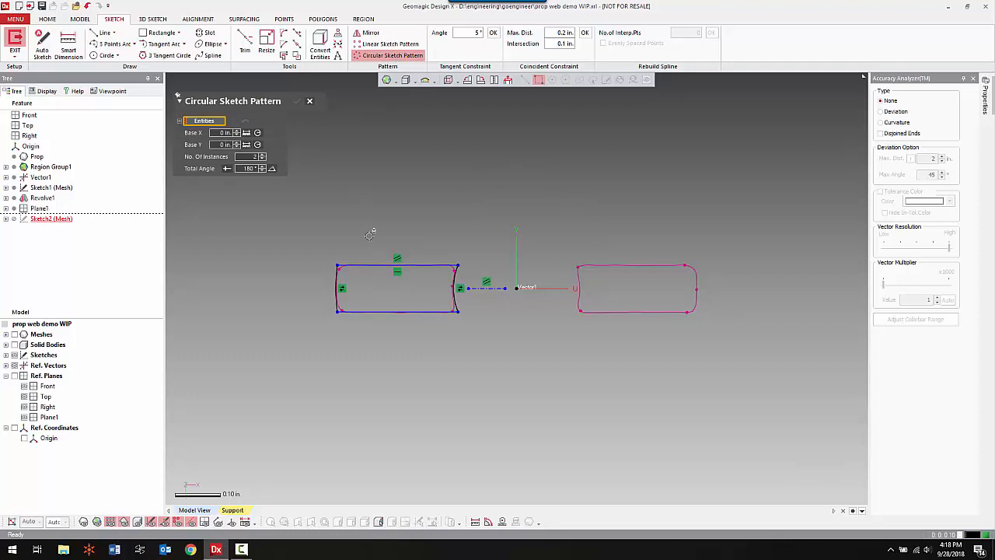
left_click(449, 265)
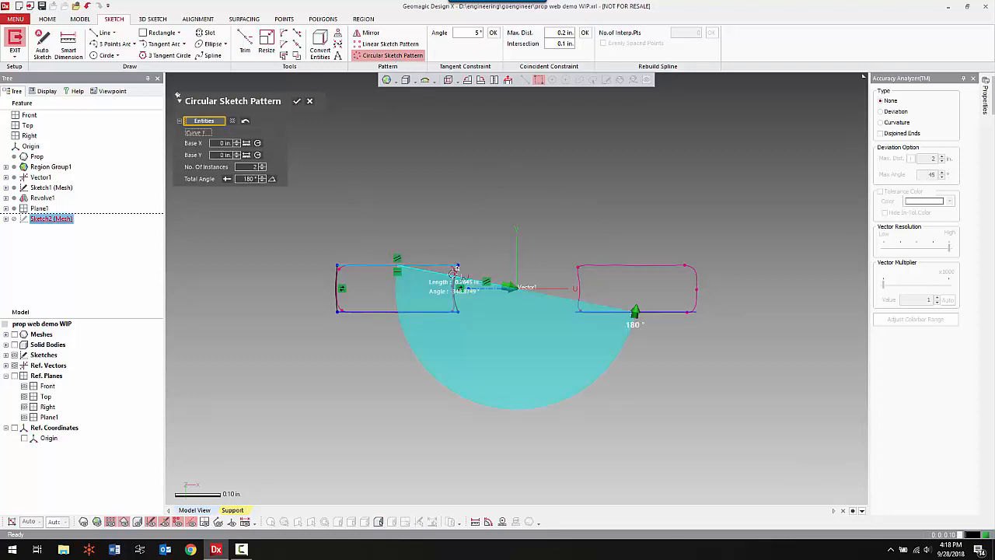
left_click(455, 279)
left_click(367, 310)
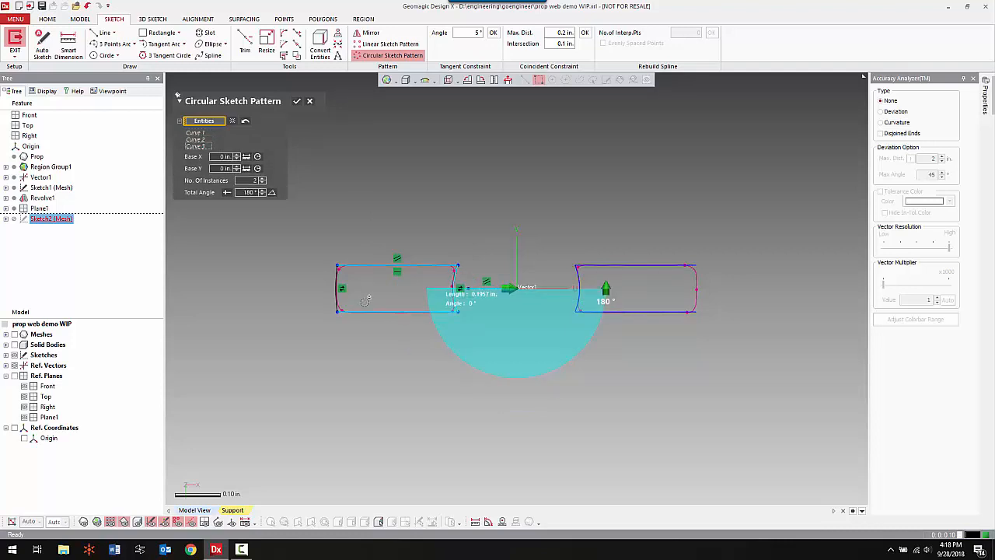
left_click(342, 290)
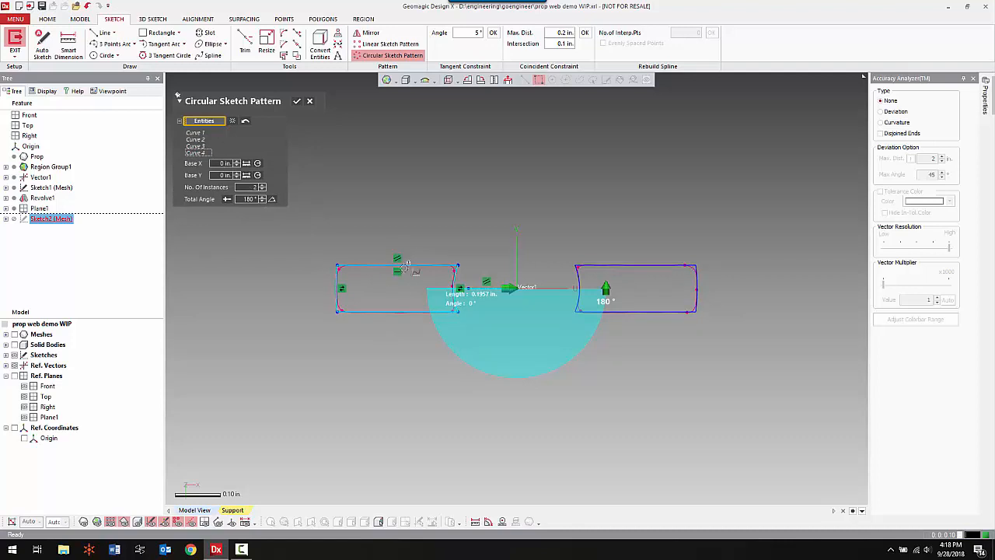
left_click(297, 102)
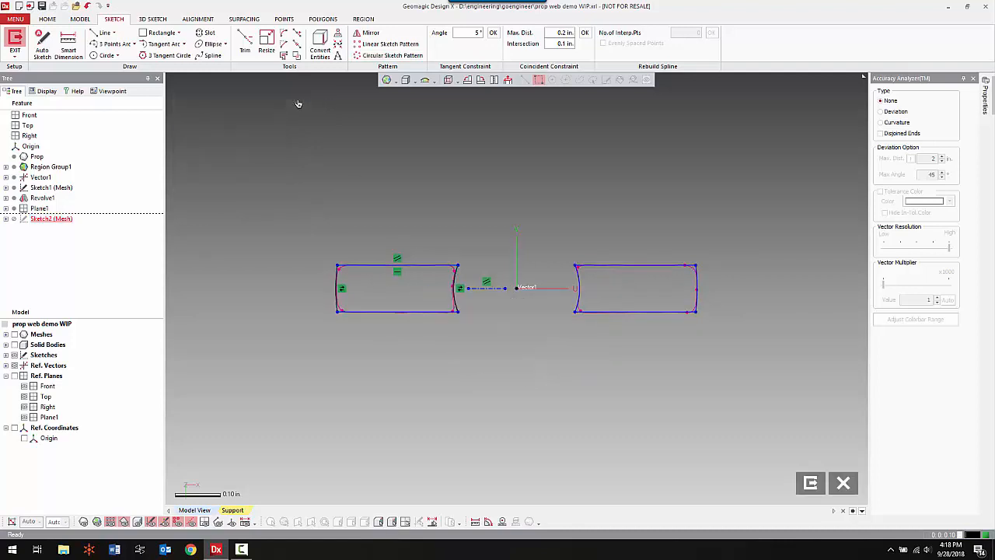
left_click(15, 42)
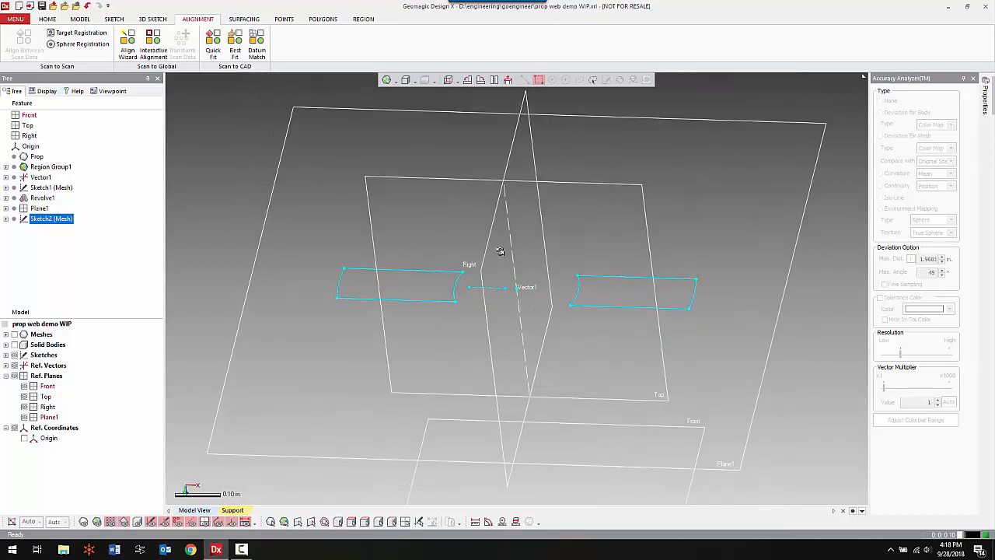
Show the scanned mesh and the solid body together around the tab sketch.
key("ctrl+1")
mouse_move(560, 333)
right_mouse_down()
mouse_move(546, 321)
mouse_move(496, 334)
right_mouse_up()
right_click_drag(469, 270, 460, 291)
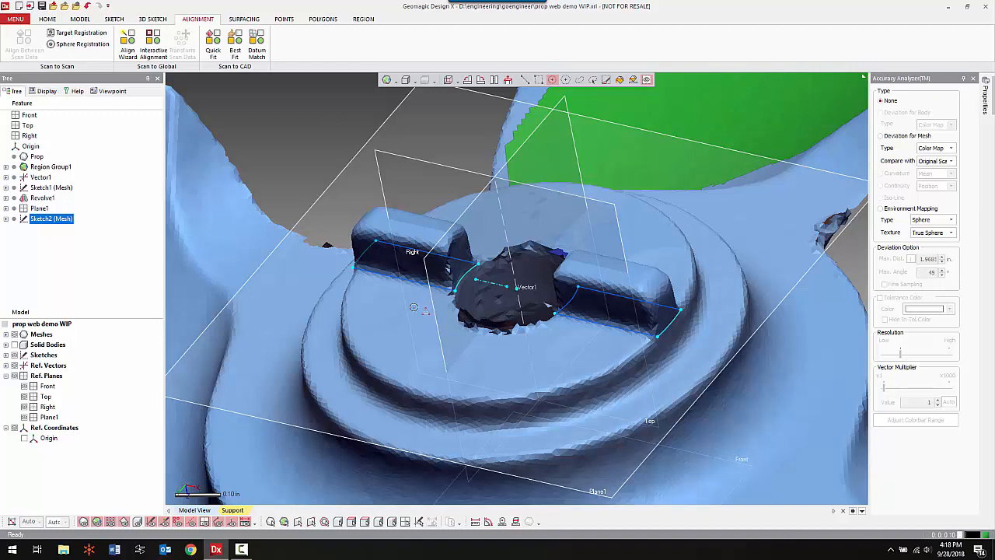
key("ctrl+5")
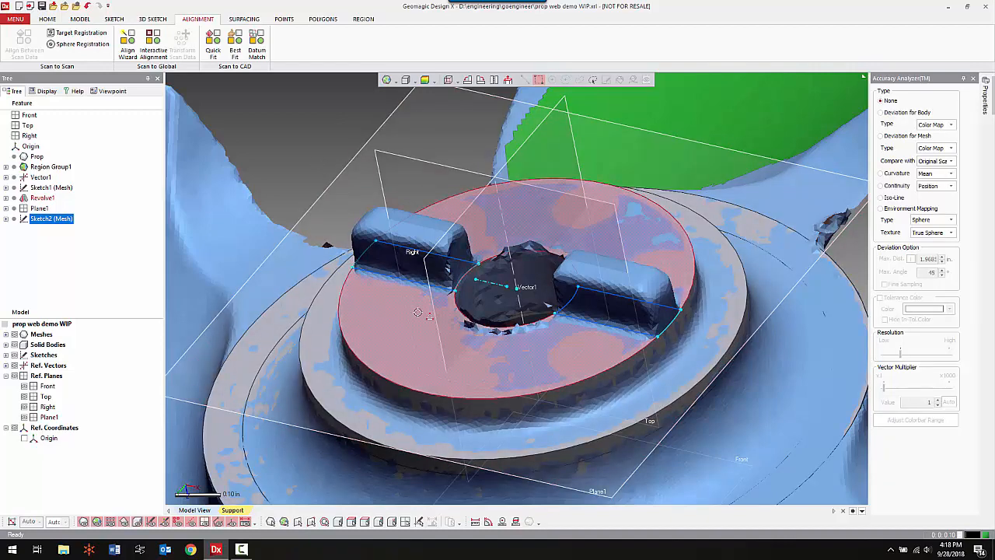
right_click_drag(408, 282, 356, 249)
right_click_drag(317, 159, 364, 137, "ctrl")
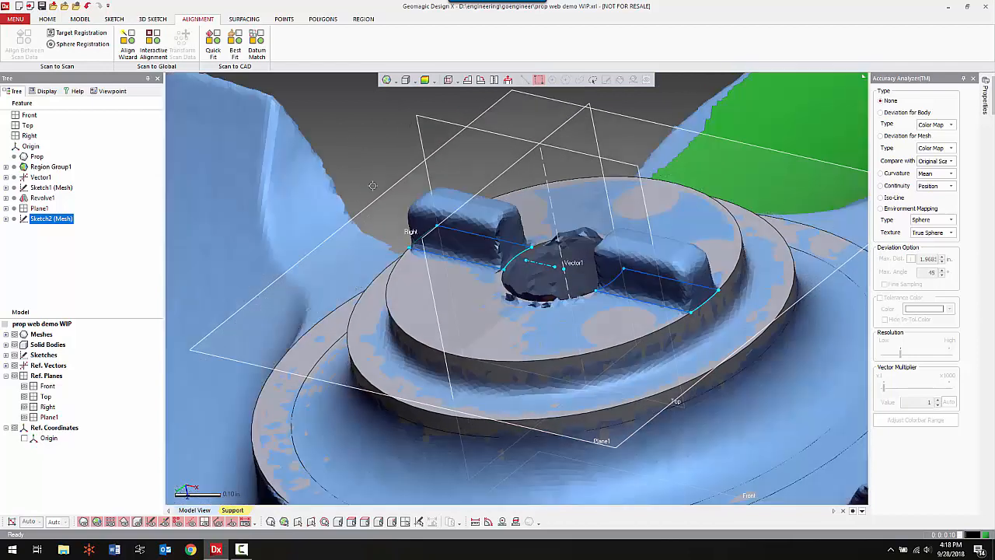
Measure the Z-aligned distance from the hub's end face to the top of the scanned left tab.
left_click(476, 525)
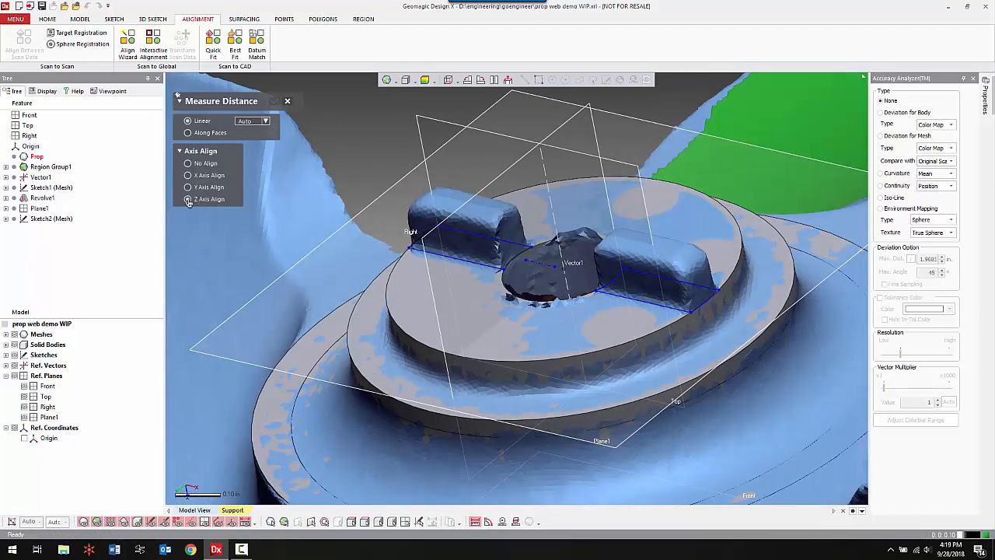
left_click(413, 280)
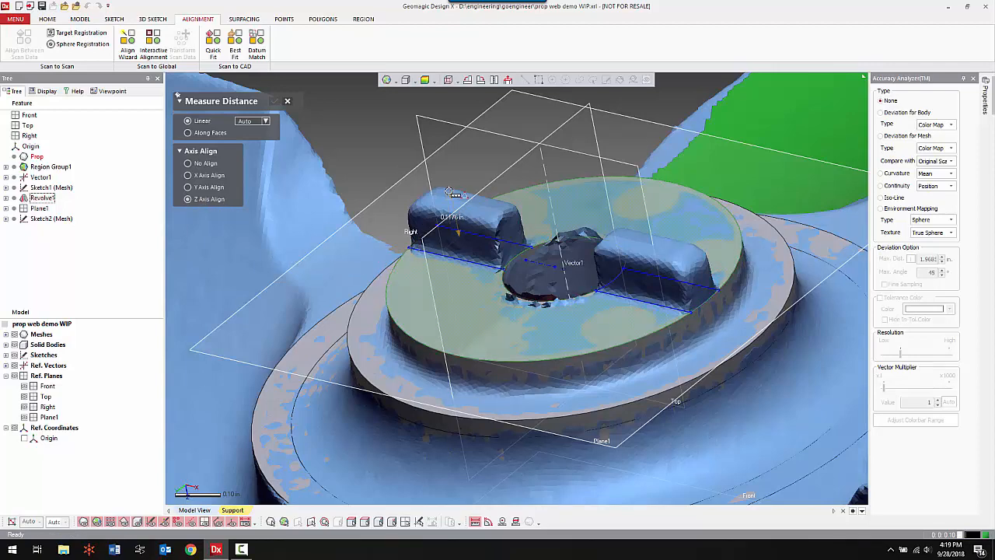
scroll(441, 151, "up", 3)
left_click(438, 144)
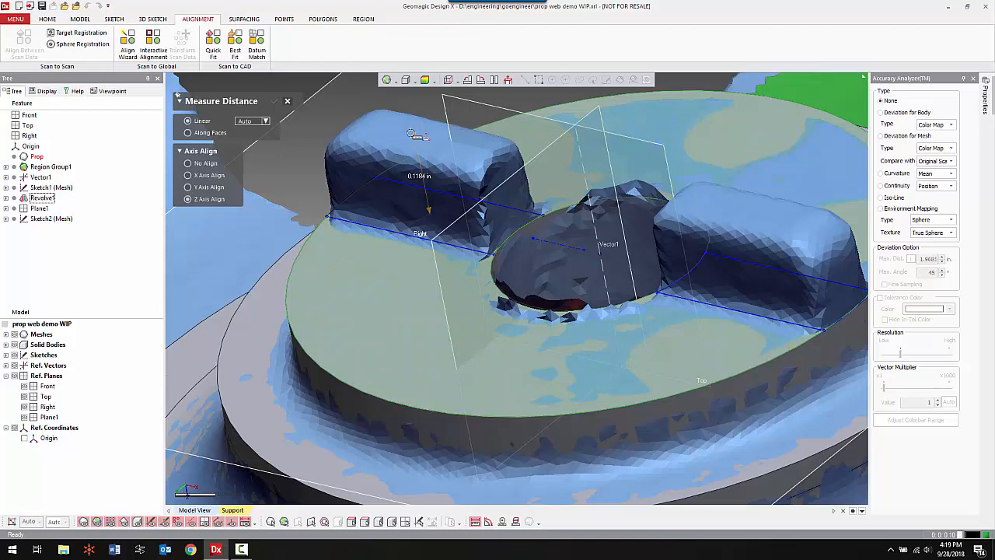
left_click(289, 102)
Extrude both tab profiles 0.1184 in. upward from the end face and merge them with the hub body.
right_click_drag(556, 251, 555, 270)
scroll(556, 269, "down", 3)
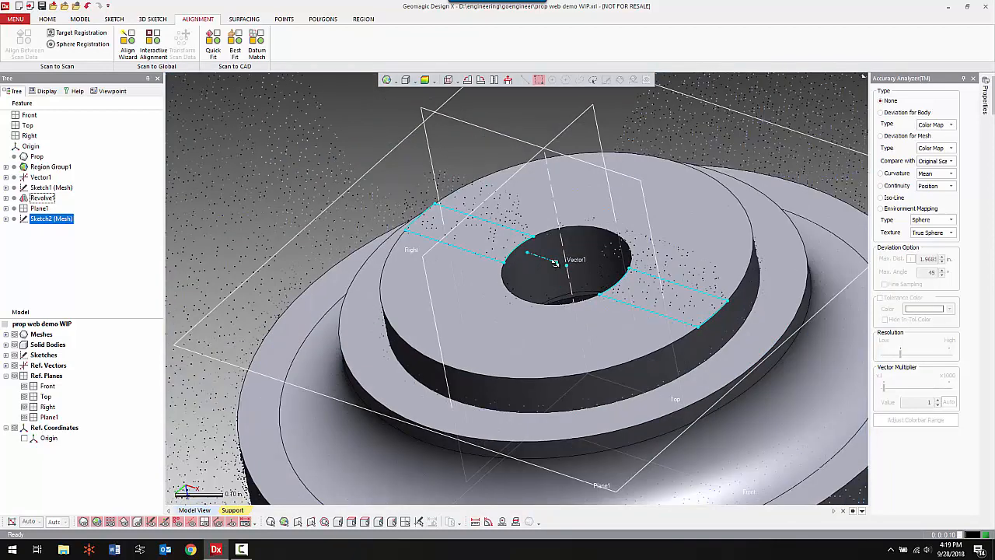
right_click(367, 115)
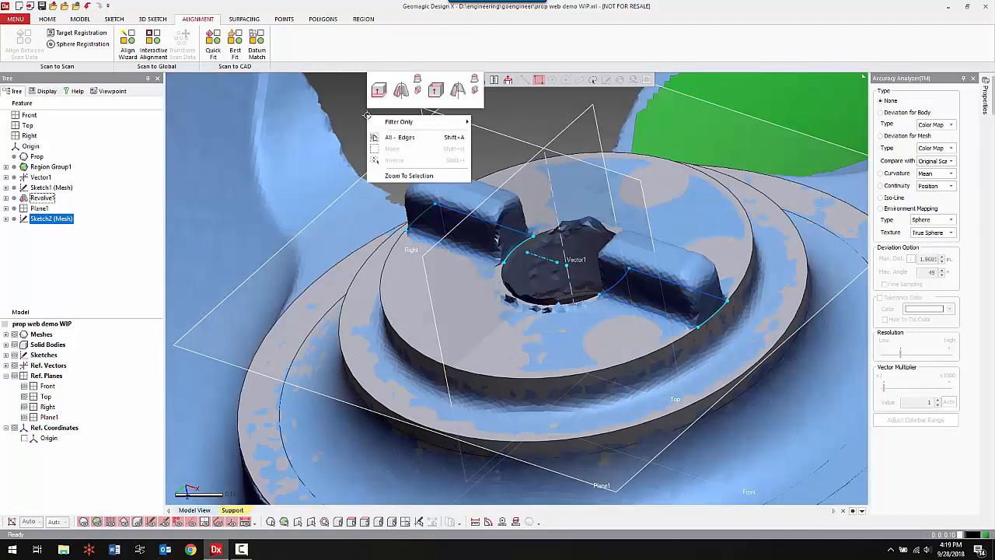
left_click(380, 88)
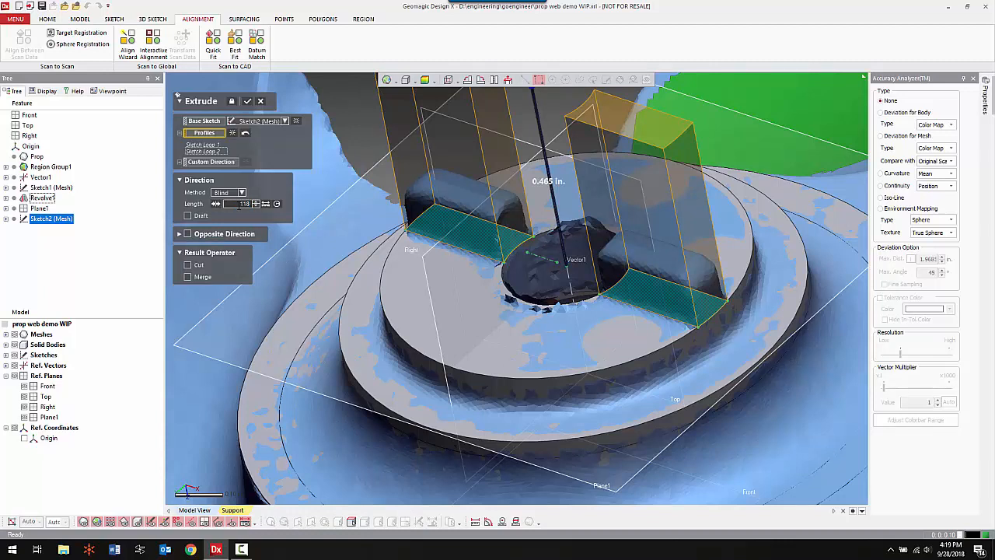
key("Return")
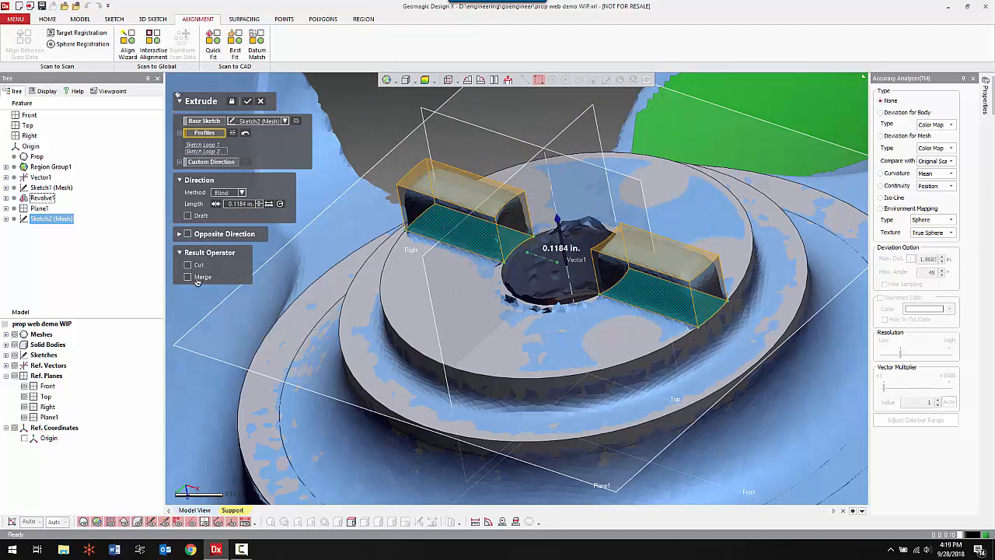
left_click(248, 102)
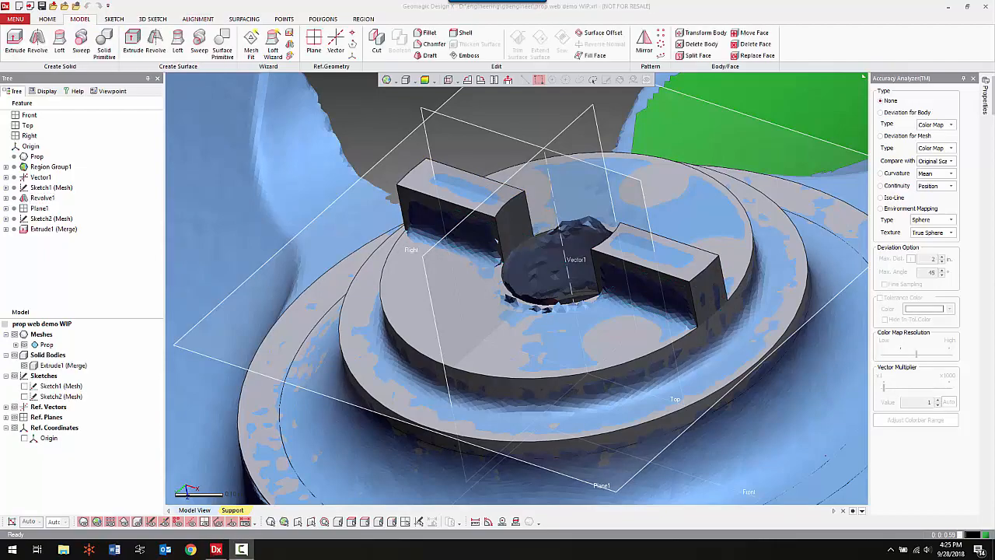
Start a planar mesh sketch on the propeller with the Front plane as its base plane.
scroll(606, 357, "down", 6)
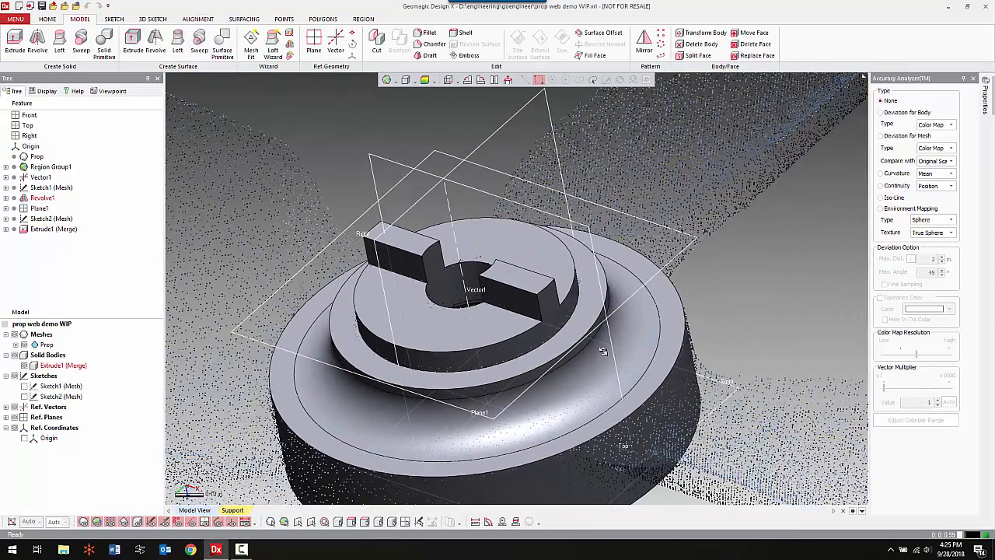
right_click_drag(623, 320, 624, 345)
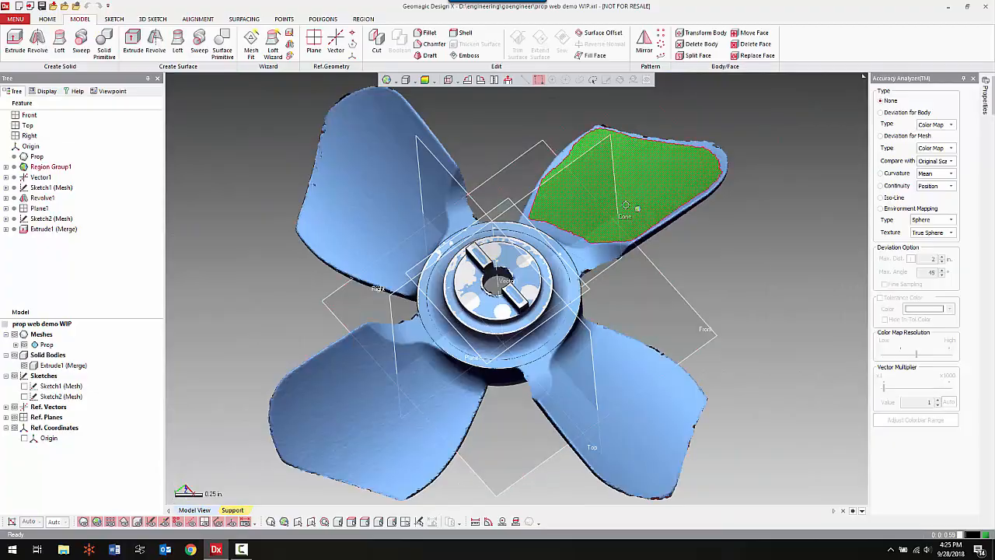
mouse_move(637, 209)
right_mouse_down()
mouse_move(593, 384)
mouse_move(557, 412)
mouse_move(659, 364)
mouse_move(676, 334)
right_mouse_up()
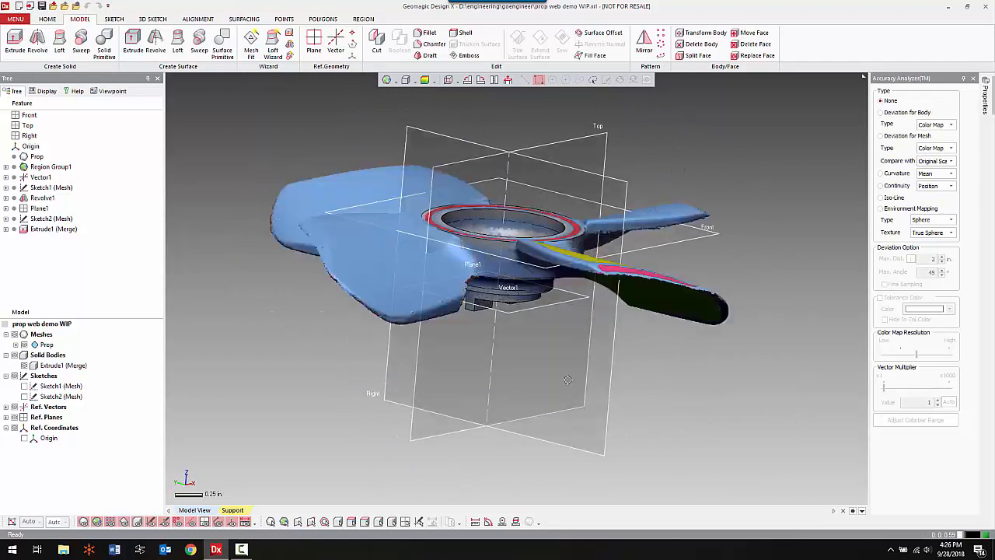
right_click(751, 251)
left_click(765, 226)
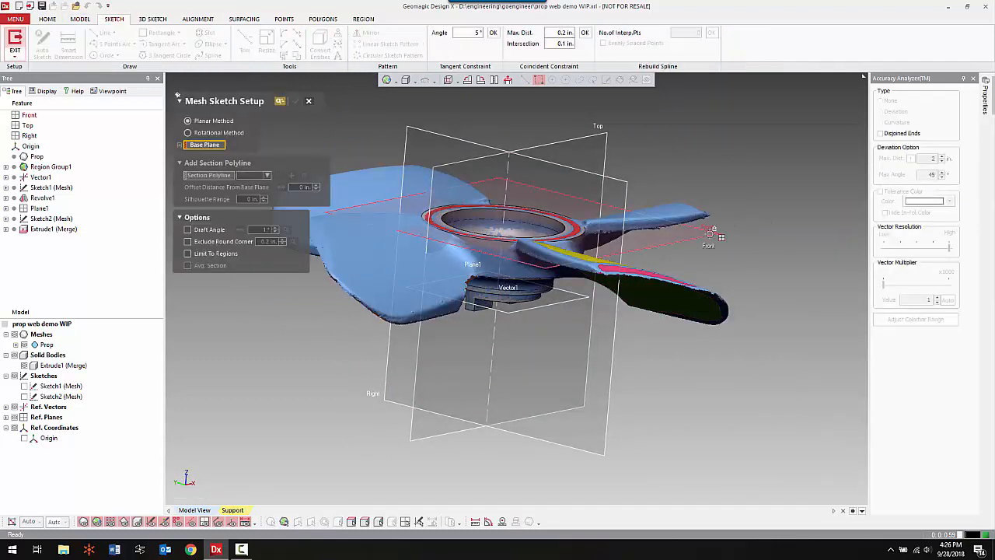
left_click(709, 233)
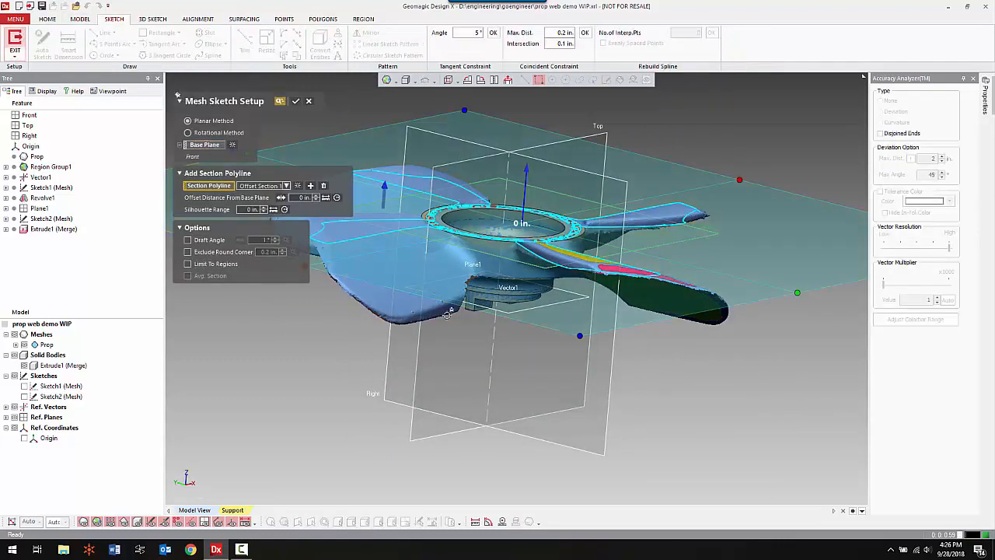
right_click_drag(510, 354, 491, 365)
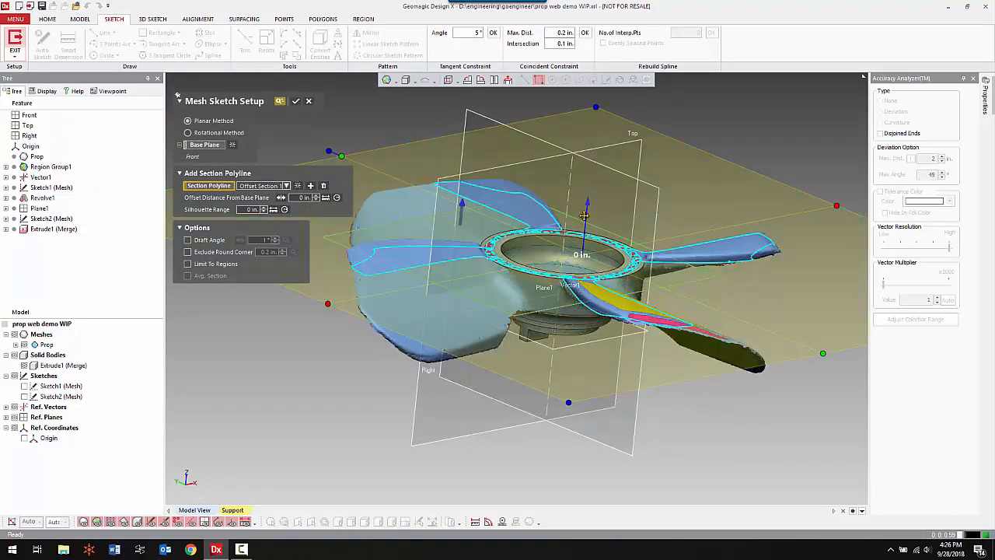
Try different section depths through the blades and set the offset from the base plane to 0.1 in.
left_click_drag(585, 214, 582, 278)
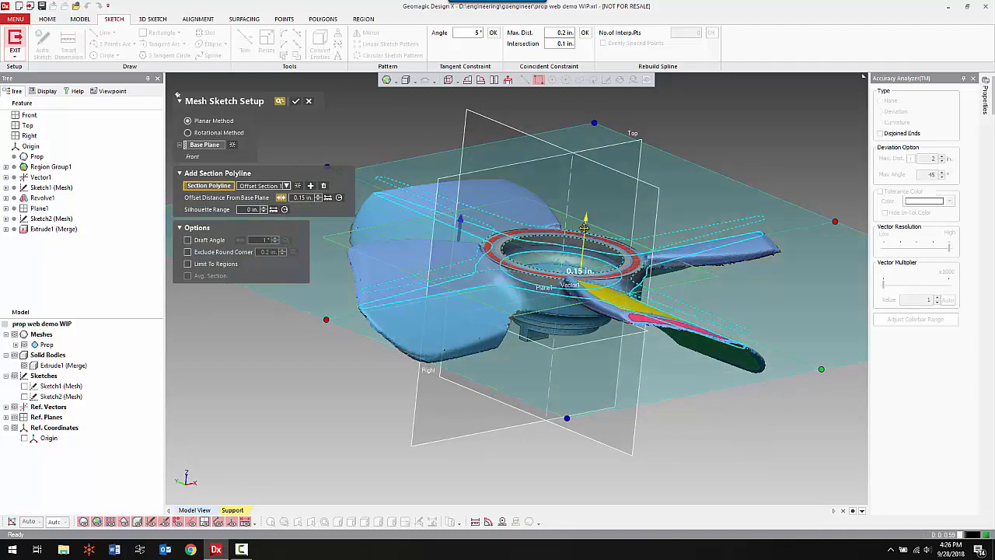
left_click_drag(584, 227, 583, 249)
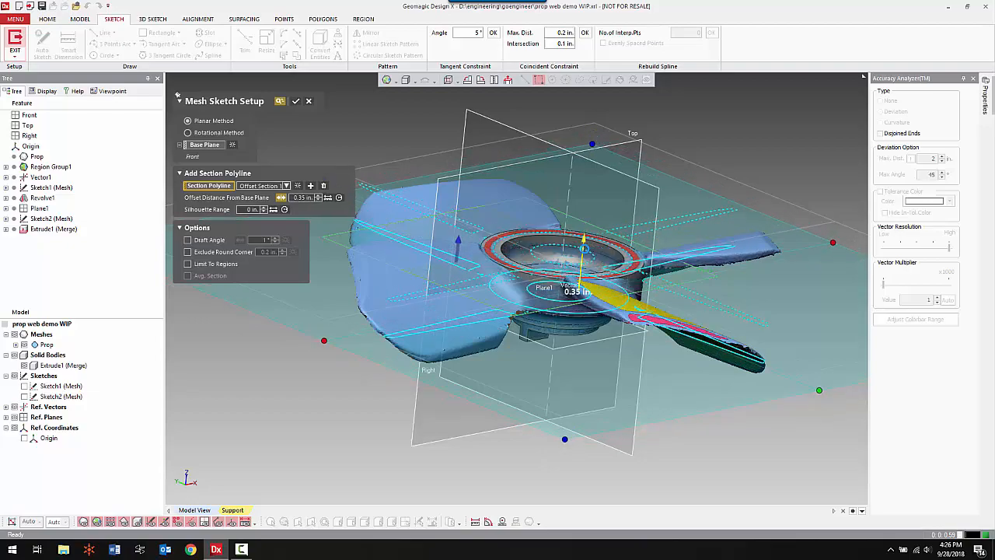
mouse_move(594, 339)
right_mouse_down()
mouse_move(599, 362)
mouse_move(674, 408)
mouse_move(684, 389)
right_mouse_up()
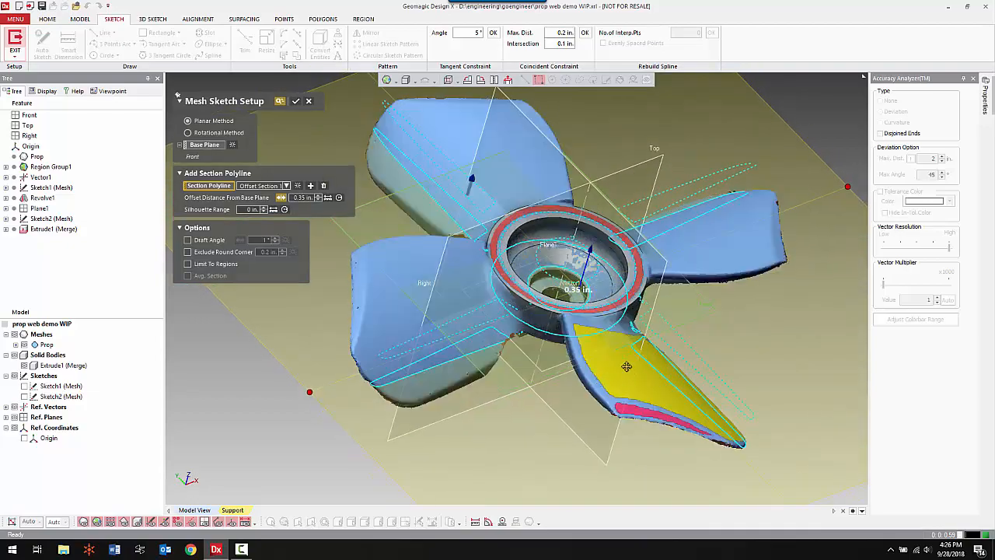
left_click_drag(586, 257, 594, 234)
right_click_drag(657, 320, 663, 288)
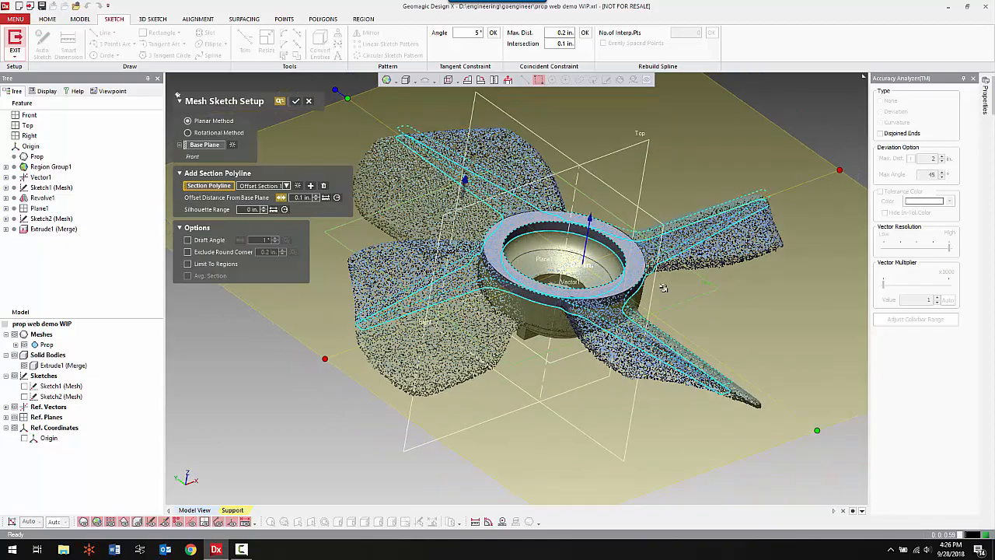
right_click_drag(538, 382, 592, 400)
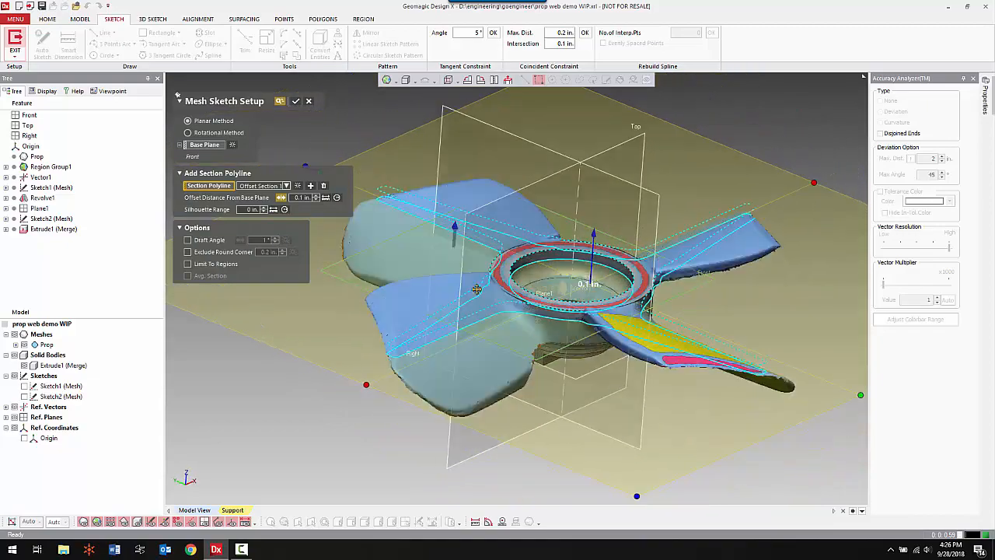
Set the section's silhouette range to 0.9 in. and check the captured blade outline from above.
left_click_drag(455, 239, 467, 150)
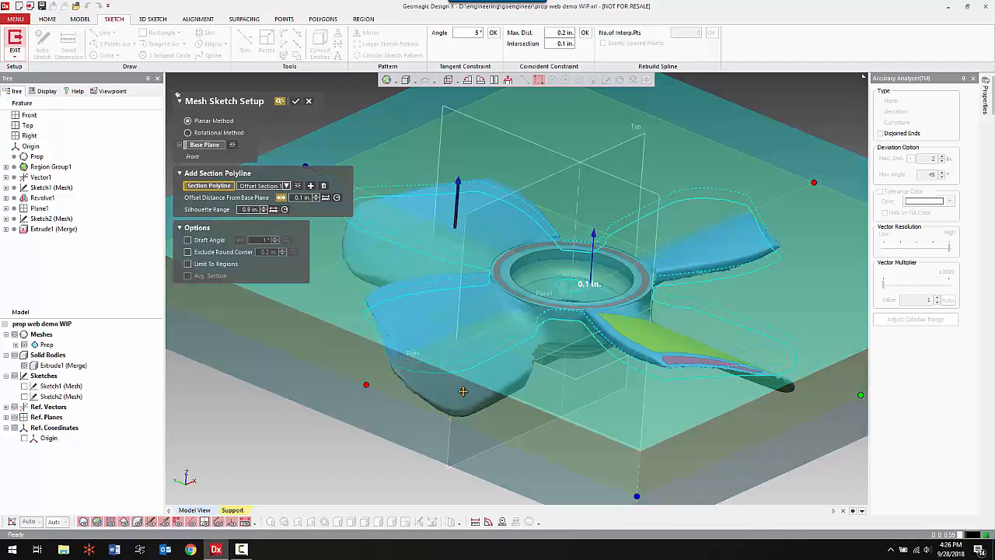
right_click_drag(465, 388, 682, 300)
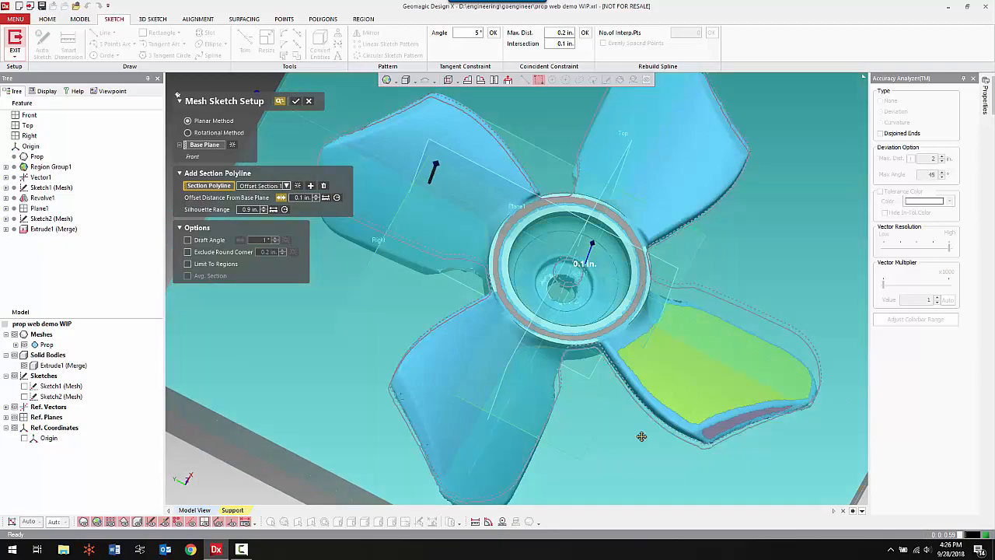
right_click_drag(642, 343, 540, 433)
scroll(523, 354, "down", 4)
mouse_move(542, 376)
right_mouse_down()
mouse_move(580, 433)
mouse_move(627, 436)
mouse_move(583, 370)
right_mouse_up()
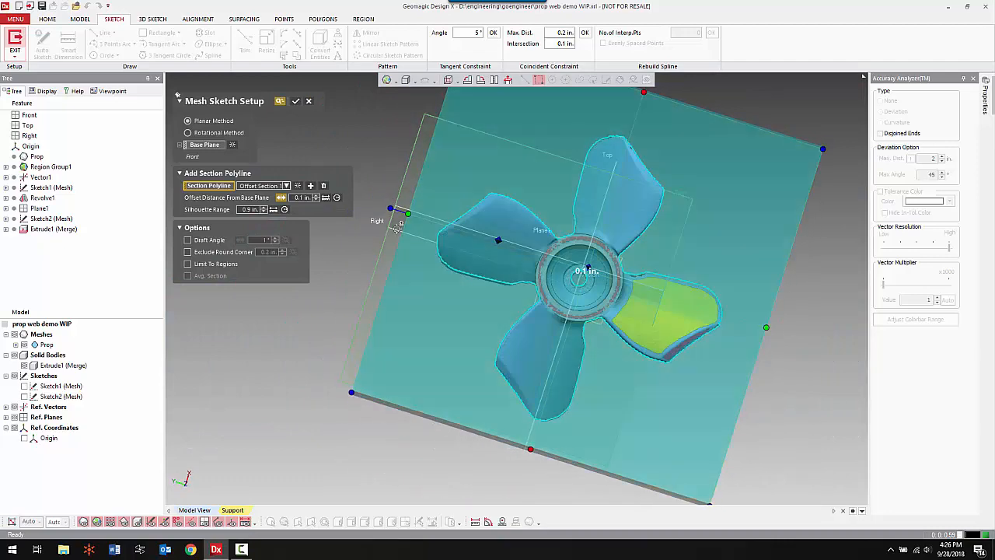
Shrink the section area to enclose only the highlighted blade and accept the mesh sketch setup.
left_click_drag(408, 215, 585, 286)
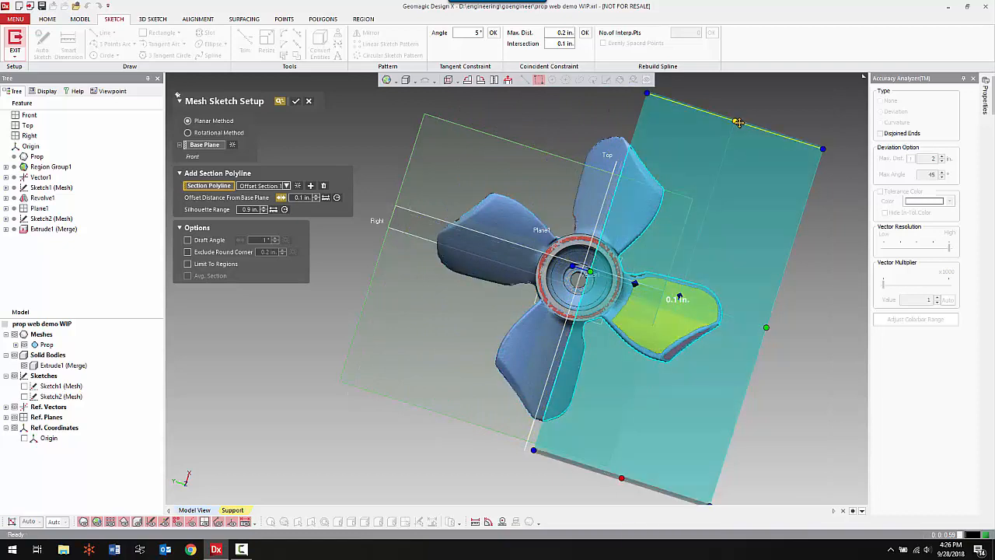
left_click_drag(737, 122, 689, 267)
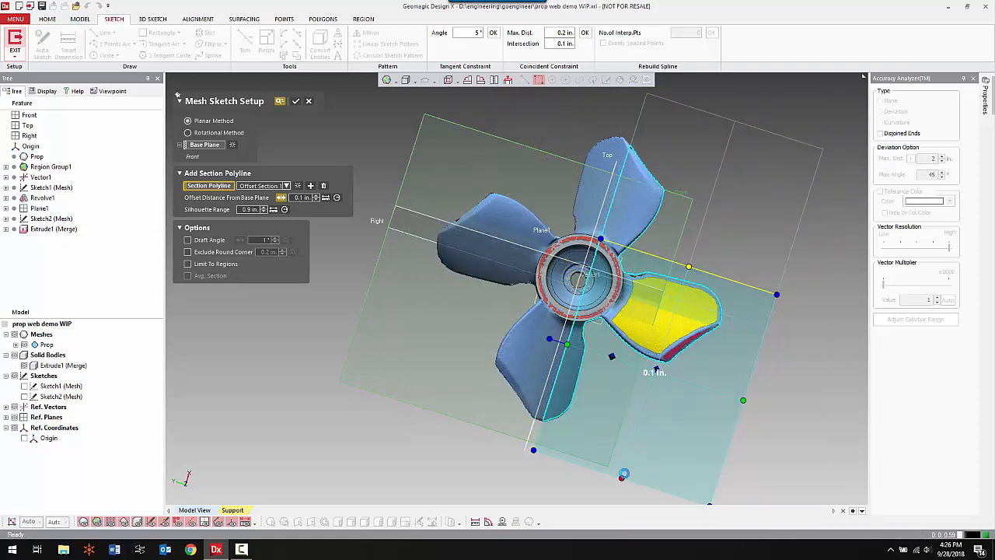
left_click_drag(623, 473, 643, 364)
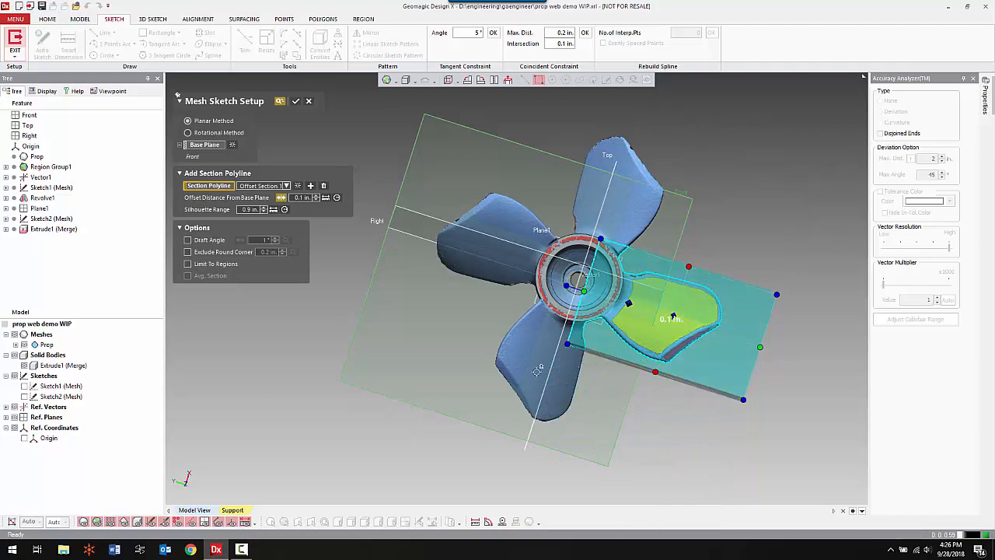
left_click(296, 101)
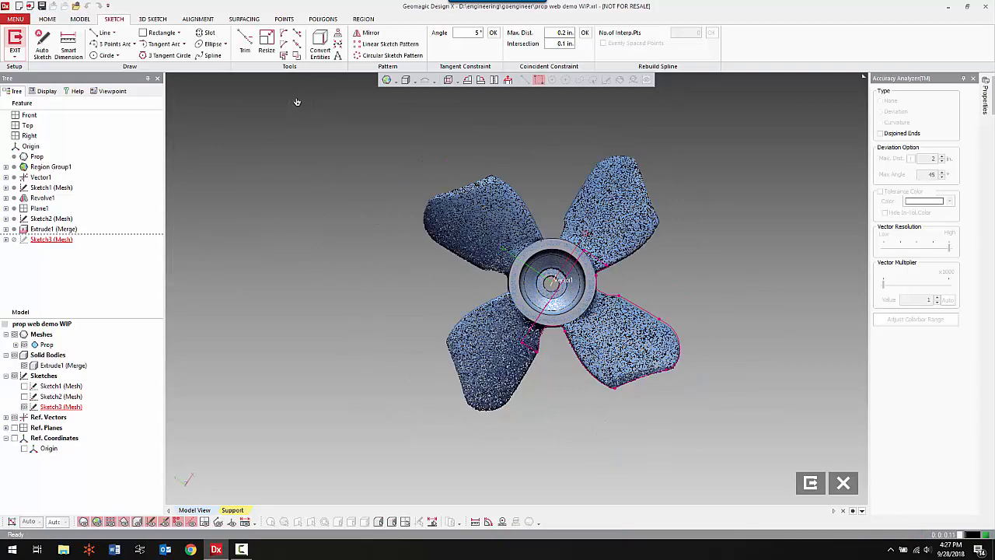
Hide the mesh and fit three-point arcs to the blade outline's slanted tip edge, long curved edge and short root curve.
scroll(516, 297, "up", 5)
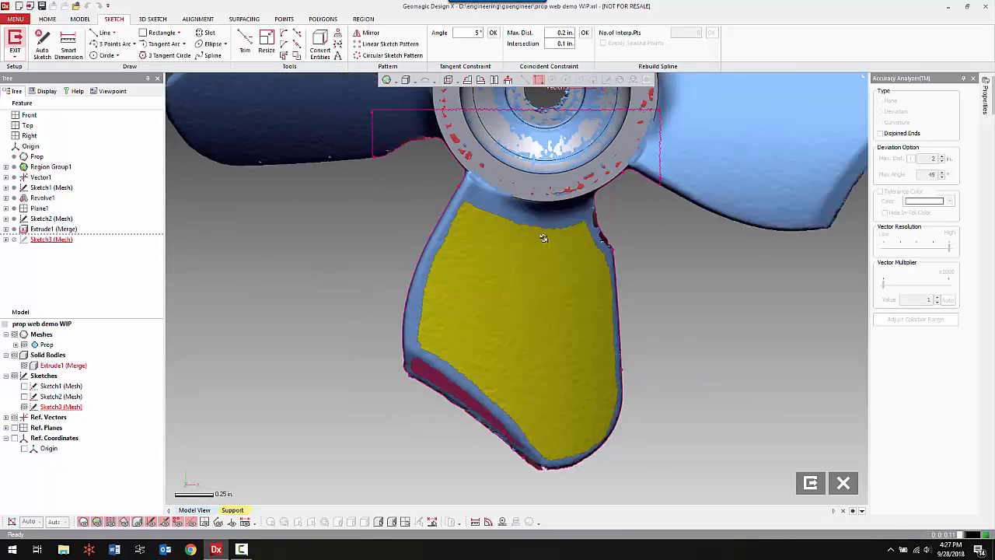
key("ctrl+1")
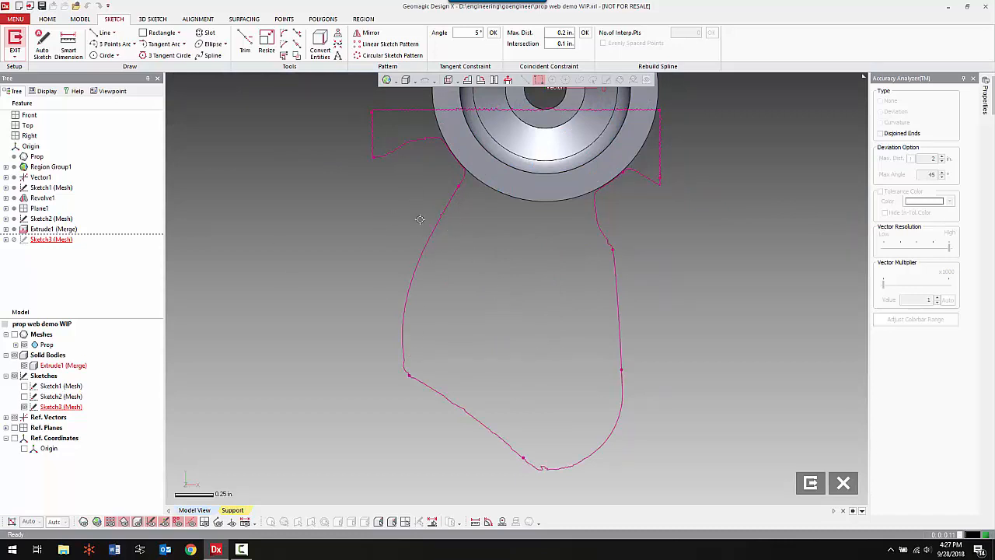
right_click(276, 259)
left_click(386, 231)
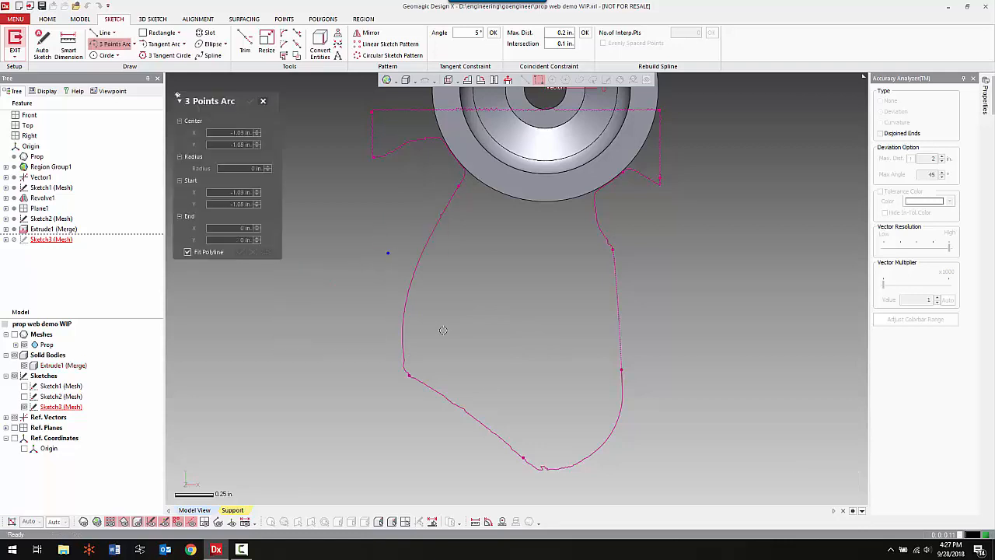
left_click(501, 435)
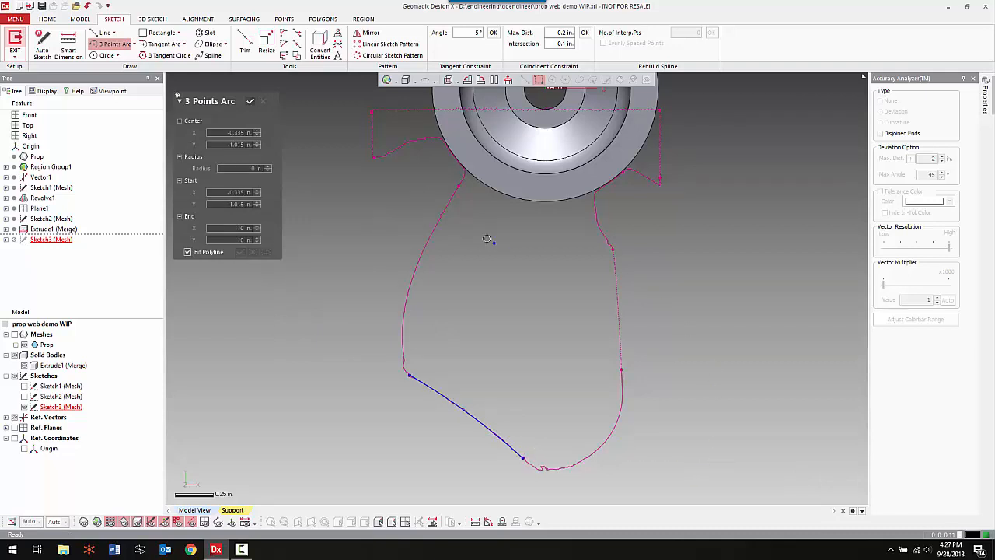
left_click(441, 221)
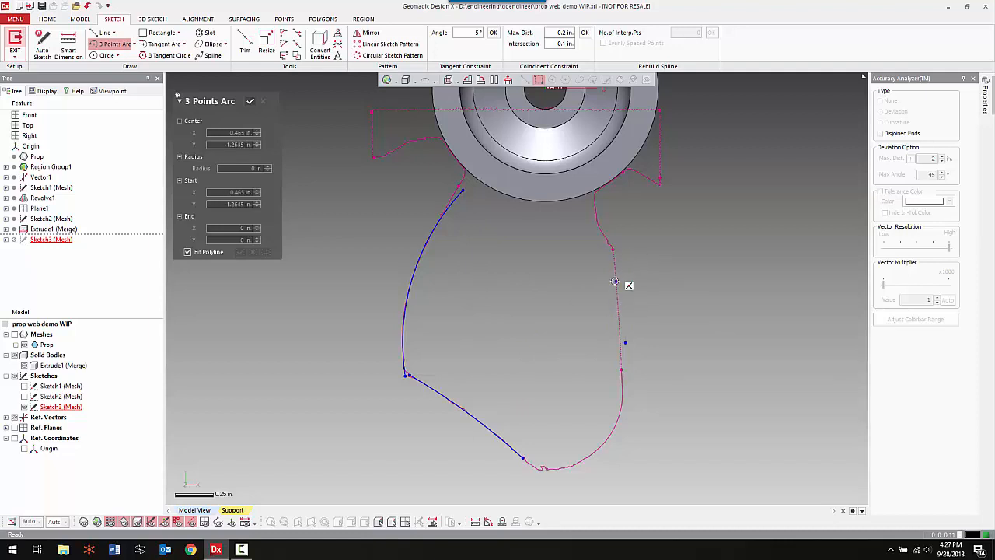
left_click(596, 214)
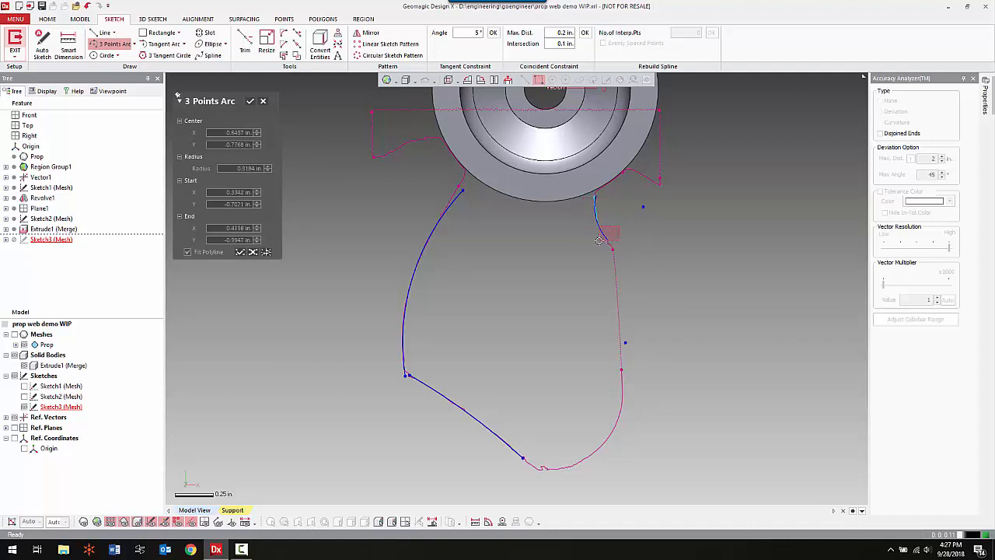
left_click_drag(599, 240, 600, 241)
right_click(701, 264)
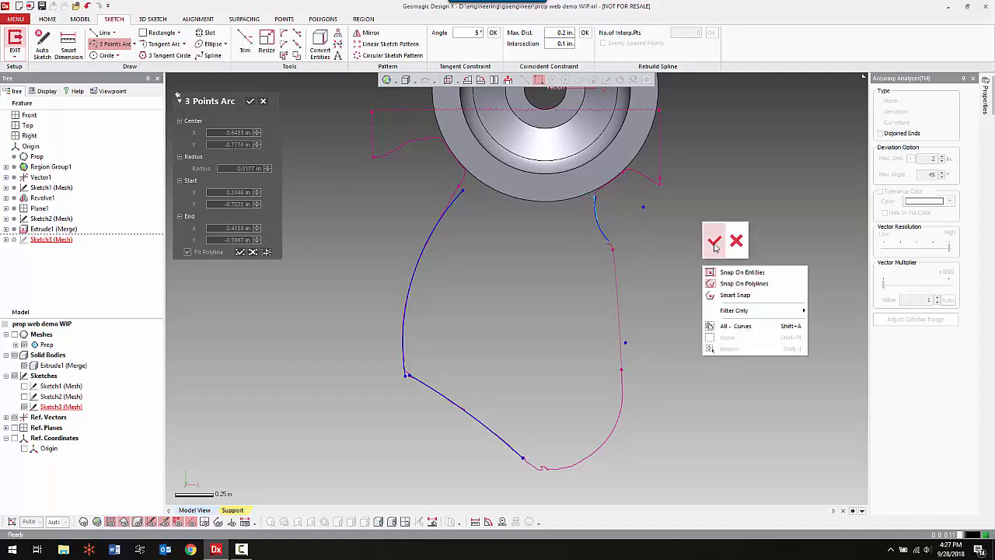
left_click(714, 242)
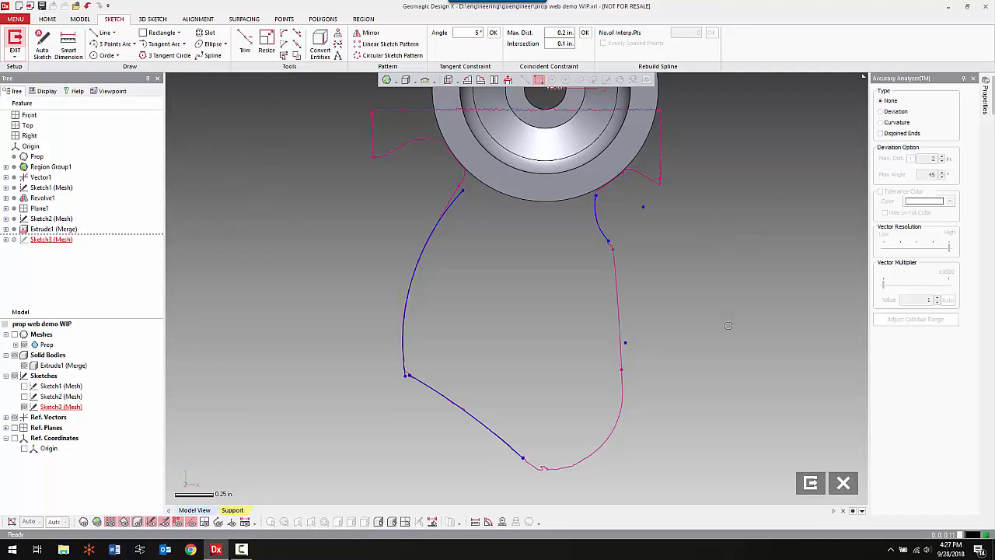
Resize the long curved edge's arc, pulling its hub-side end back to where the outline starts to straighten.
right_click(486, 242)
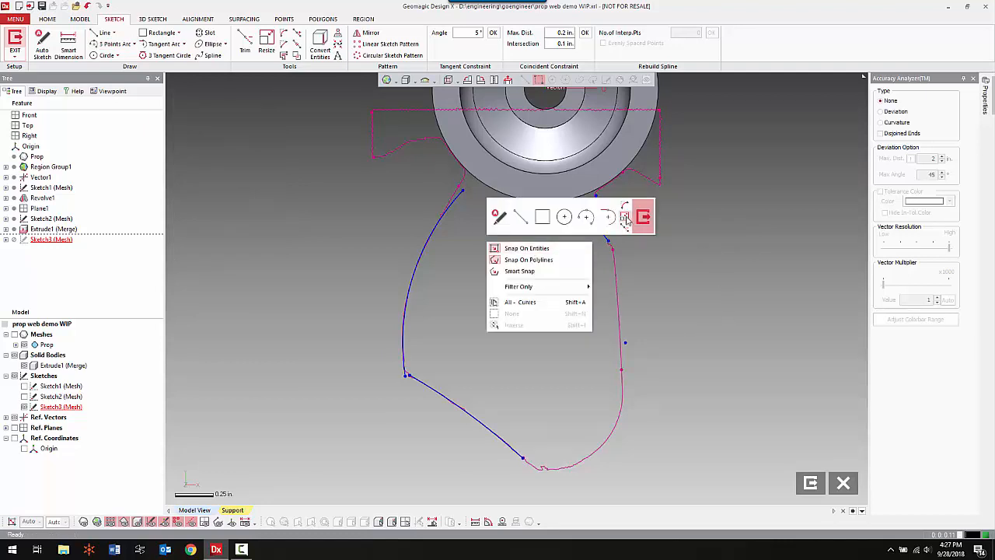
left_click(604, 218)
mouse_move(463, 192)
left_mouse_down()
mouse_move(432, 233)
mouse_move(441, 258)
left_mouse_up()
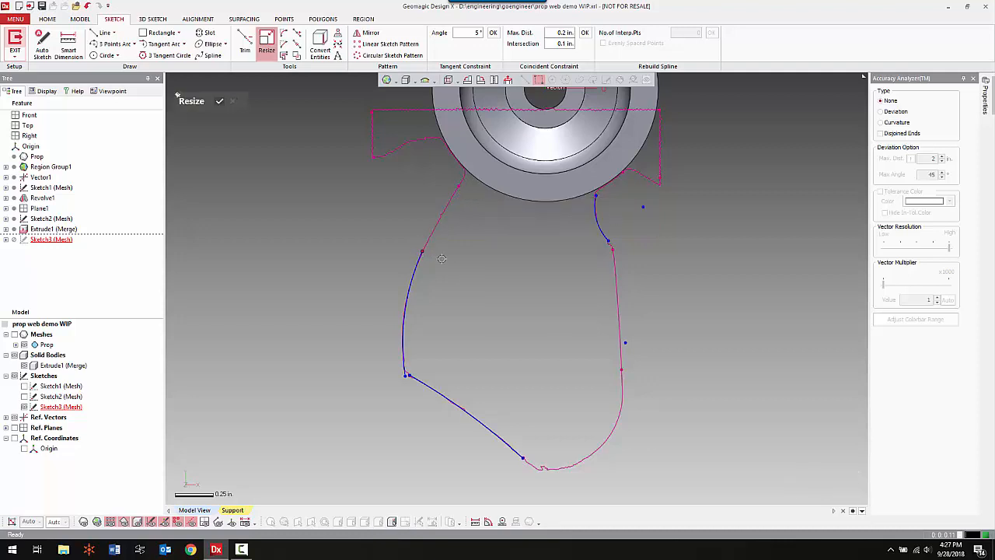
right_click(486, 254)
left_click(516, 232)
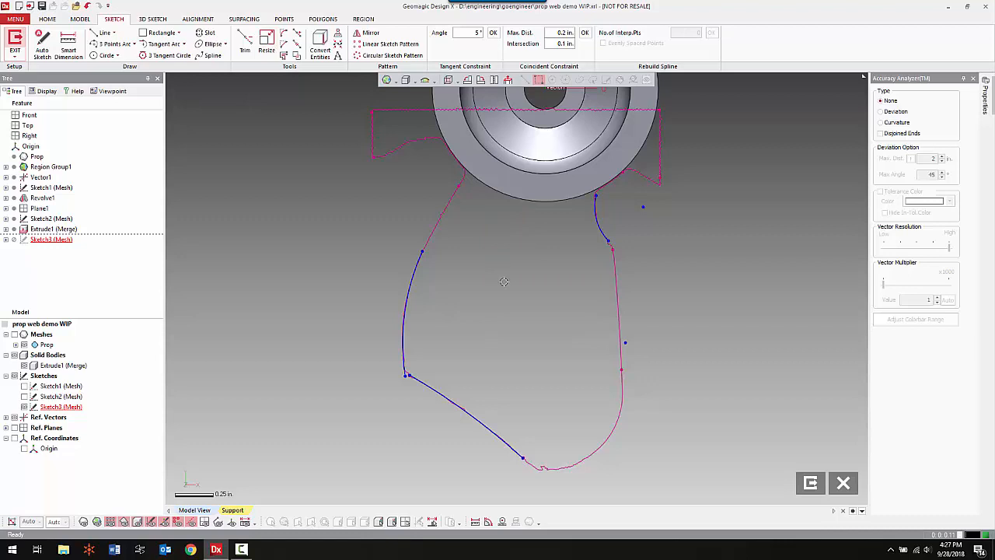
Fit a line to the straight side edge of the blade outline.
right_click(507, 304)
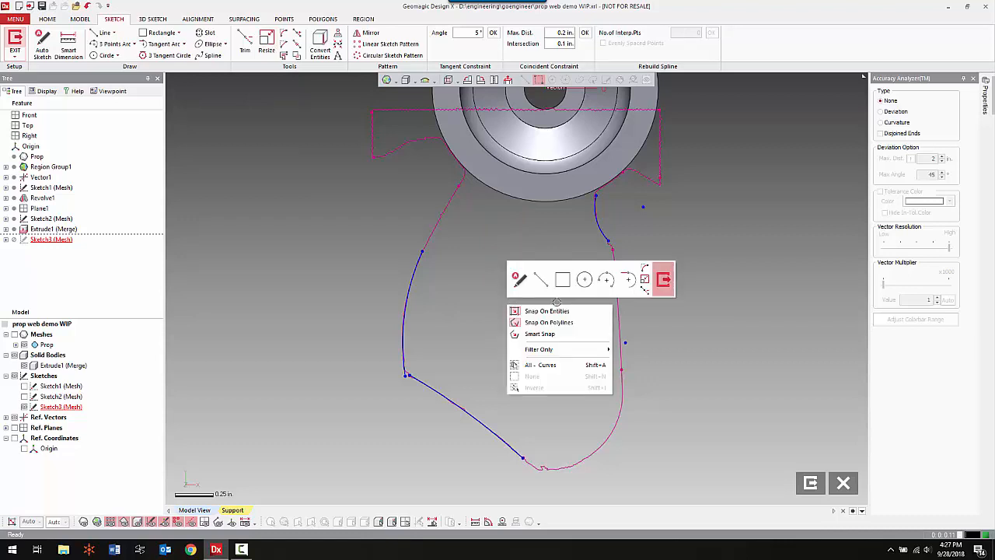
left_click(541, 278)
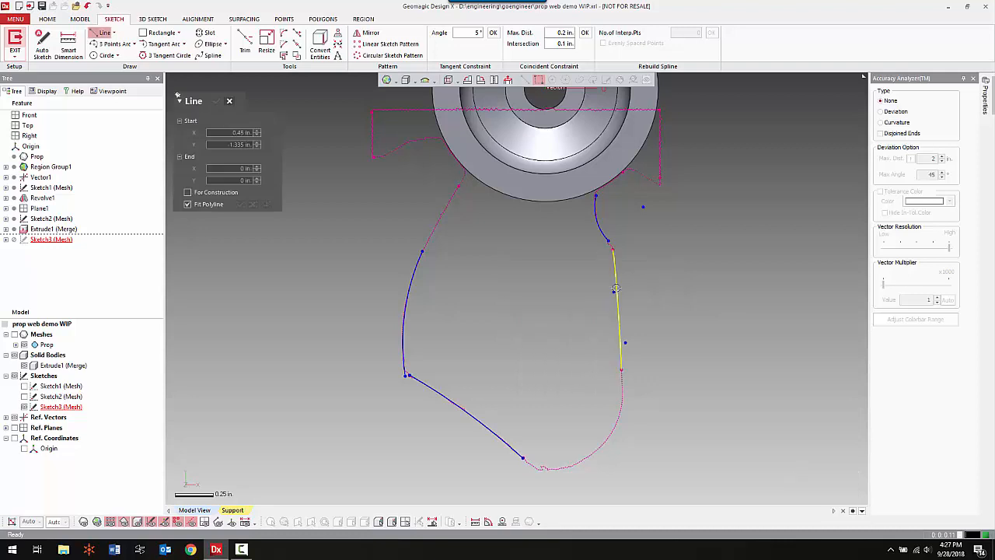
left_click(616, 288)
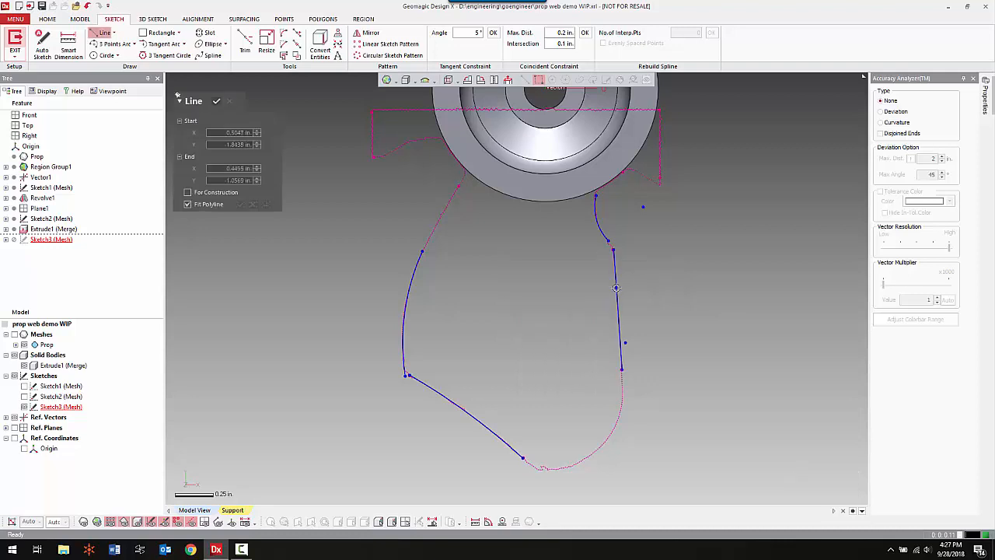
right_click(478, 281)
left_click(488, 259)
Draw tangent arcs from the shortened edge arc into the hub, radius about 3 in., and from the straight line to the tip, about 0.63 in.
right_click(502, 316)
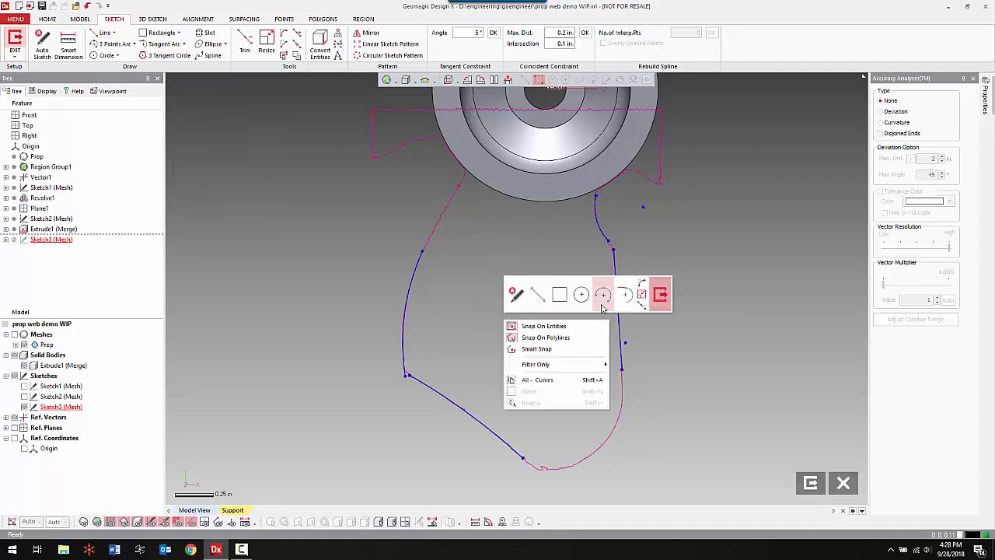
left_click(626, 297)
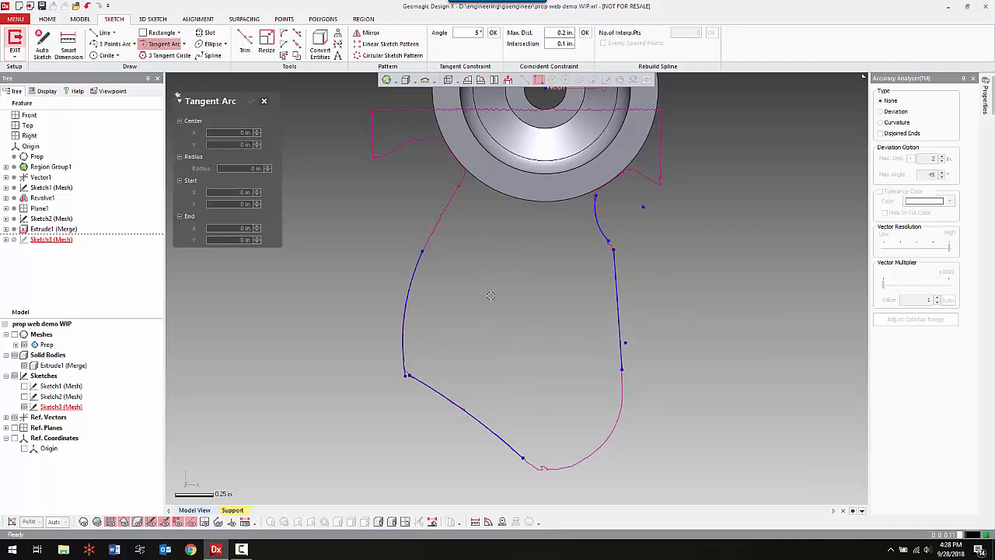
left_click(425, 248)
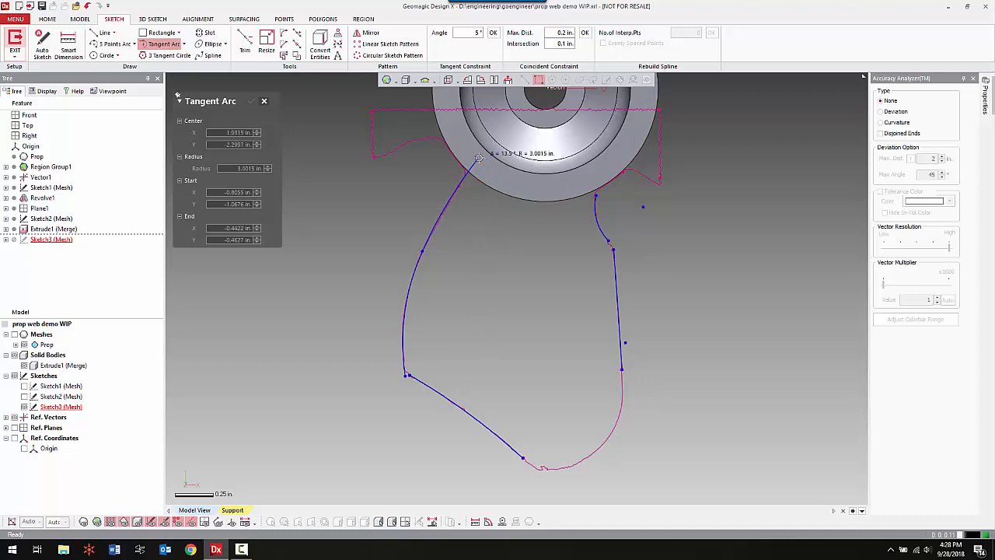
left_click(478, 158)
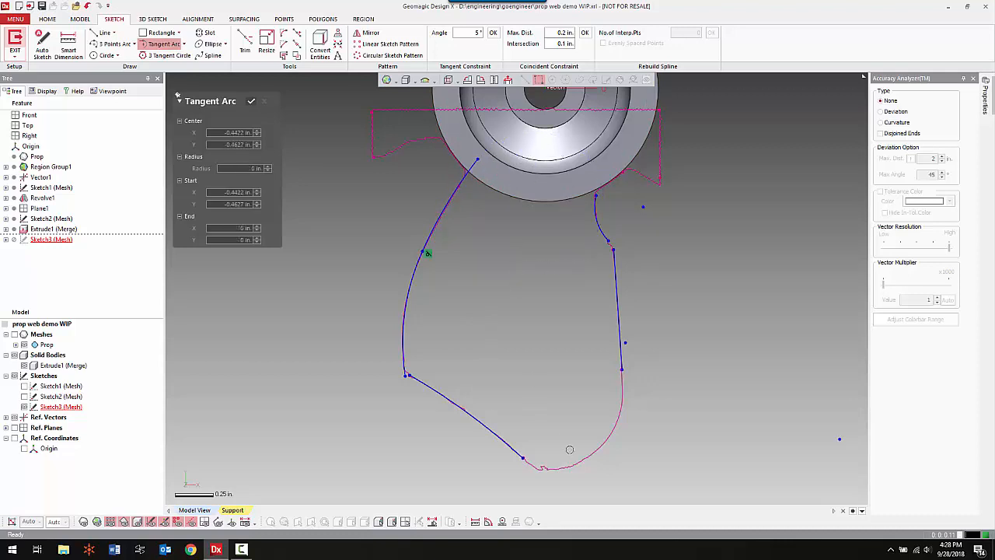
left_click(622, 372)
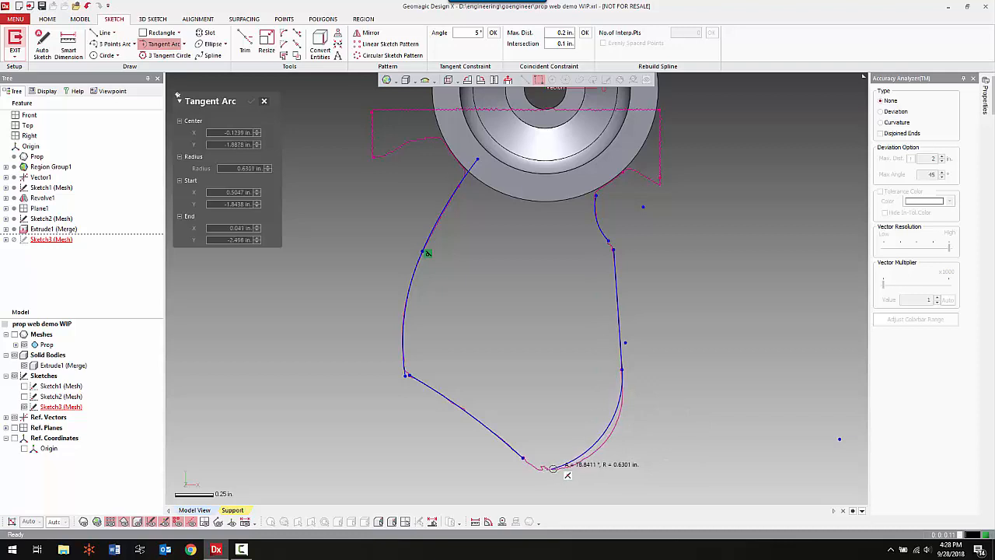
left_click(553, 468)
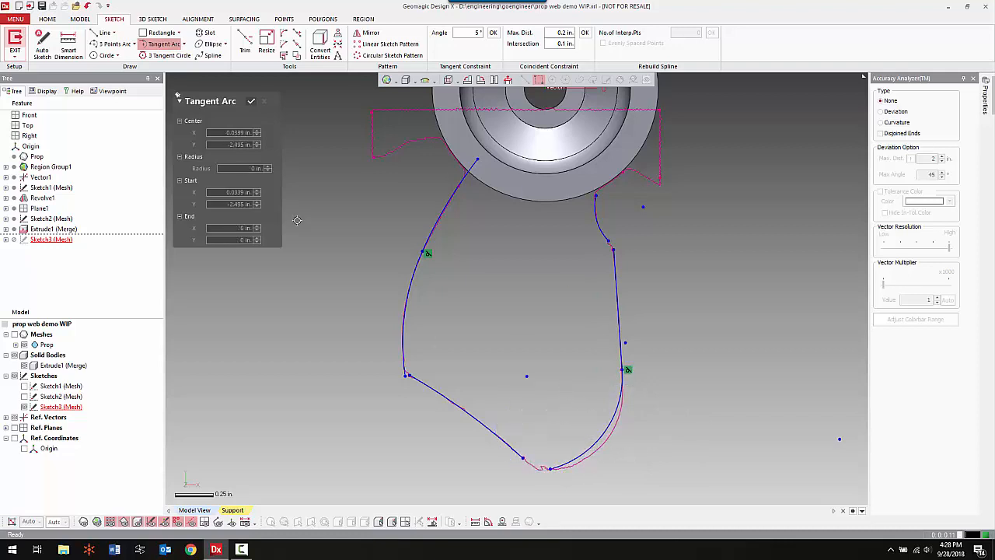
right_click(349, 276)
left_click(363, 252)
Move the tangent point between the straight line and the rounded tip arc farther toward the tip to match the scanned outline.
scroll(583, 287, "up", 5)
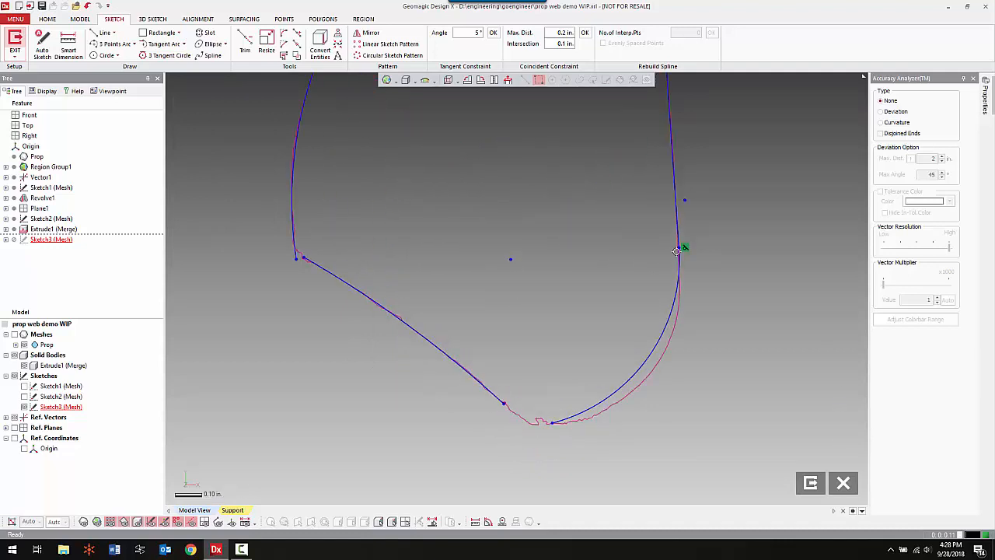
left_click_drag(679, 248, 680, 280)
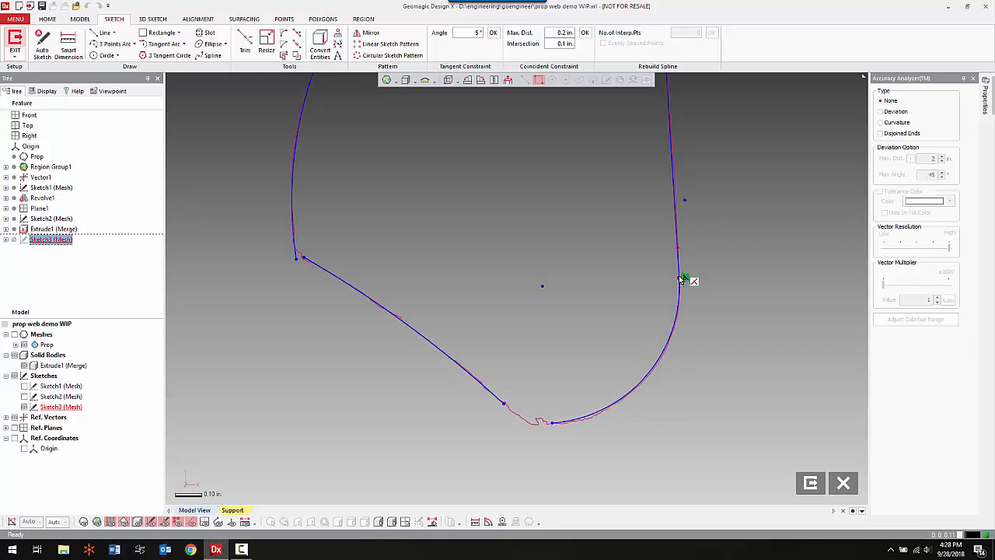
Close the blade profile's root with a line joining the end of the tangent arc inside the hub to the short root curve.
scroll(667, 259, "down", 5)
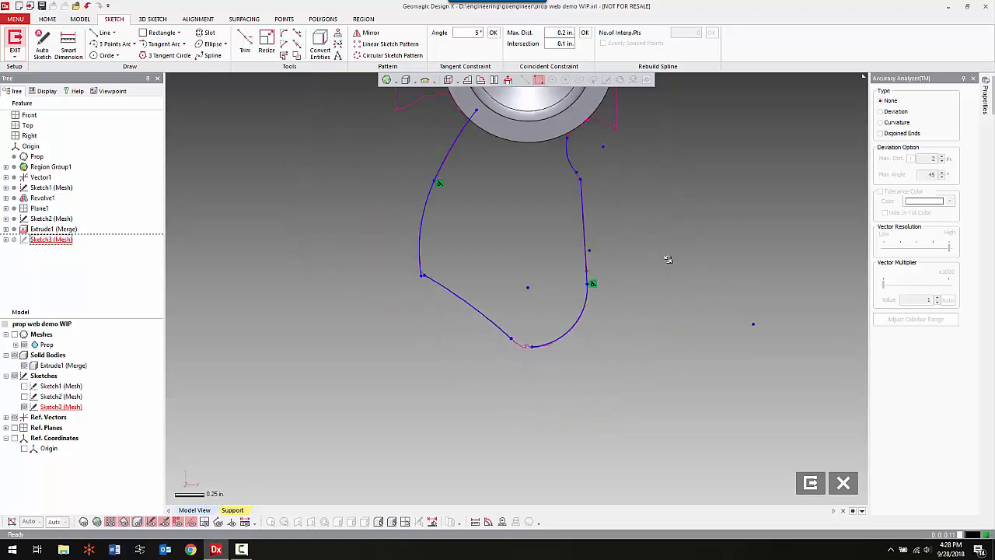
middle_click_drag(667, 259, 656, 350)
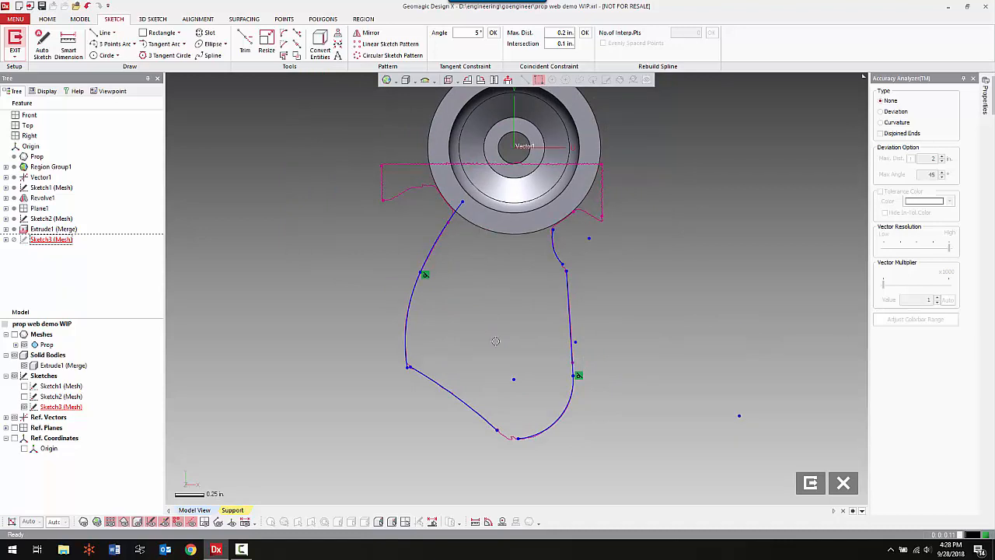
right_click(498, 318)
left_click(535, 291)
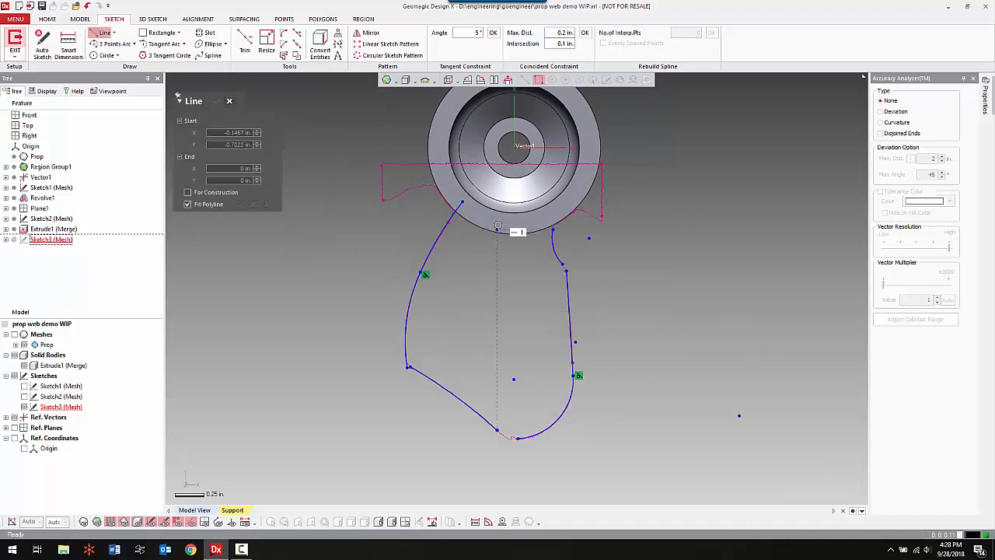
left_click(463, 204)
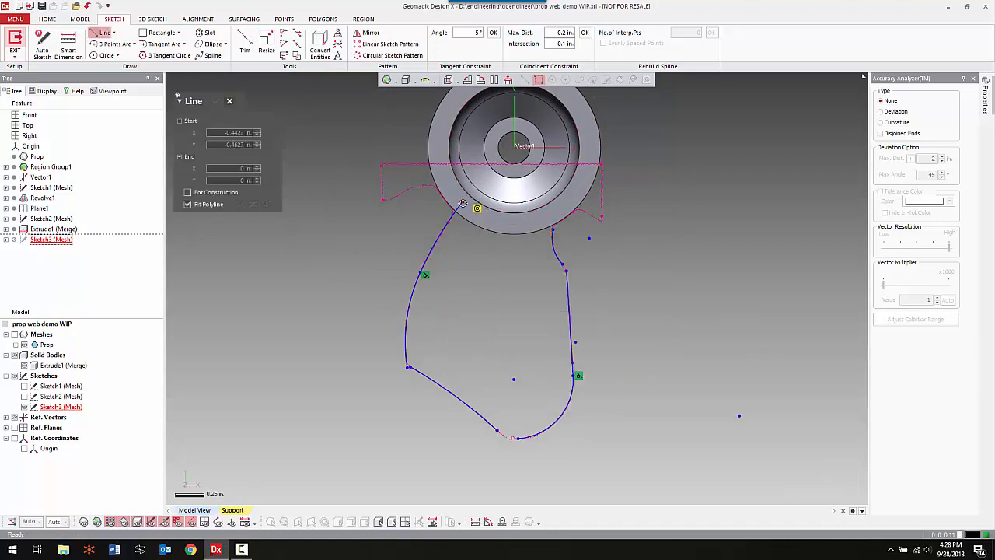
left_click(553, 230)
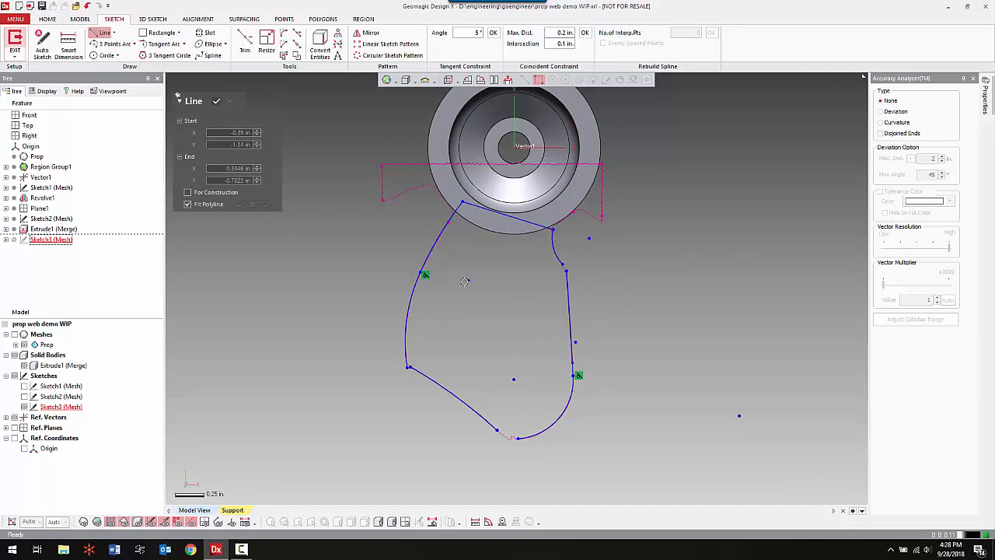
right_click(475, 359)
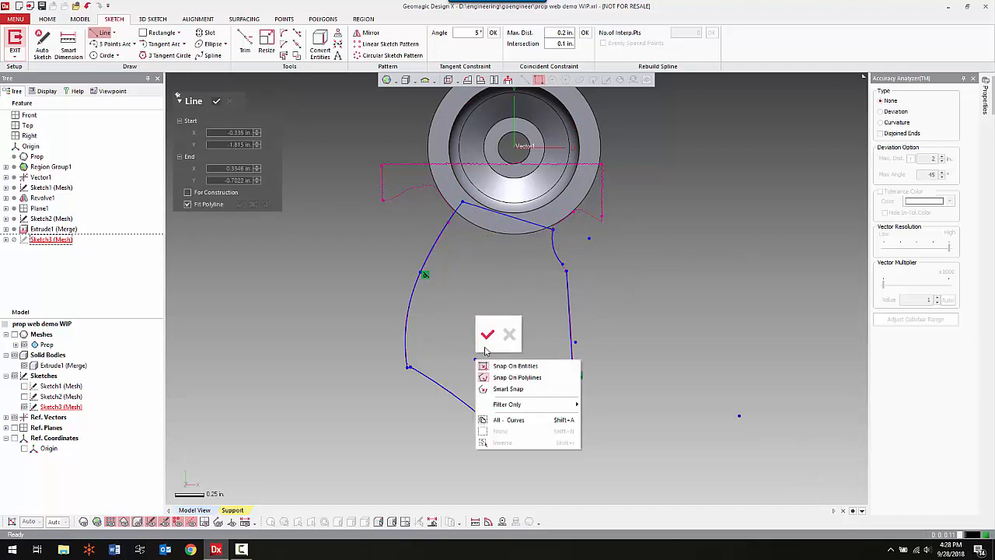
left_click(481, 332)
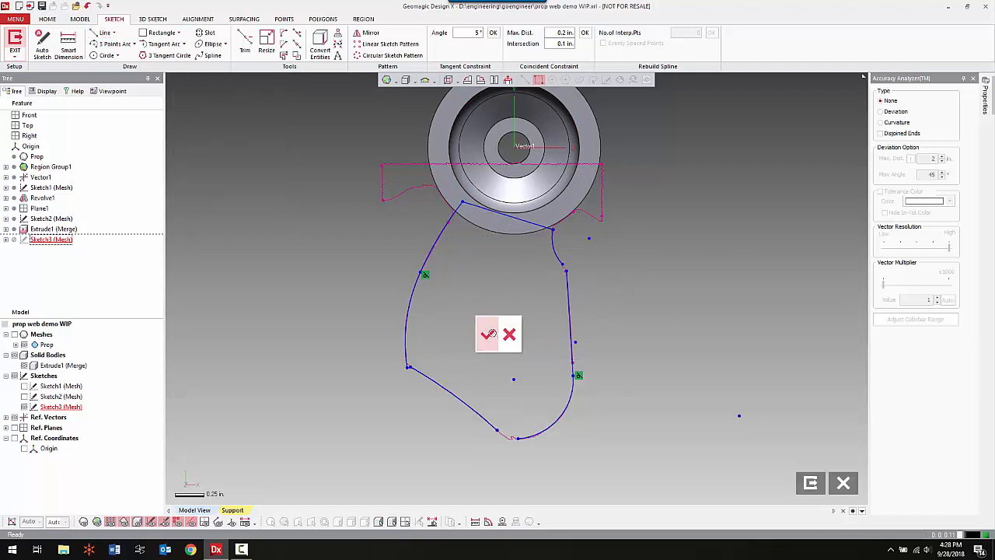
Close the open corners of the blade outline by trimming neighbouring edge, tip and root curves to each other with Corner Trim.
right_click(358, 326)
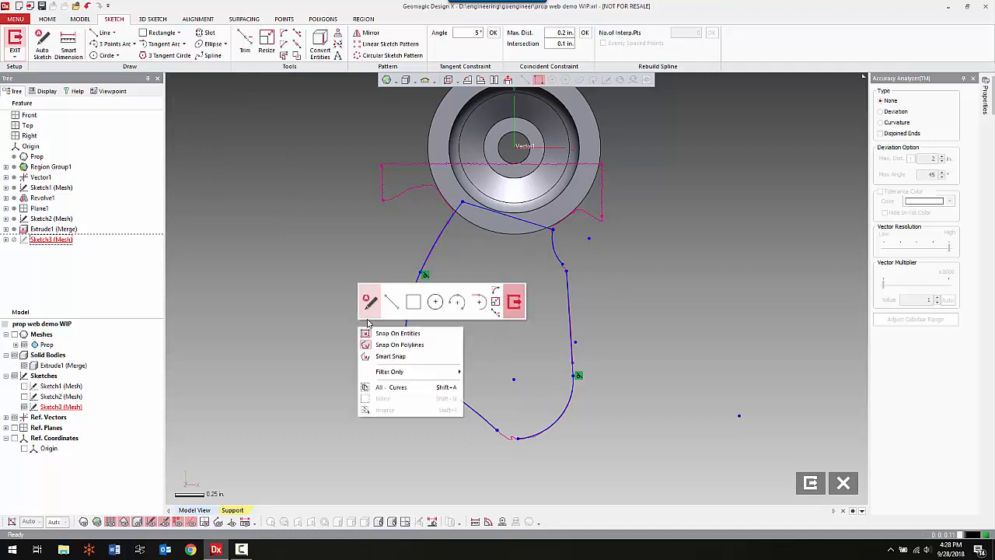
left_click(495, 303)
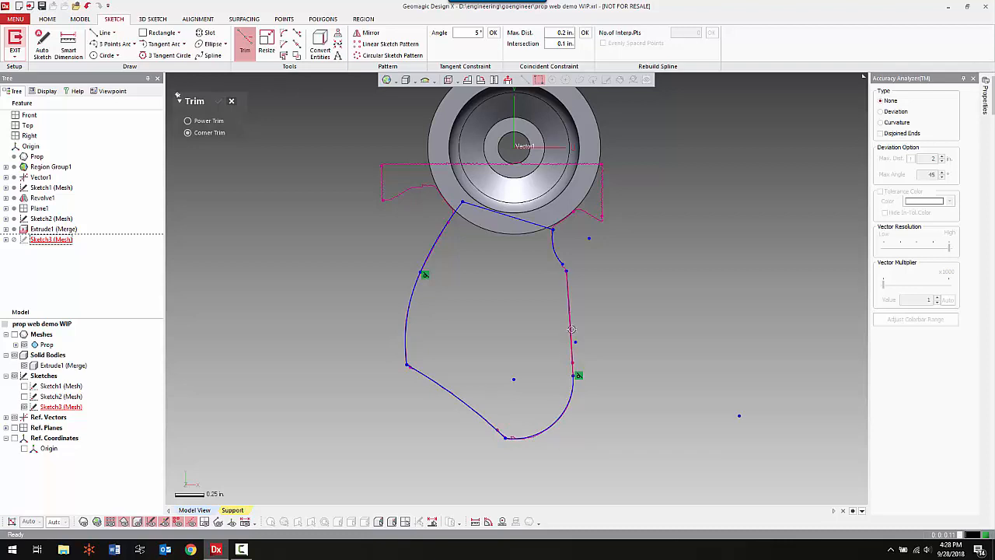
left_click(568, 403)
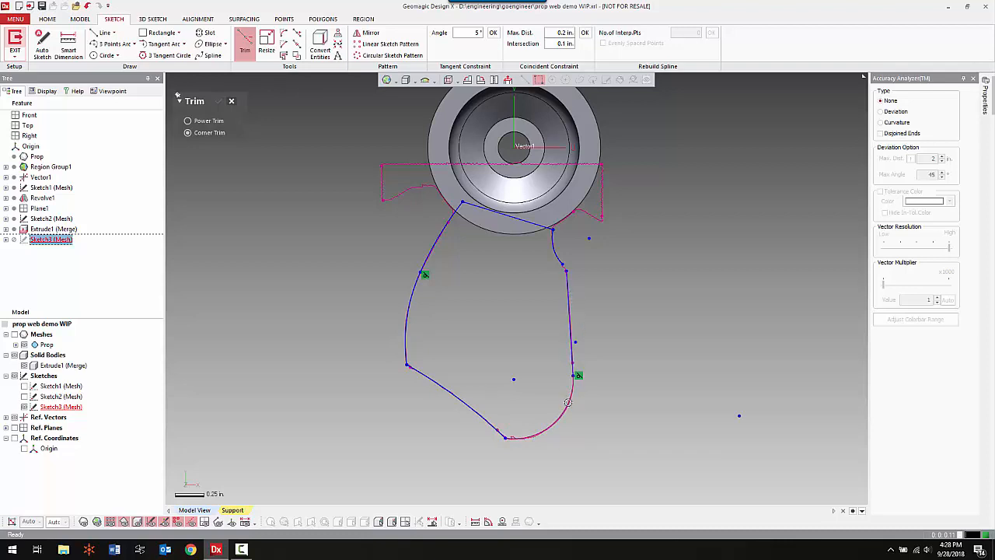
left_click(574, 355)
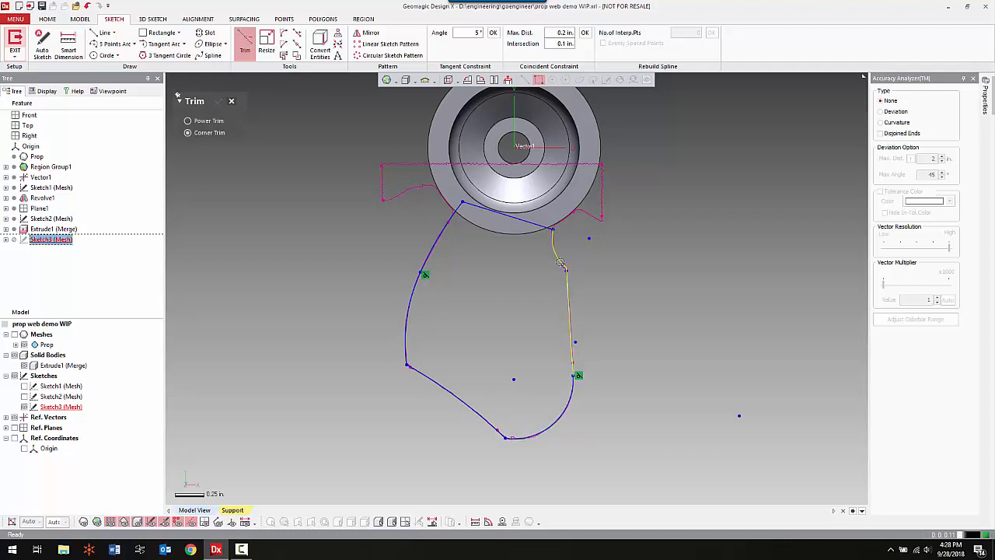
scroll(499, 270, "up", 5)
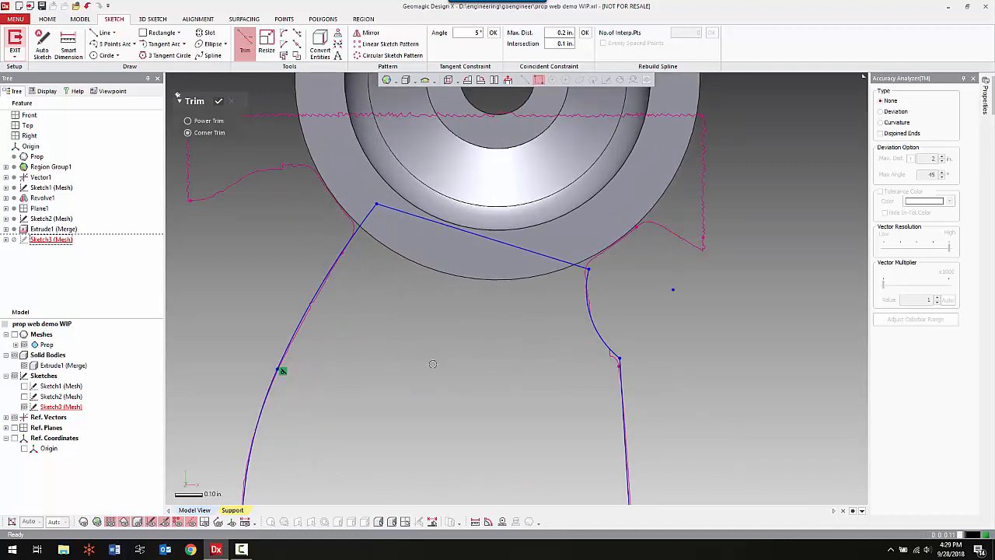
right_click(457, 368)
left_click(468, 340)
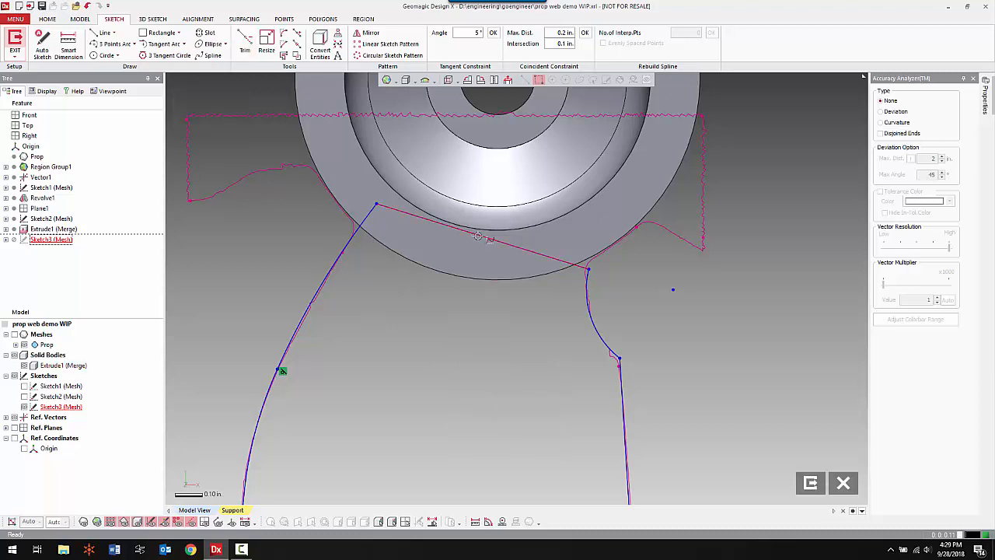
Reposition the blade profile's root line and its endpoints just inside the hub's outer edge, and finish the sketch.
left_click_drag(478, 235, 471, 249)
left_click_drag(588, 281, 596, 251)
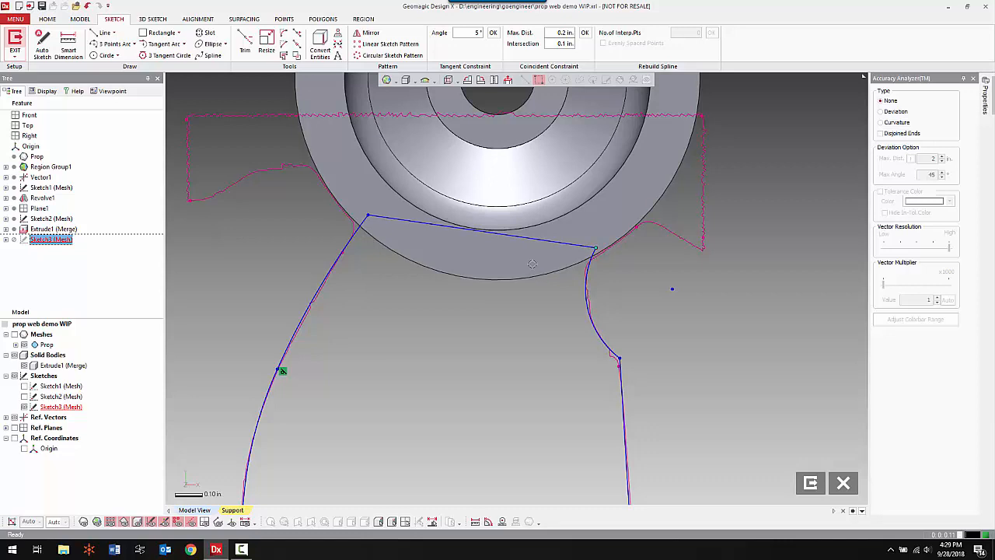
left_click_drag(522, 241, 525, 249)
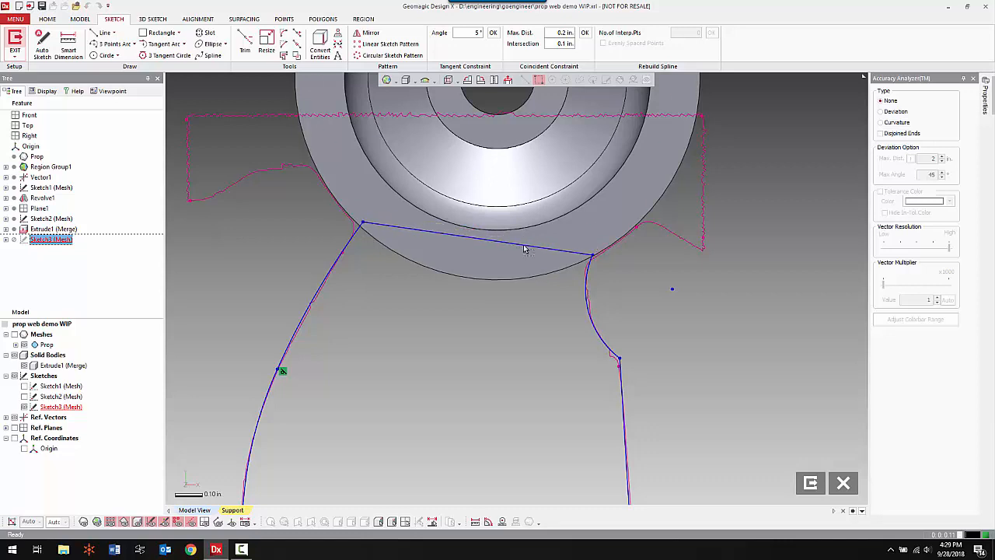
left_click(525, 249)
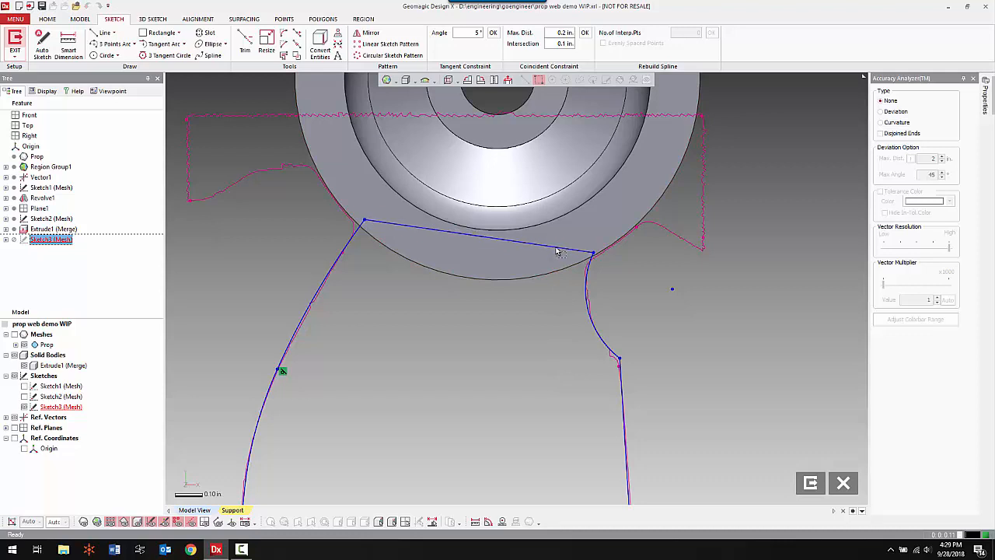
scroll(689, 330, "down", 2)
scroll(690, 330, "down", 3)
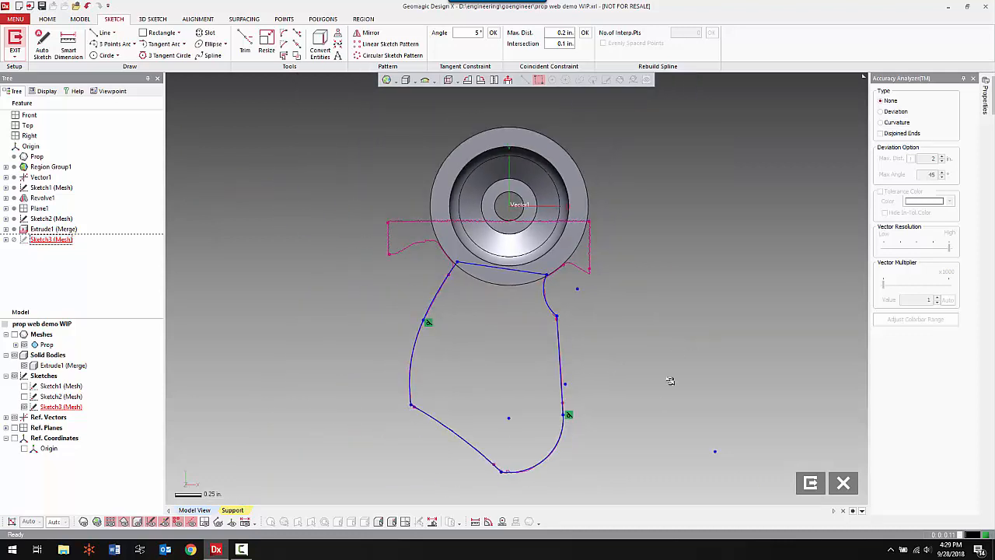
middle_click_drag(628, 388, 625, 364)
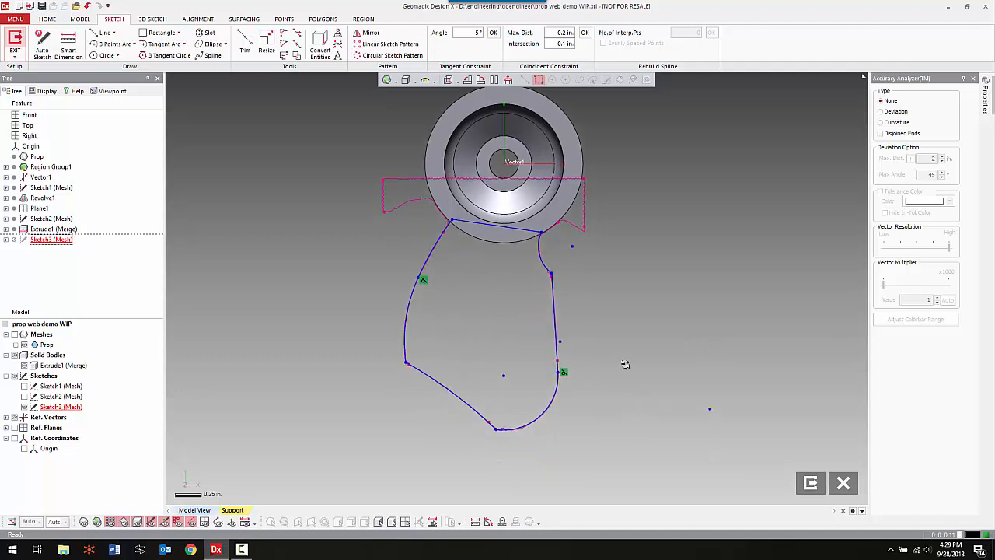
left_click(809, 483)
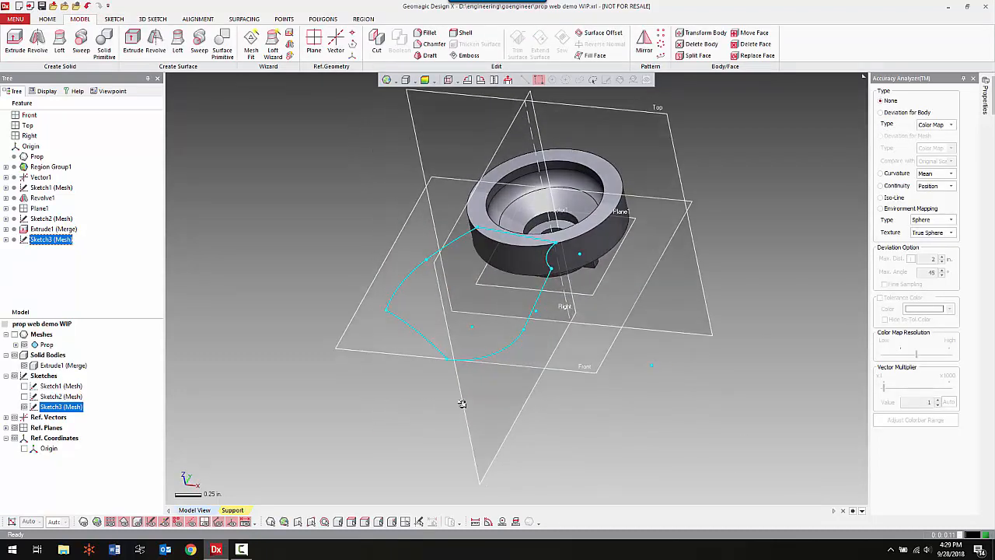
Extrude the blade profile 0.39 in. upward and 0.815 in. in the opposite direction past the scanned blade, as a separate unmerged solid.
mouse_move(459, 402)
right_mouse_down()
mouse_move(412, 351)
mouse_move(349, 318)
right_mouse_up()
right_click(243, 195)
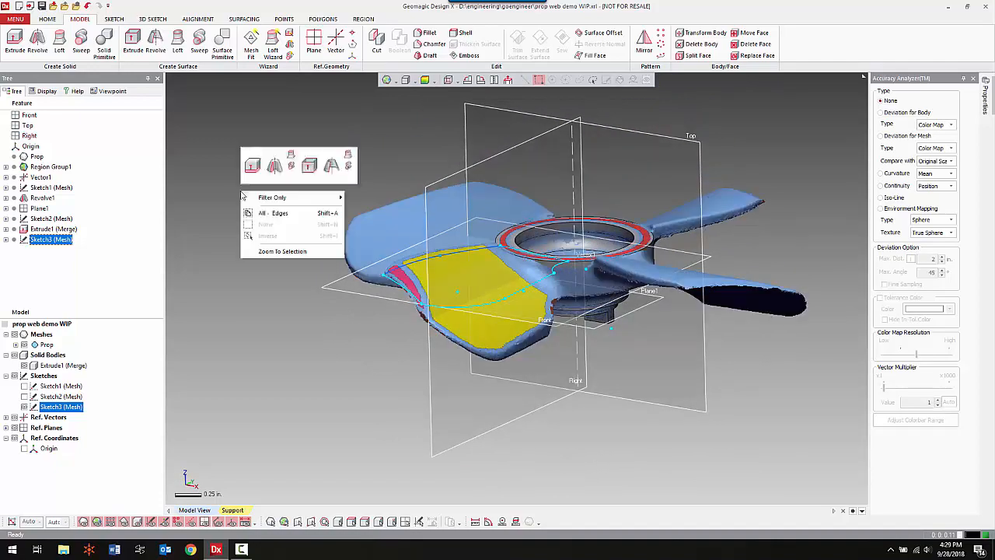
left_click(252, 166)
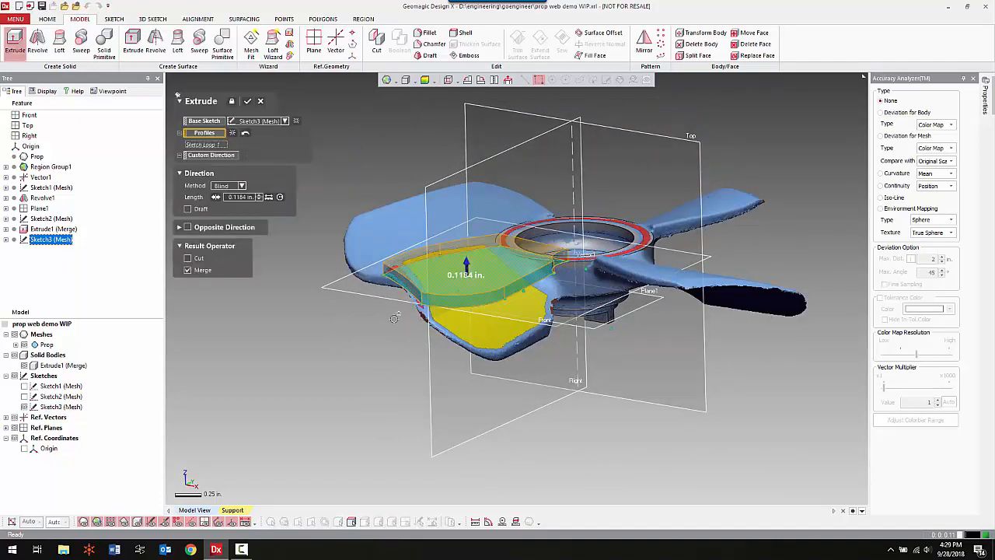
left_click_drag(465, 267, 464, 241)
mouse_move(602, 290)
right_mouse_down()
mouse_move(641, 234)
mouse_move(600, 269)
mouse_move(611, 272)
right_mouse_up()
left_click(187, 227)
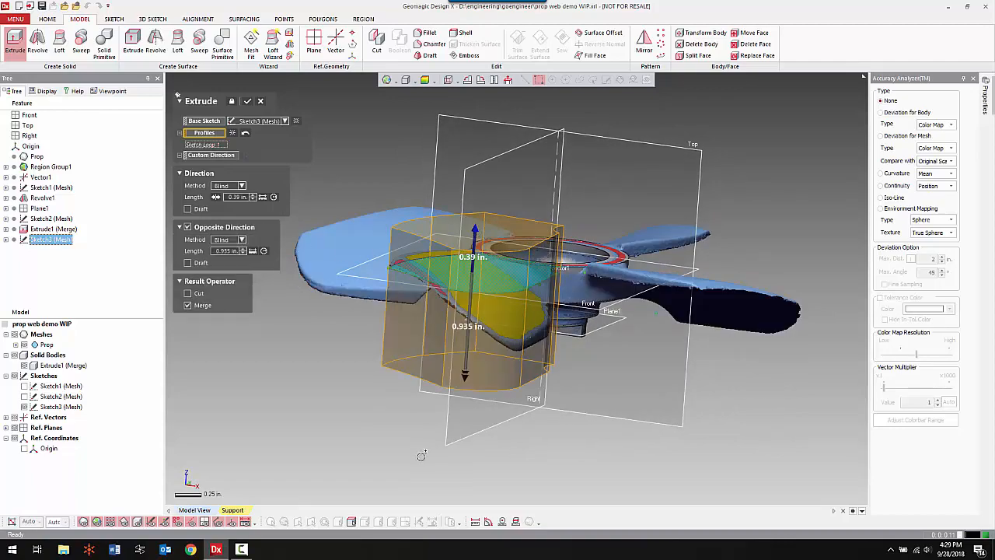
left_click_drag(467, 377, 467, 363)
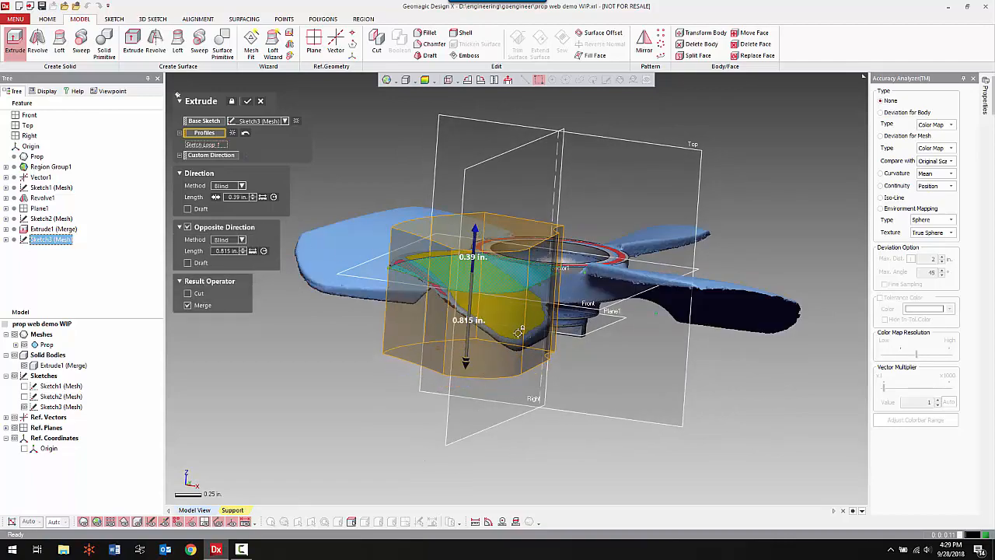
right_click_drag(580, 334, 607, 295)
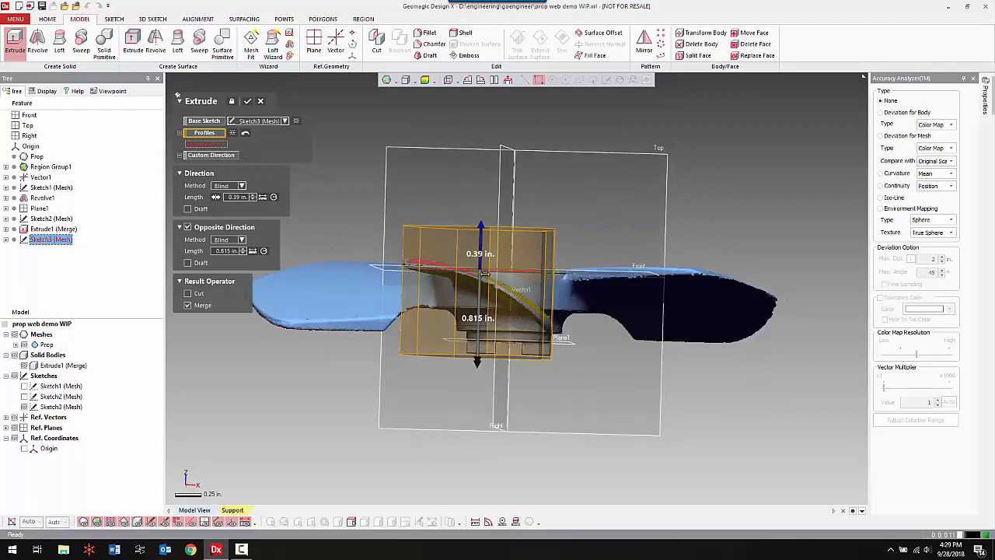
right_click_drag(536, 338, 558, 307)
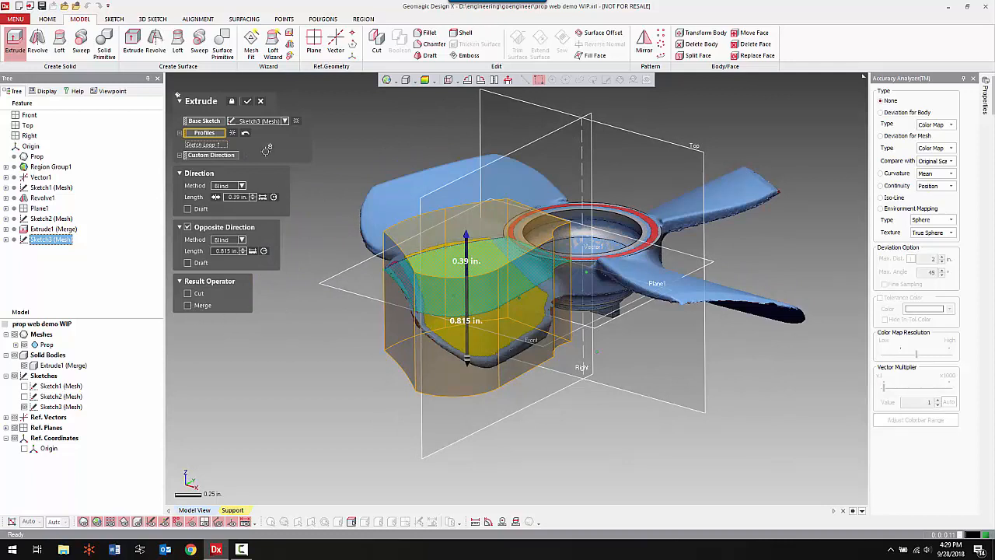
left_click(248, 101)
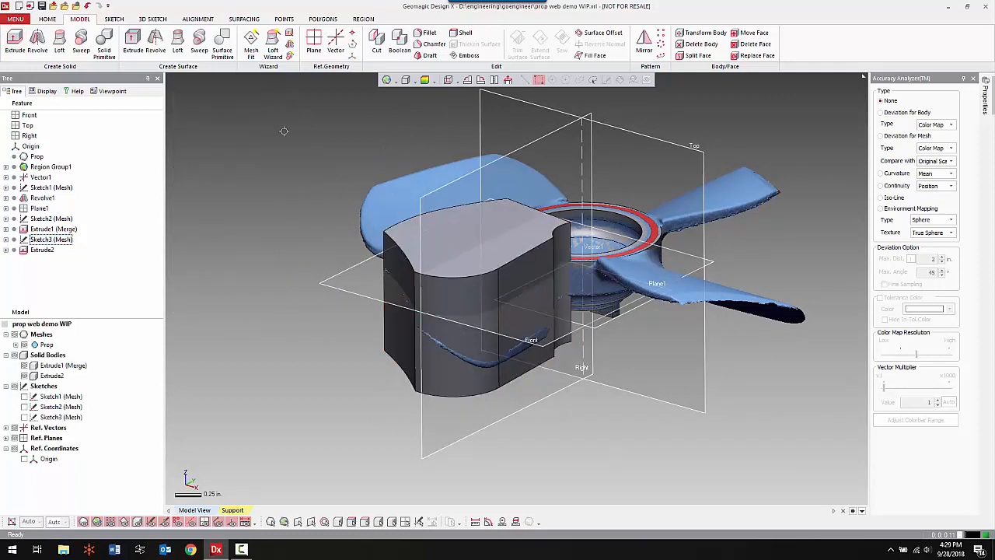
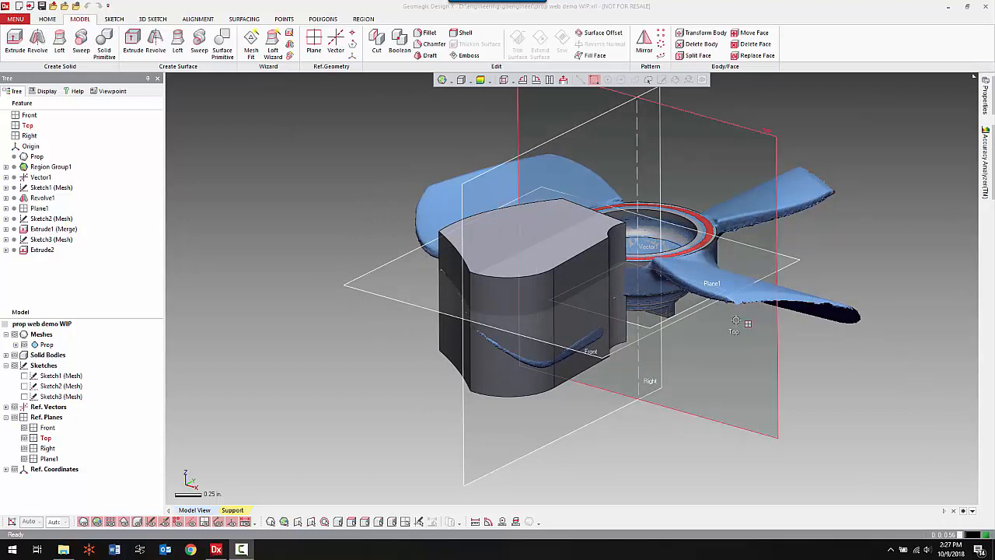
Hide the solid bodies and fit a partial cone surface to the yellow region on the blade's upper face.
left_click(819, 276)
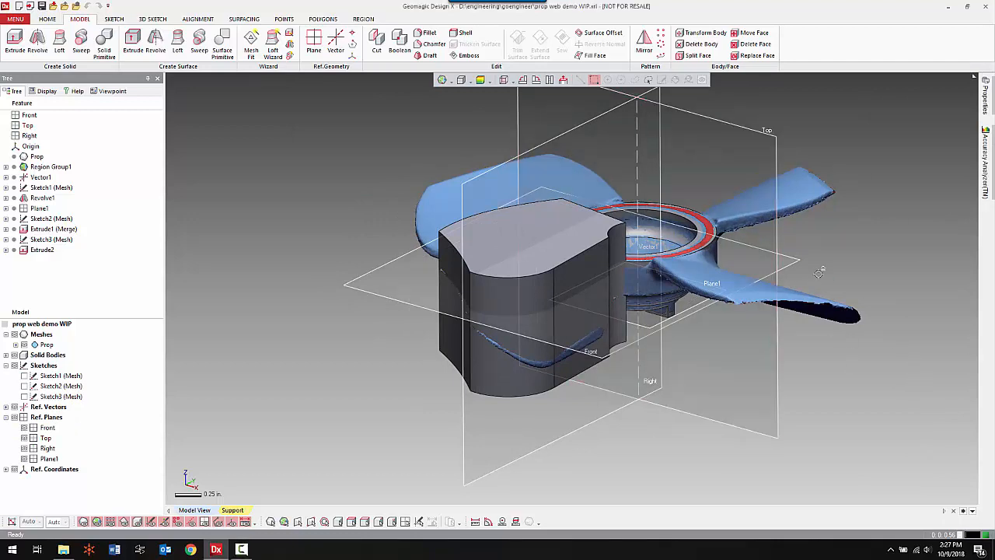
key("ctrl+5")
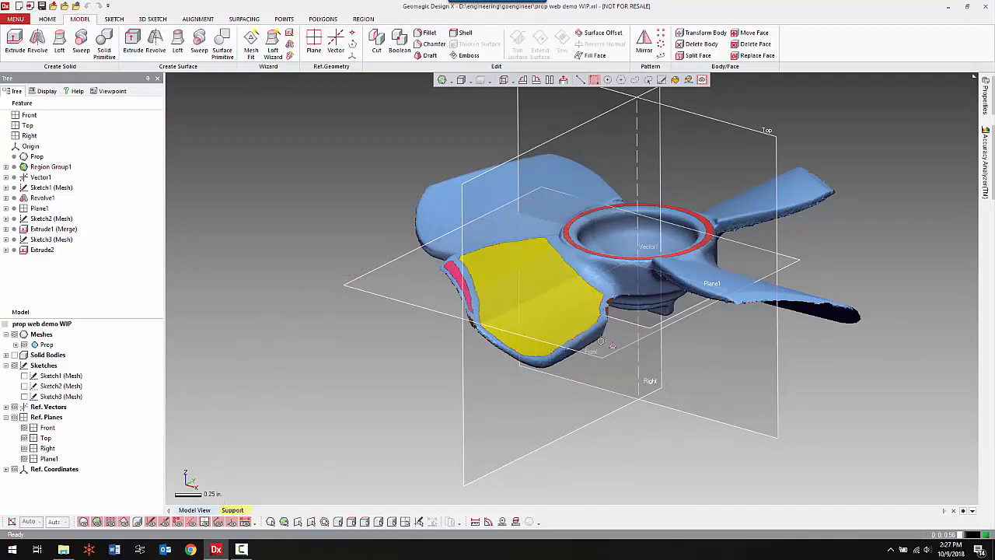
right_click_drag(595, 344, 537, 349)
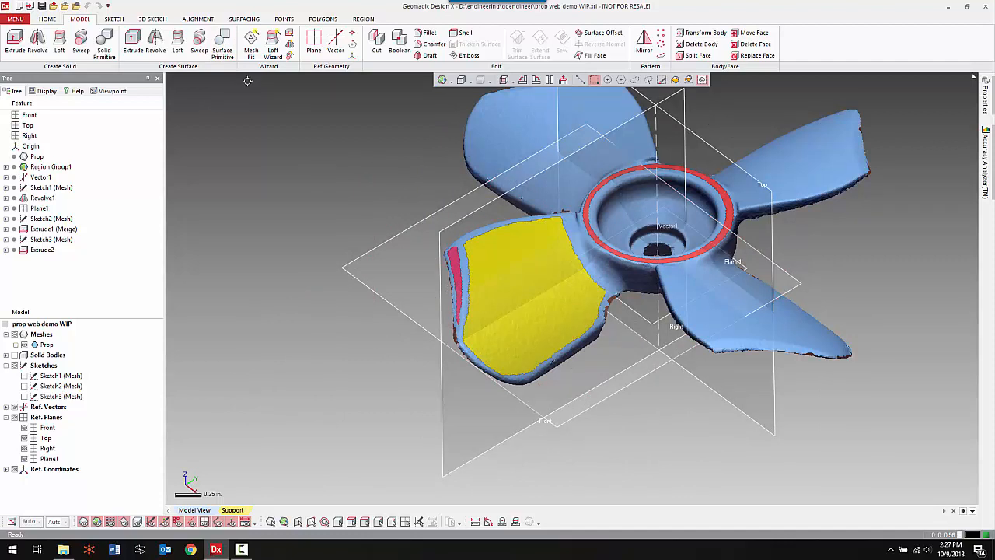
left_click(223, 44)
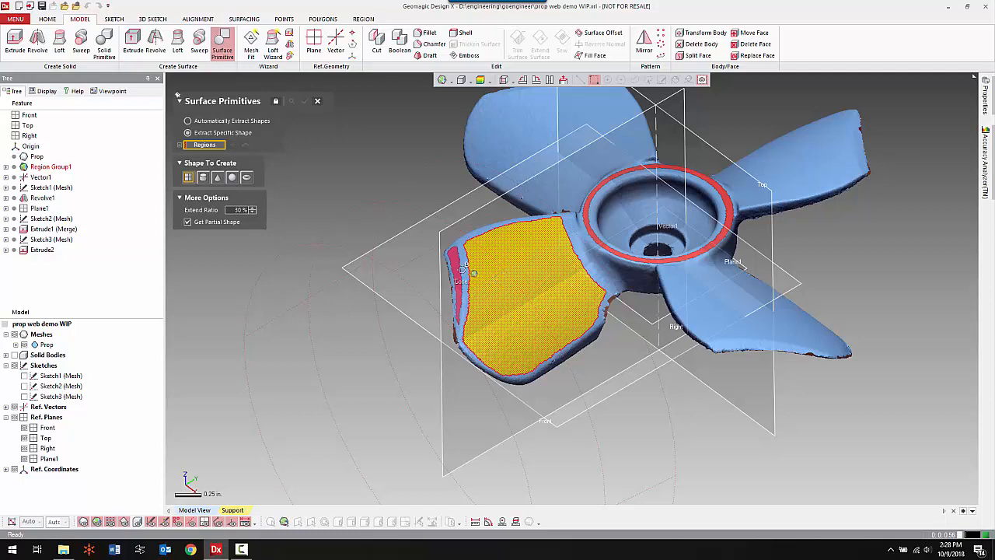
left_click(218, 177)
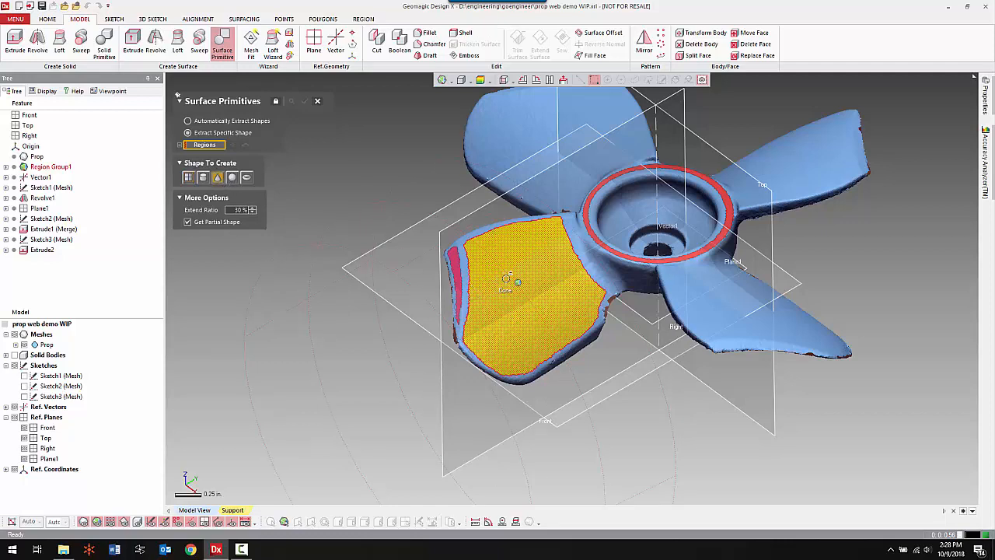
left_click(506, 281)
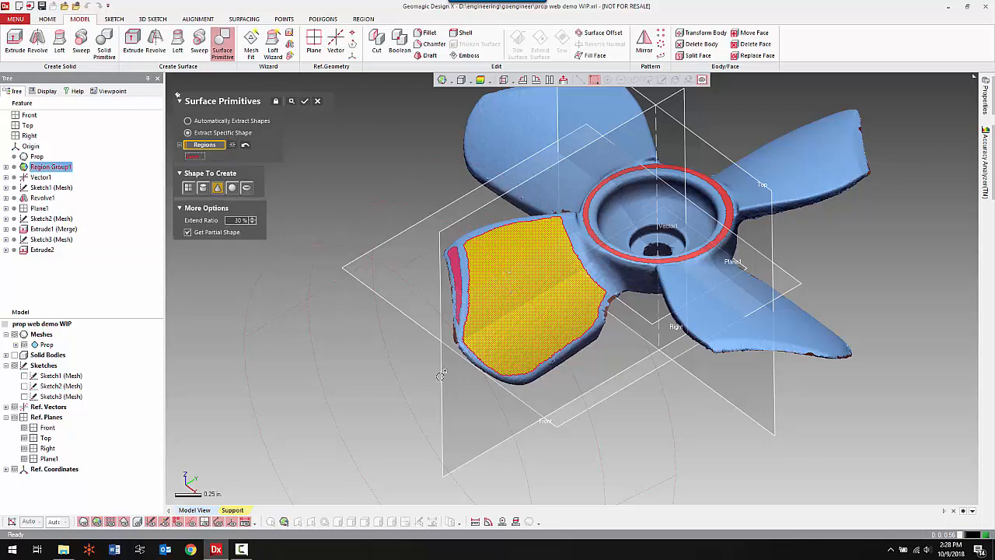
left_click(293, 102)
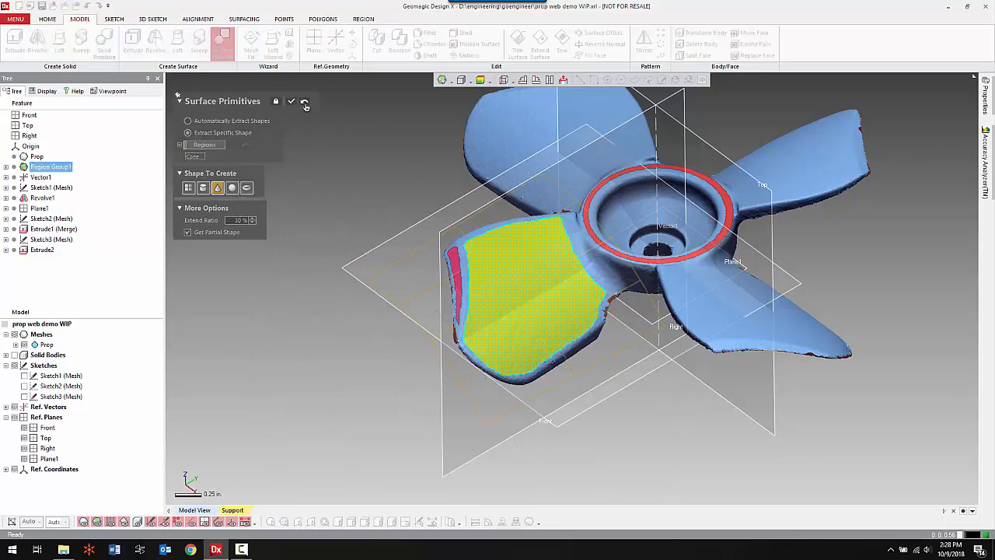
Fit a second partial cone surface to the green region on the blade's underside.
mouse_move(597, 411)
right_mouse_down()
mouse_move(609, 304)
mouse_move(593, 312)
mouse_move(575, 395)
mouse_move(509, 383)
mouse_move(567, 391)
mouse_move(607, 168)
mouse_move(567, 253)
right_mouse_up()
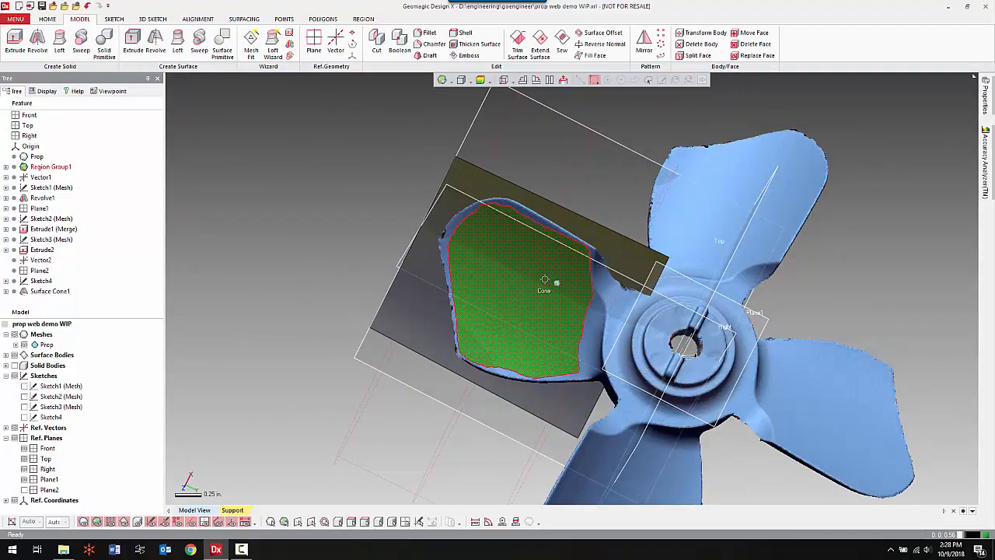
key("ctrl+space")
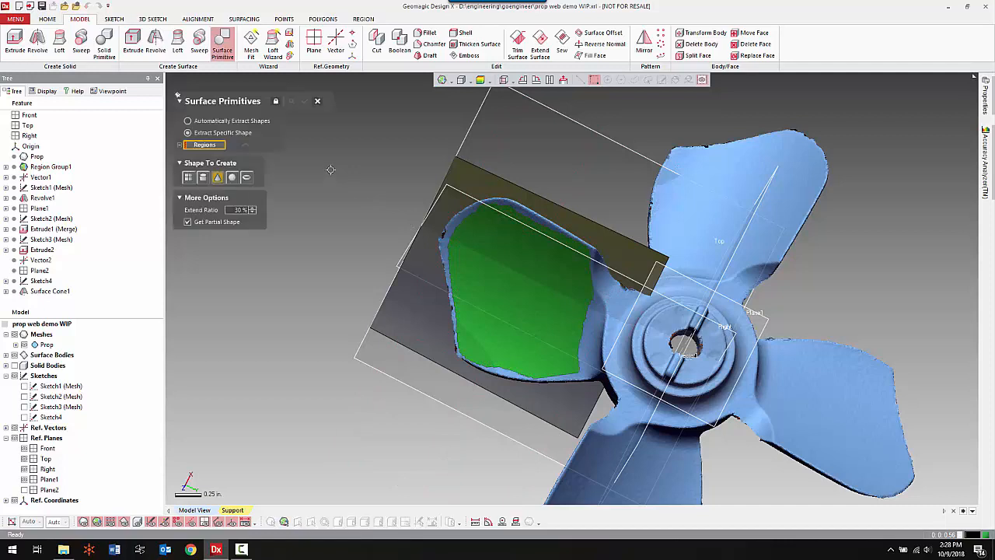
left_click(517, 235)
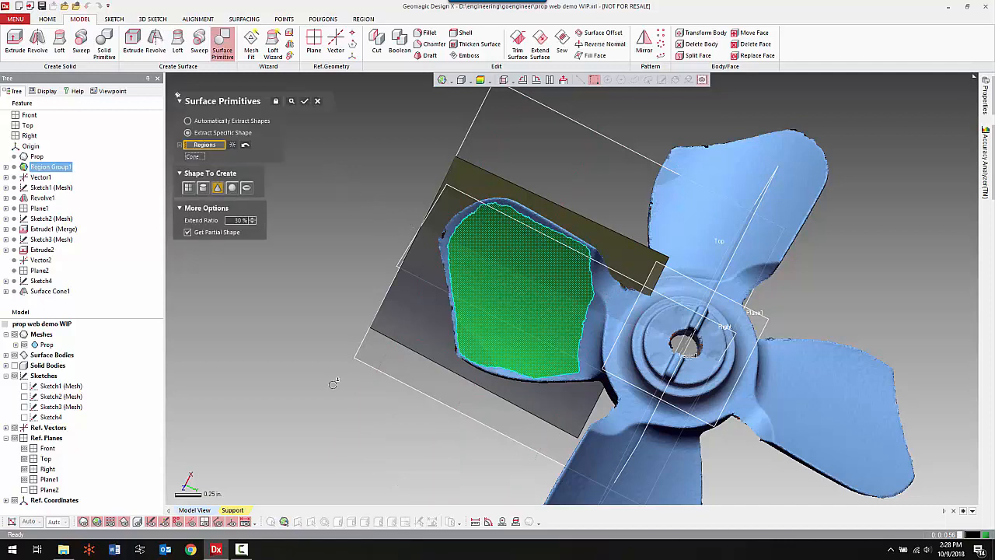
left_click(305, 101)
Hide both cone surfaces and fit a partial cylinder surface to the narrow pink region along the blade's edge.
mouse_move(567, 230)
right_mouse_down()
mouse_move(528, 249)
mouse_move(544, 233)
mouse_move(623, 225)
right_mouse_up()
scroll(563, 270, "up", 3)
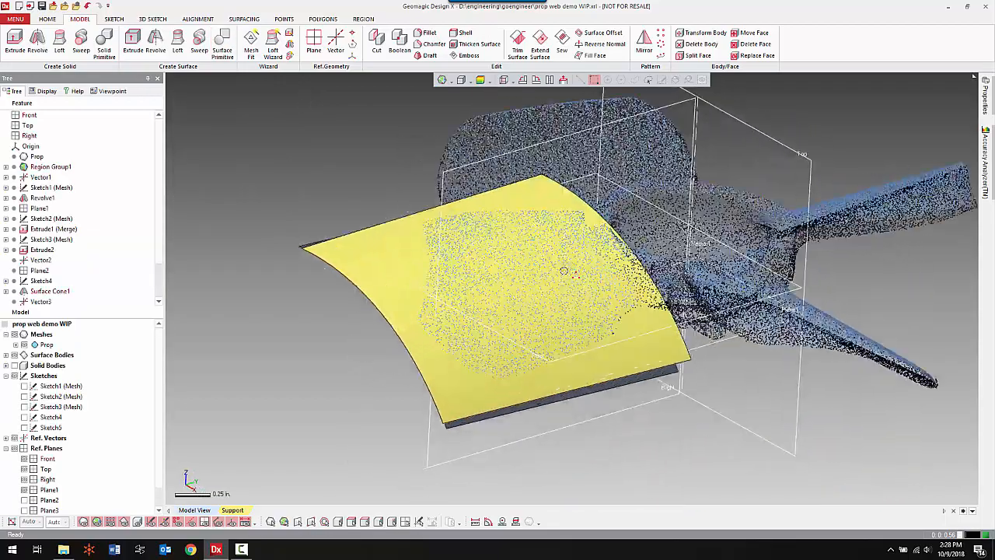
left_click(6, 354)
left_click(24, 365)
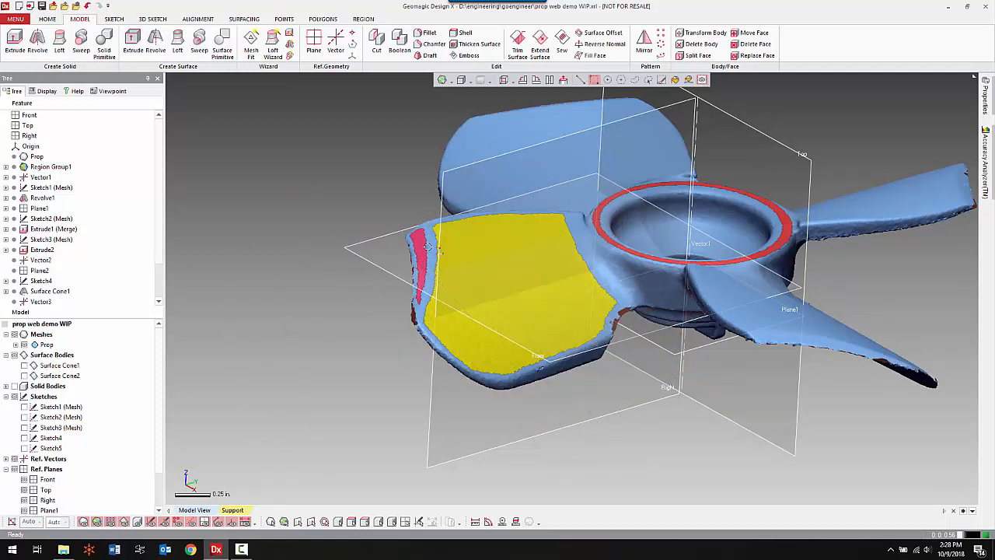
left_click(226, 48)
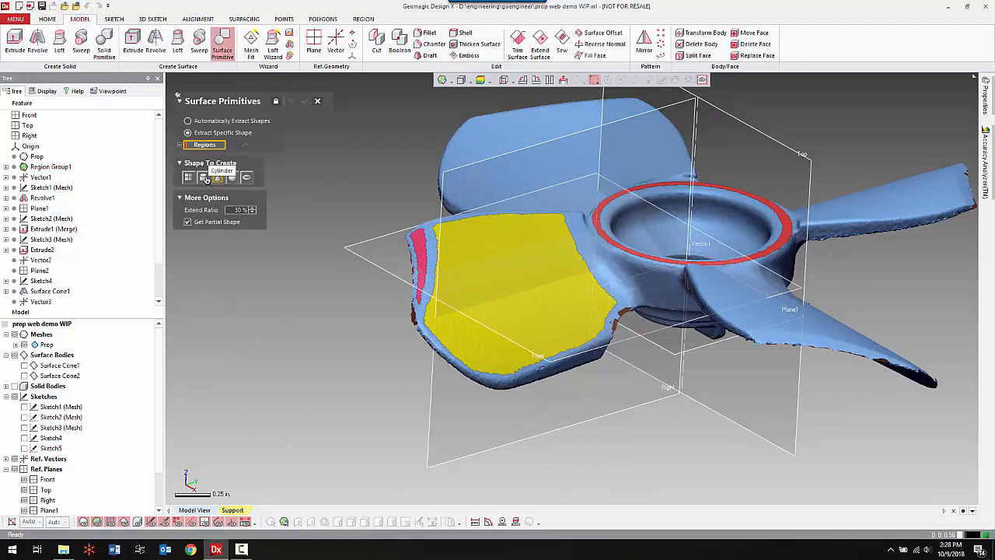
left_click(204, 179)
left_click(422, 255)
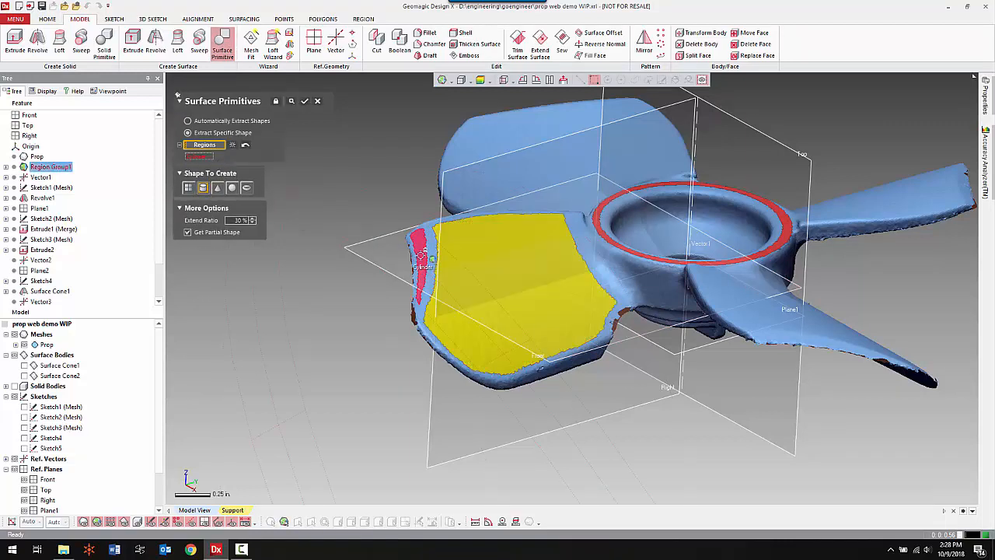
left_click(305, 101)
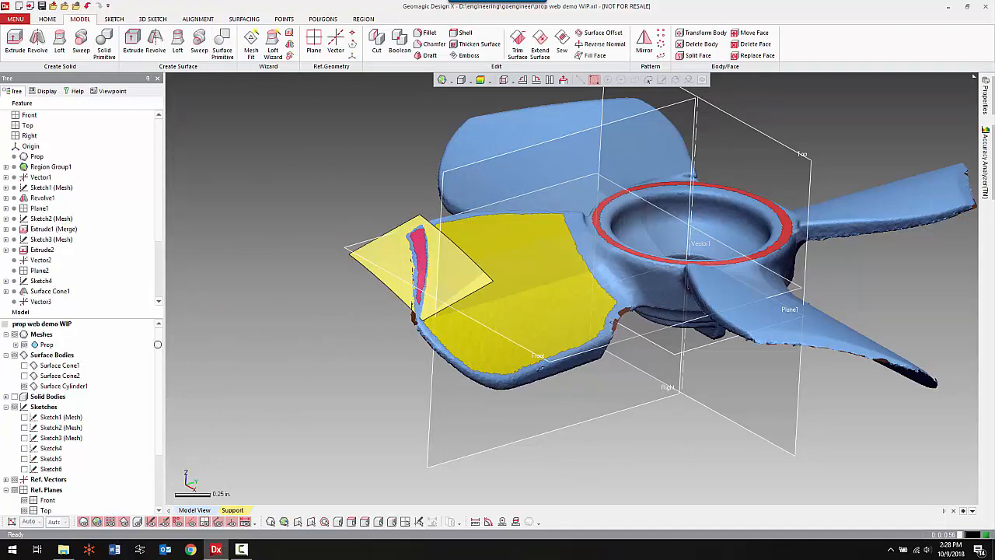
Display both cone surfaces together with the solid bodies, with the scan mesh hidden.
left_click(24, 365)
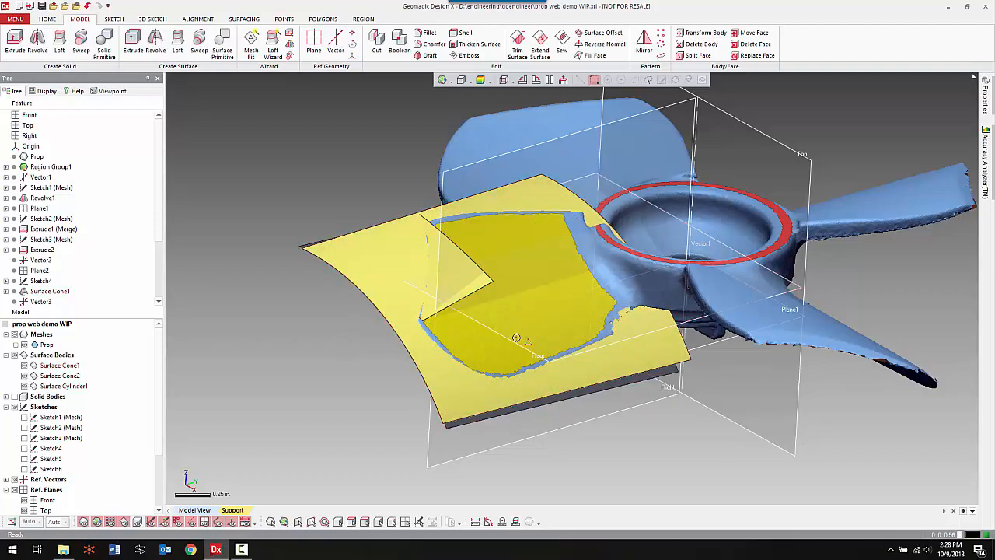
key("ctrl+5")
mouse_move(586, 306)
right_mouse_down()
mouse_move(533, 346)
mouse_move(648, 266)
mouse_move(535, 209)
mouse_move(500, 163)
mouse_move(560, 342)
mouse_move(568, 306)
mouse_move(589, 366)
mouse_move(553, 309)
mouse_move(528, 196)
mouse_move(577, 334)
mouse_move(571, 319)
right_mouse_up()
key("ctrl+1")
Cut the extruded blade solid with the upper cone surface, keeping the body below it.
left_click(376, 45)
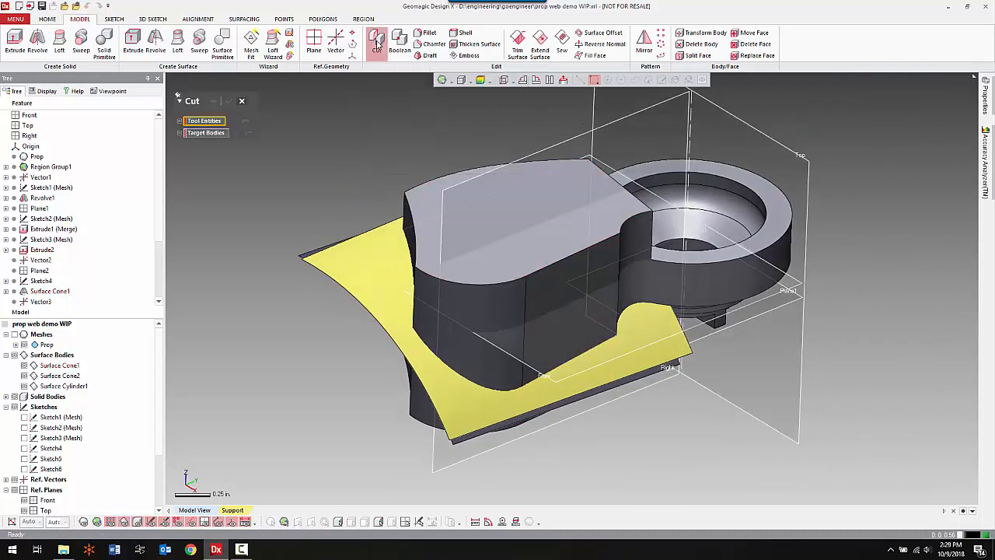
right_click_drag(509, 214, 511, 295)
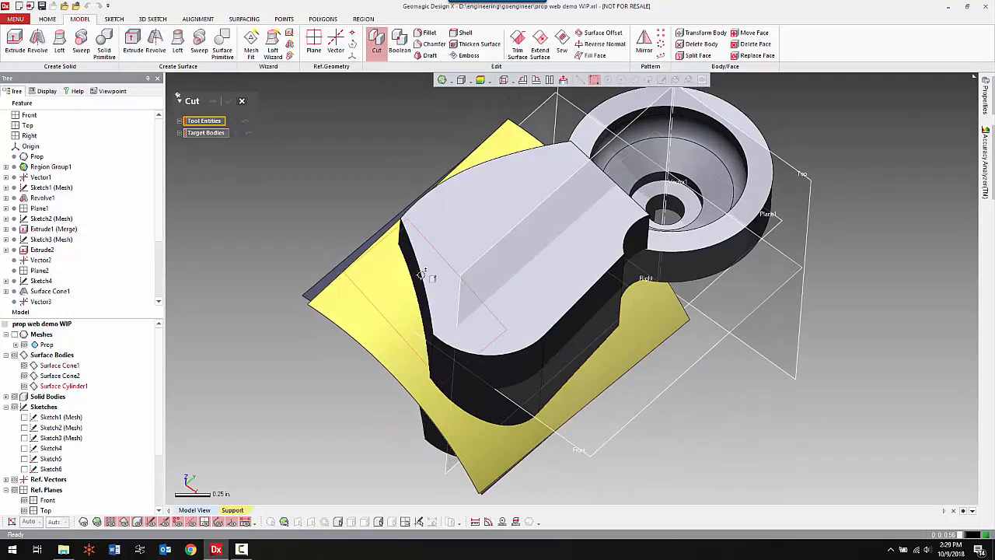
left_click(395, 281)
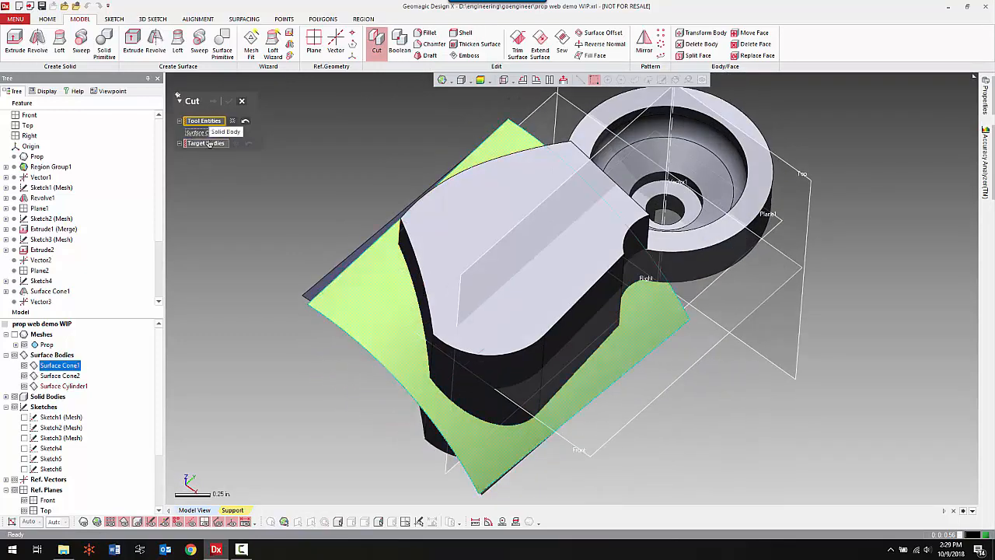
left_click(529, 292)
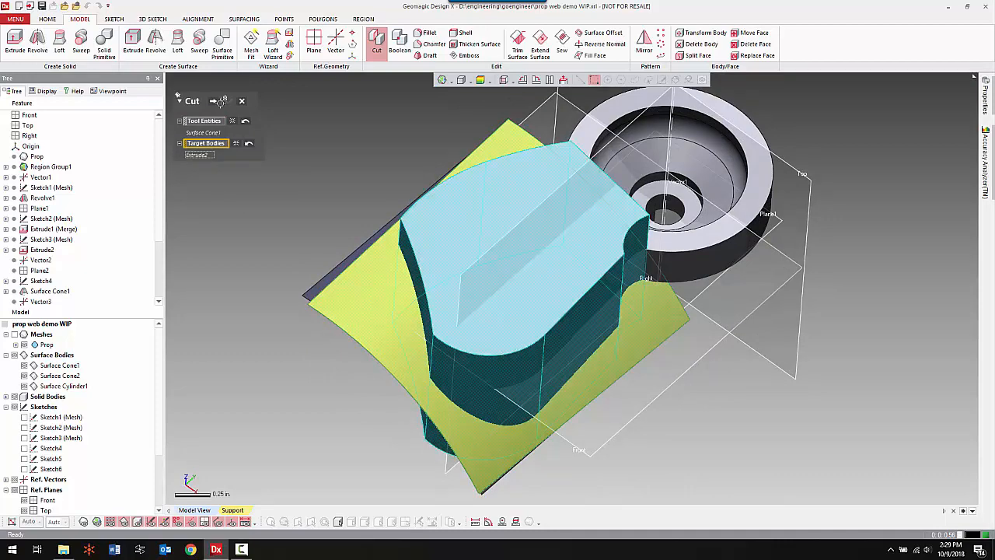
left_click(214, 103)
right_click_drag(589, 425, 570, 286)
left_click(466, 355)
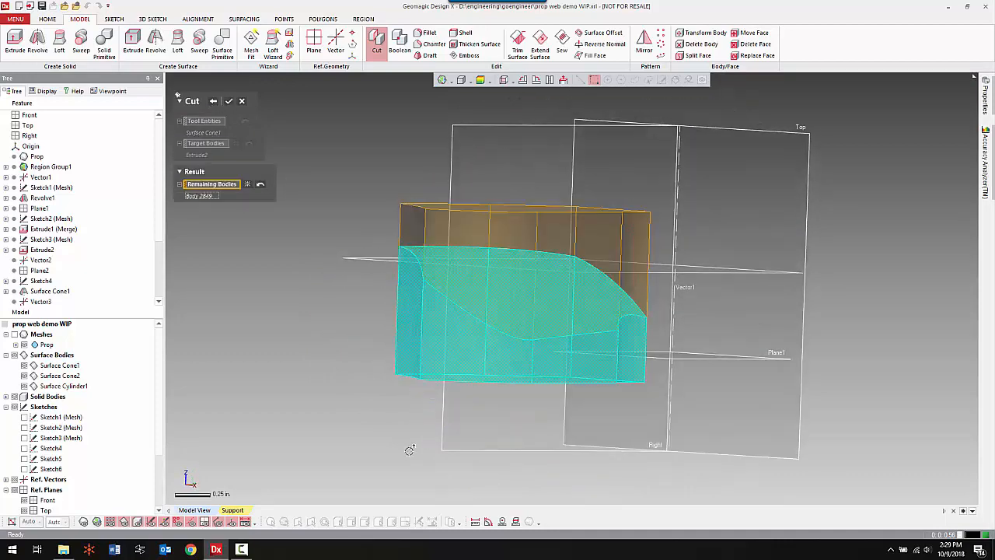
left_click(229, 102)
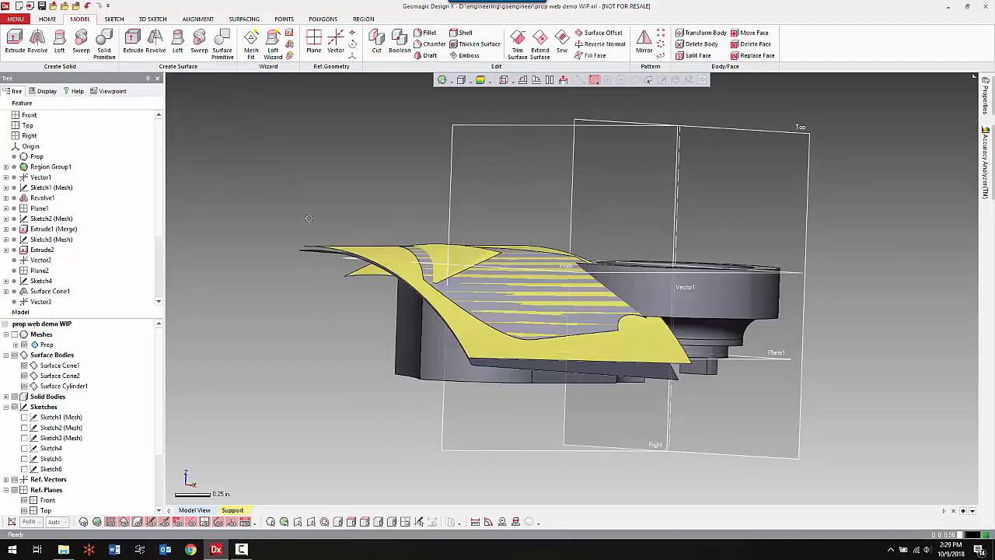
Cut the remaining blade solid with the lower cone surface, keeping the thin body above it.
right_click_drag(402, 174, 404, 130)
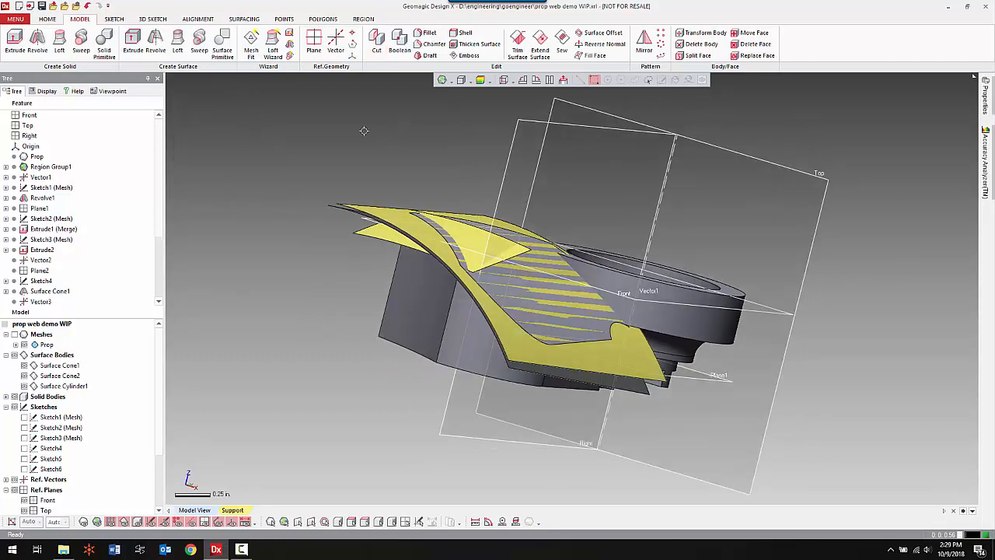
left_click(376, 43)
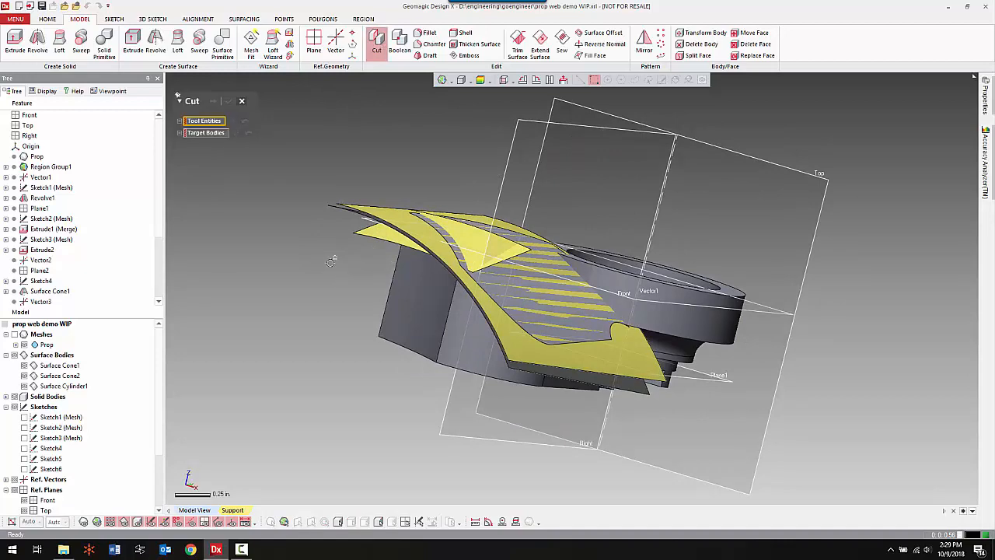
scroll(319, 265, "up", 5)
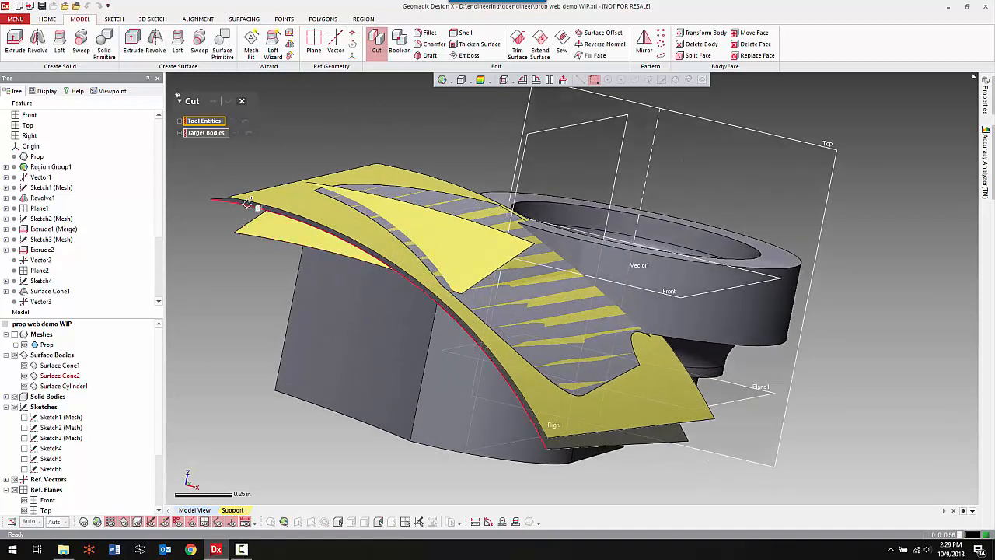
right_click_drag(247, 204, 311, 274)
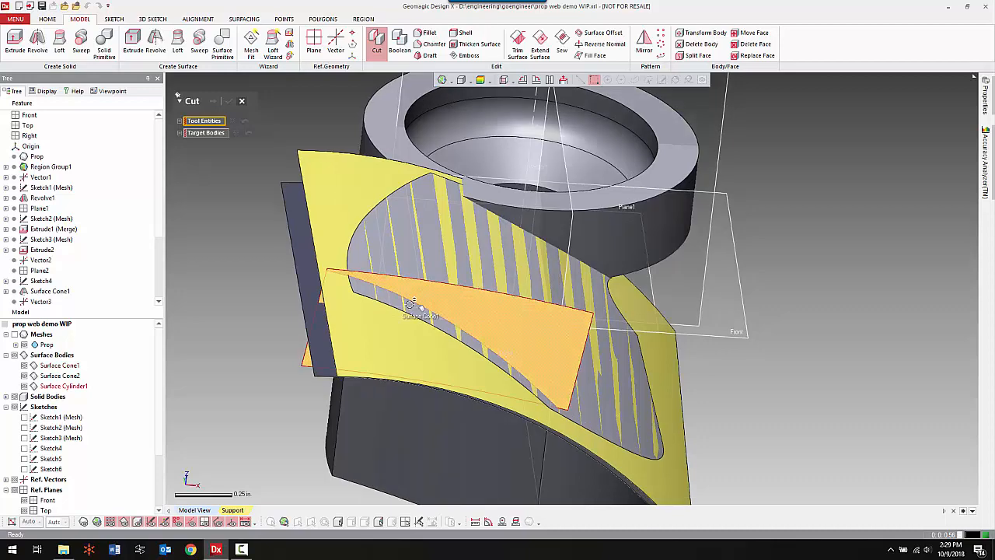
left_click(313, 273)
left_click(218, 146)
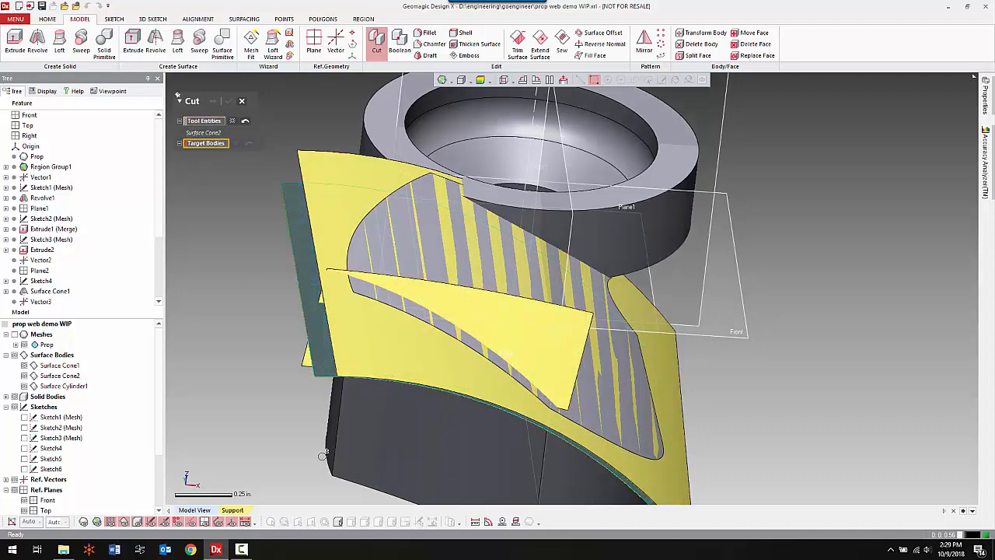
left_click(402, 458)
left_click(213, 102)
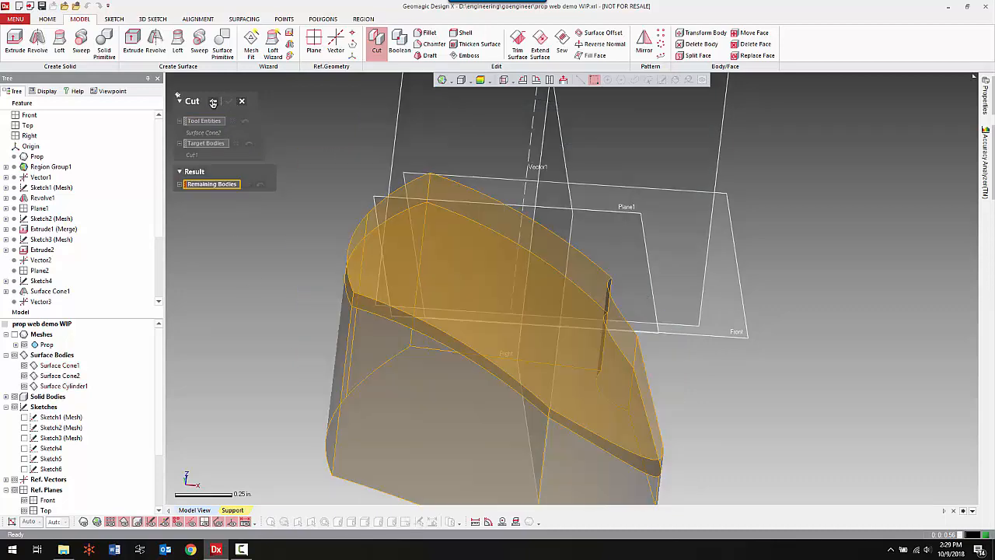
left_click(367, 294)
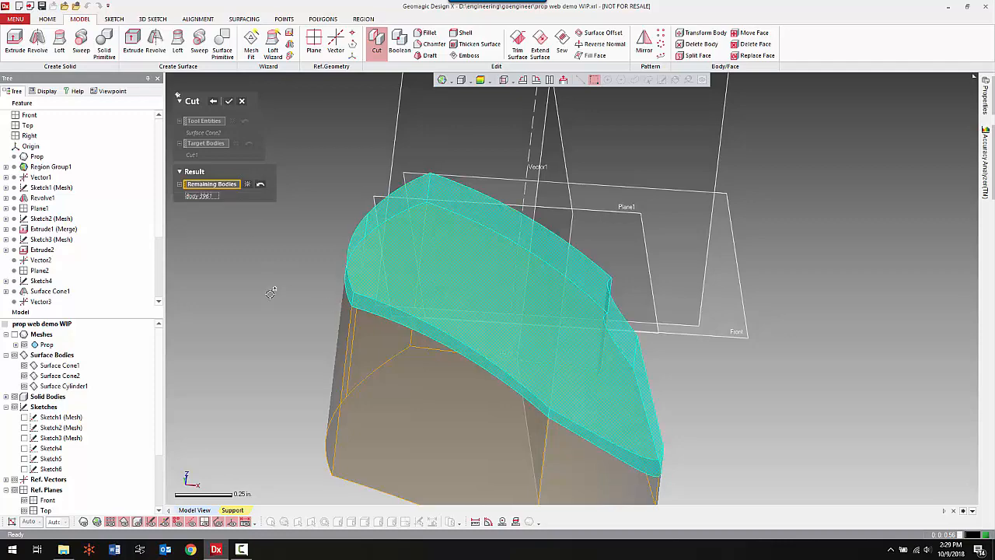
left_click(230, 103)
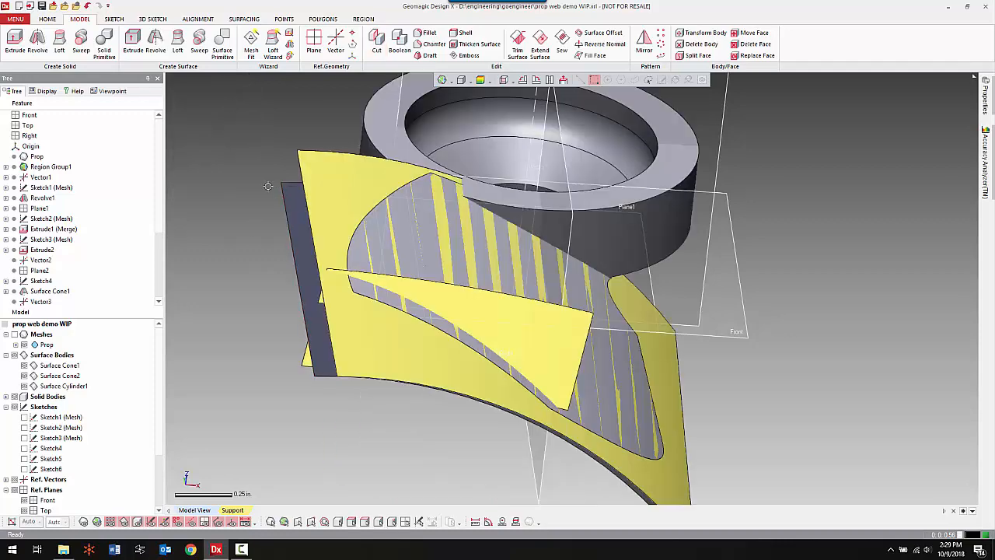
Hide both cone surfaces, leaving the cylinder surface displayed with the thin blade solid.
left_click(25, 365)
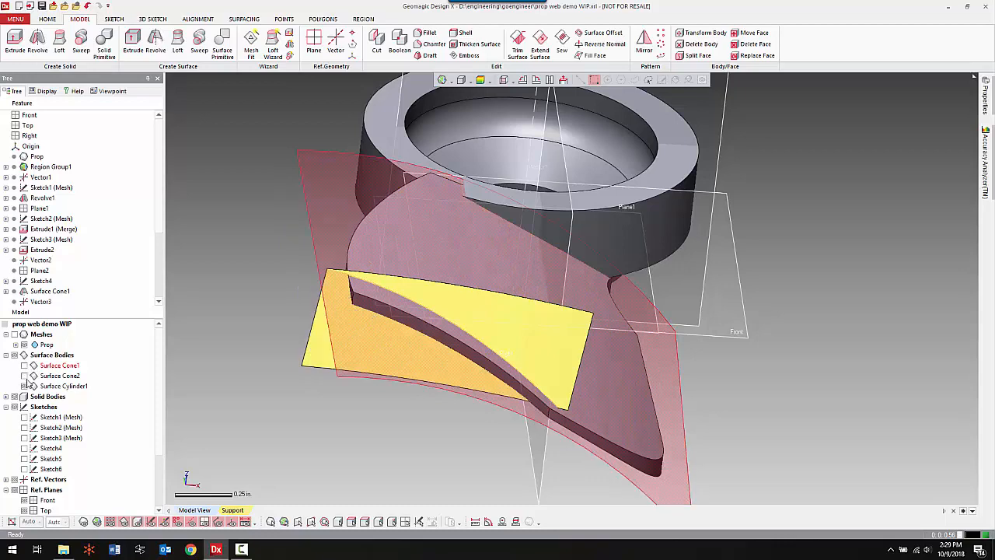
left_click(24, 376)
right_click_drag(619, 354, 571, 315)
right_click_drag(532, 374, 533, 205)
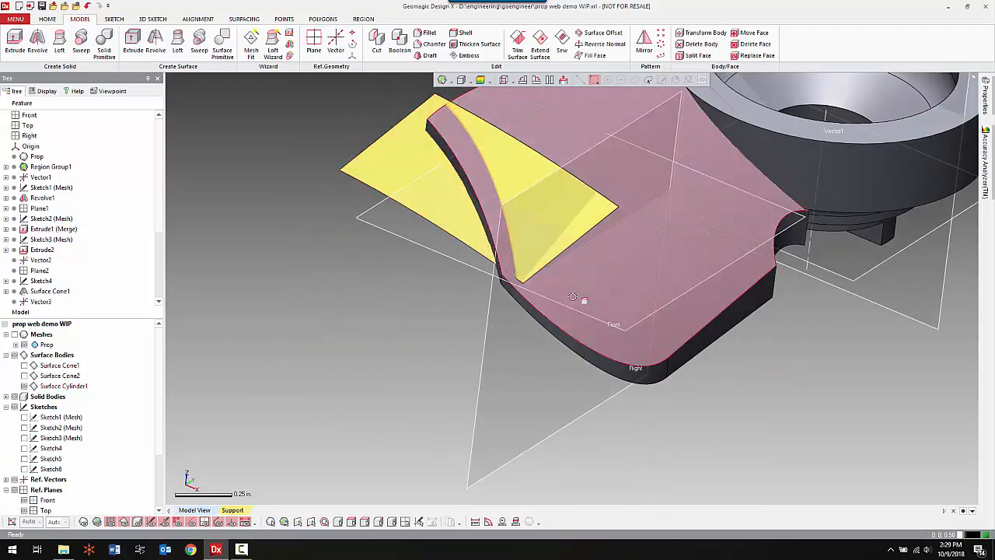
Edit the cylinder surface's revolve and widen its mid-plane angle to 24°.
right_click_drag(450, 326, 539, 220)
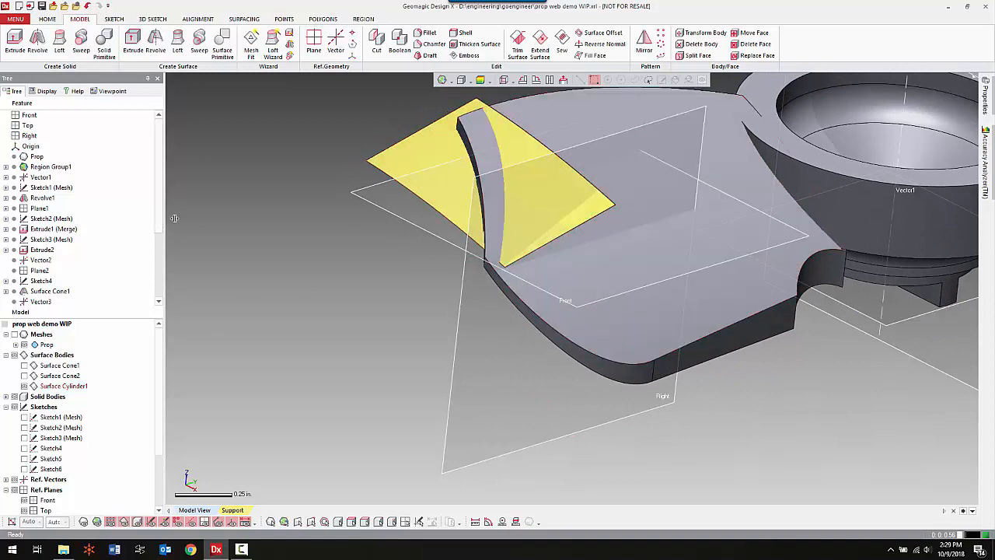
left_click(427, 179)
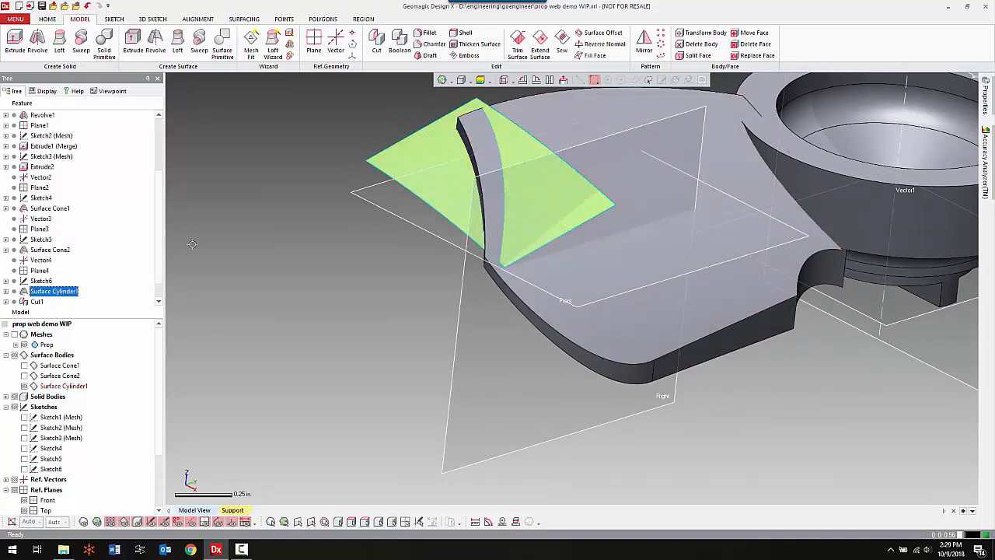
double_click(62, 291)
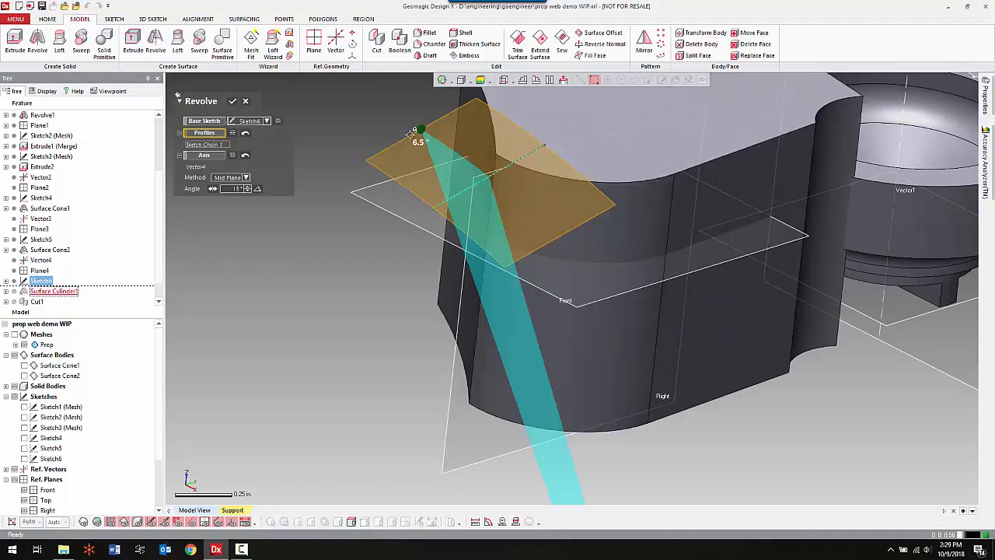
left_click_drag(418, 130, 369, 105)
right_click_drag(566, 218, 449, 243)
left_click(235, 101)
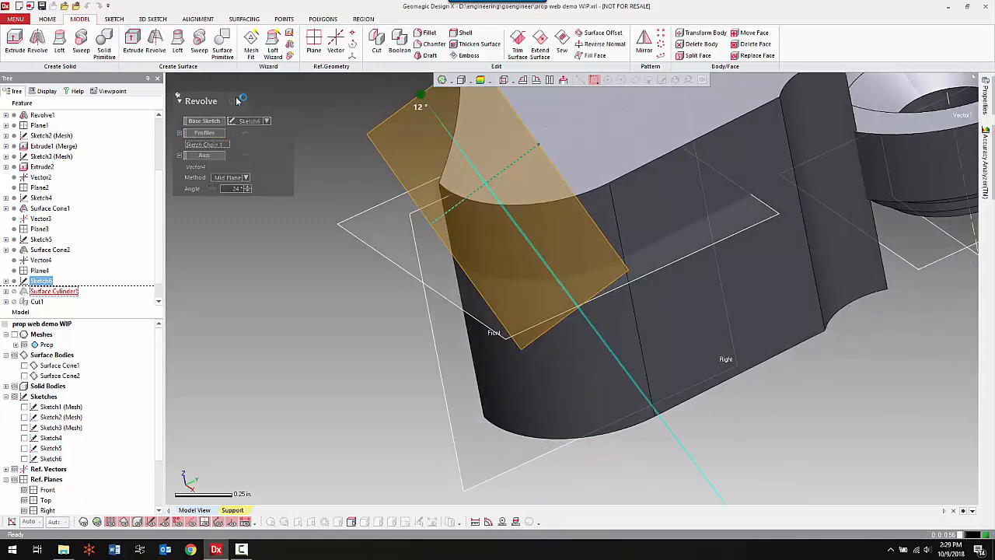
Edit the cylinder surface's profile sketch, Sketch6, and lengthen its line outward at the end away from the blade.
right_click_drag(370, 258, 443, 233)
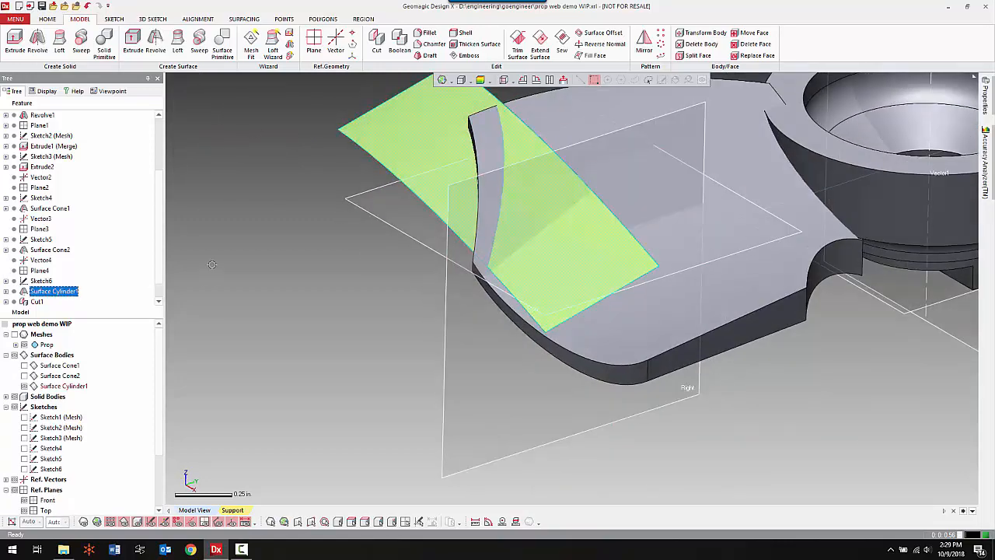
double_click(41, 280)
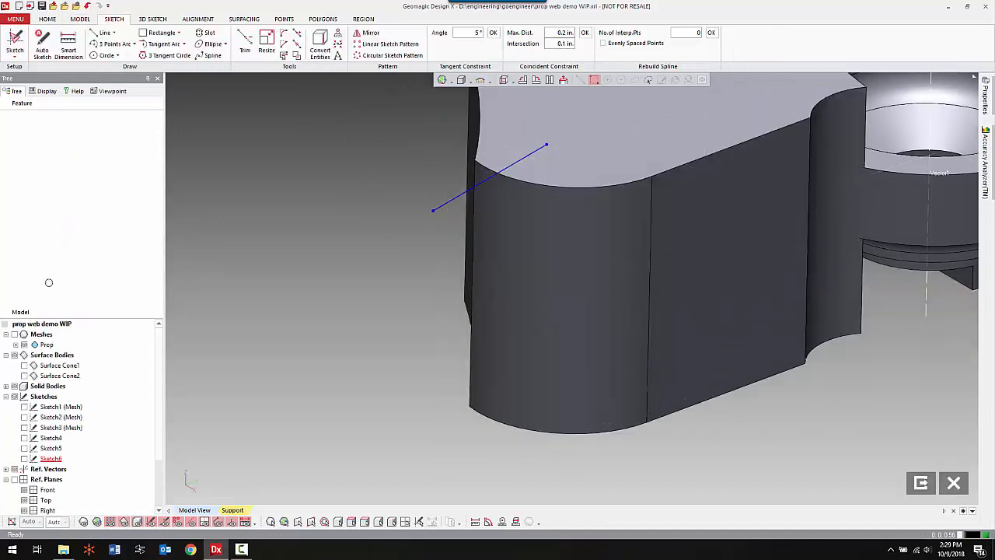
right_click(267, 254)
left_click(406, 231)
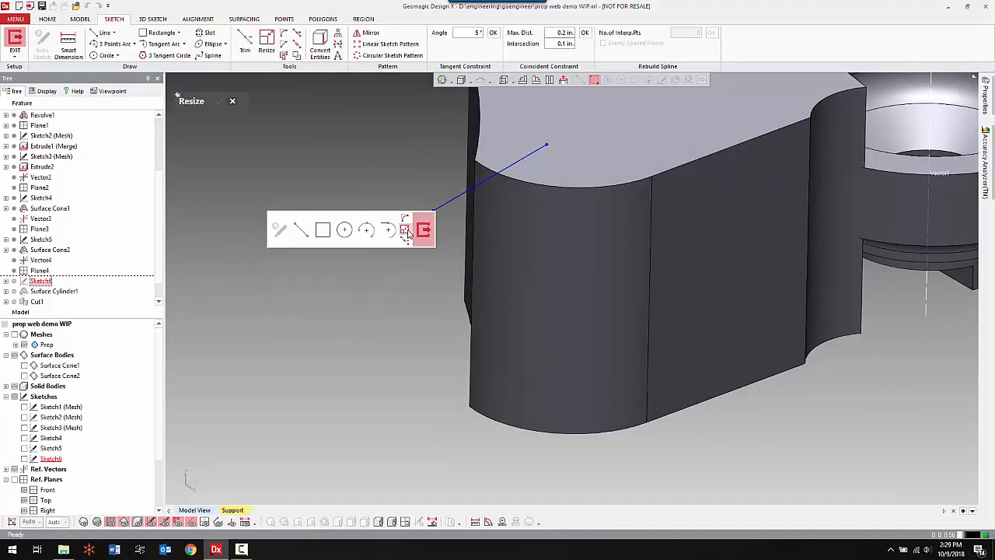
left_click_drag(433, 210, 350, 258)
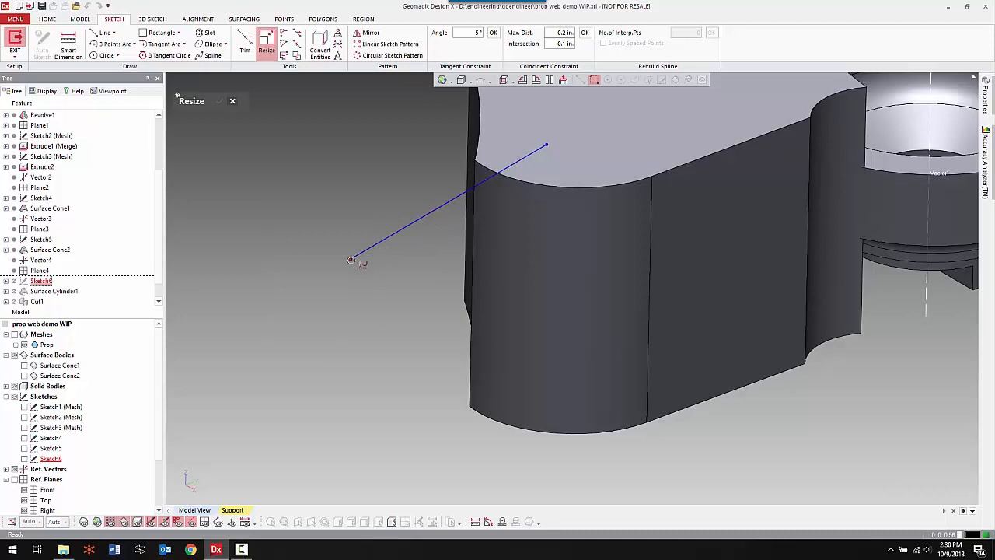
right_click(234, 146)
left_click(241, 123)
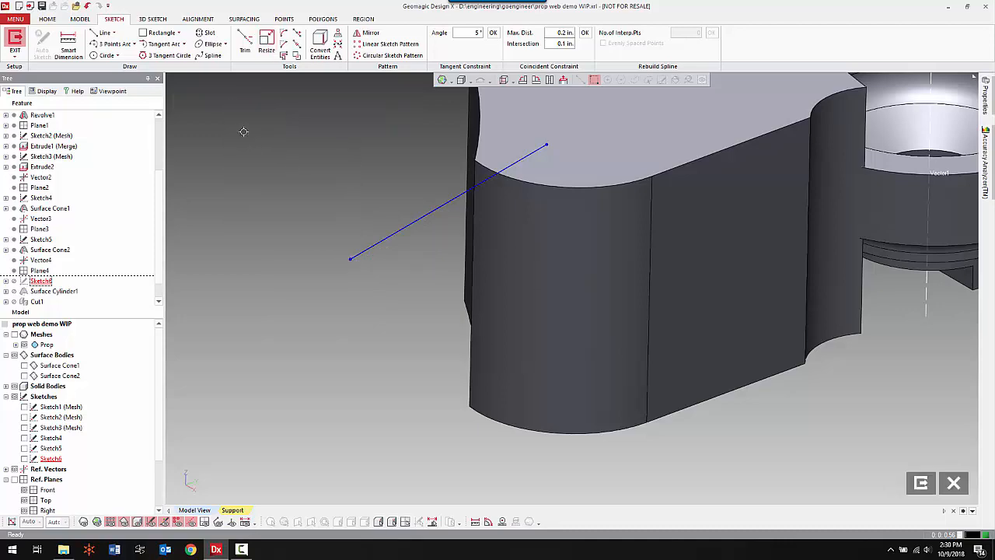
left_click(16, 40)
Cut the thin blade solid with the enlarged cylinder surface, keeping the large blade portion on the hub side.
right_click_drag(636, 222, 425, 229)
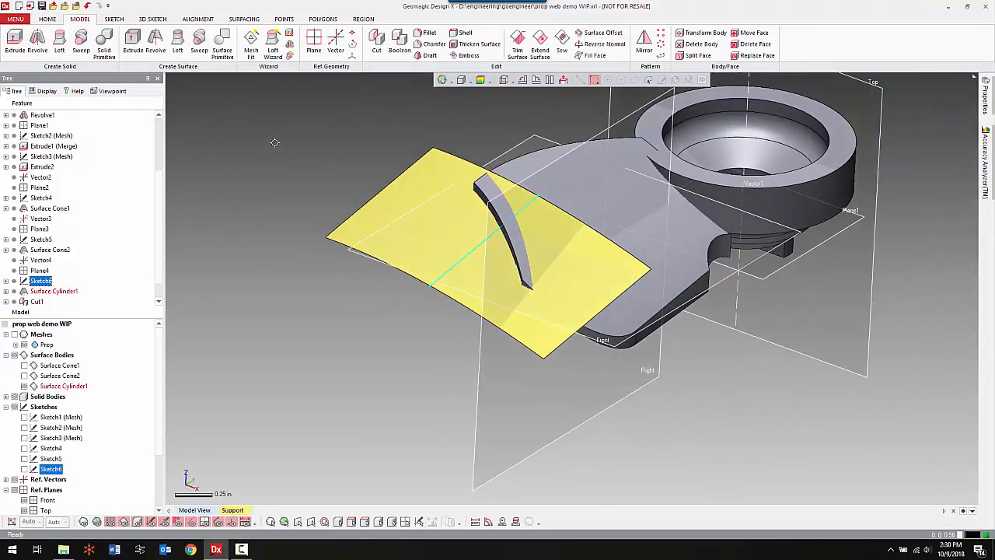
left_click(275, 147)
left_click(376, 43)
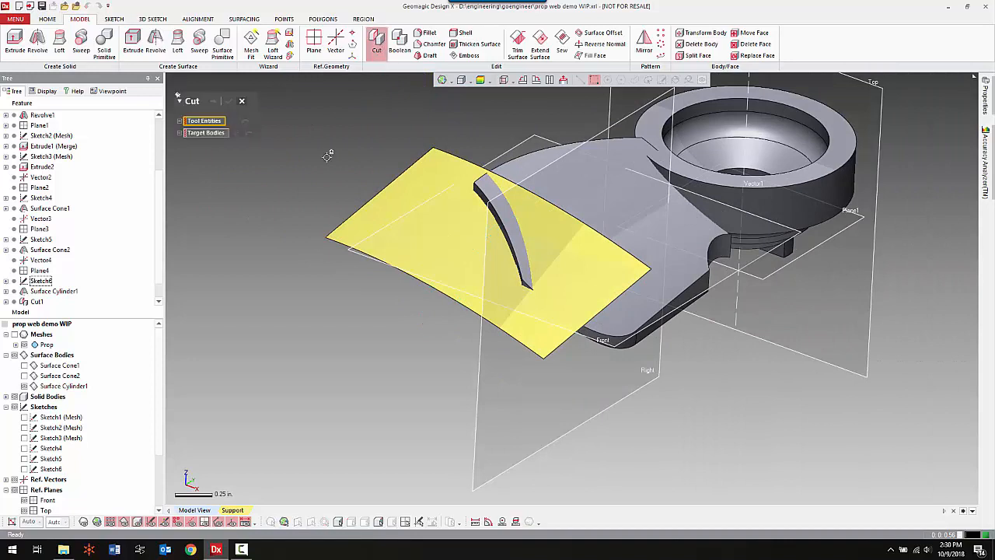
left_click(391, 211)
left_click(220, 145)
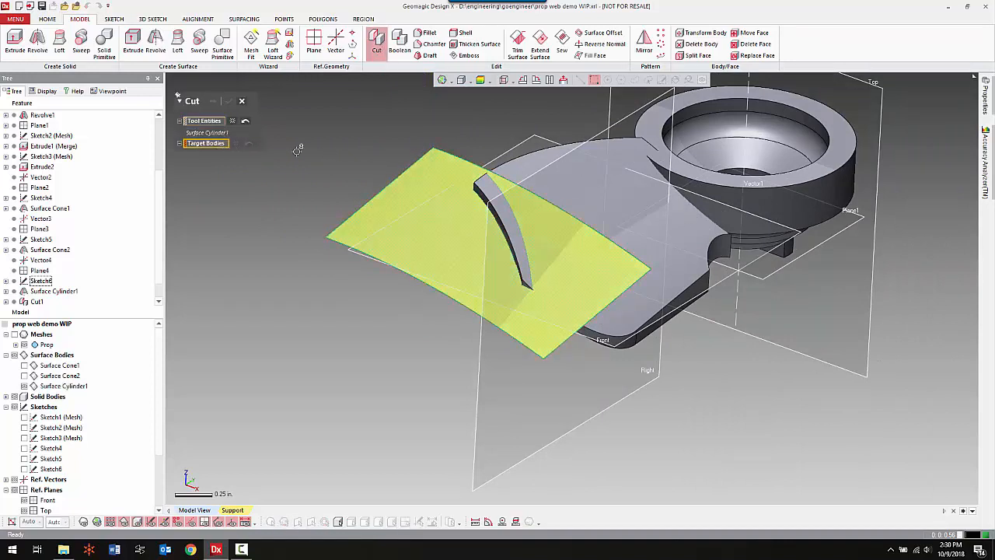
left_click(550, 174)
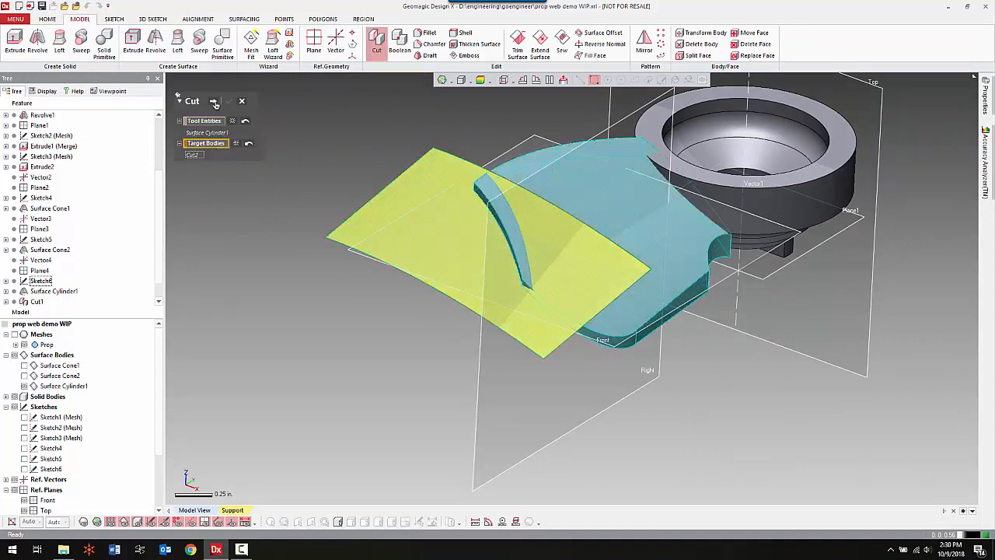
left_click(214, 102)
left_click(589, 250)
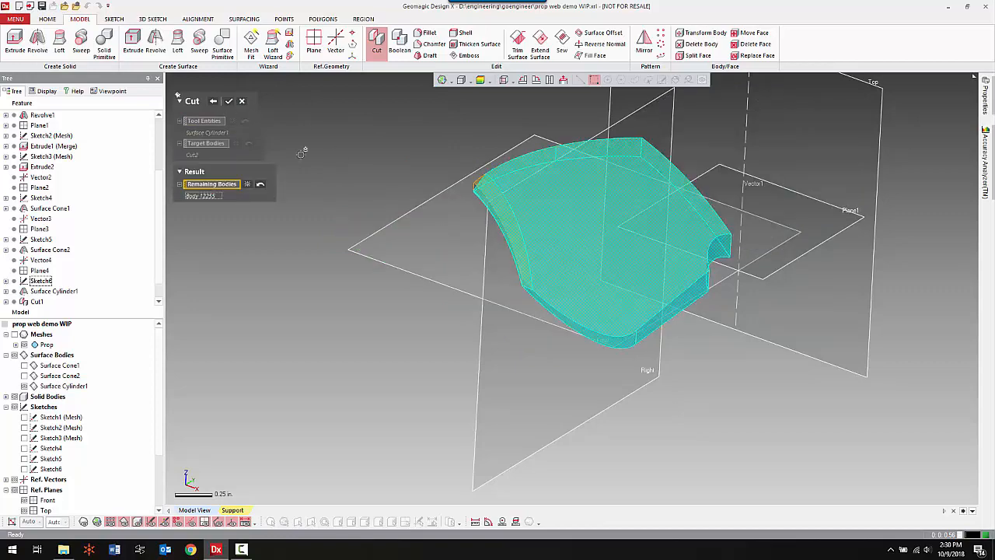
left_click(227, 101)
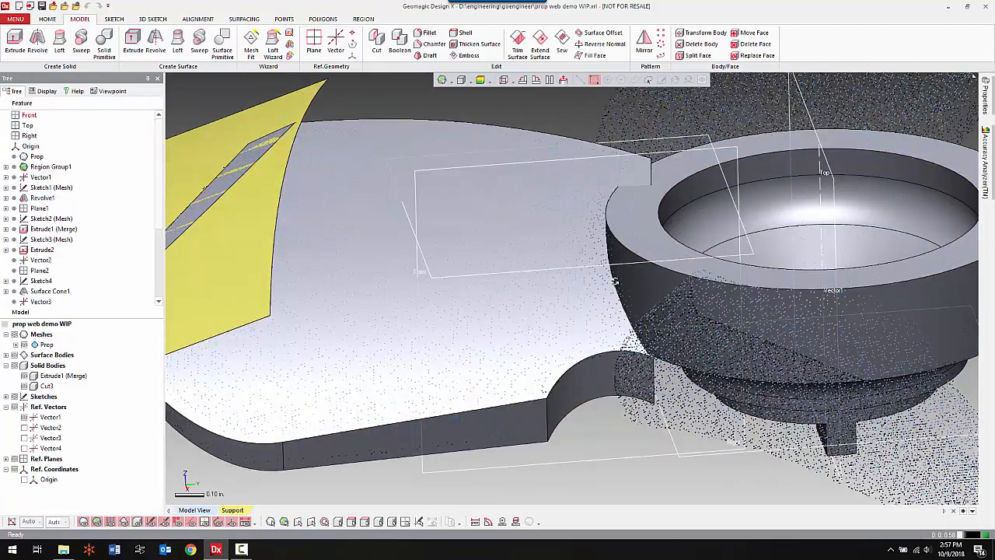
Examine where the blade solid meets the hub, comparing both sides of the joint with the scan mesh.
scroll(614, 281, "up", 1)
right_click_drag(614, 281, 558, 342, "ctrl")
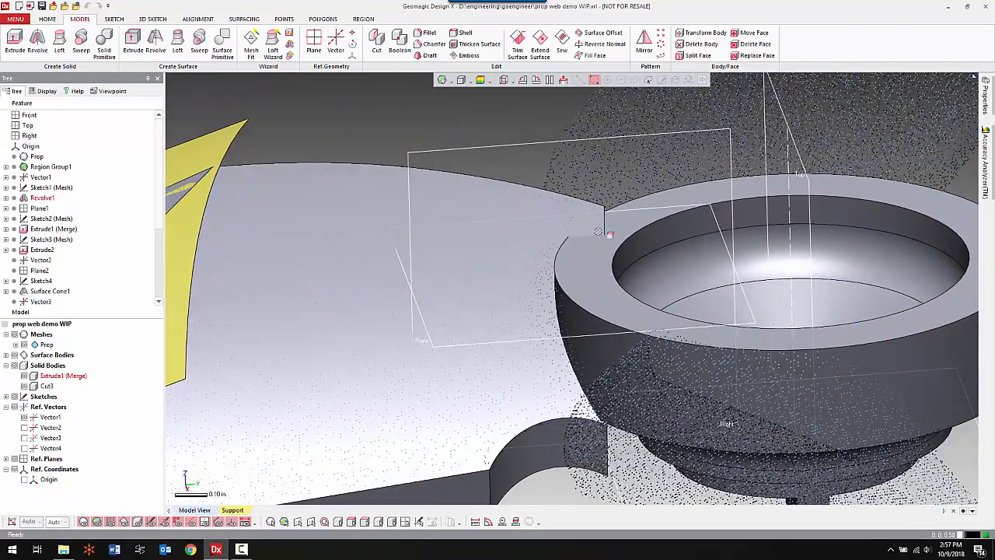
scroll(586, 226, "up", 3)
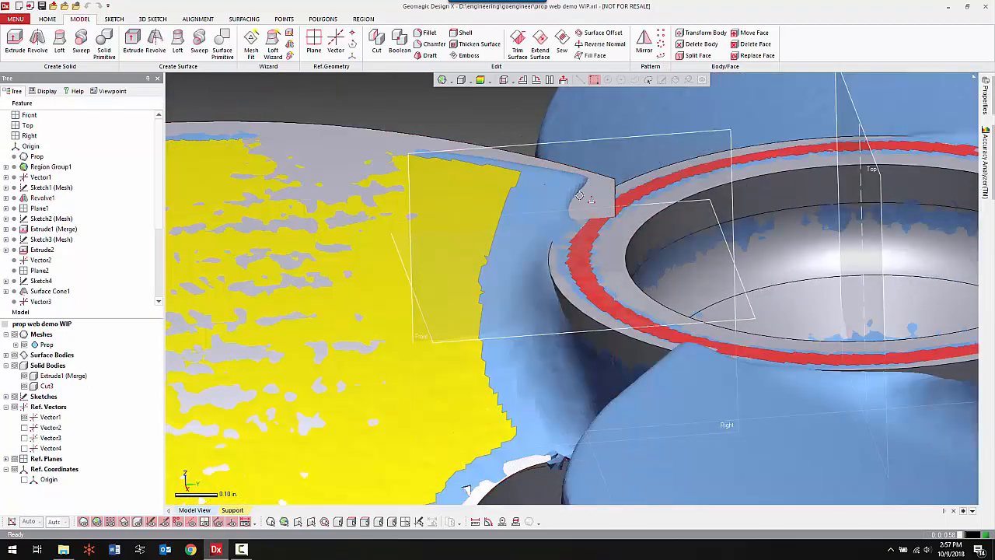
scroll(693, 390, "down", 2)
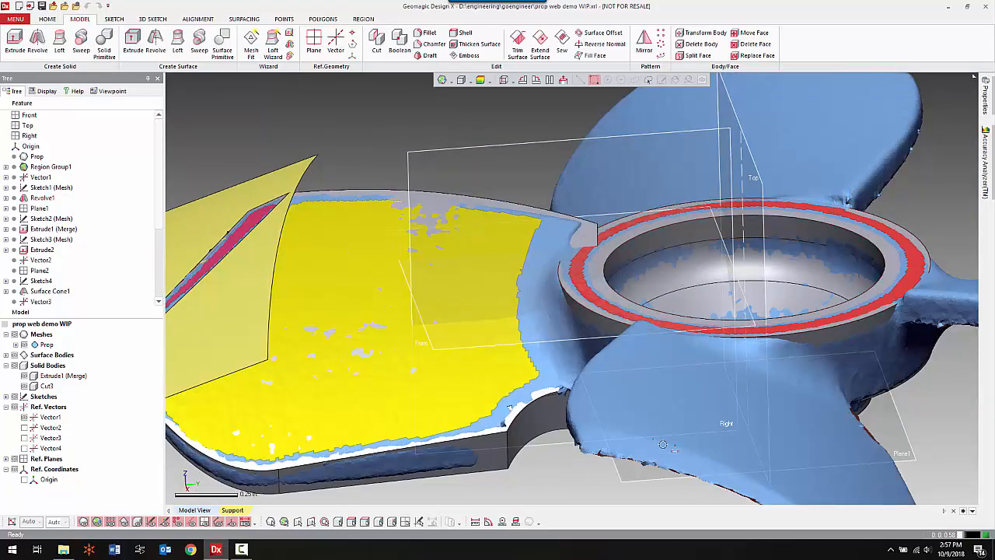
right_click_drag(662, 445, 572, 243)
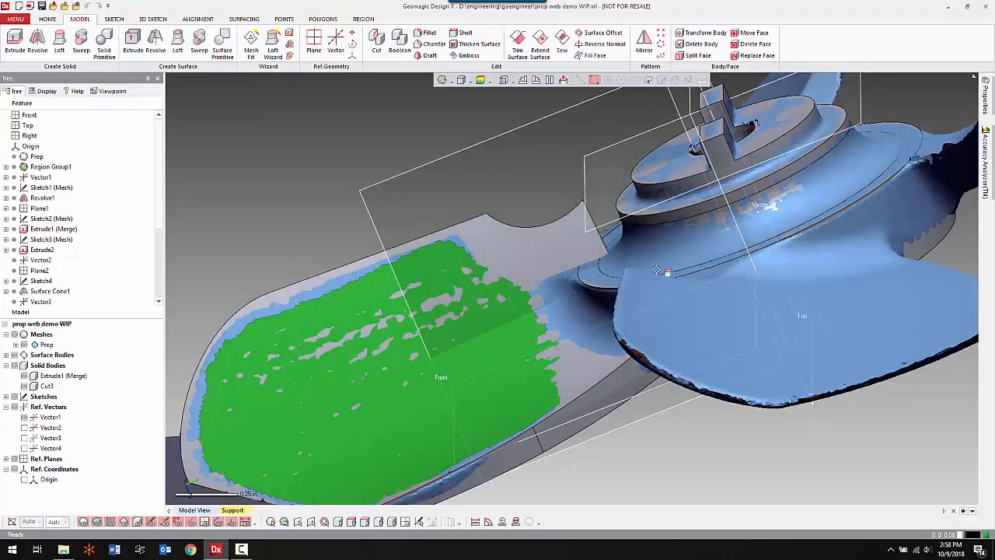
mouse_move(599, 274)
right_mouse_down()
mouse_move(632, 300)
mouse_move(760, 342)
mouse_move(751, 345)
right_mouse_up()
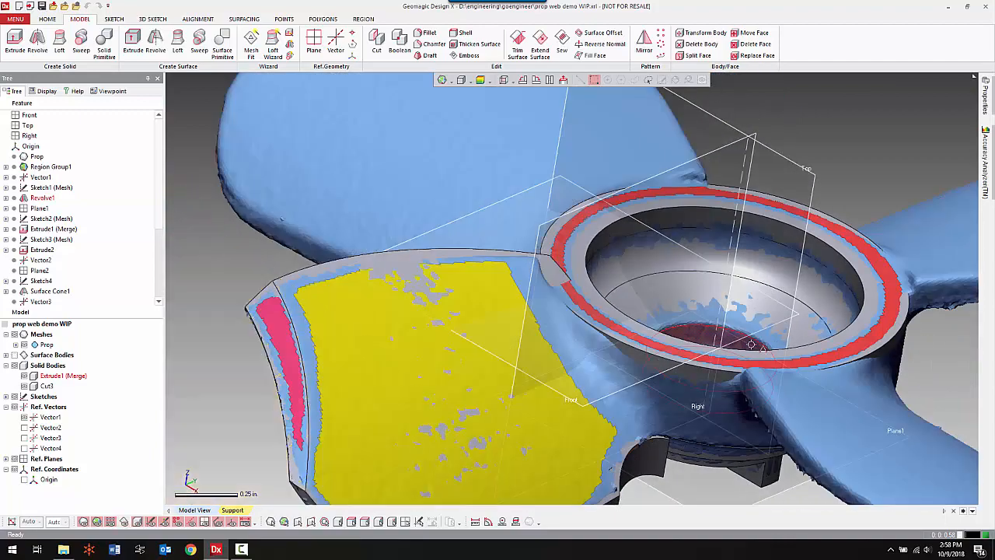
Start a mesh sketch with the rotational method, using Vector1 as central axis and the Top plane as base plane.
right_click(851, 131)
left_click(861, 112)
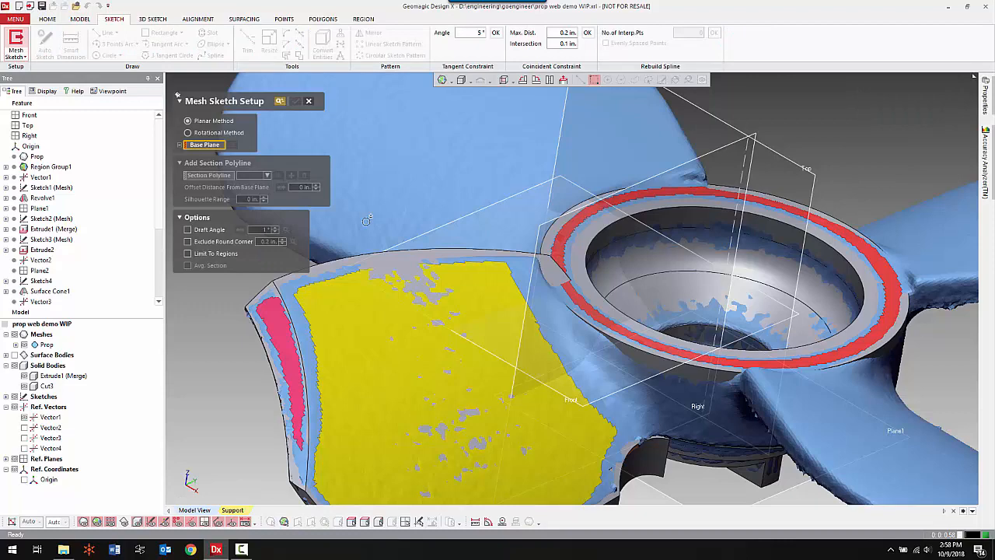
left_click(233, 134)
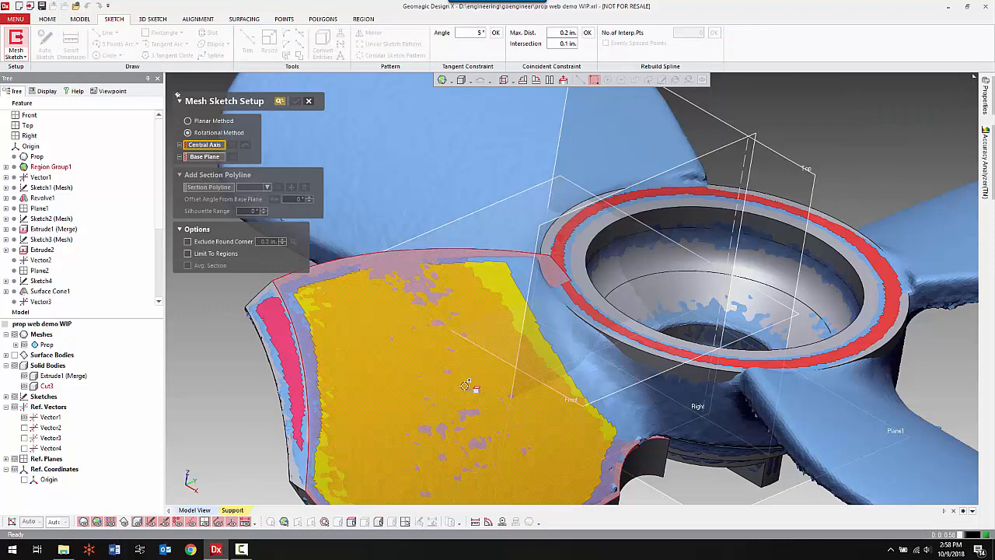
left_click(736, 235)
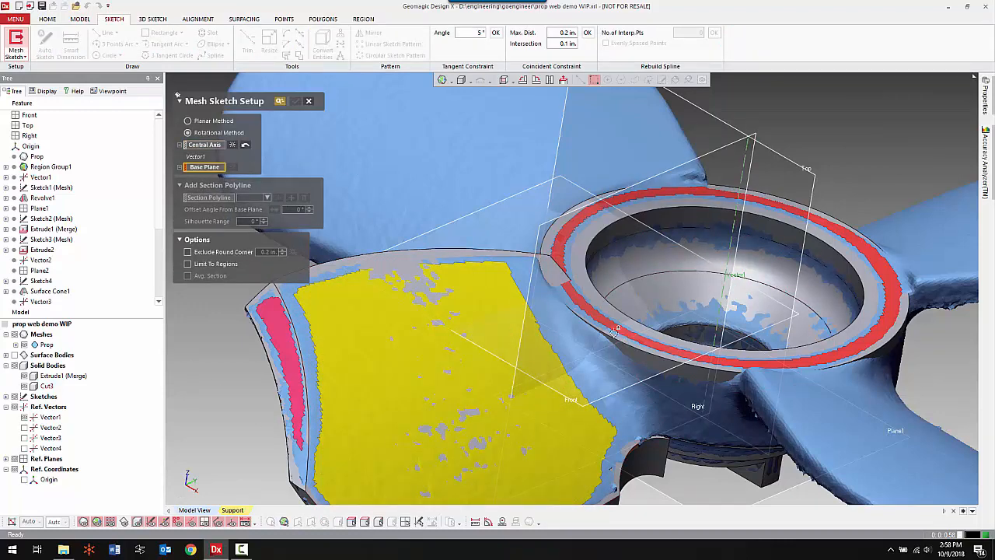
left_click(712, 126)
Rotate the section to a 51.5° offset angle, limit it to the blade side of the axis, and create the mesh sketch.
right_click_drag(724, 327, 617, 325)
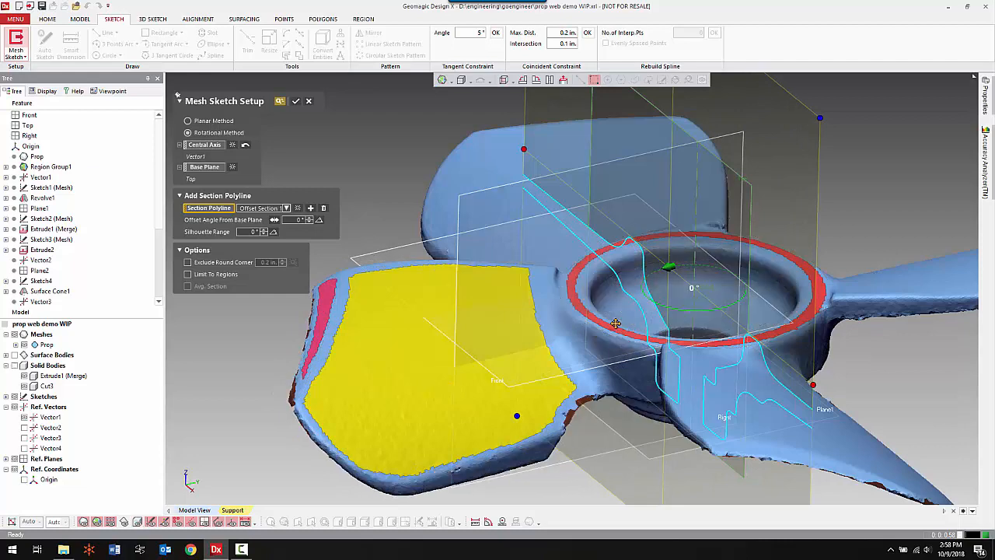
left_click_drag(660, 295, 710, 329)
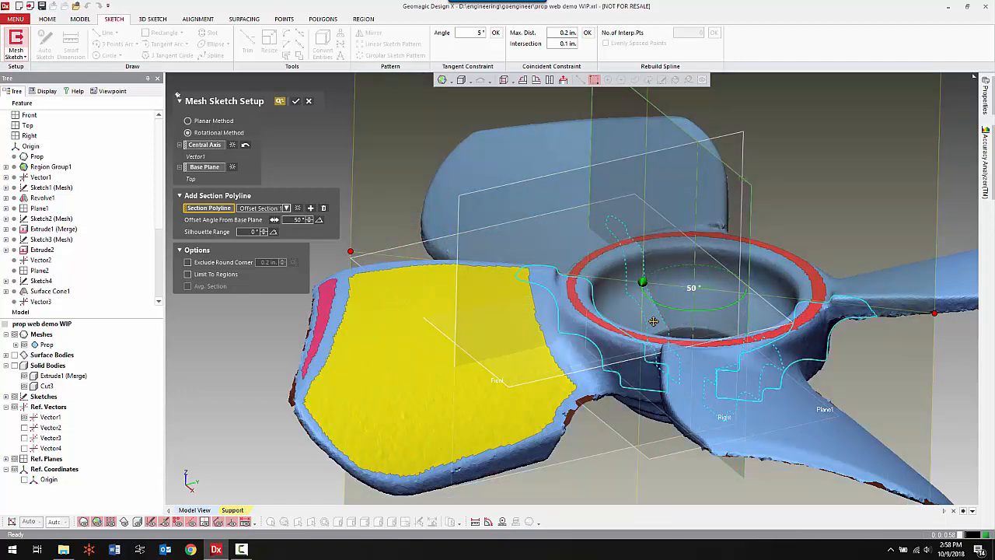
left_click_drag(669, 309, 674, 317)
scroll(720, 378, "down", 3)
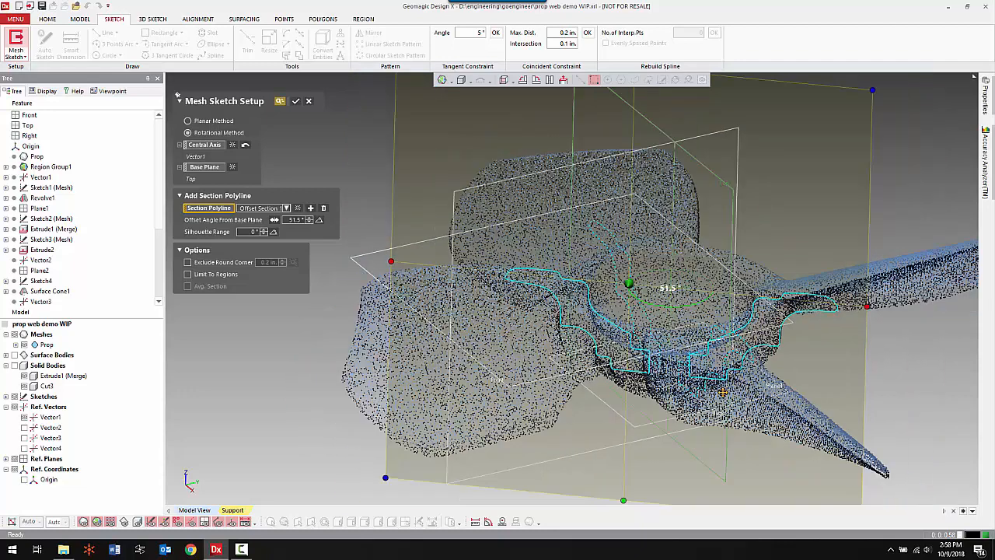
left_click_drag(788, 300, 651, 298)
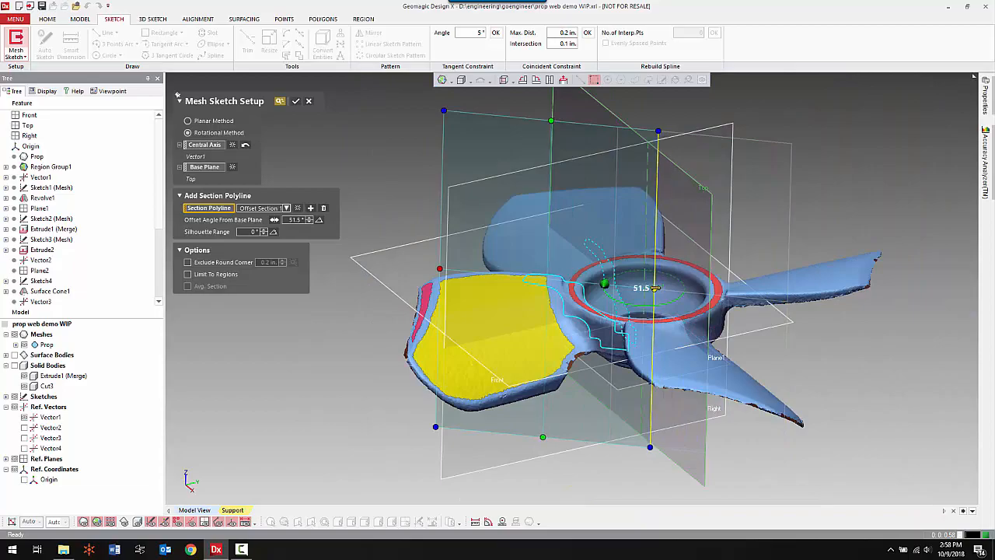
left_click(298, 102)
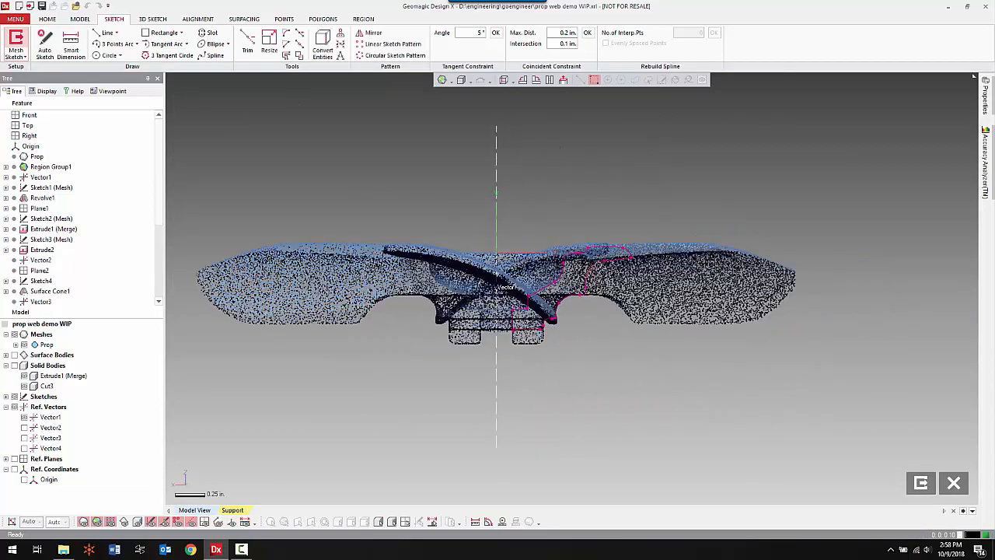
Hide the scan mesh and convert the hub's top edge into a line in the mesh sketch.
scroll(586, 211, "up", 5)
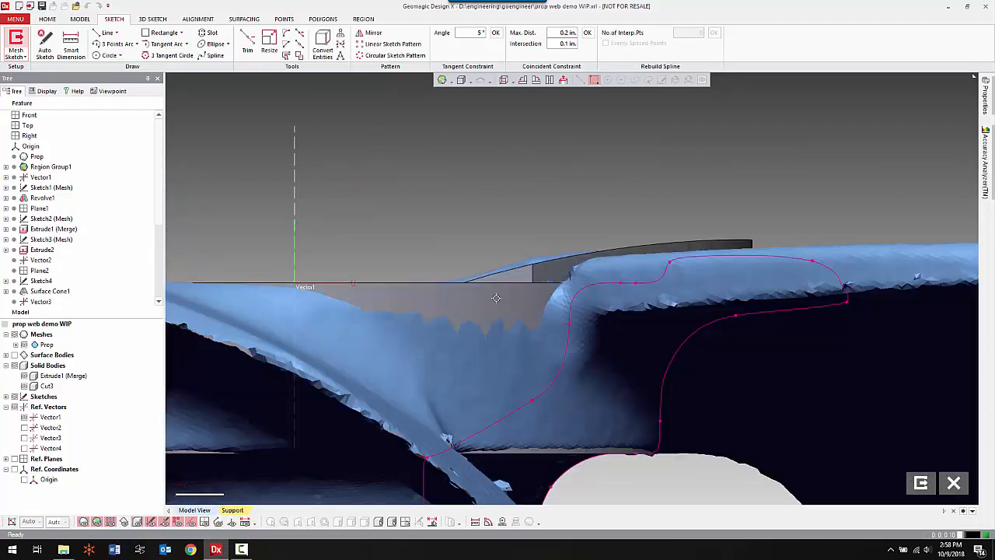
key("ctrl+1")
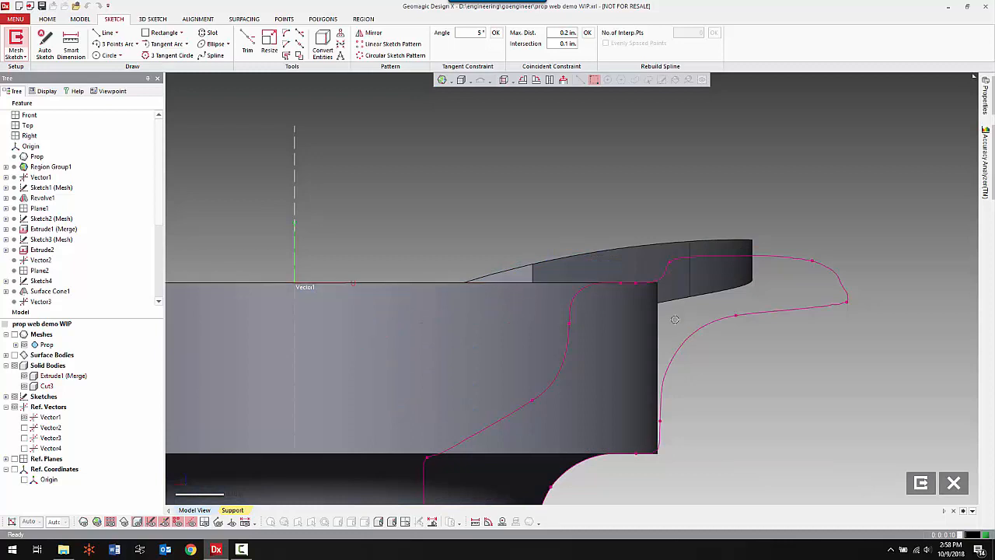
left_click(322, 44)
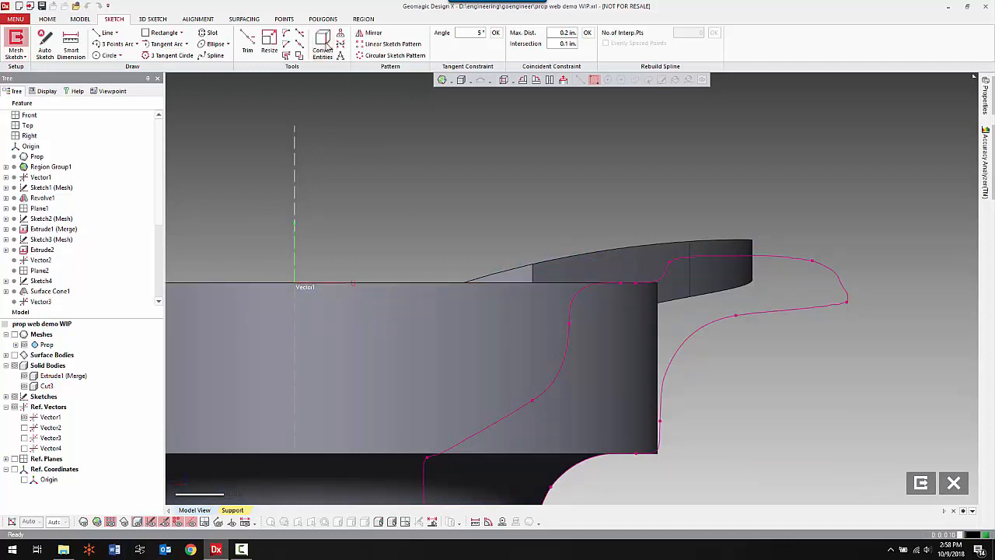
left_click(464, 283)
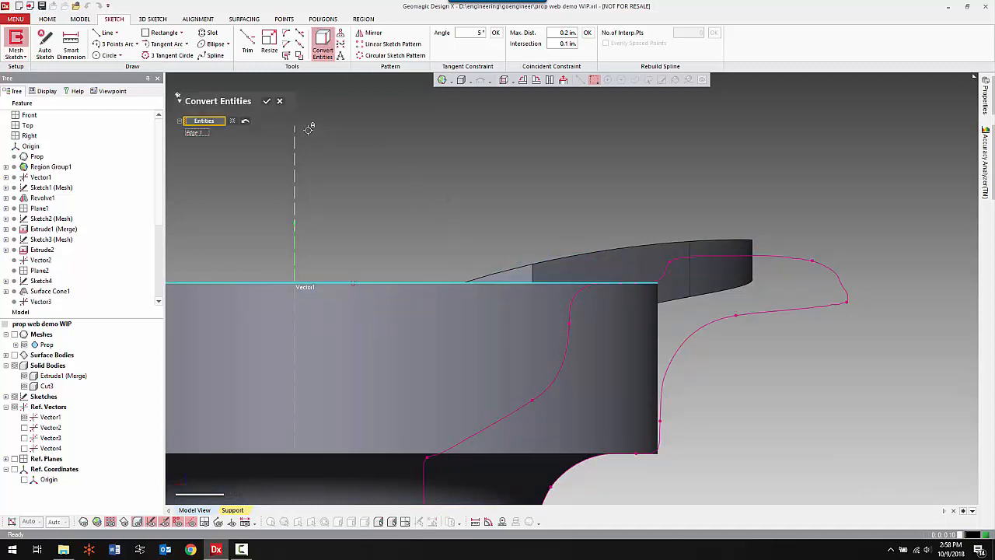
left_click(267, 103)
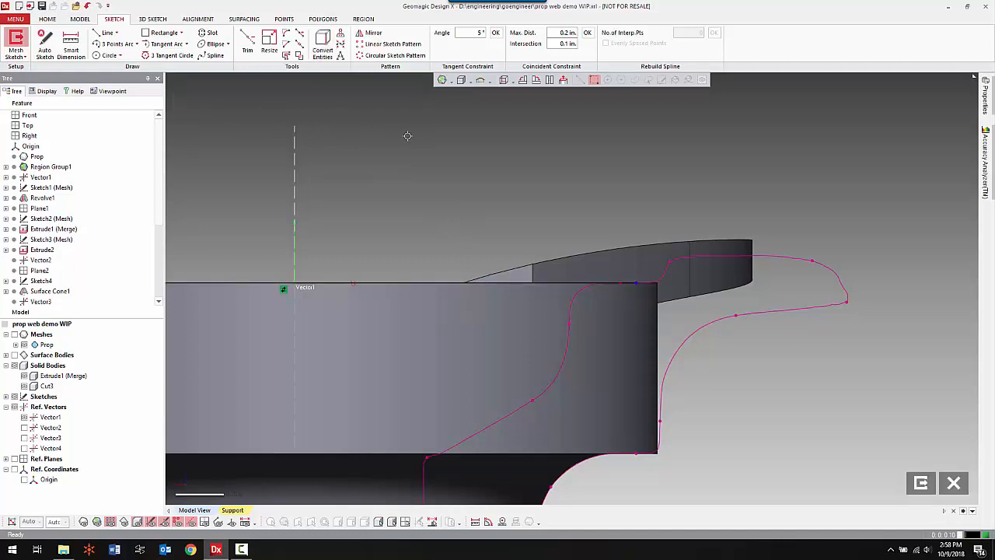
Hide the solid bodies and sketch a slanted line about 0.33 in long, rising outward from the section's step beside the hub edge line.
key("ctrl+5")
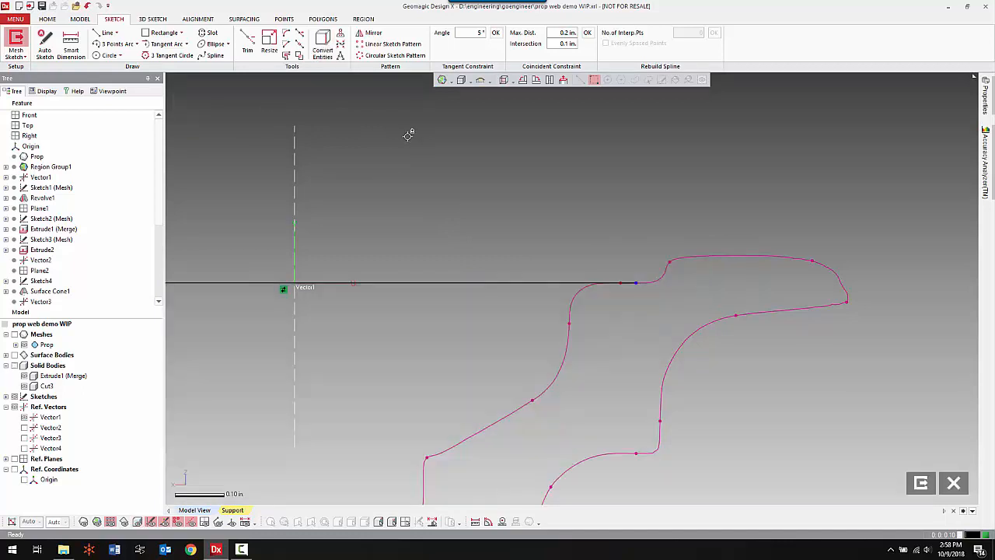
right_click(565, 186)
left_click(599, 164)
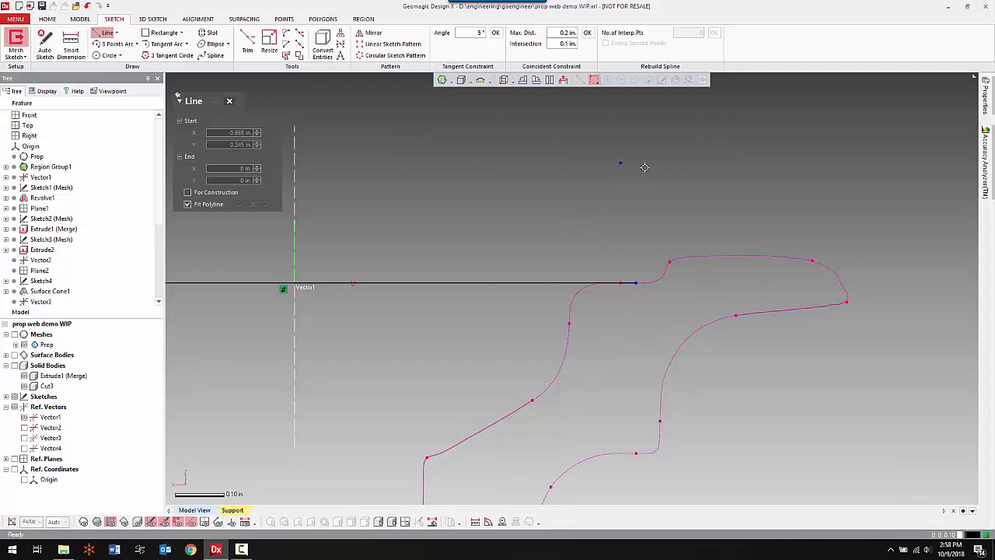
left_click(666, 269)
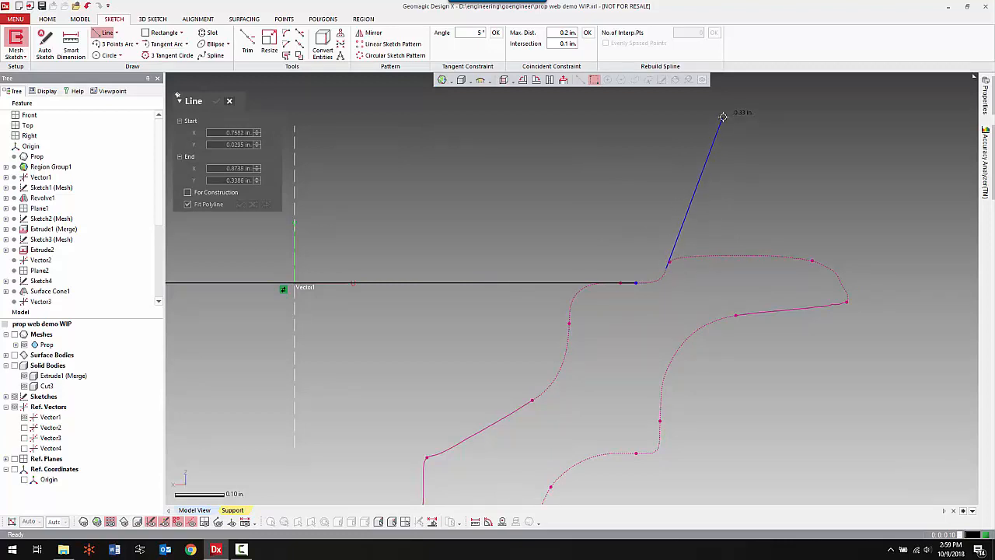
right_click(779, 180)
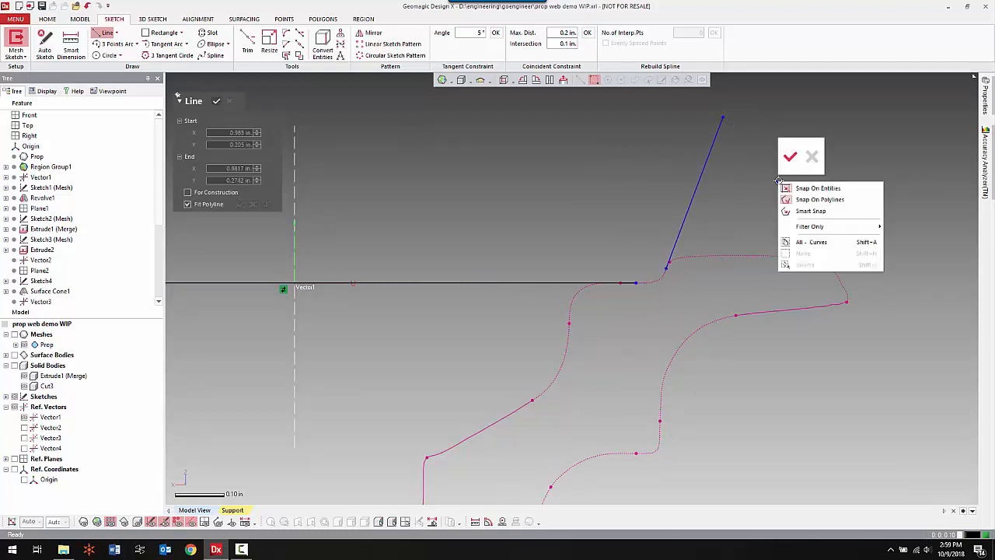
left_click(788, 149)
Fillet the corner between the hub edge line and the slanted line, sizing the radius to follow the scan section curve.
right_click(791, 177)
left_click(926, 140)
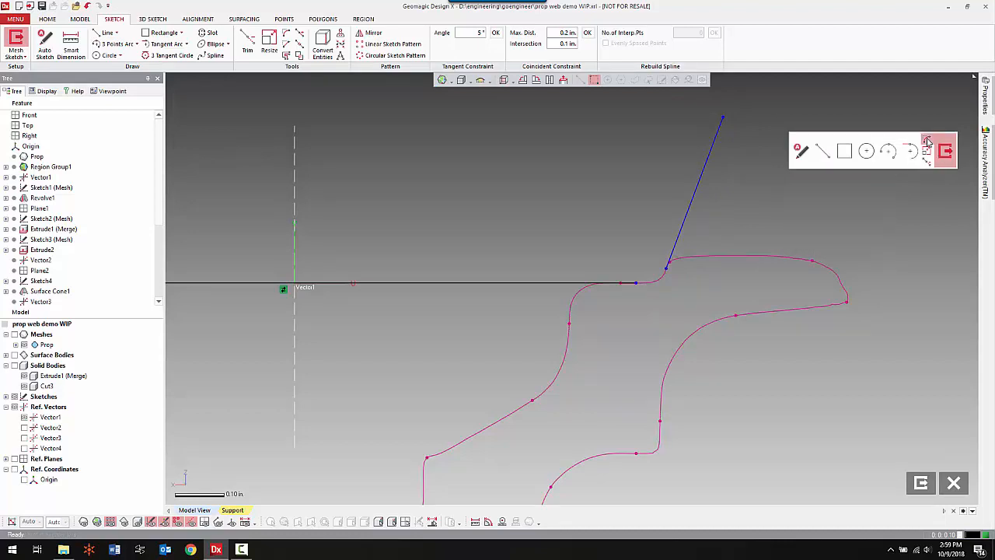
left_click(578, 281)
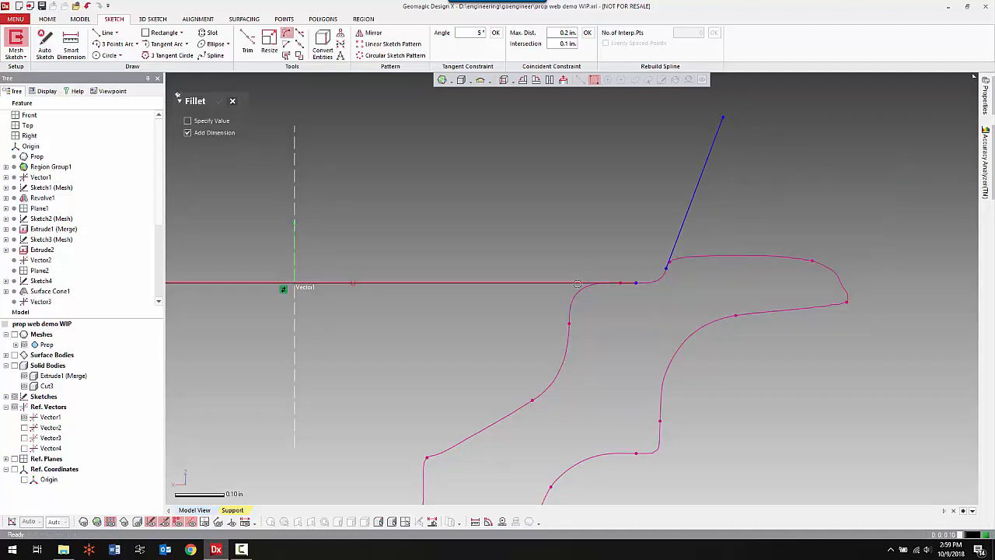
left_click(681, 230)
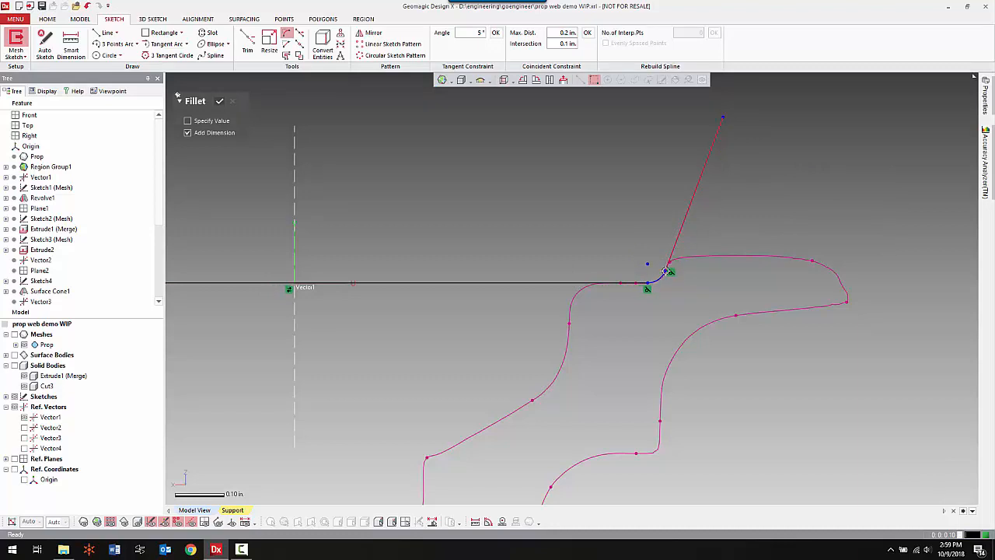
left_click(666, 271)
scroll(723, 284, "down", 4)
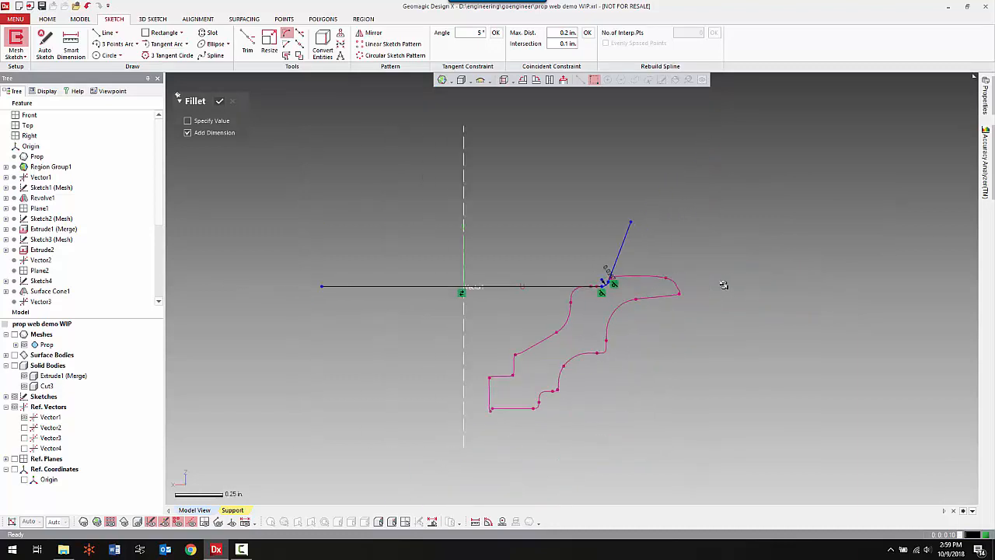
right_click(325, 179)
left_click(340, 156)
Shorten the hub edge line so its inner end stops on the blade side of the central axis, and exit the mesh sketch.
right_click(338, 176)
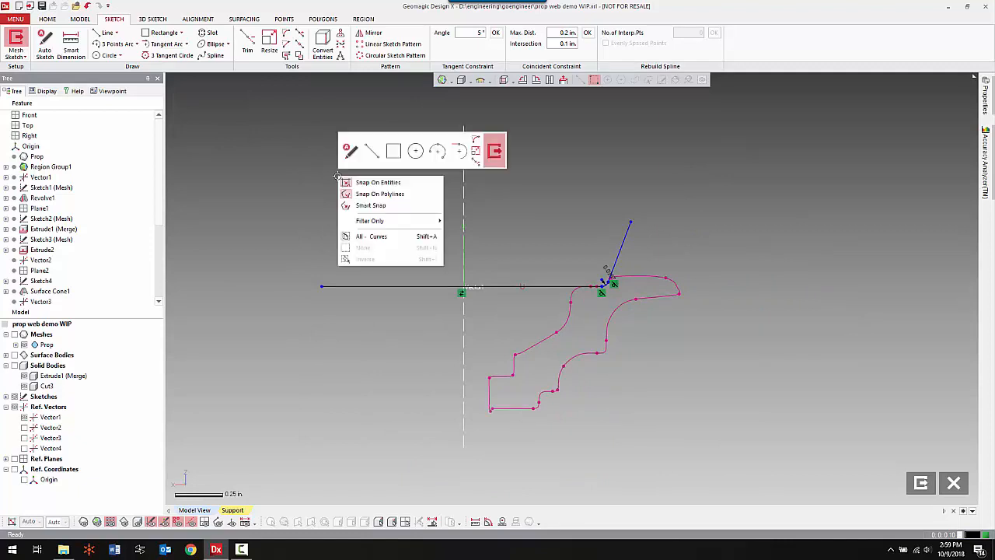
left_click(477, 151)
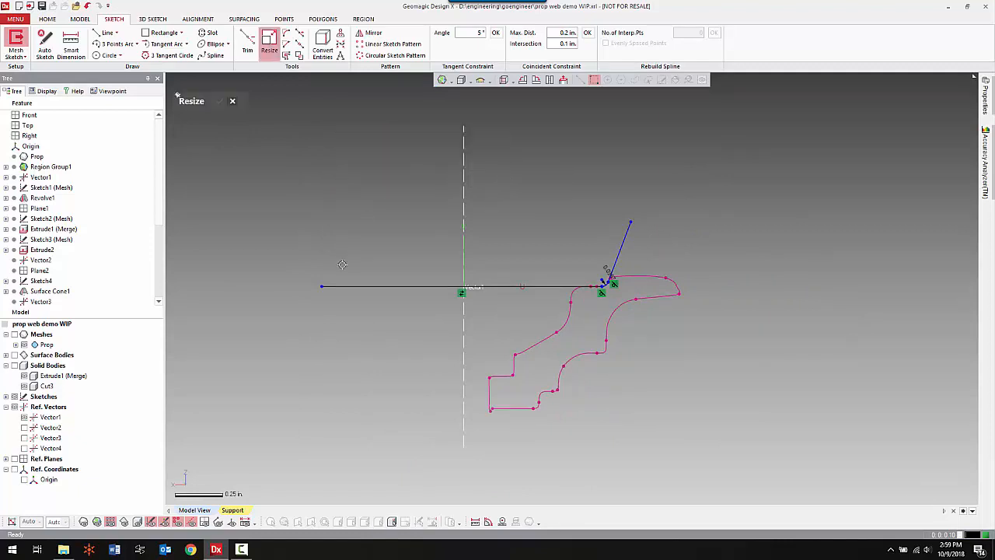
left_click_drag(325, 288, 465, 300)
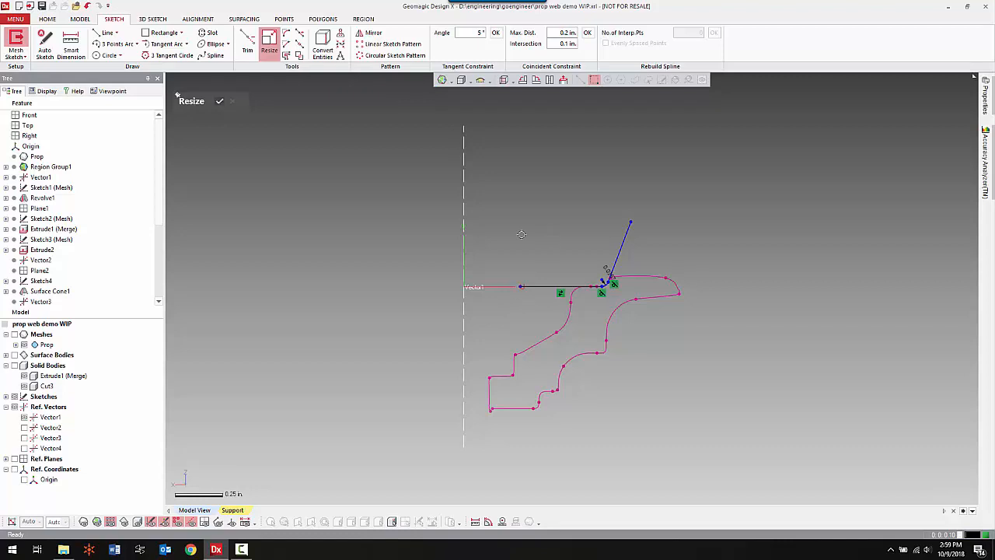
left_click(218, 103)
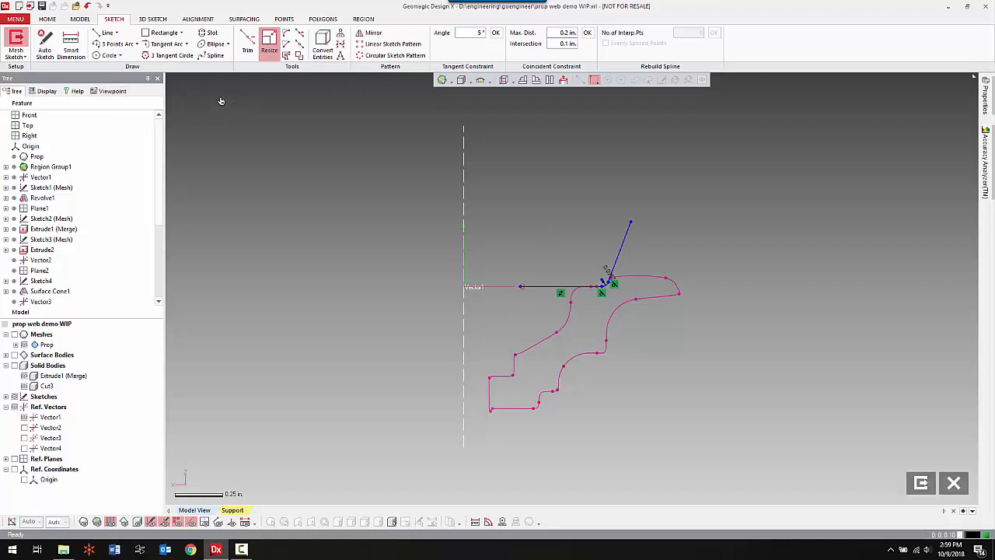
right_click(260, 160)
left_click(417, 138)
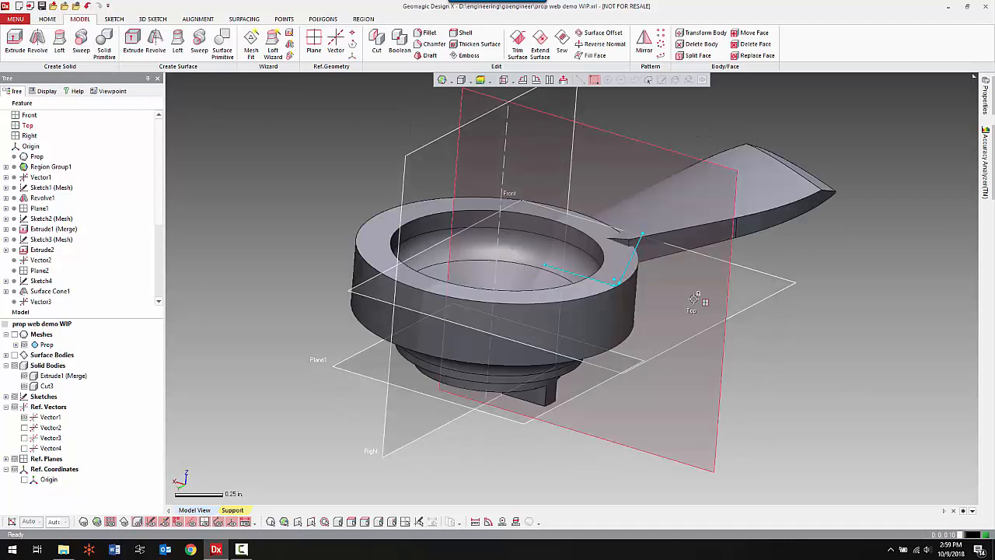
Revolve the sketch chain as a surface about Vector1 in one direction by 75°, sweeping it across the blade root.
scroll(666, 275, "up", 5)
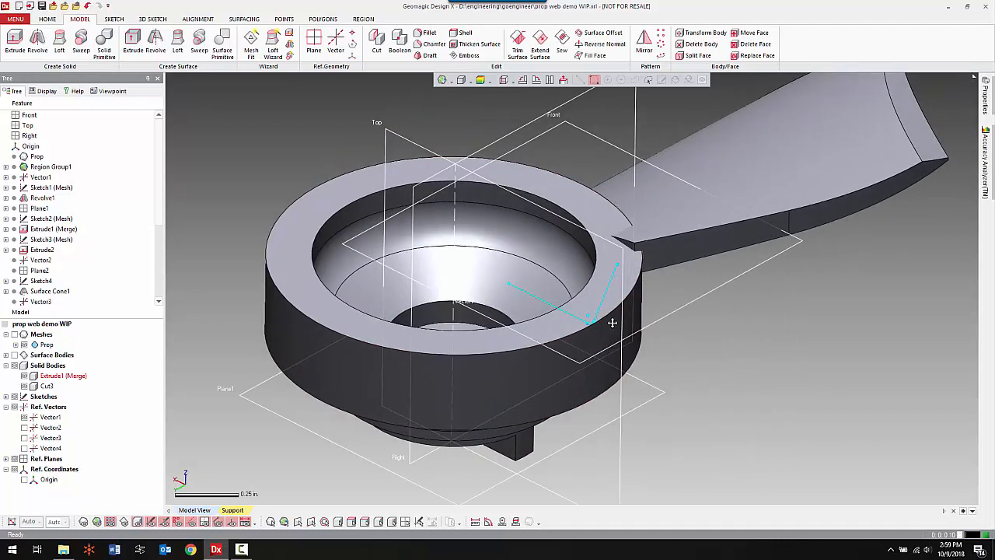
left_click(155, 41)
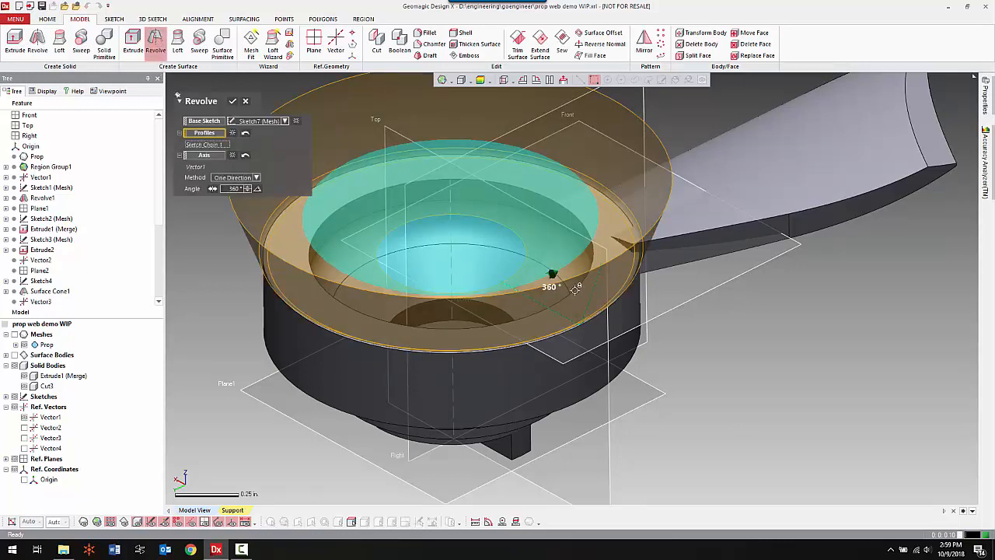
left_click_drag(548, 278, 571, 185)
right_click_drag(579, 198, 791, 291)
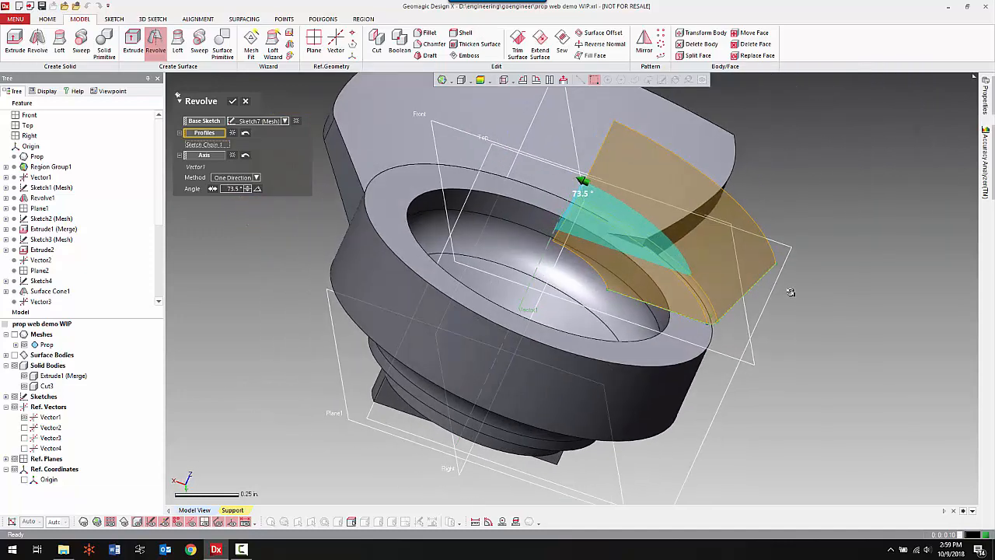
right_click_drag(552, 220, 615, 244)
scroll(616, 244, "up", 3)
right_click_drag(615, 200, 538, 235)
left_click_drag(540, 200, 533, 186)
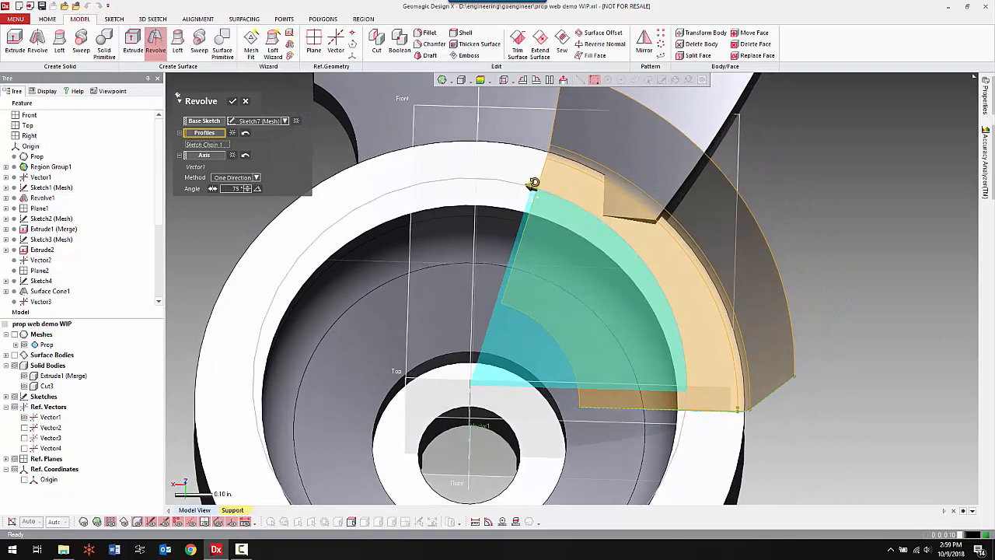
right_click_drag(534, 188, 432, 202)
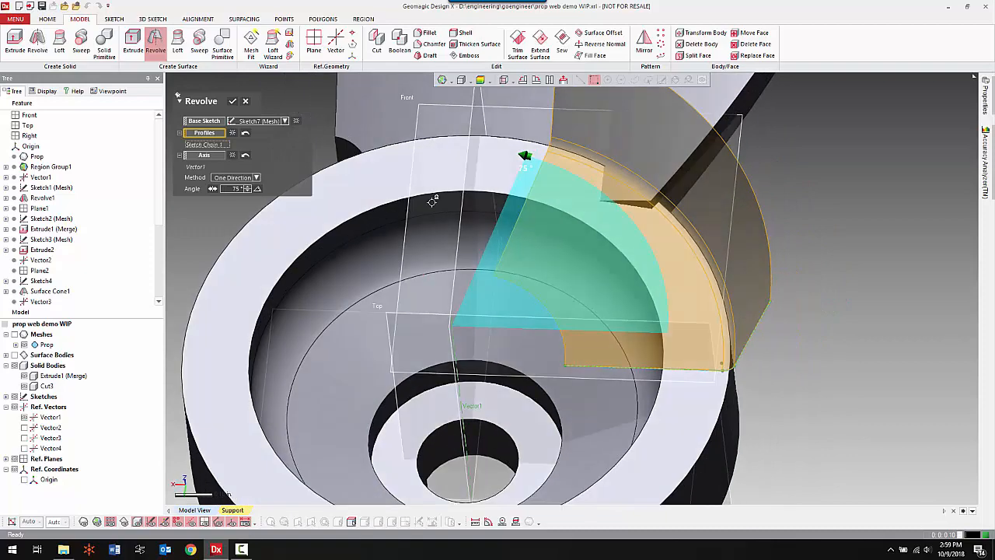
left_click(231, 102)
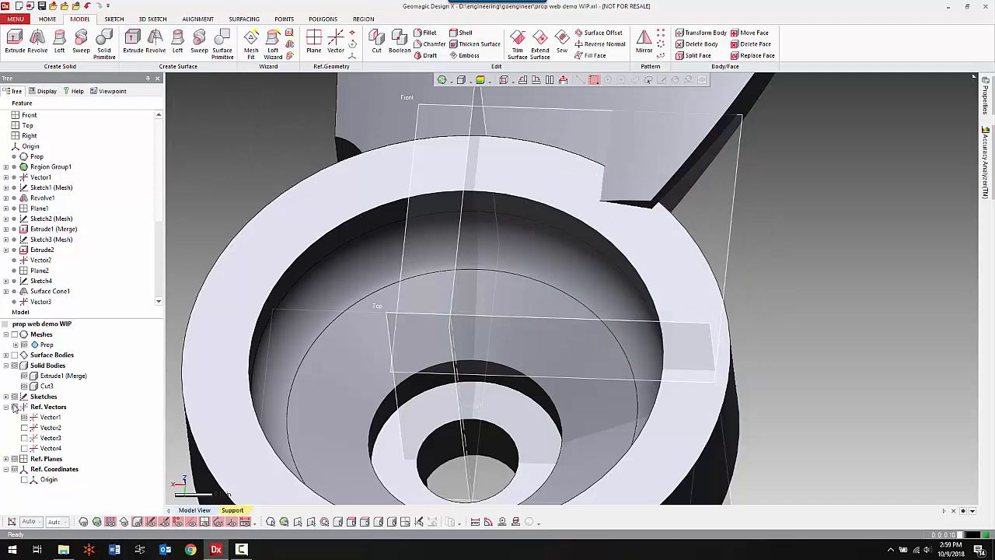
Display the surface bodies with the fitted cylinder hidden, so only the revolved surface shows.
left_click(7, 355)
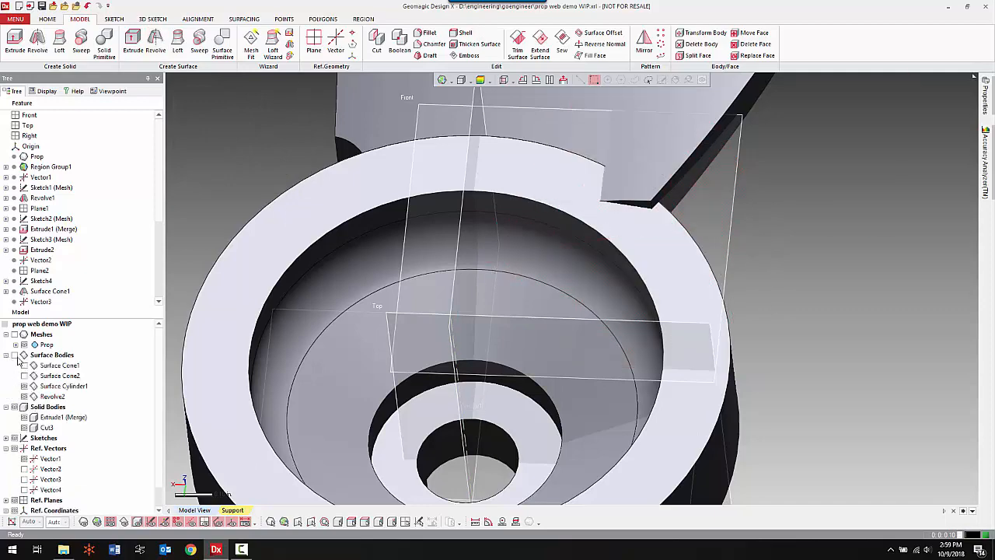
left_click(24, 386)
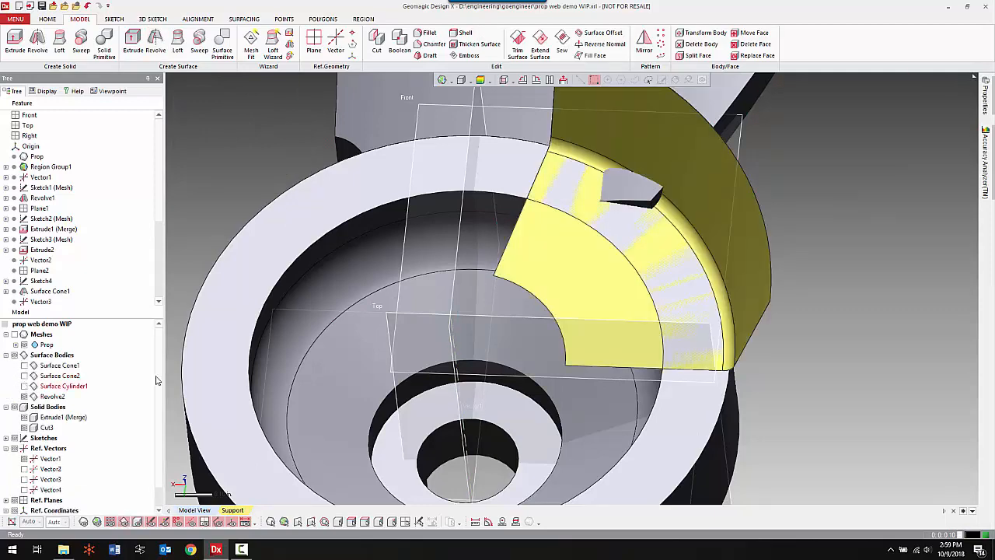
right_click_drag(553, 287, 593, 359)
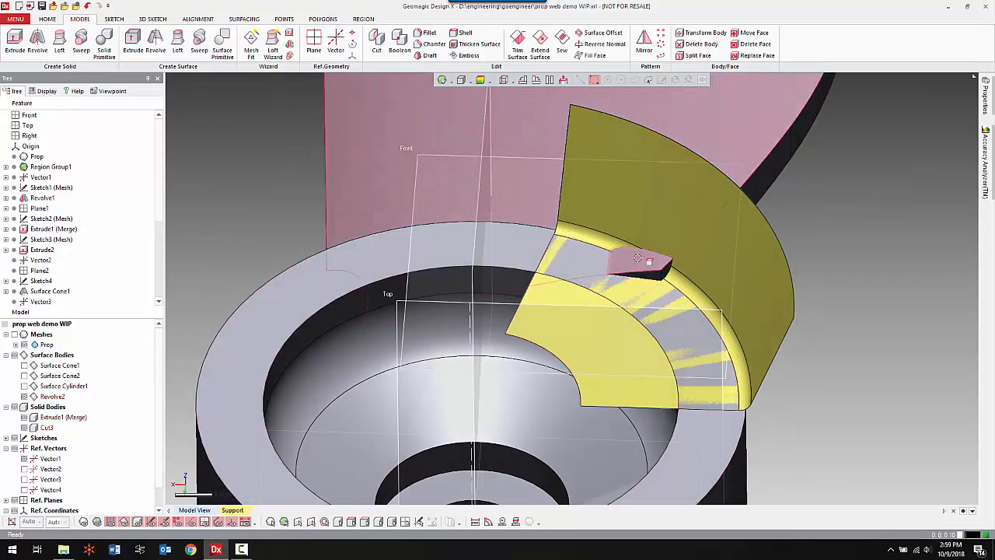
Cut the blade solid with the revolved surface, keeping the main blade body as the remaining body.
left_click(378, 41)
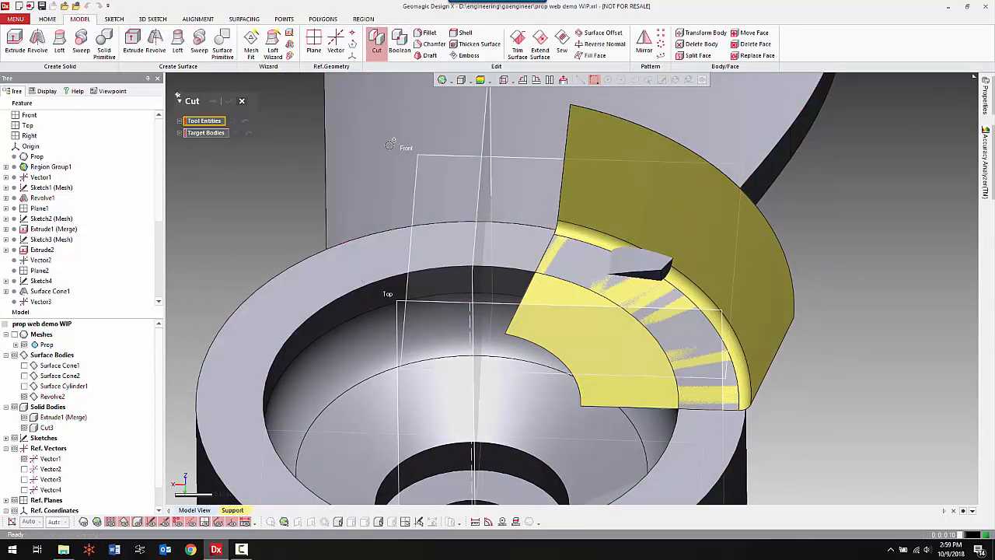
left_click(688, 164)
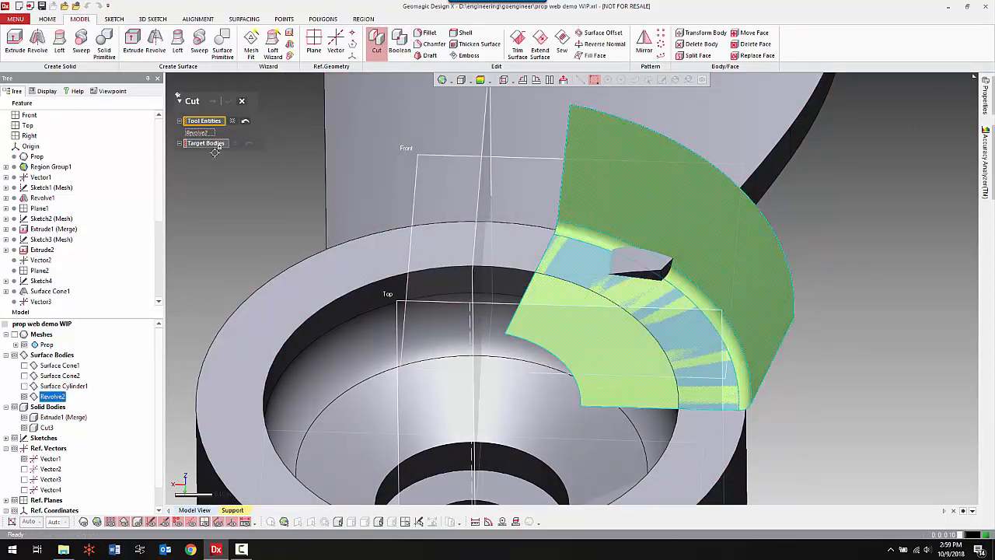
left_click(214, 146)
left_click(401, 153)
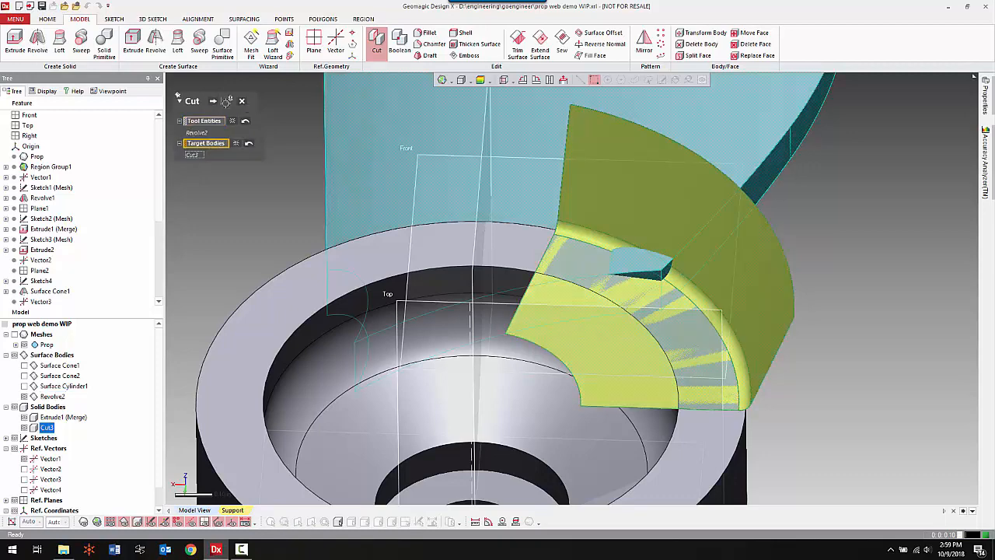
left_click(213, 102)
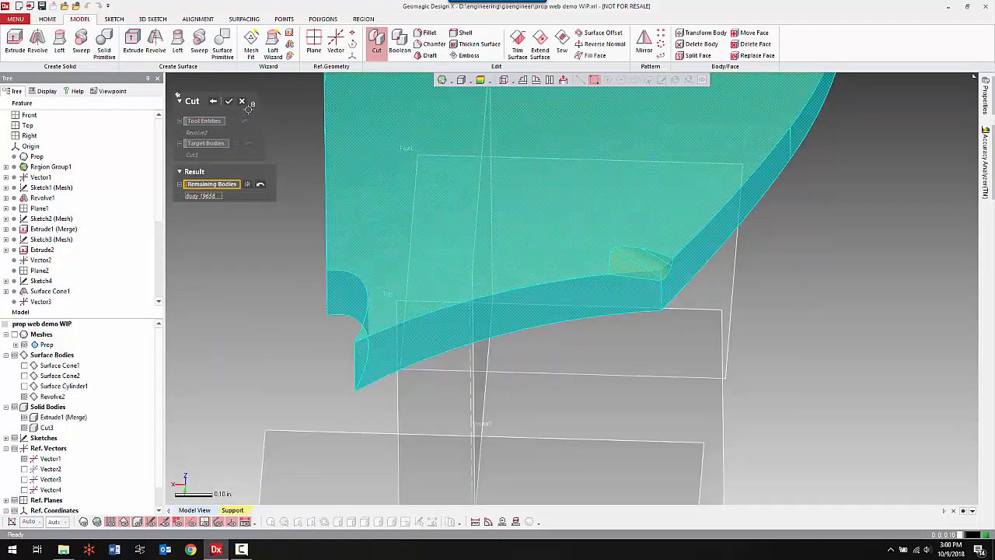
left_click(231, 102)
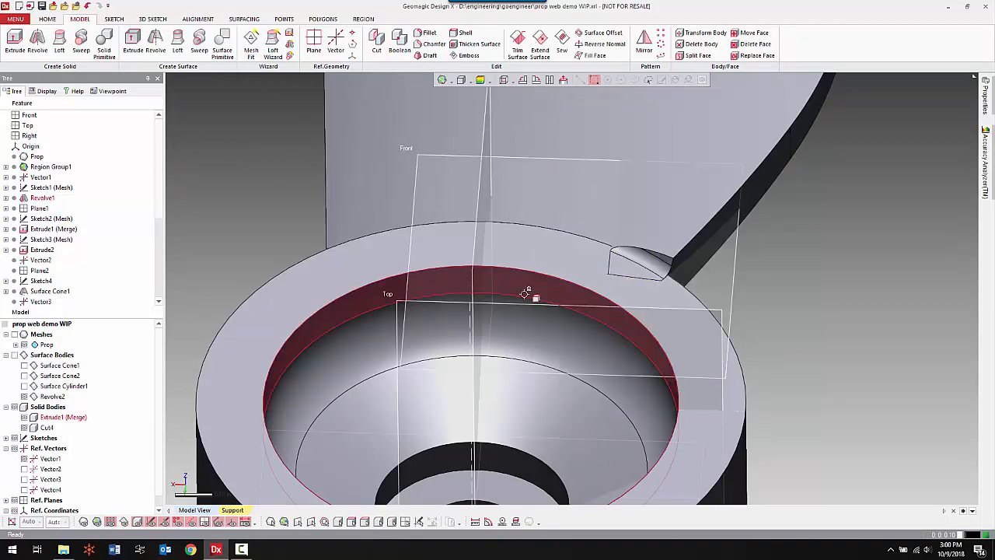
Show the scan mesh and start a rotational mesh sketch with Vector1 as central axis and the Right plane as base plane.
right_click_drag(684, 340, 673, 300)
scroll(672, 301, "down", 5)
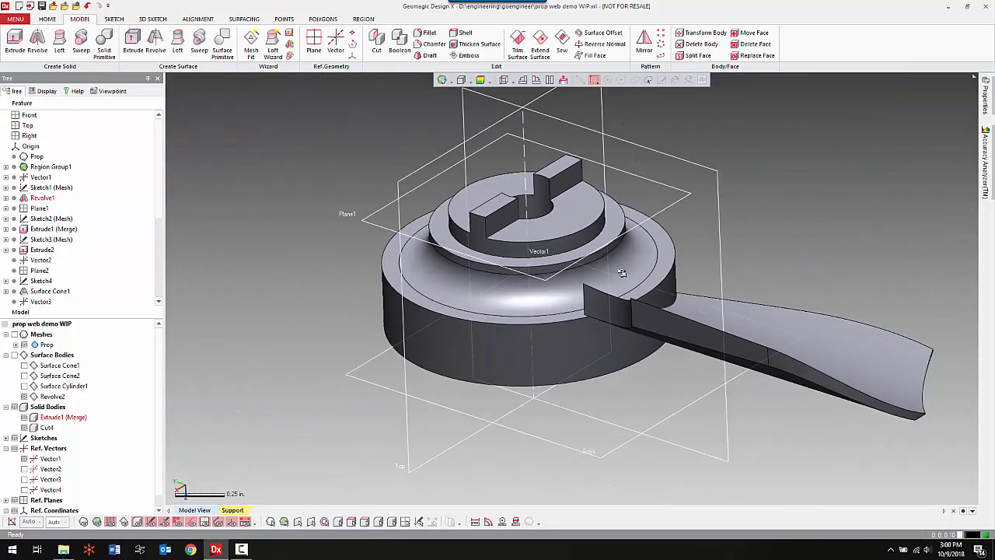
key("ctrl+1")
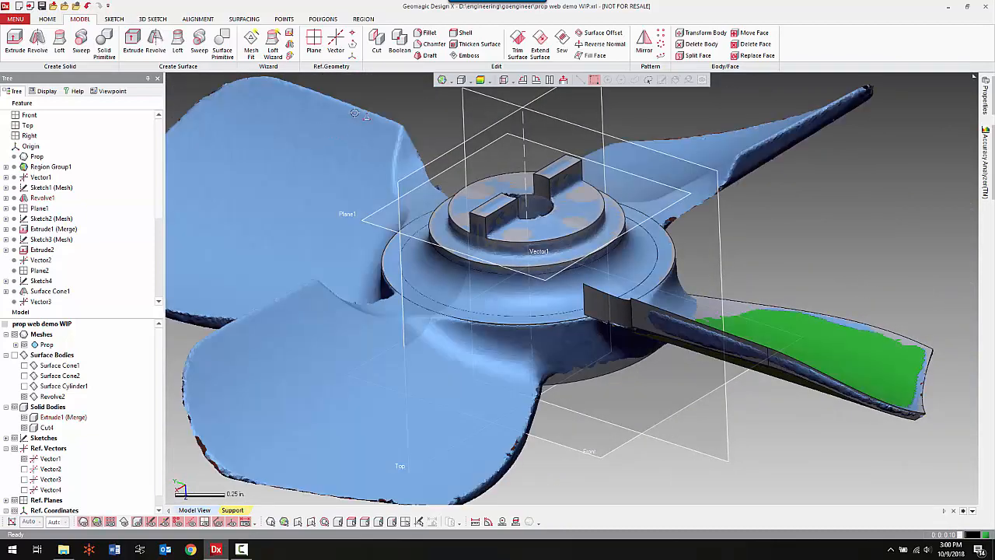
right_click(412, 99)
left_click(422, 82)
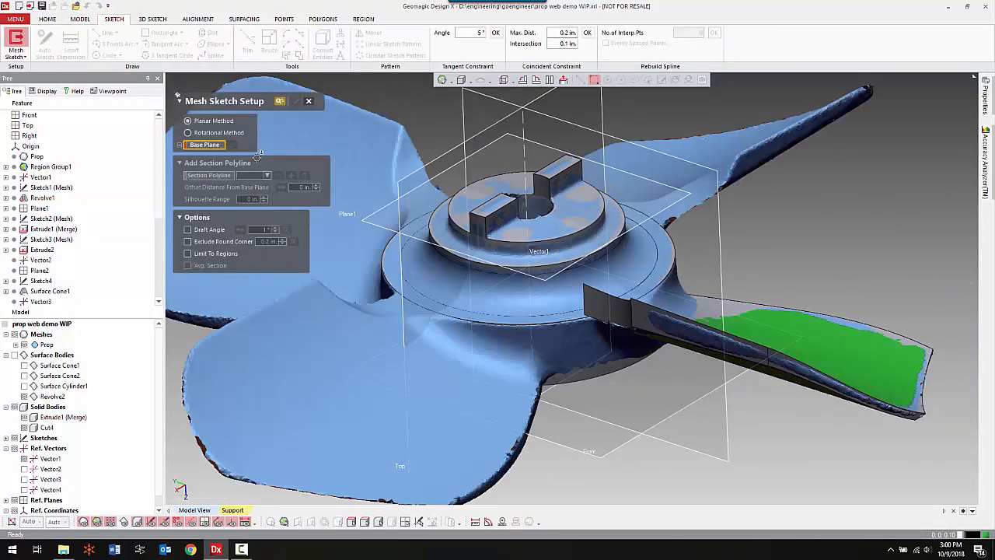
left_click(227, 134)
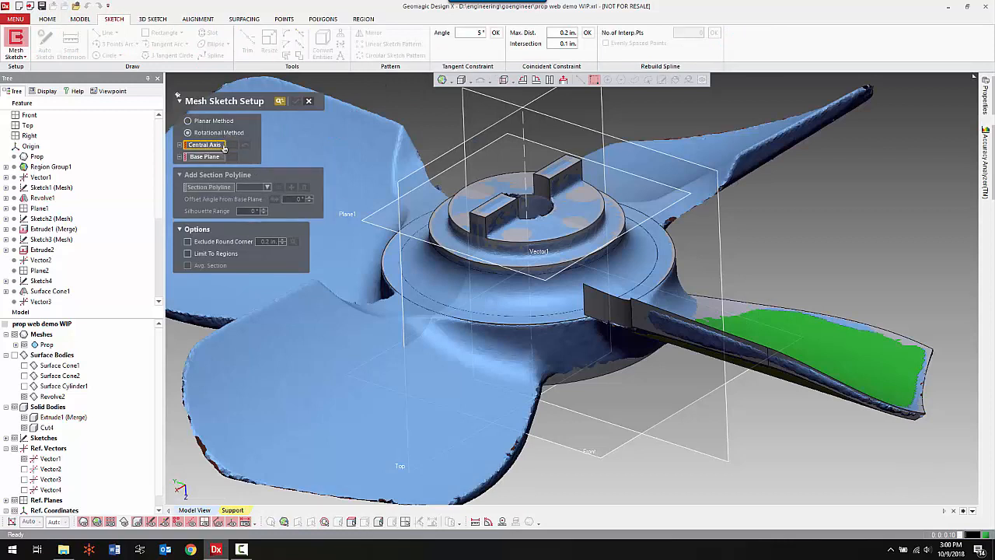
left_click(525, 152)
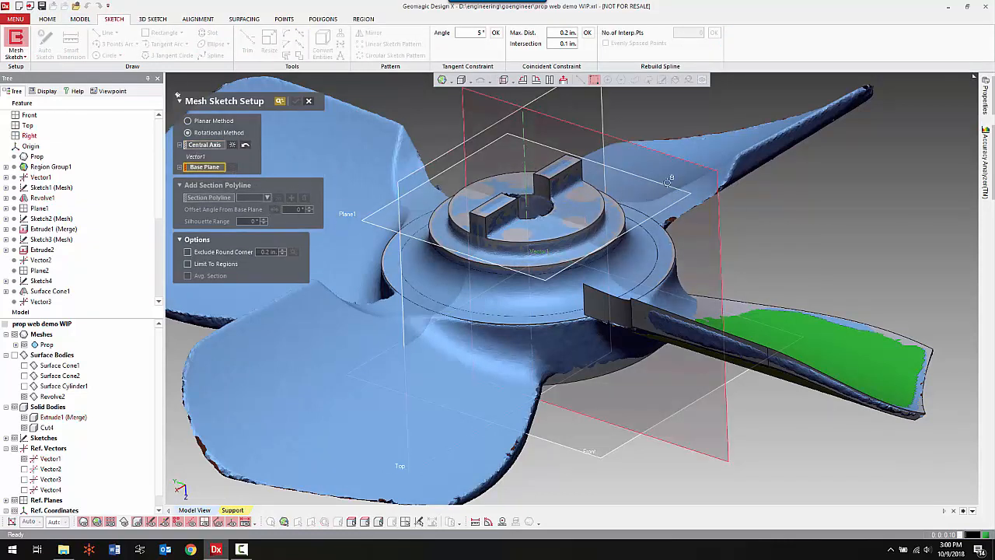
left_click(711, 226)
Offset the mesh sketch's section polyline 20° from the Right base plane, across the blade root, and accept the sketch setup.
mouse_move(598, 303)
right_mouse_down()
mouse_move(756, 384)
mouse_move(673, 309)
mouse_move(646, 311)
mouse_move(771, 323)
mouse_move(539, 233)
right_mouse_up()
scroll(644, 313, "up", 4)
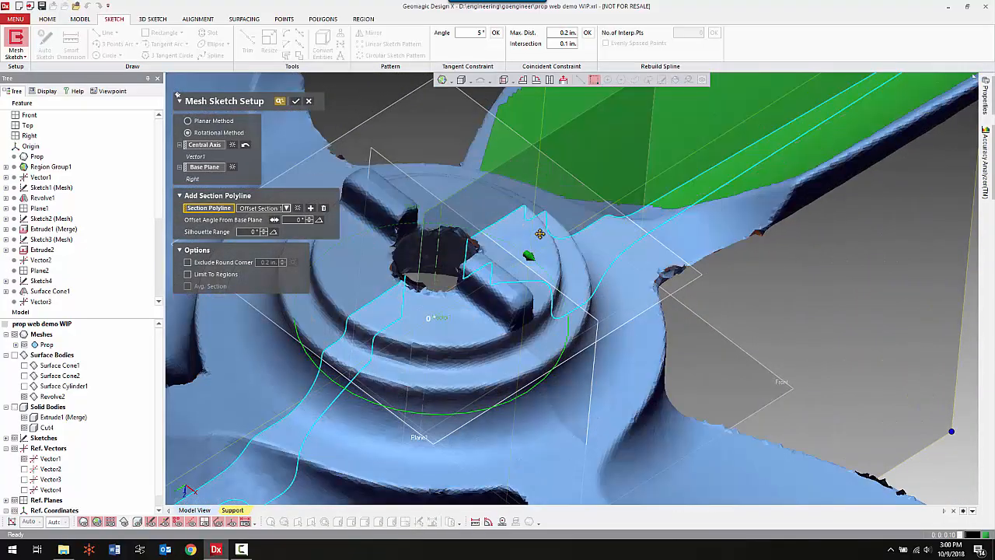
right_click_drag(624, 321, 553, 337)
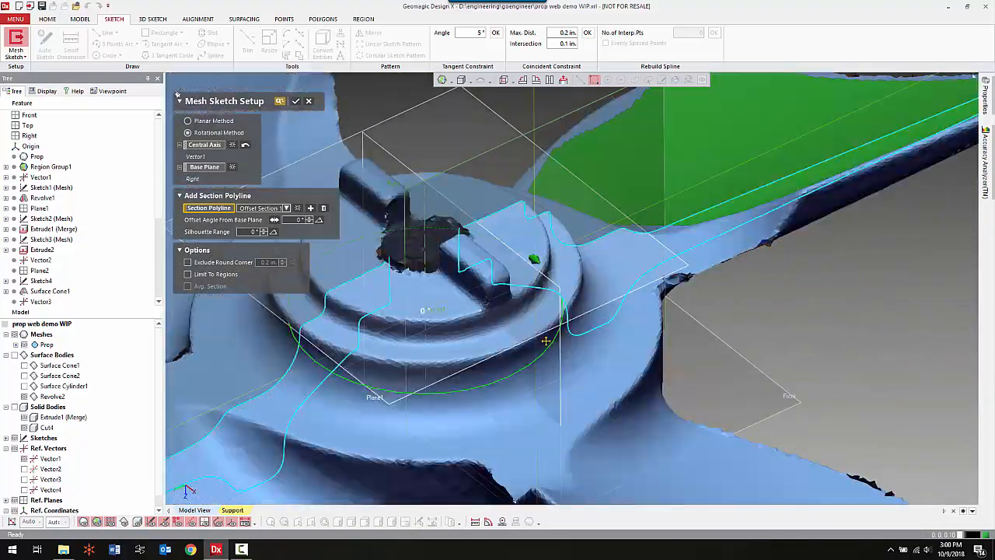
left_click_drag(553, 337, 523, 358)
scroll(523, 358, "down", 5)
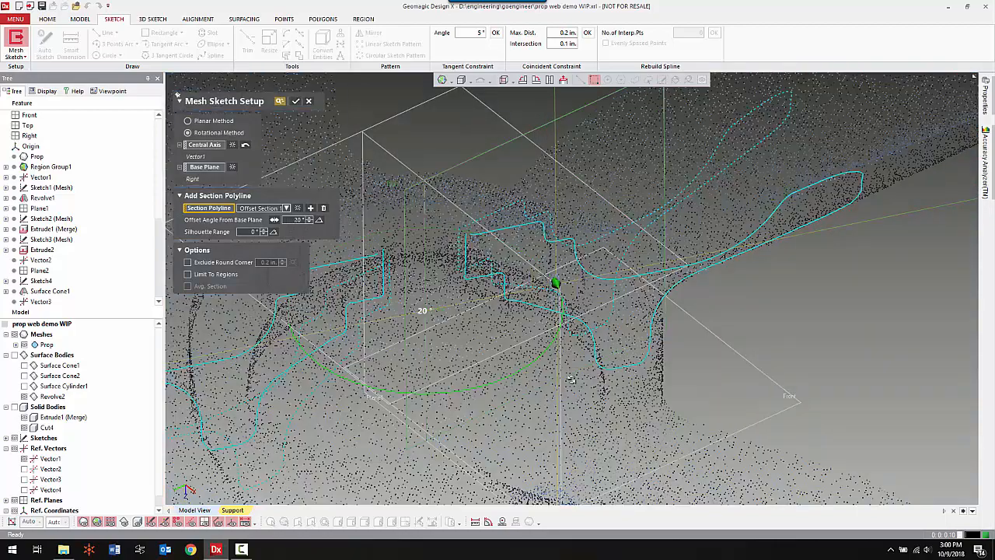
left_click_drag(271, 341, 505, 335)
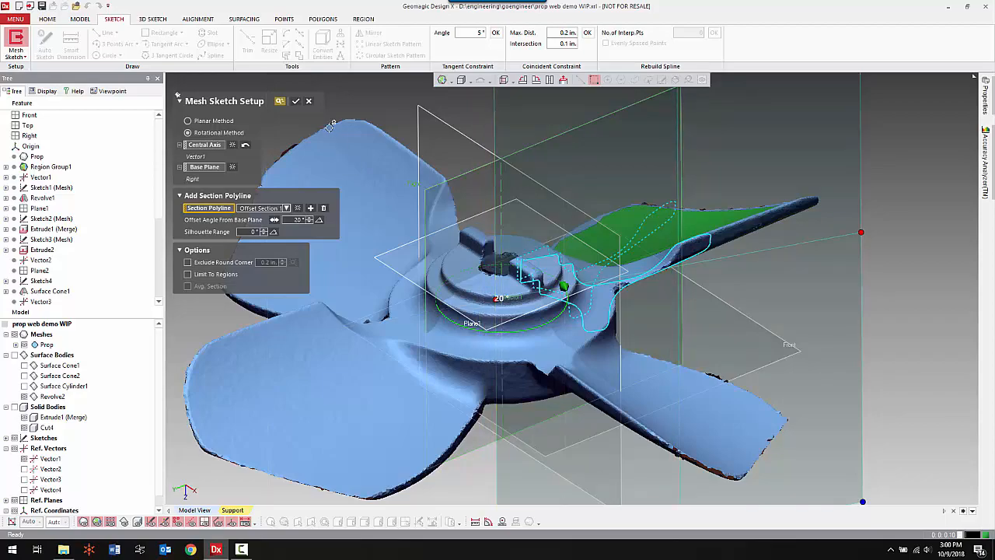
left_click(296, 102)
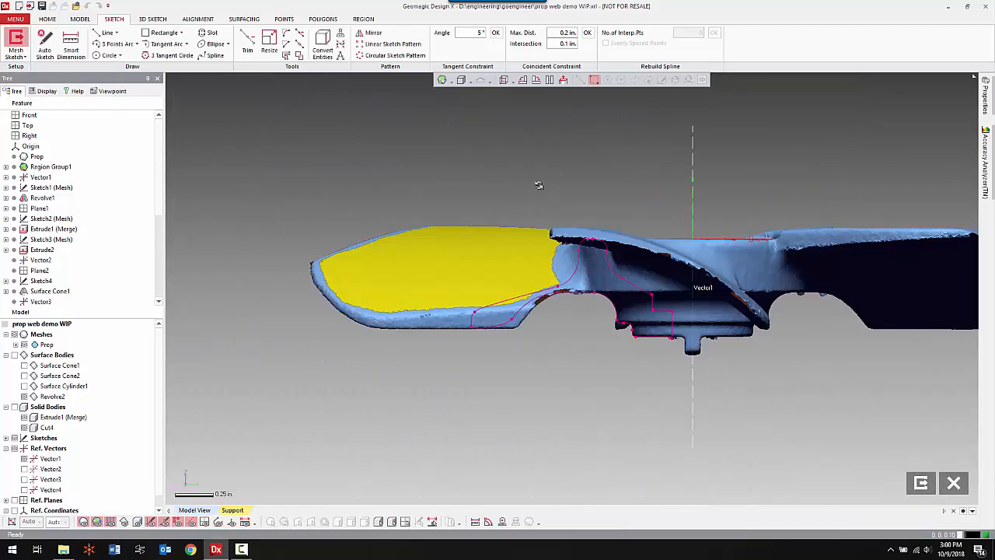
Swap the scan mesh for the solid bodies and convert the edge between the hub's cylindrical wall and concave neck into a sketch line.
scroll(544, 188, "up", 5)
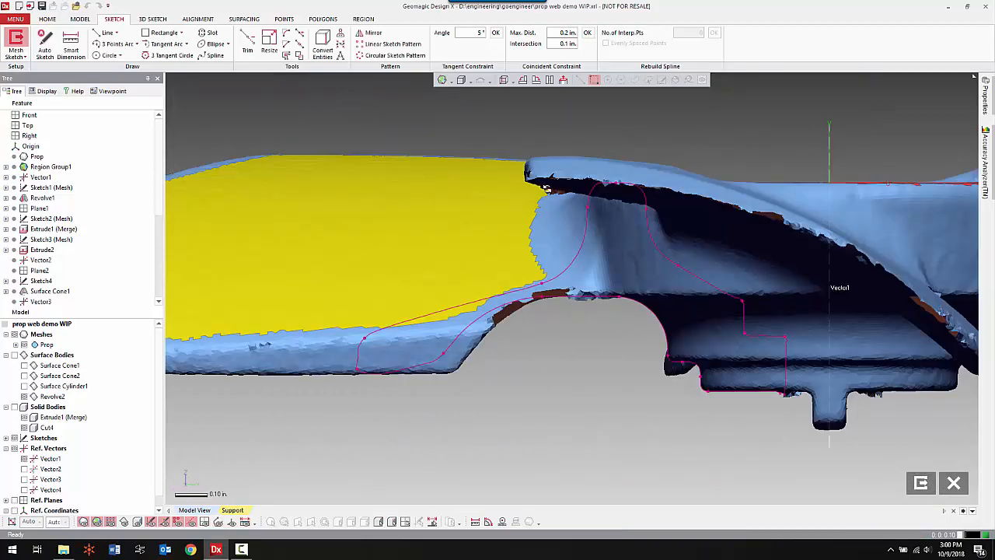
key("ctrl+1")
key("ctrl+2")
key("ctrl+5")
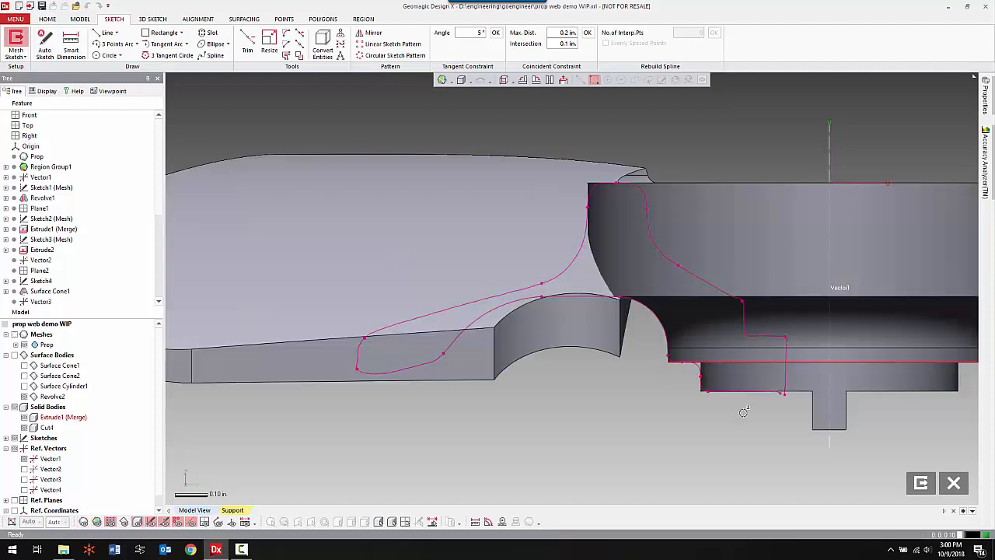
scroll(678, 314, "up", 2)
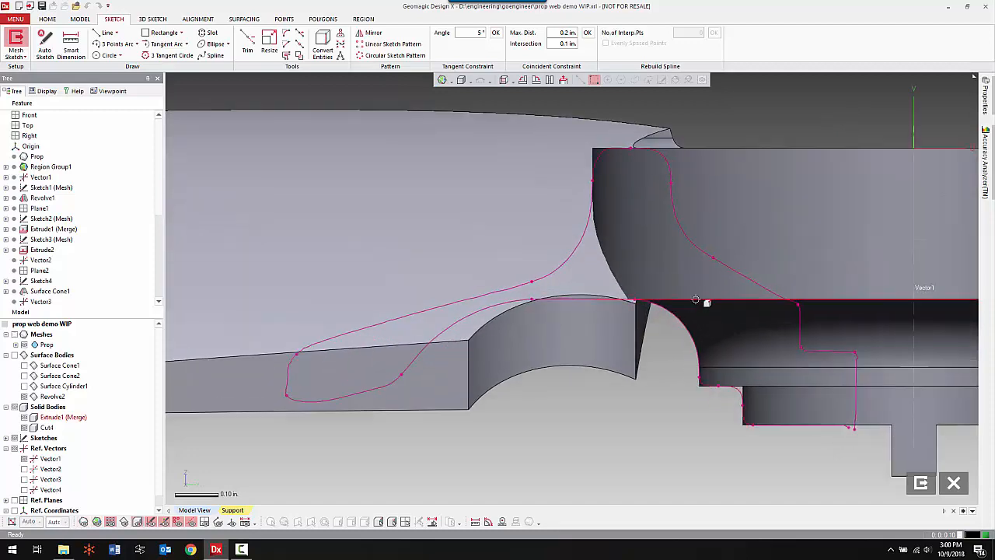
scroll(695, 299, "down", 3)
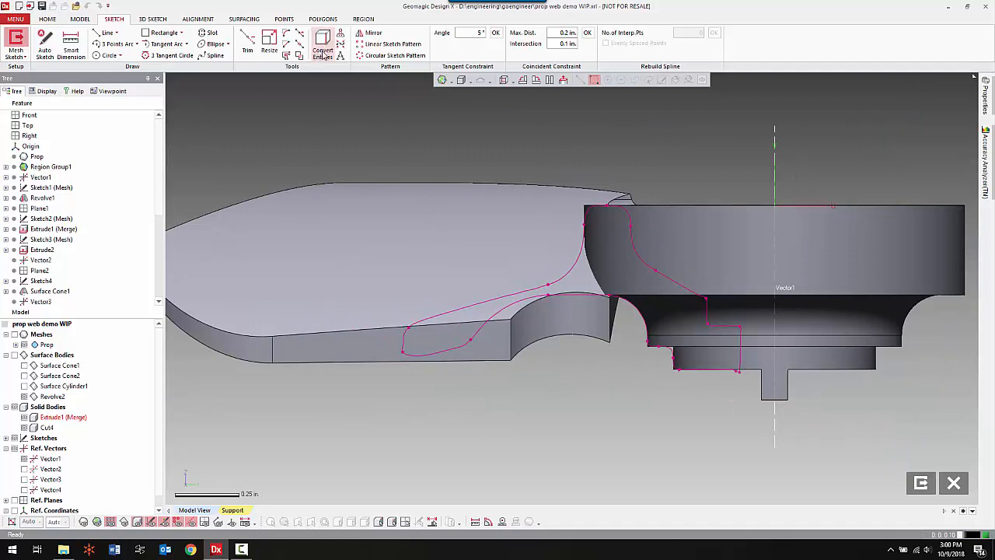
left_click(322, 42)
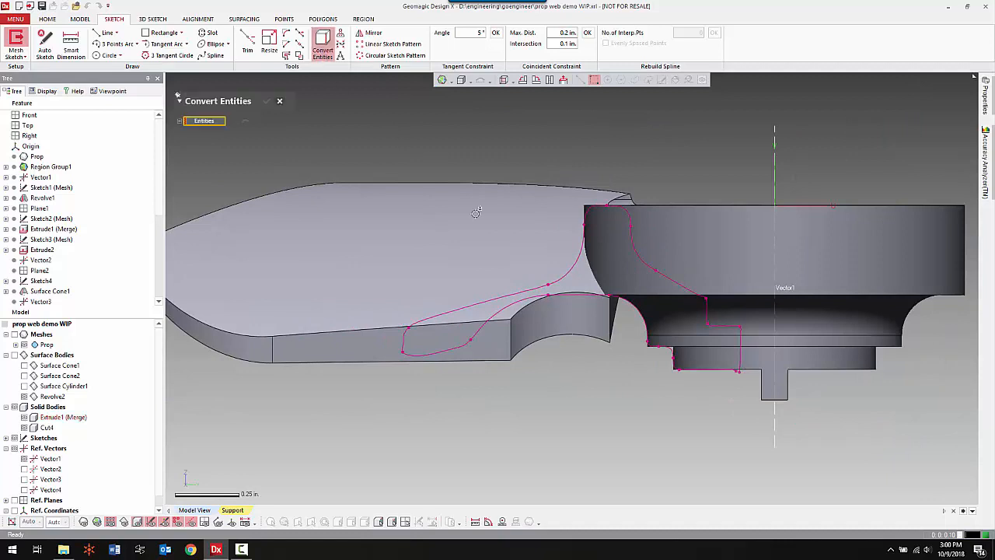
left_click(665, 295)
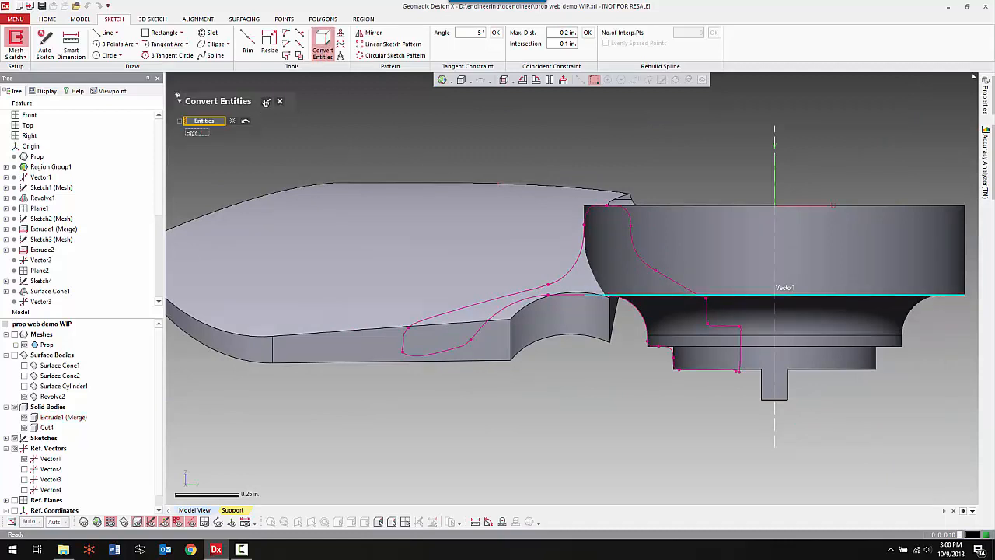
left_click(268, 104)
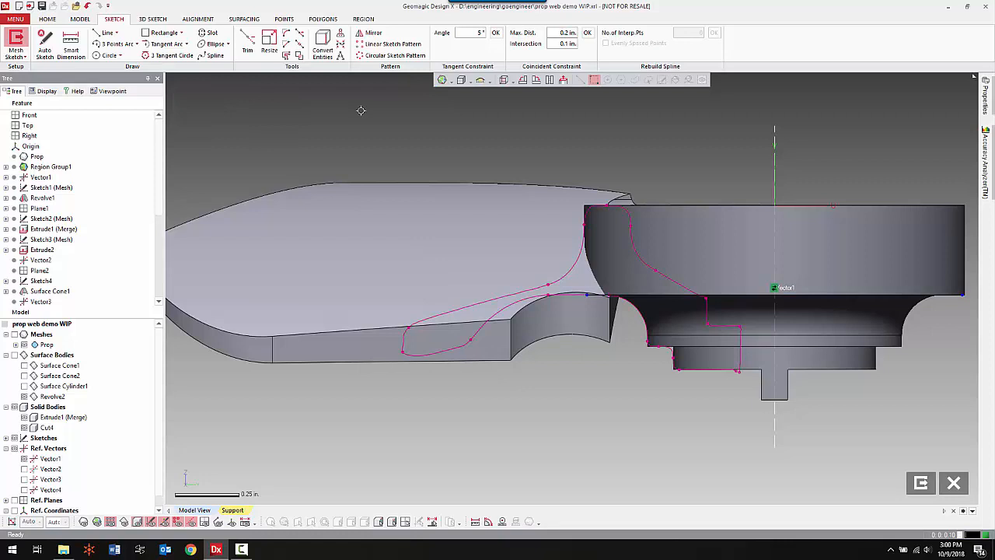
Hide the solid bodies and draw a line about 0.64 in long sloping down and outward from the outer end of the section's concave curve.
key("ctrl+5")
scroll(677, 281, "up", 4)
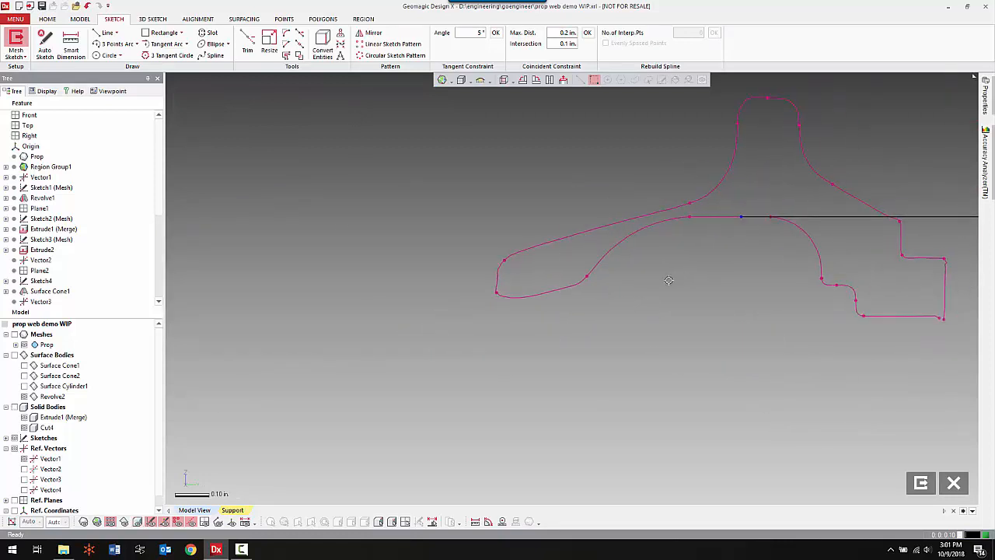
right_click(669, 280)
left_click(704, 257)
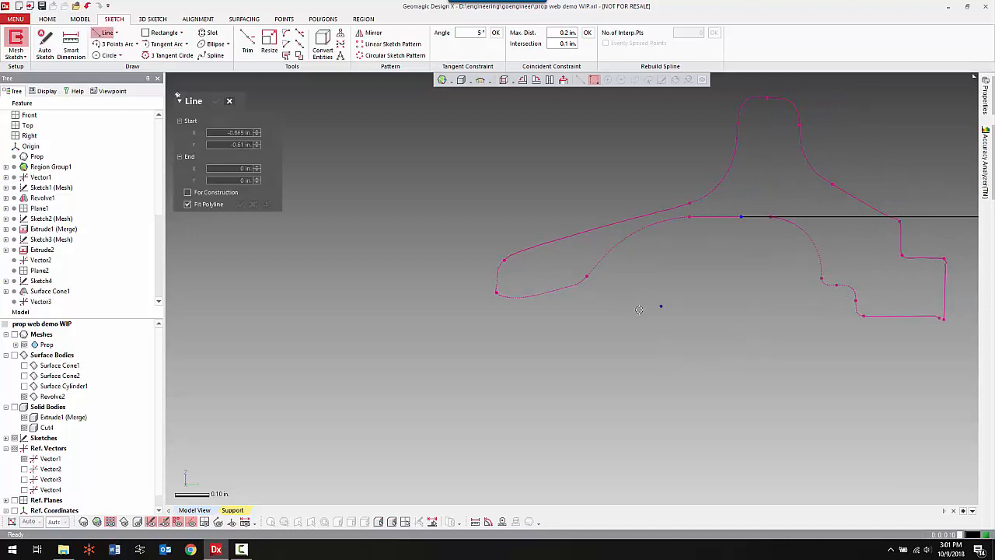
left_click(596, 267)
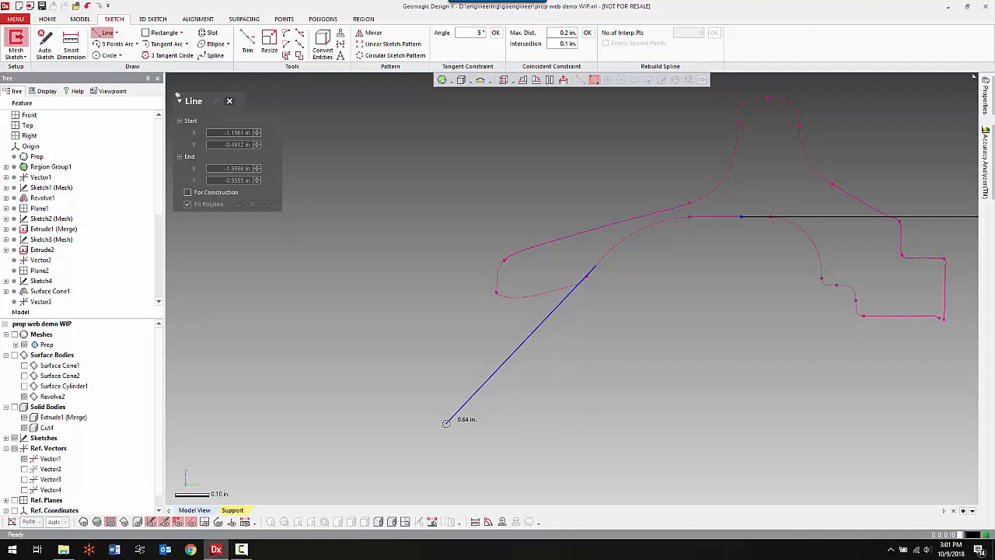
left_click(446, 422)
right_click(639, 350)
left_click(636, 326)
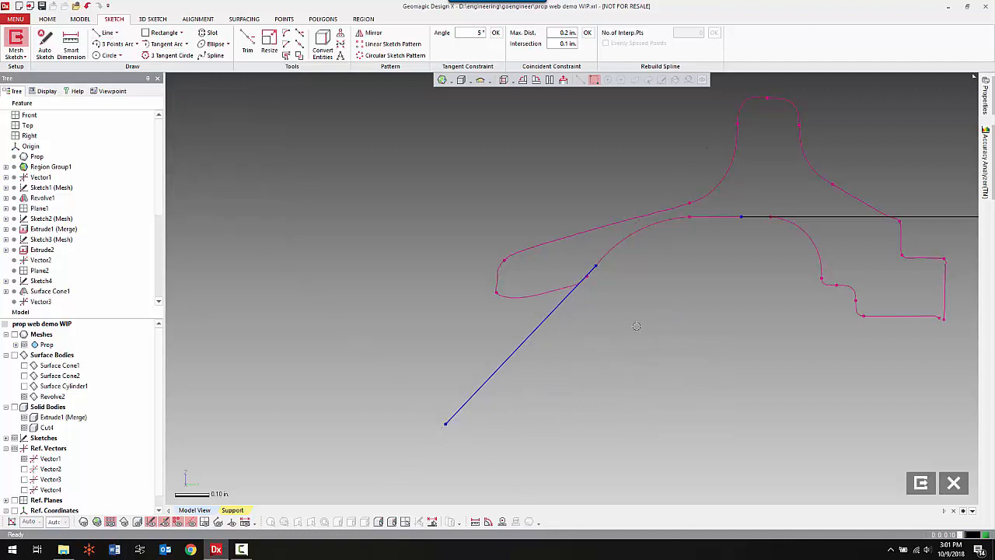
Fillet the converted horizontal line and the sloped line with a dimensioned radius of about 0.37 in, following the section's concave curve.
right_click(636, 325)
left_click(790, 296)
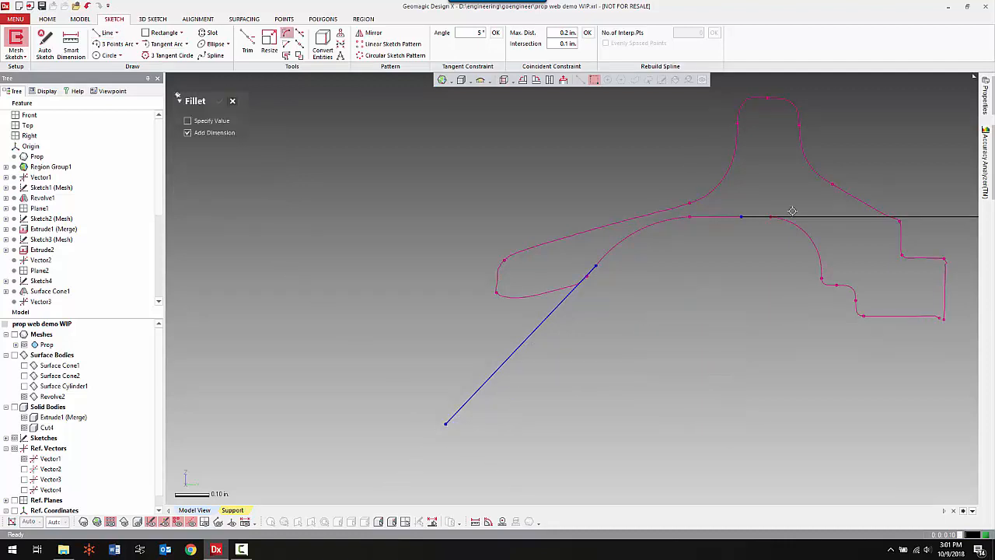
left_click(792, 211)
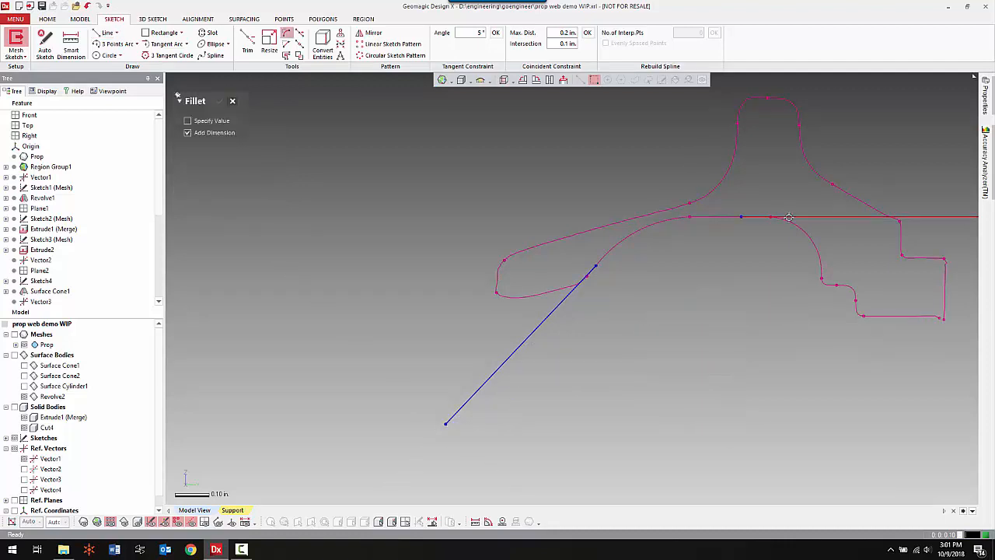
left_click(584, 284)
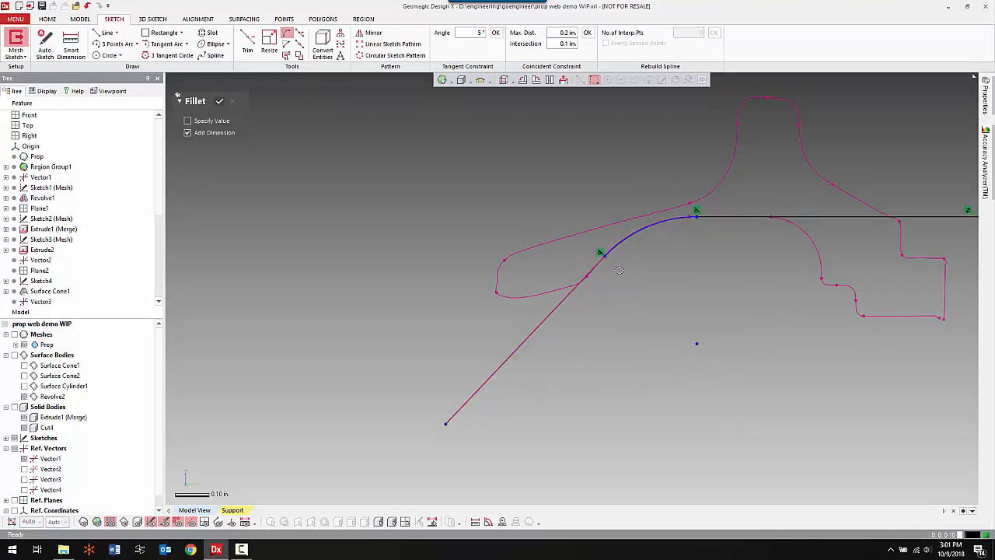
scroll(624, 280, "down", 3)
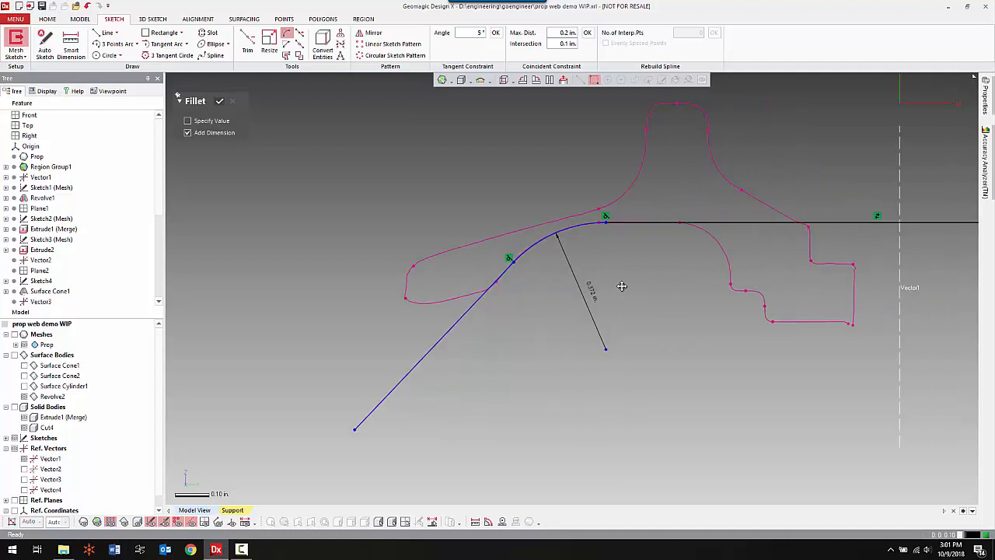
right_click(377, 165)
left_click(392, 138)
Resize the sketch by shortening the horizontal line to end before the central axis and trimming back the sloped line's outer end, and exit the sketch.
right_click(428, 187)
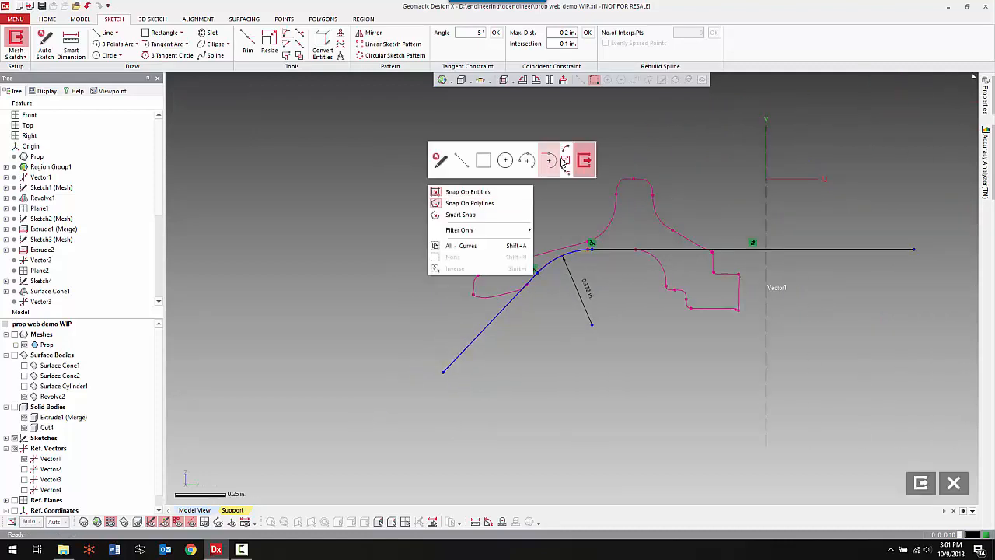
left_click(564, 160)
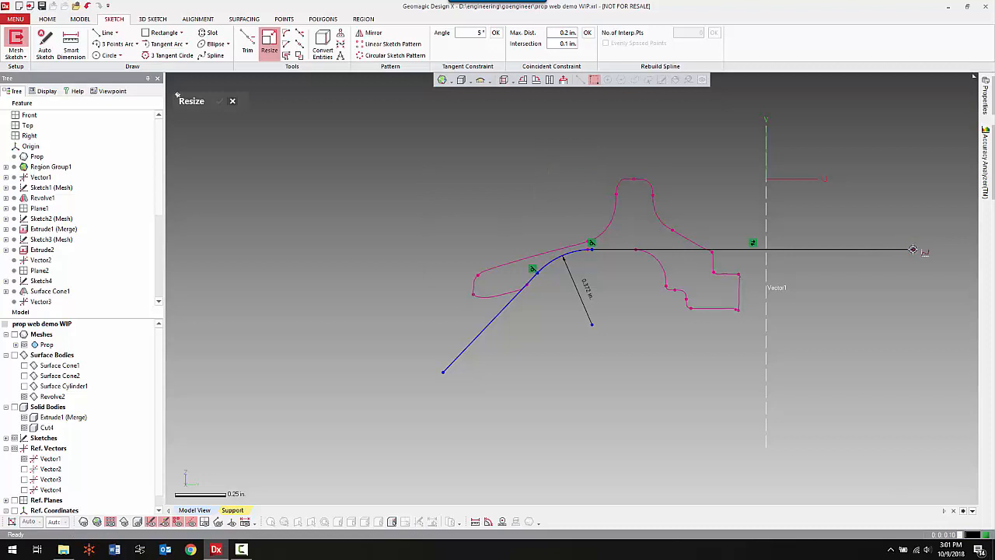
left_click_drag(913, 249, 698, 288)
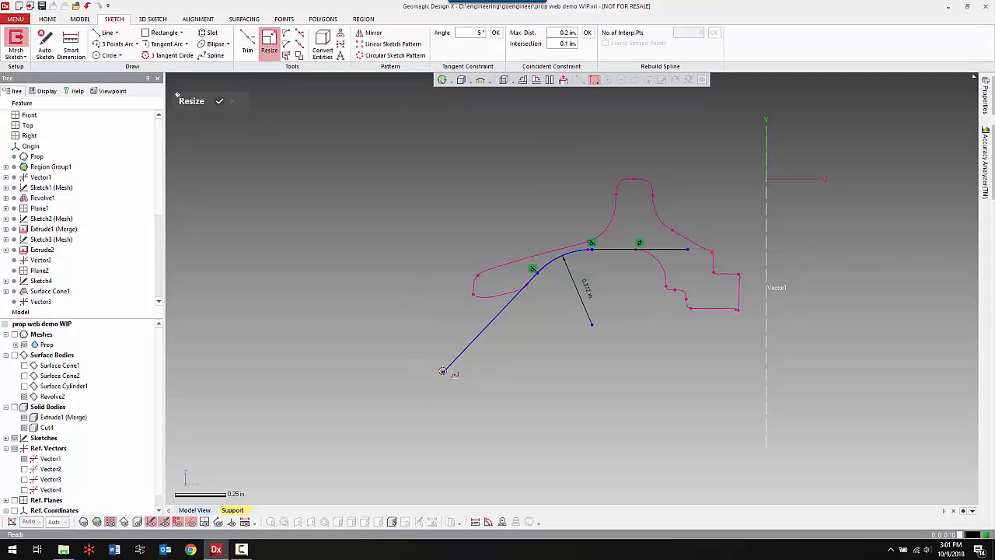
left_click(220, 99)
right_click(347, 193)
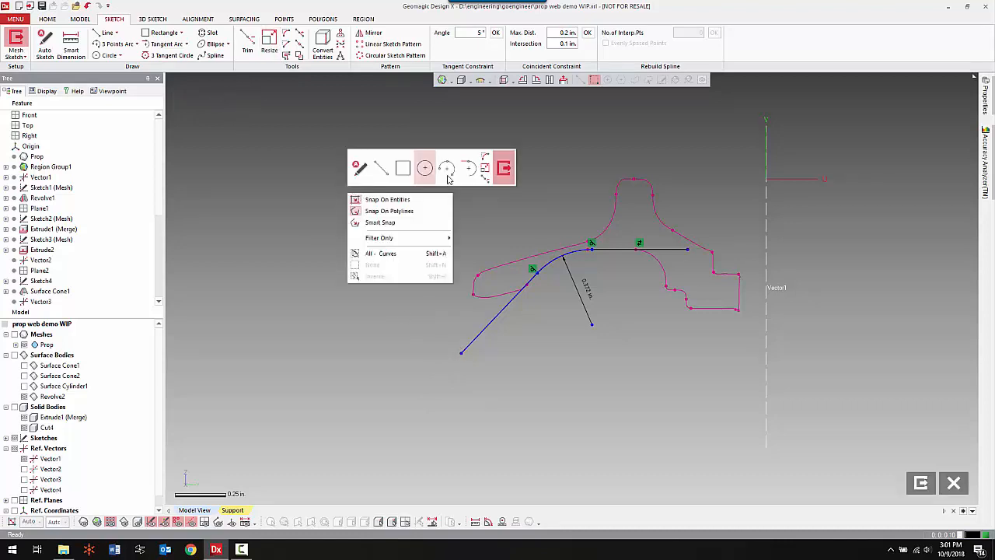
left_click(505, 173)
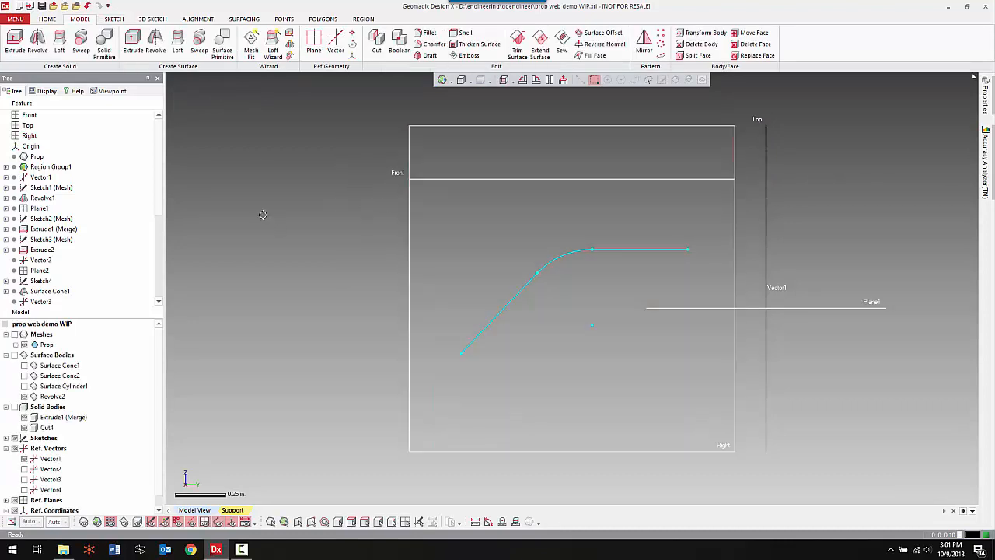
Revolve the sketch chain as a surface about Vector1 in one direction by 45°, covering the blade root's scalloped edge.
left_click(156, 43)
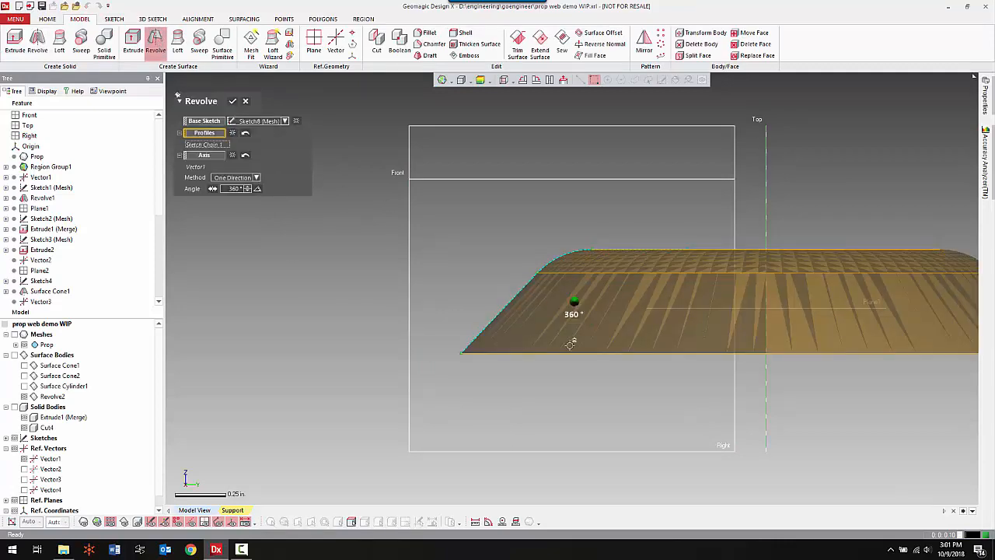
right_click_drag(569, 344, 549, 122)
right_click_drag(594, 268, 603, 301)
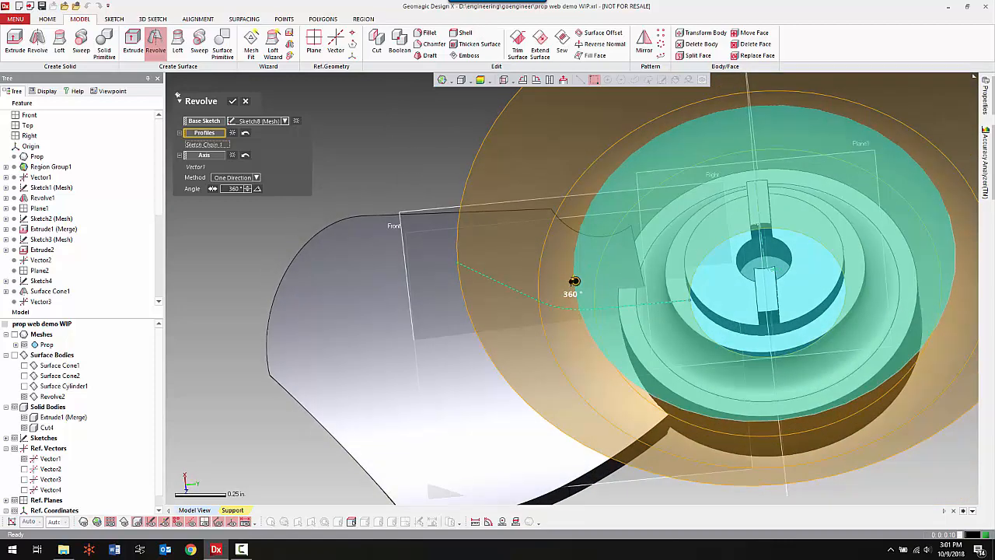
left_click_drag(574, 282, 619, 165)
right_click_drag(663, 193, 387, 226)
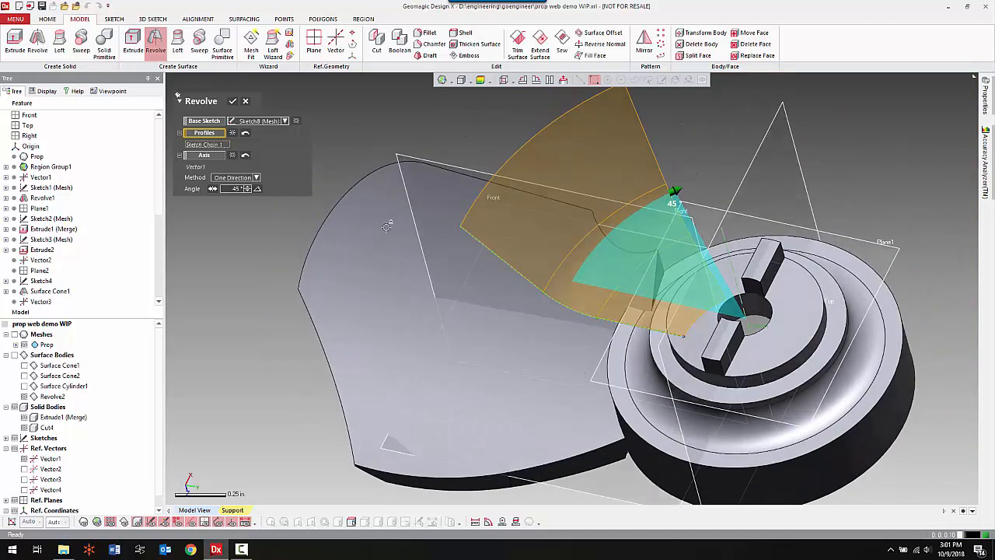
left_click(233, 102)
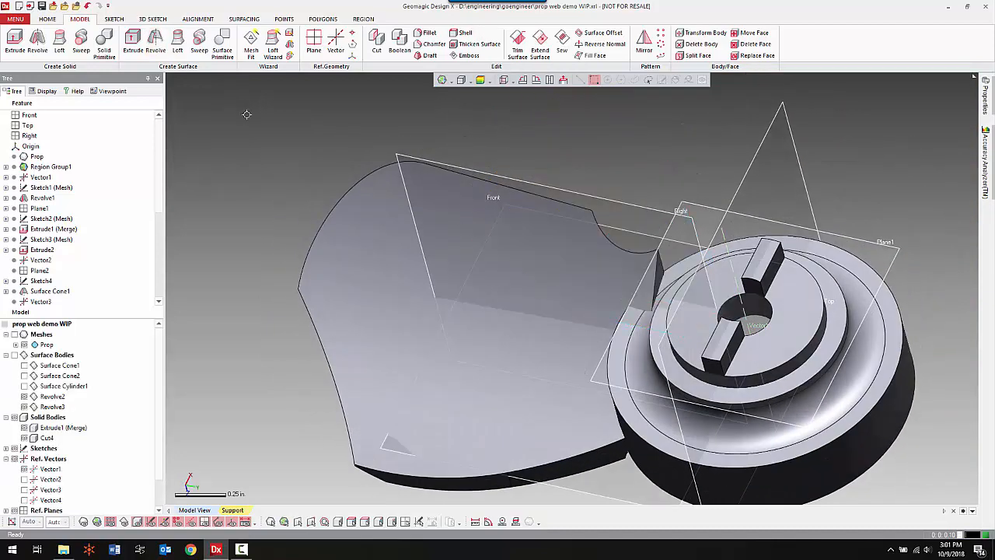
Show the surface bodies and cut the blade solid with the new 45° revolved surface, keeping the main blade body.
left_click(16, 354)
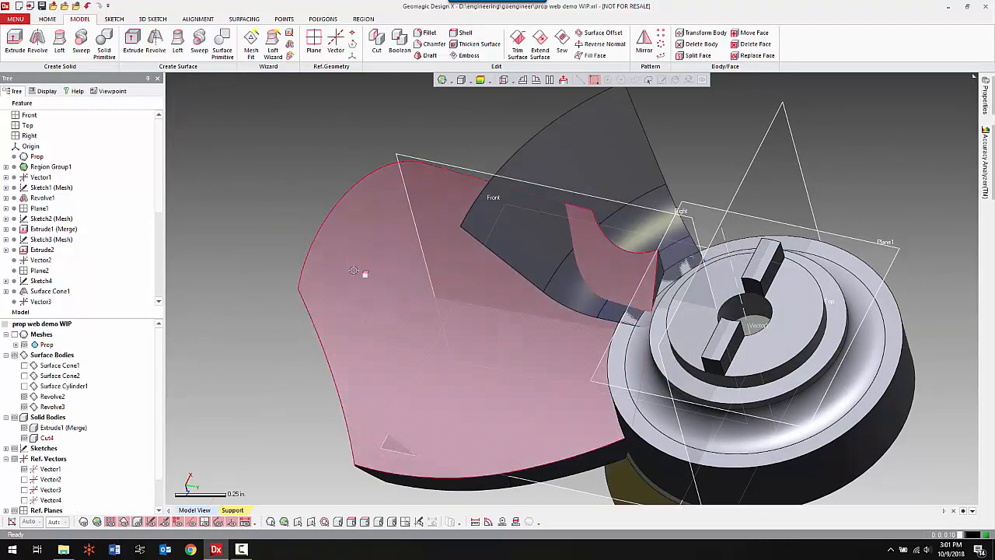
left_click(376, 43)
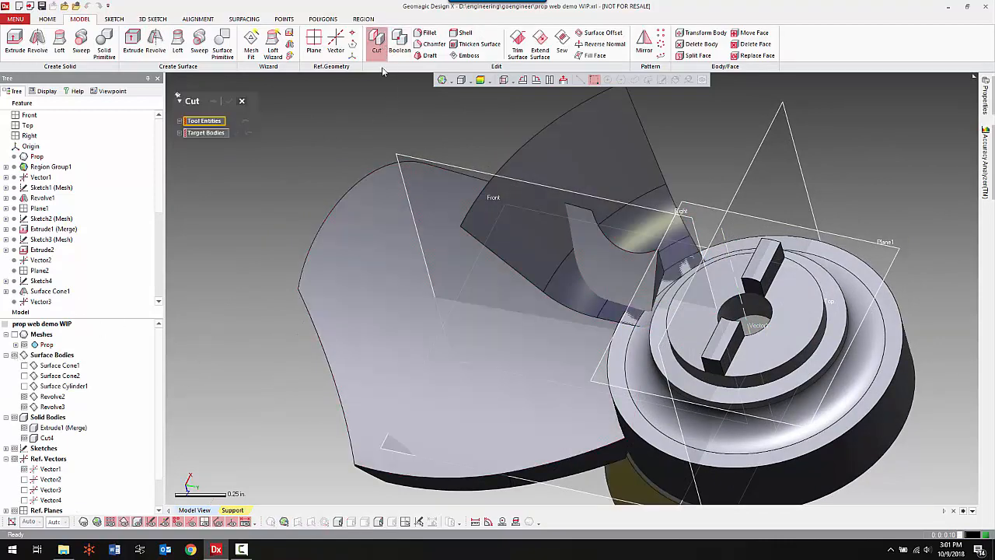
left_click(605, 173)
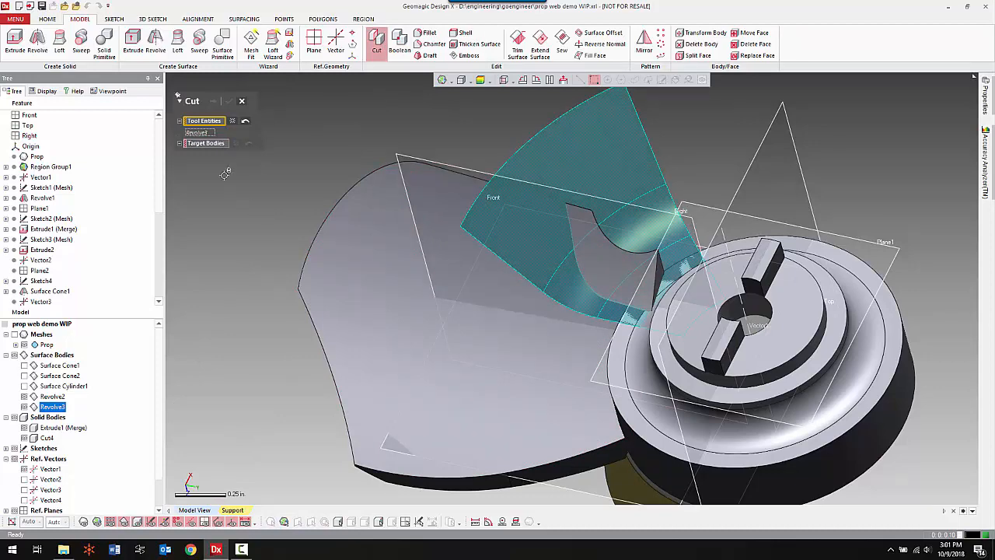
left_click(219, 143)
left_click(352, 286)
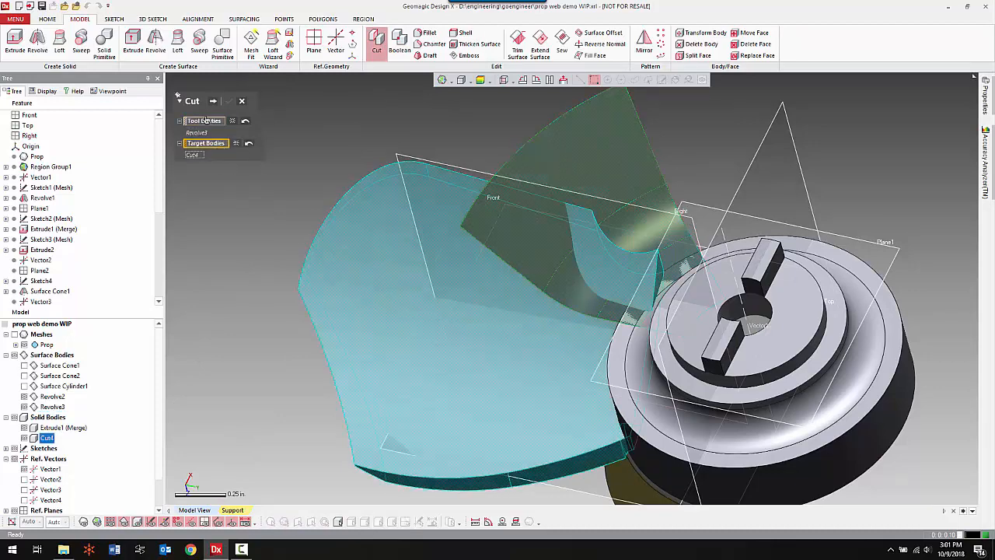
left_click(216, 102)
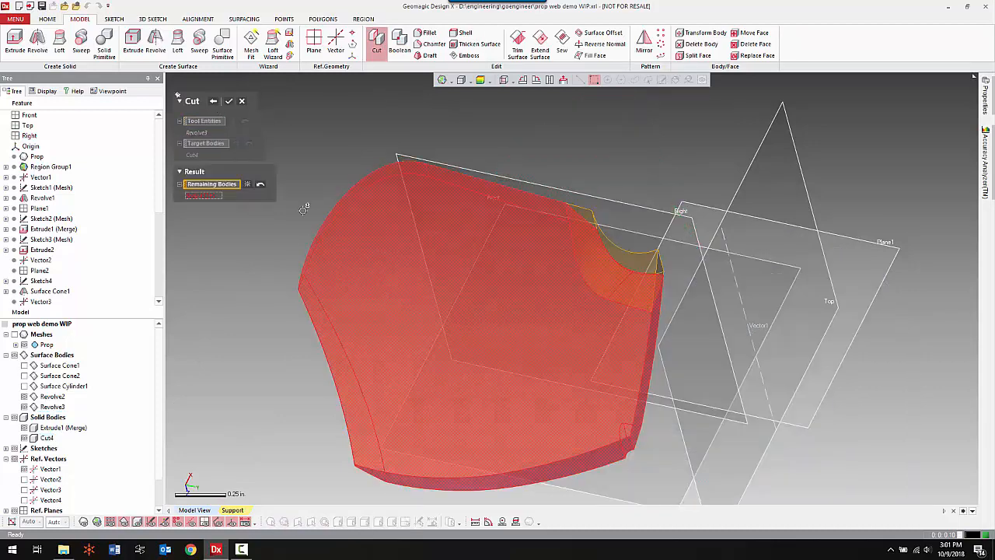
left_click(230, 102)
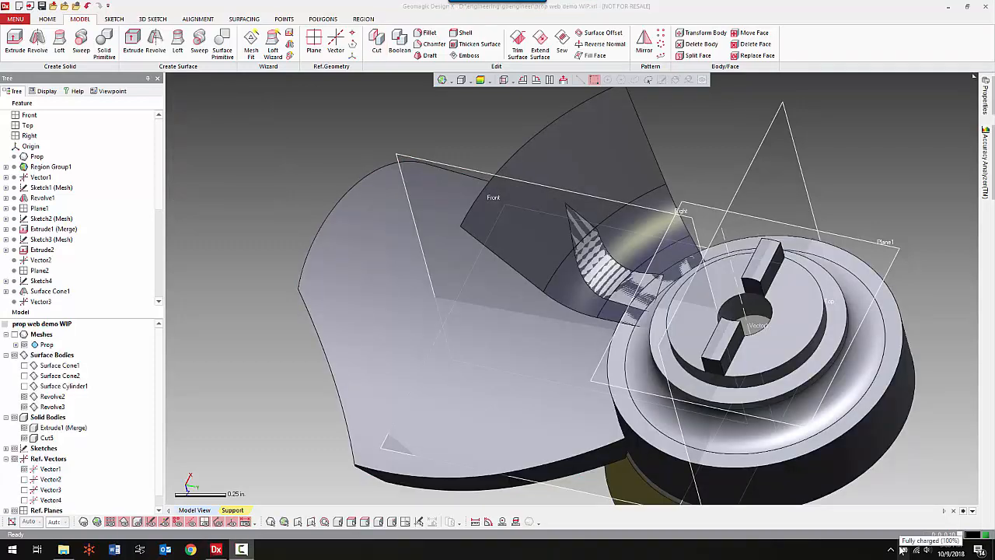
Hide the surface bodies and circular-pattern the trimmed blade solid about Vector1 with 4 equally spaced instances over 360°.
right_click_drag(864, 454, 542, 431)
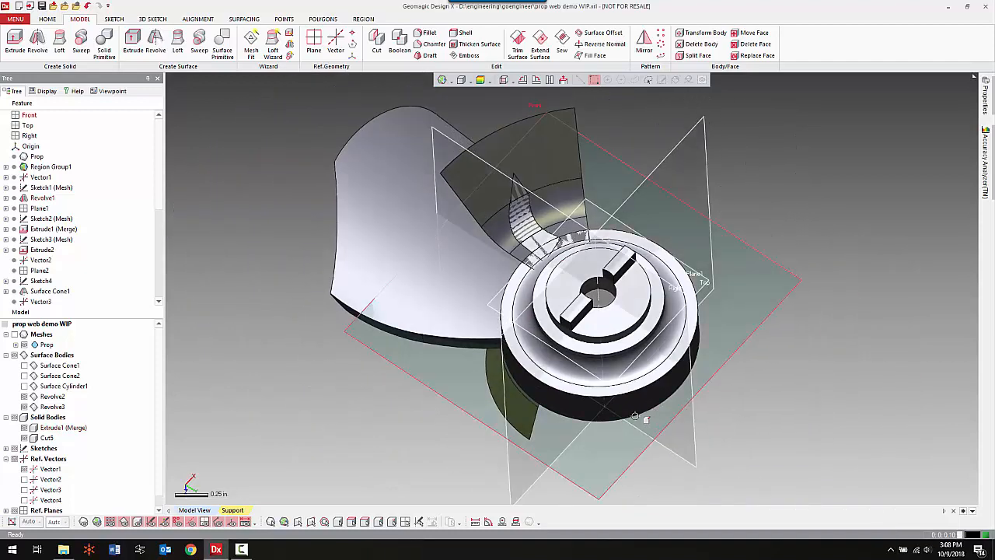
key("ctrl+4")
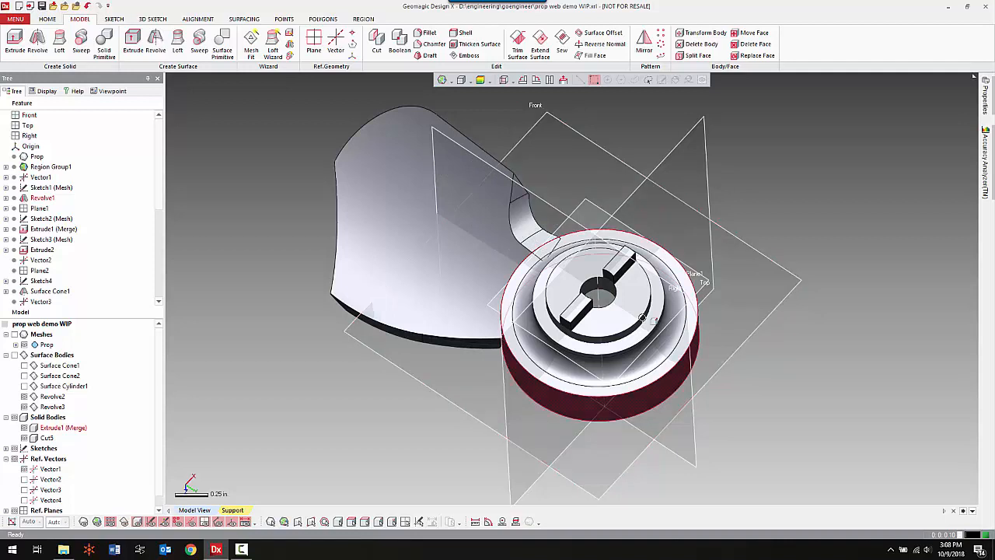
left_click(663, 47)
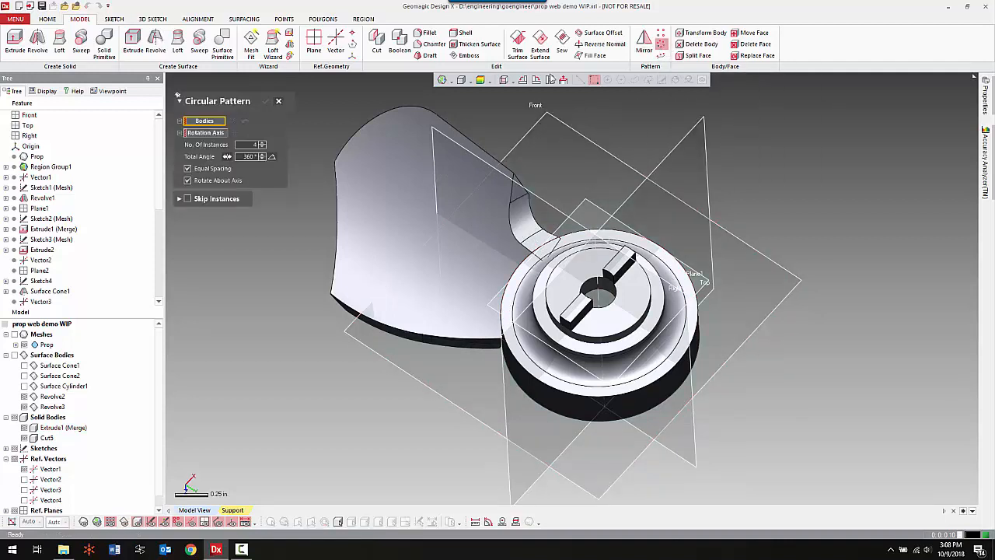
left_click(440, 173)
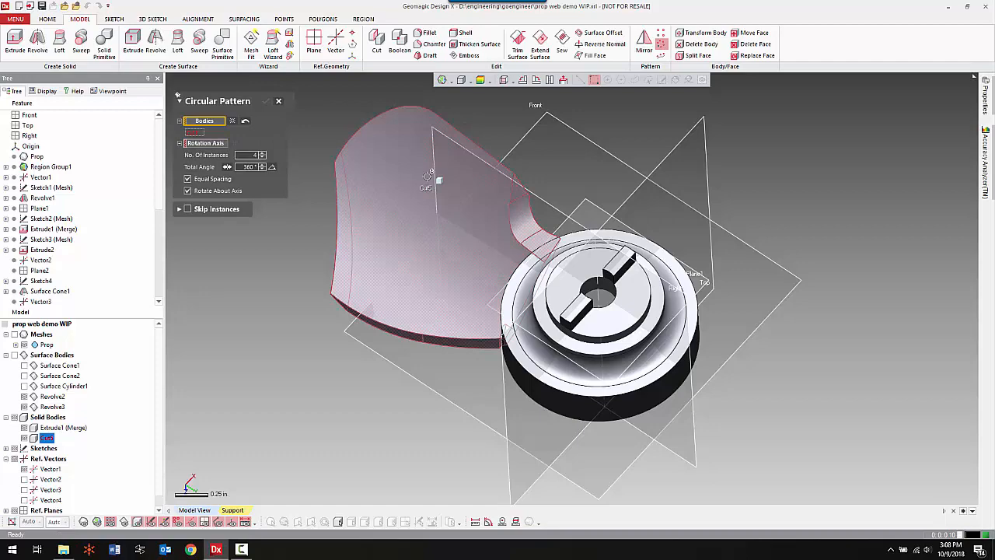
left_click(221, 145)
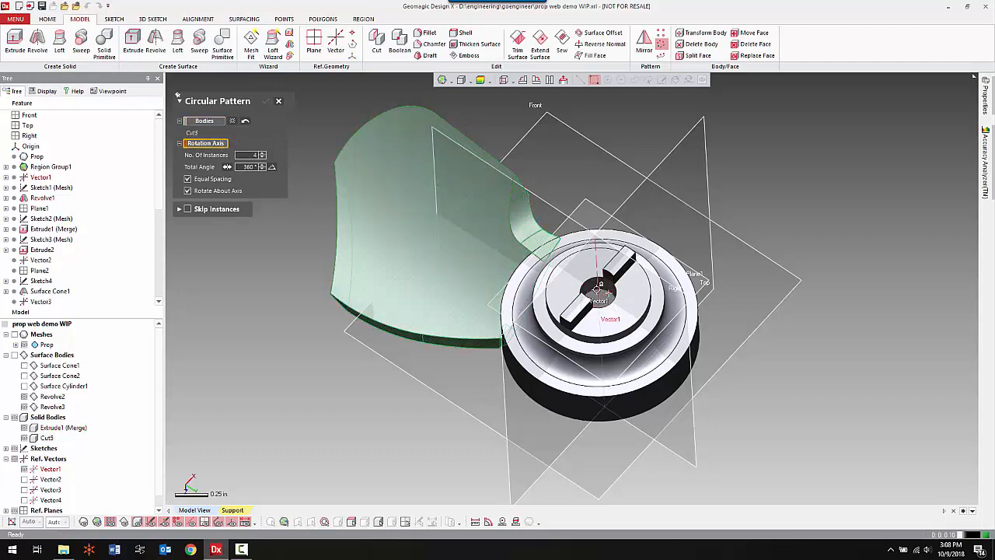
left_click(598, 289)
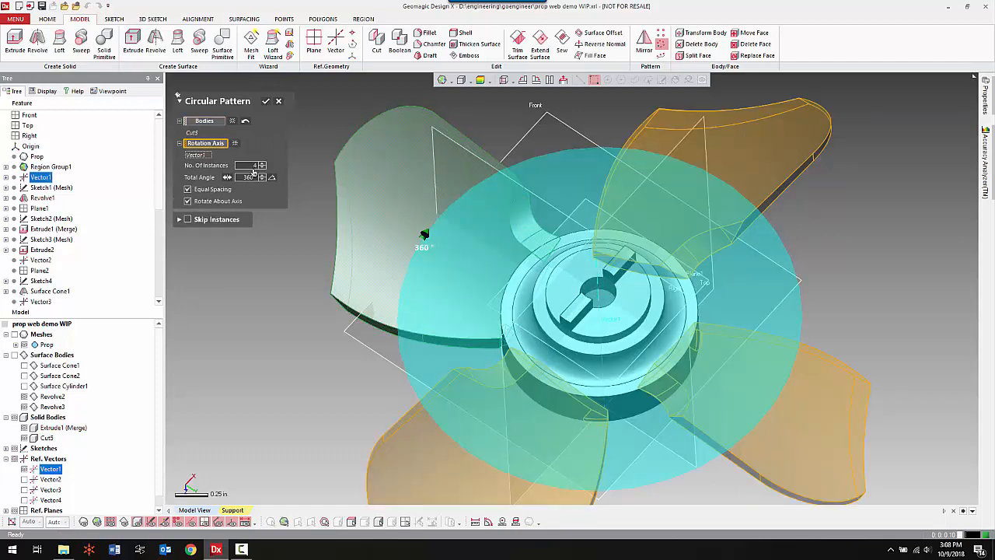
right_click_drag(624, 213, 521, 216)
scroll(520, 215, "down", 3)
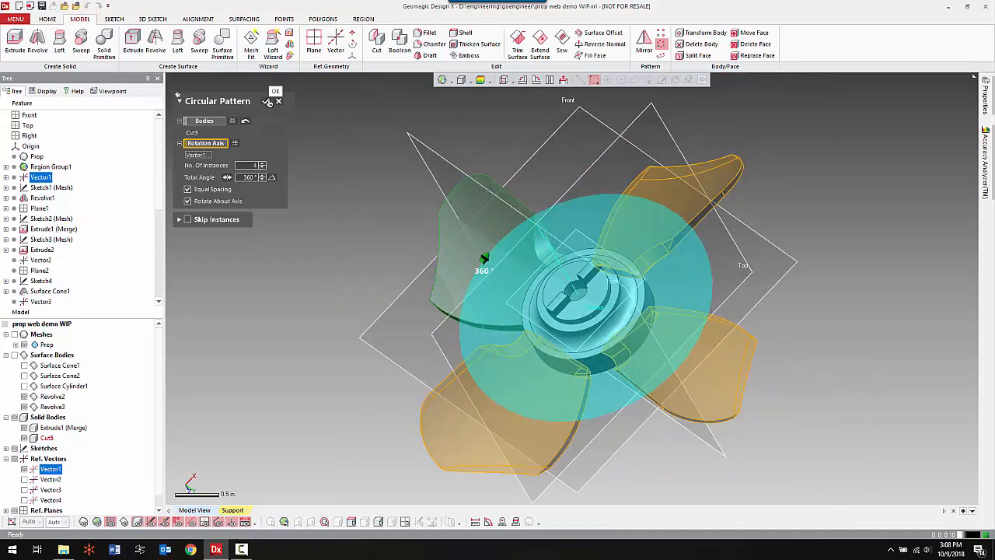
left_click(267, 101)
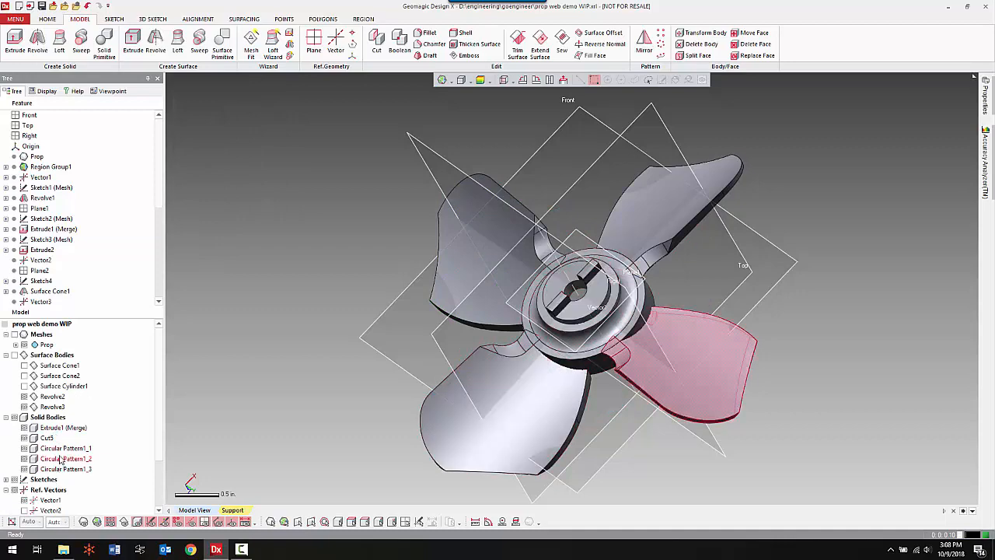
Merge the hub and all four blade solids into one body with a Boolean operation.
right_click_drag(730, 303, 277, 204)
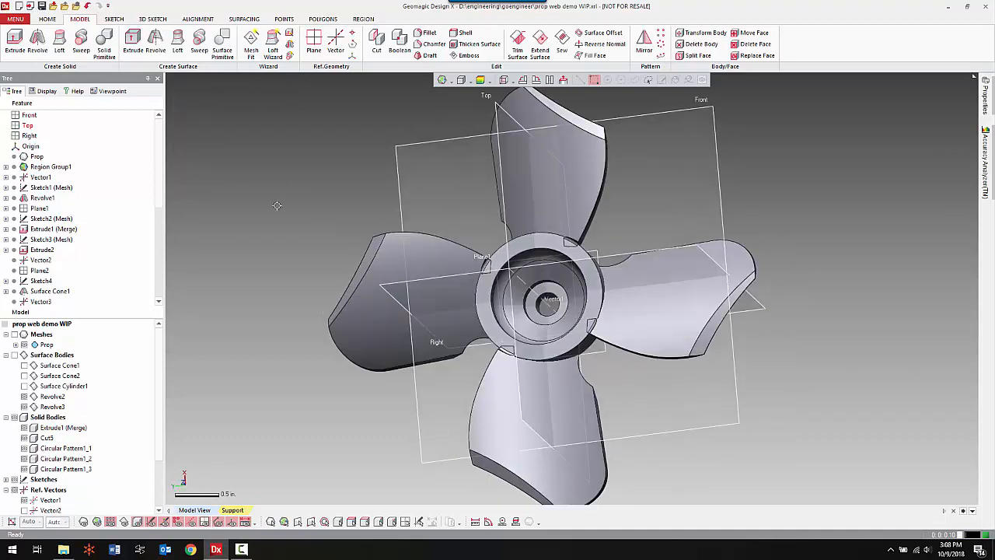
right_click_drag(525, 284, 429, 173)
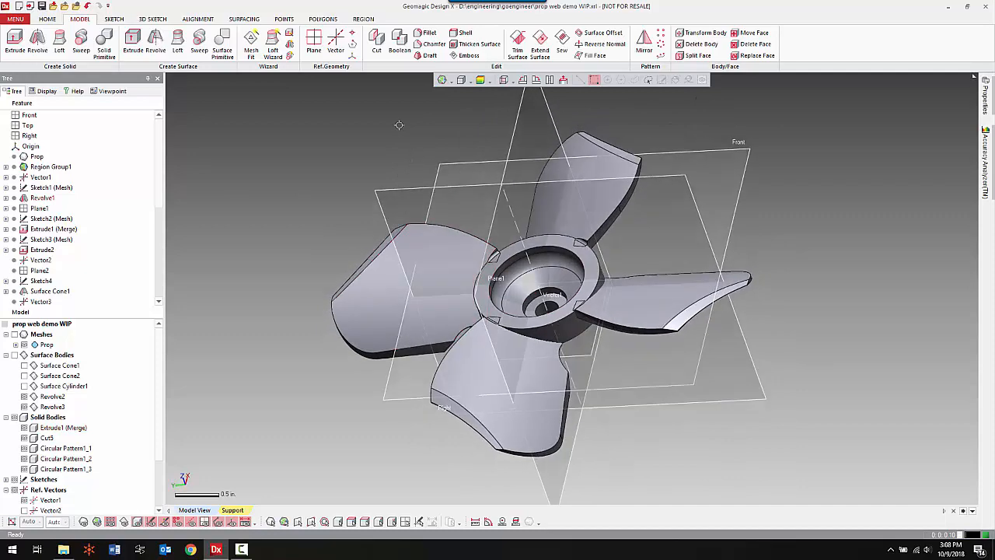
left_click(400, 43)
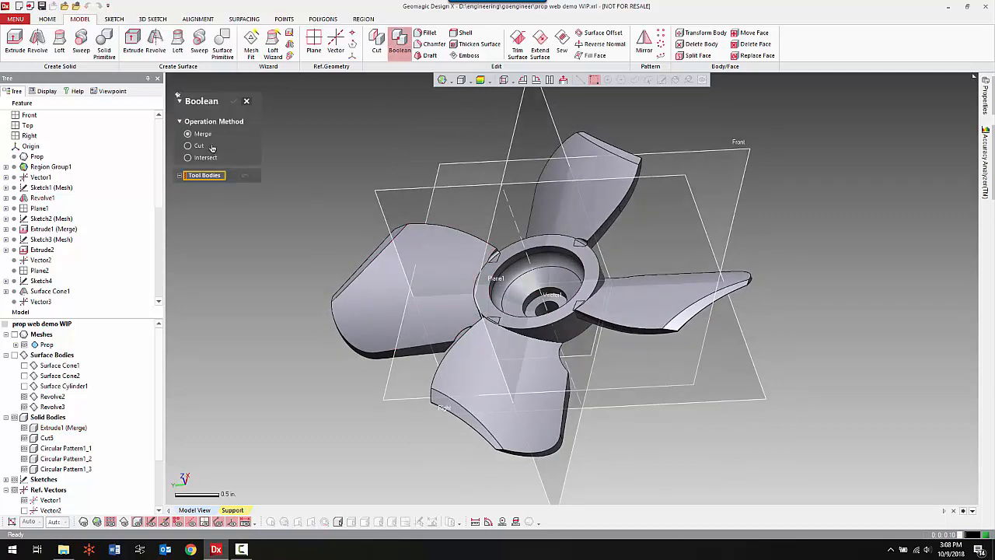
right_click(265, 236)
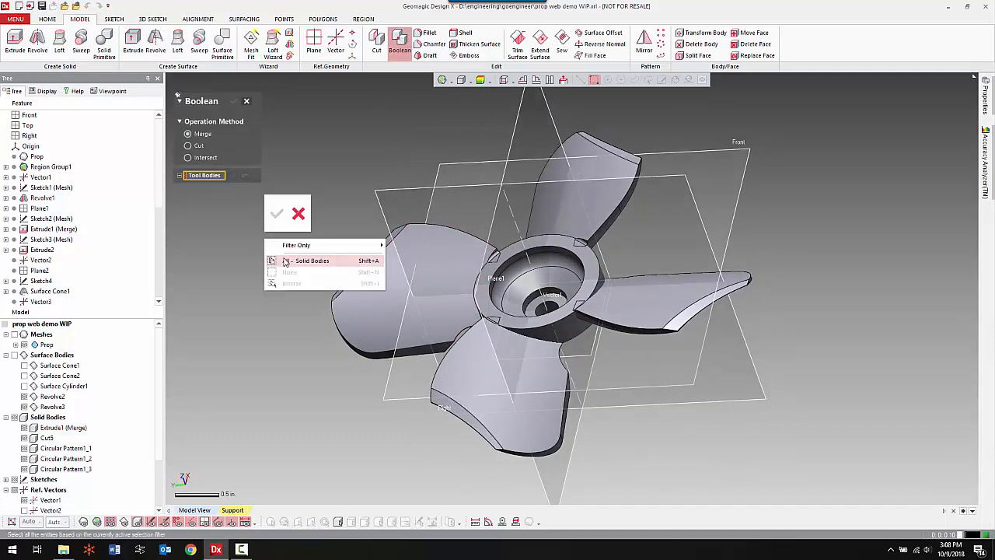
left_click(287, 262)
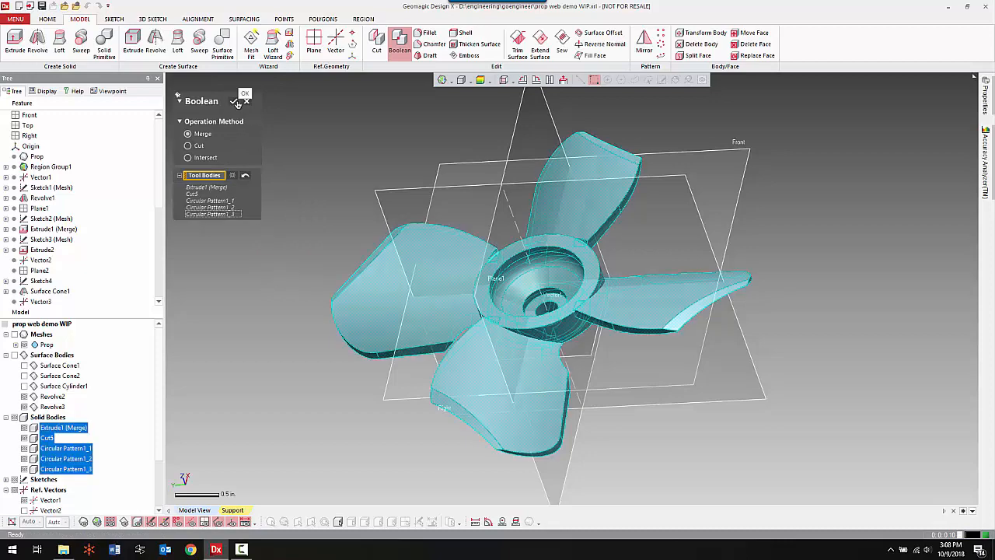
left_click(235, 102)
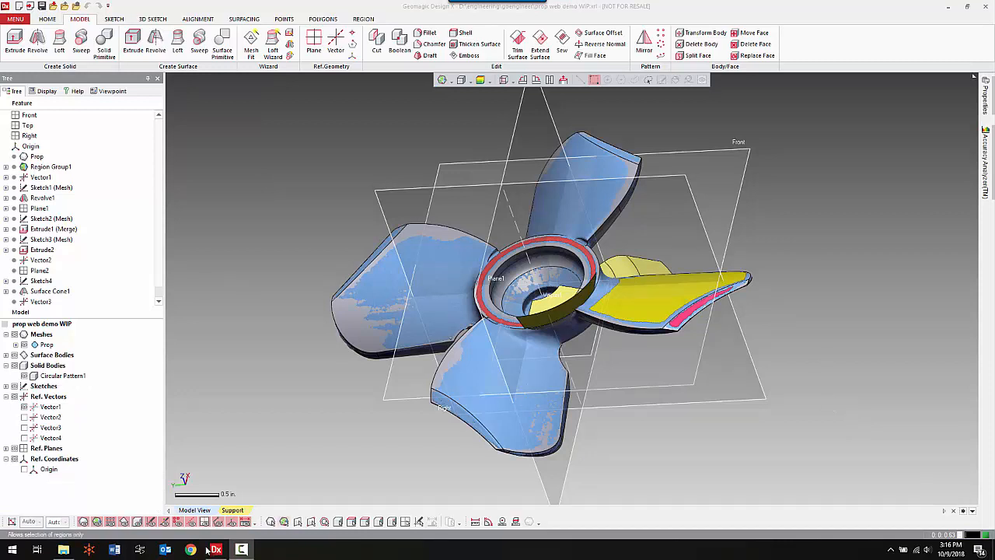
Hide the surface bodies and examine the merged body's deviation color map around the blade roots, hub and drive keys, then turn it off.
left_click(15, 355)
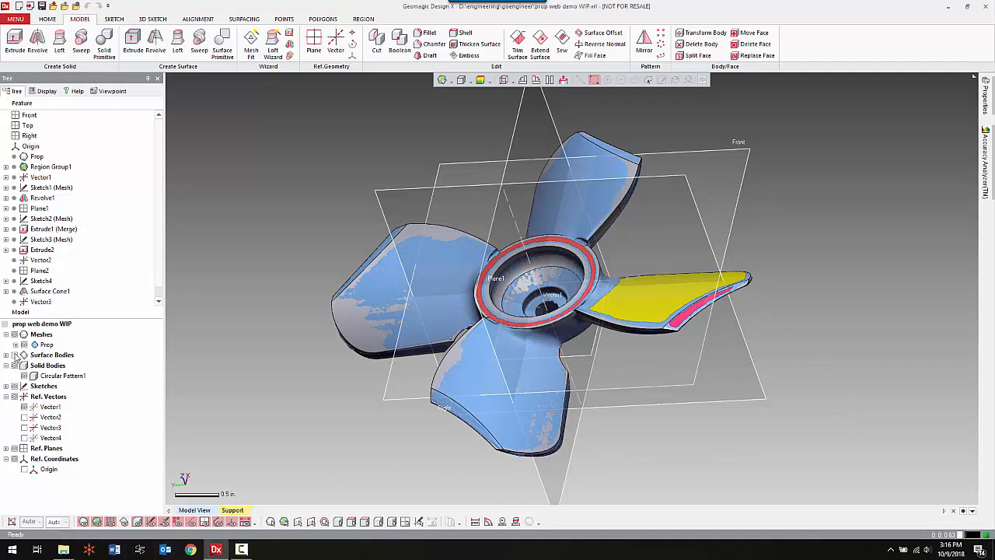
left_click(481, 80)
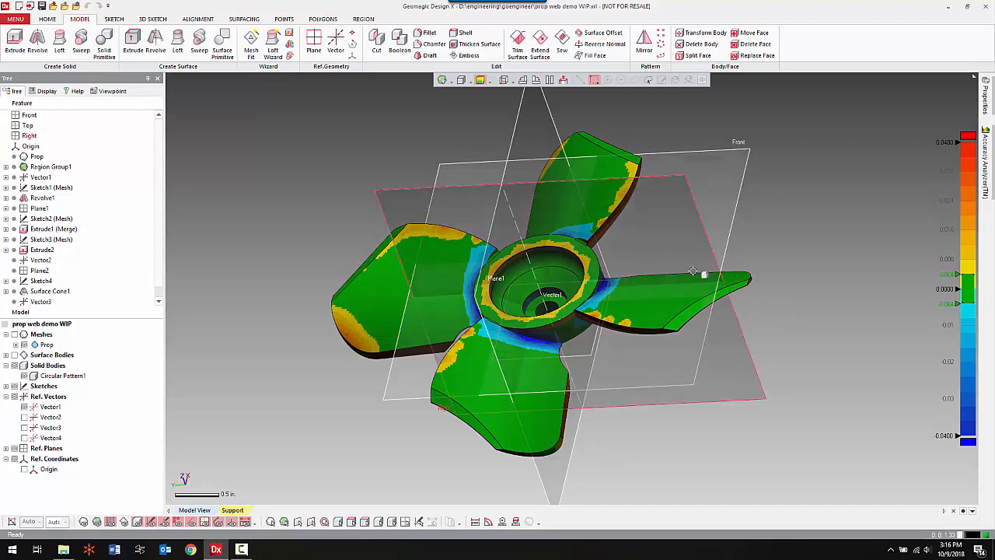
mouse_move(681, 304)
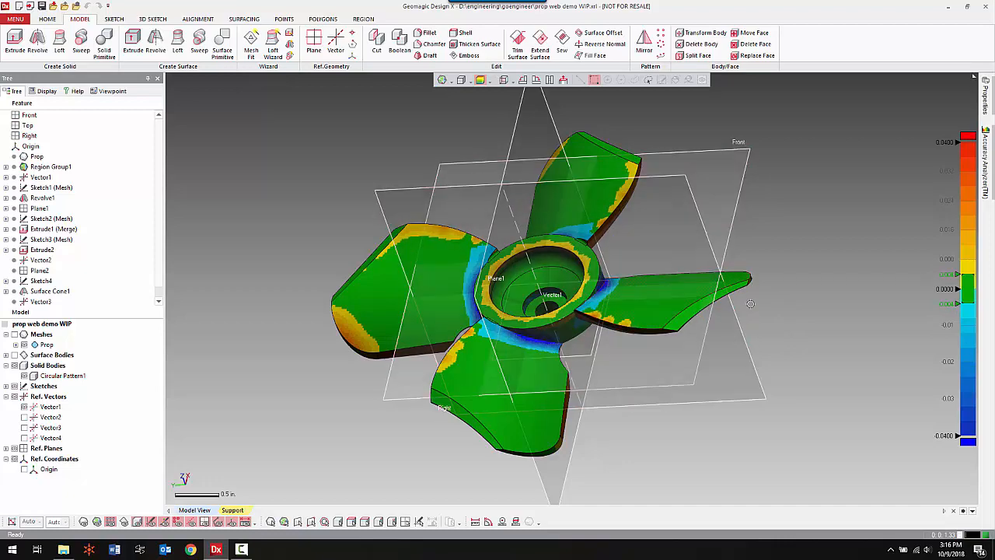
right_click_drag(661, 275, 646, 362)
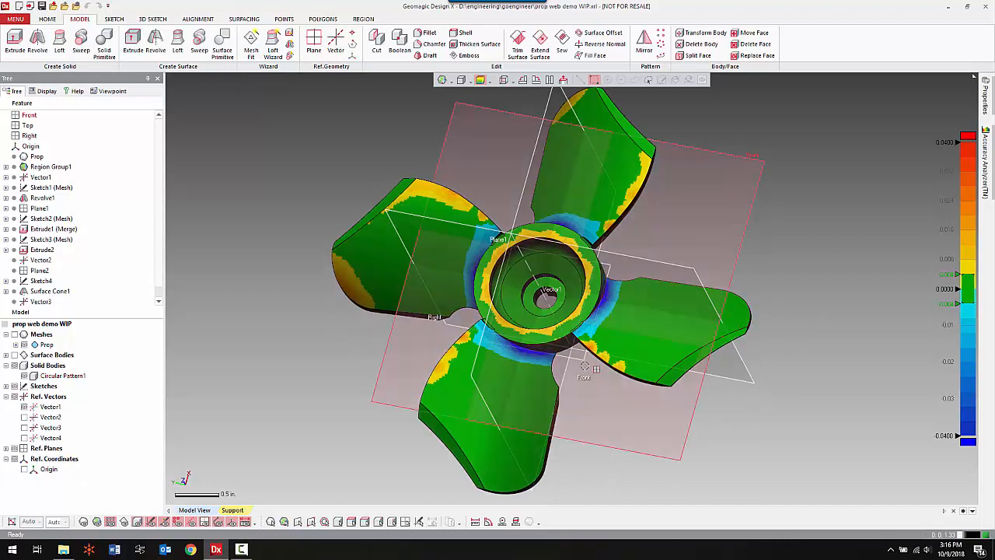
scroll(582, 367, "up", 3)
scroll(579, 364, "up", 1)
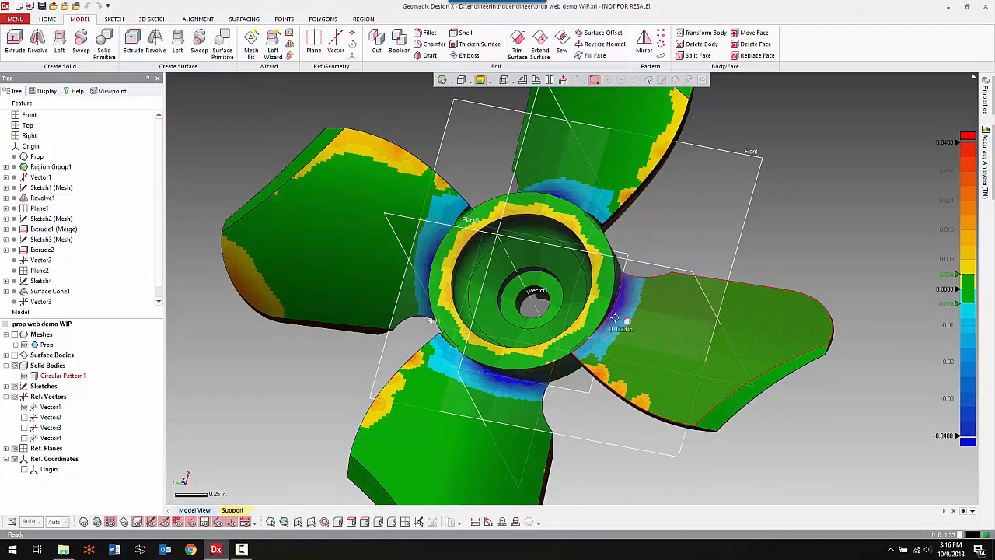
mouse_move(613, 325)
right_click_drag(622, 373, 557, 276)
scroll(557, 276, "up", 5)
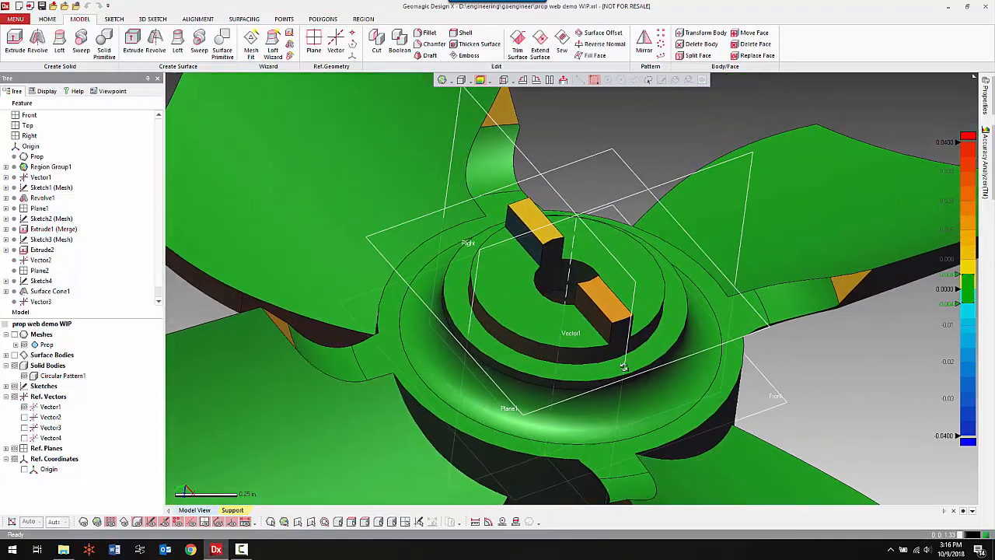
right_click_drag(623, 366, 531, 247)
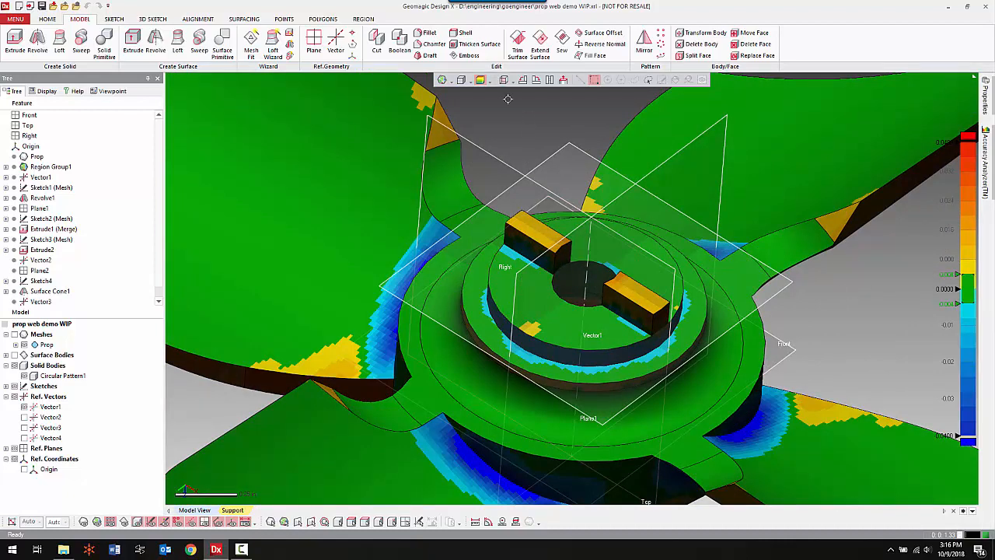
left_click(480, 80)
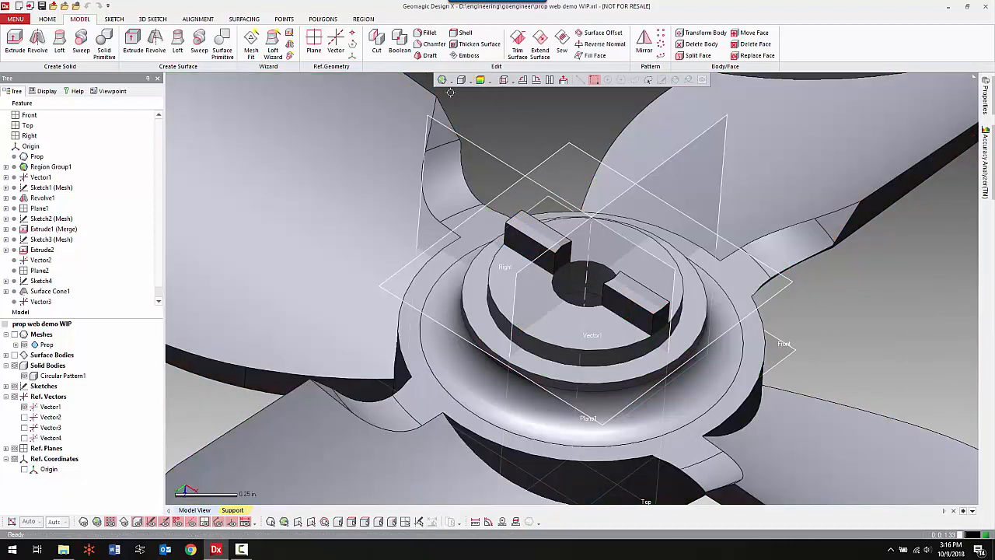
Set up a constant fillet on the outer top edges of both hub keys, estimating the radius from the mesh and rounding it to 0.055 in.
left_click(420, 32)
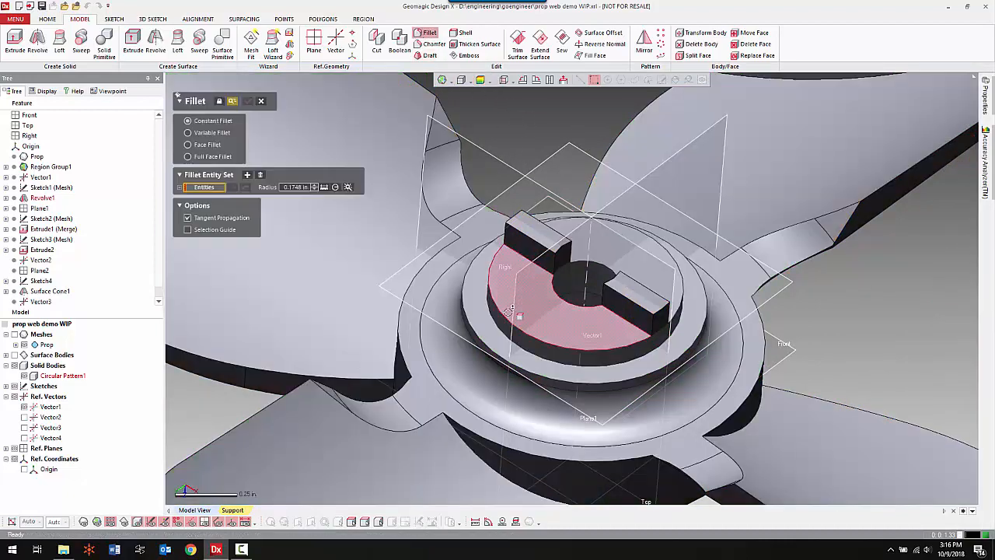
left_click(661, 311)
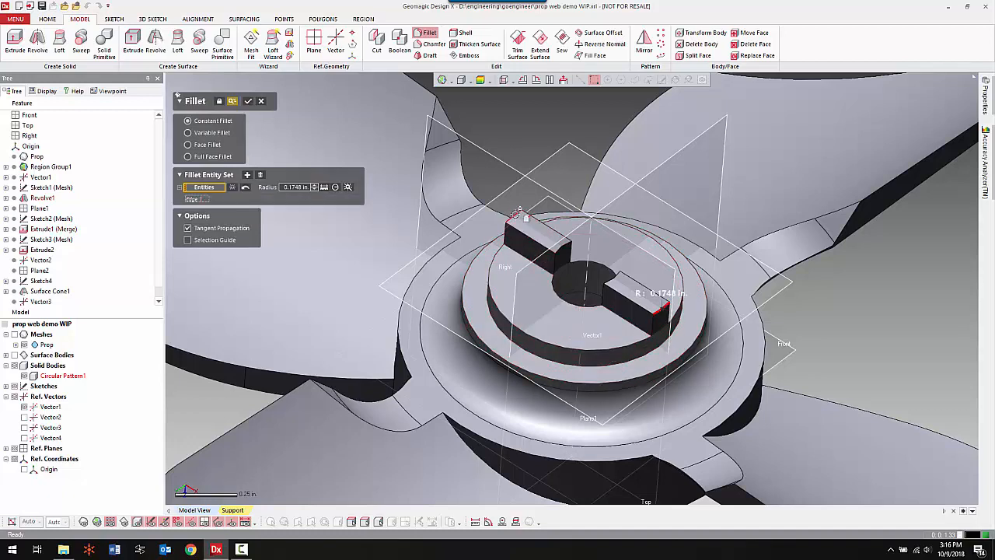
left_click(515, 216)
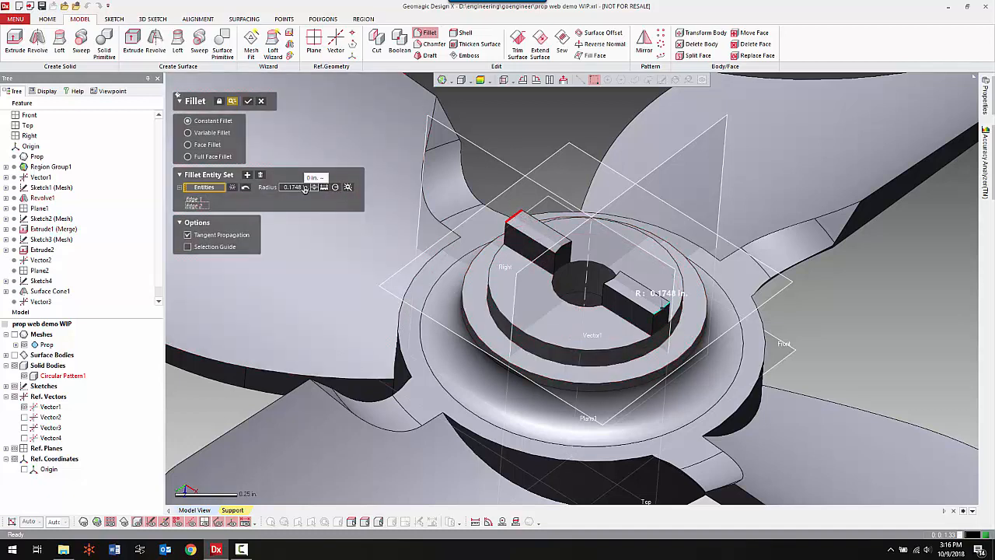
left_click(348, 187)
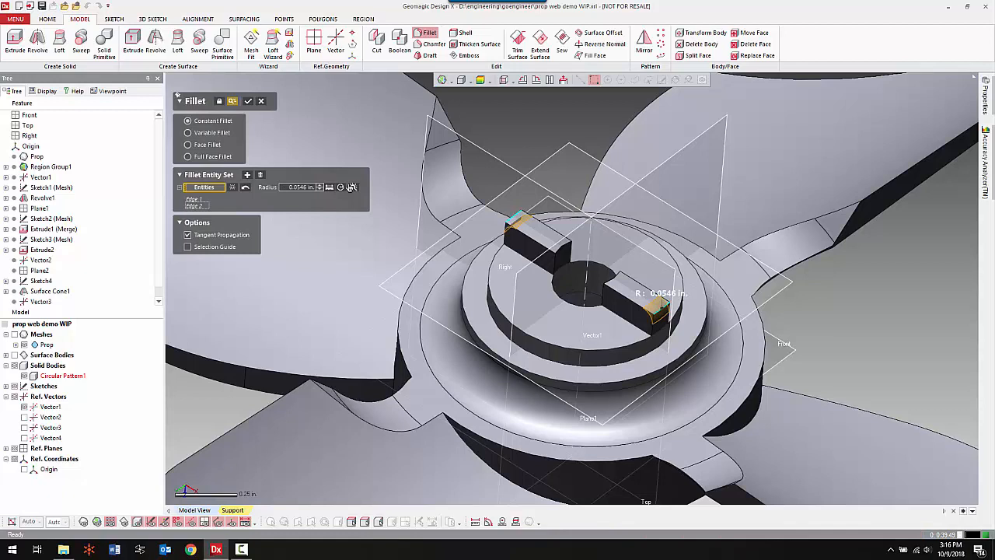
left_click(298, 187)
key("BackSpace")
key("Return")
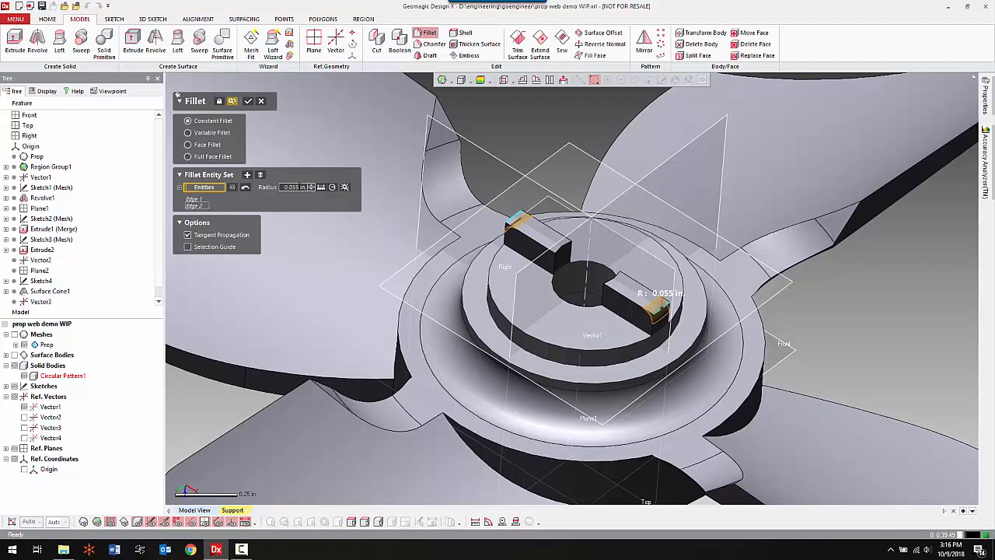
Add a second fillet set on the base edge of the hub's raised disk with a mesh-estimated radius rounded to 0.035 in, and apply both fillets.
left_click(247, 175)
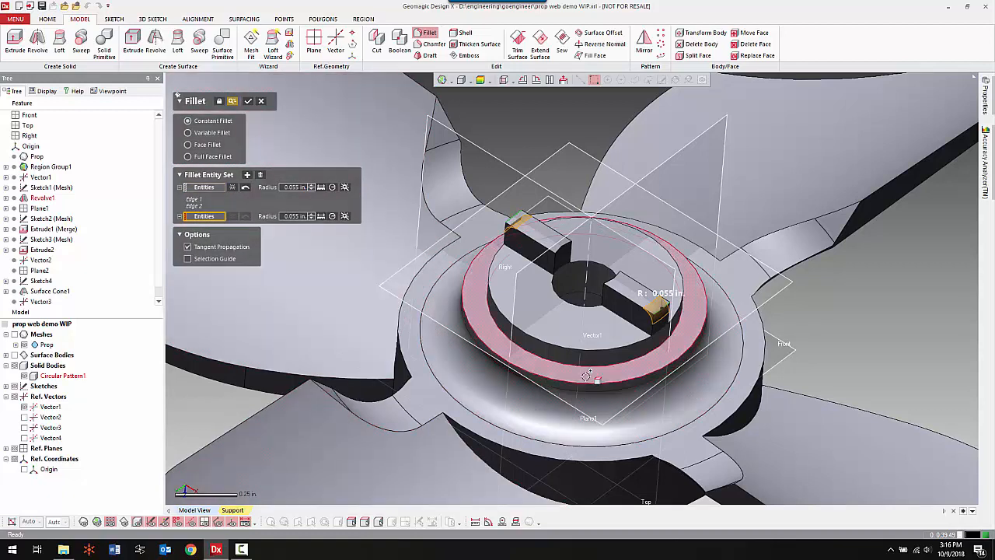
left_click(617, 362)
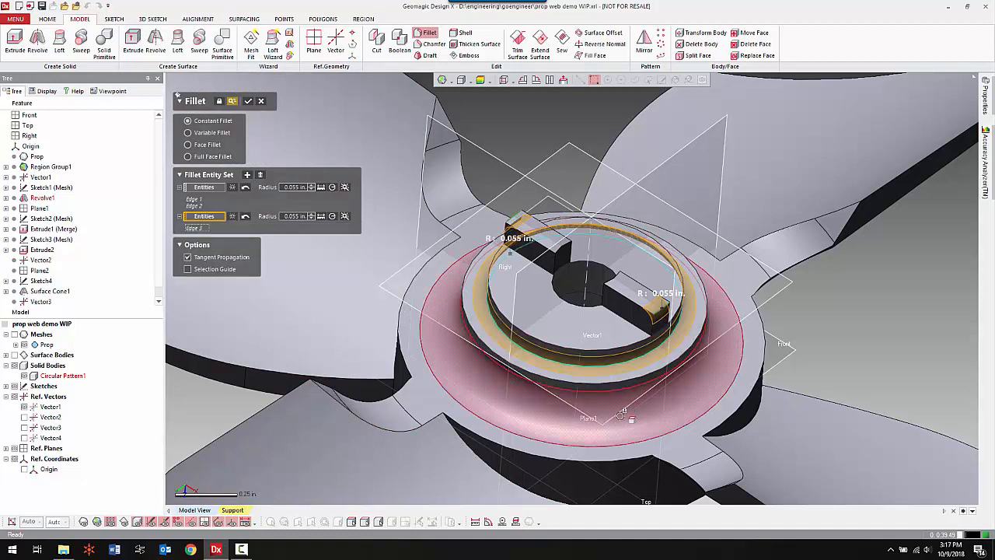
left_click(345, 216)
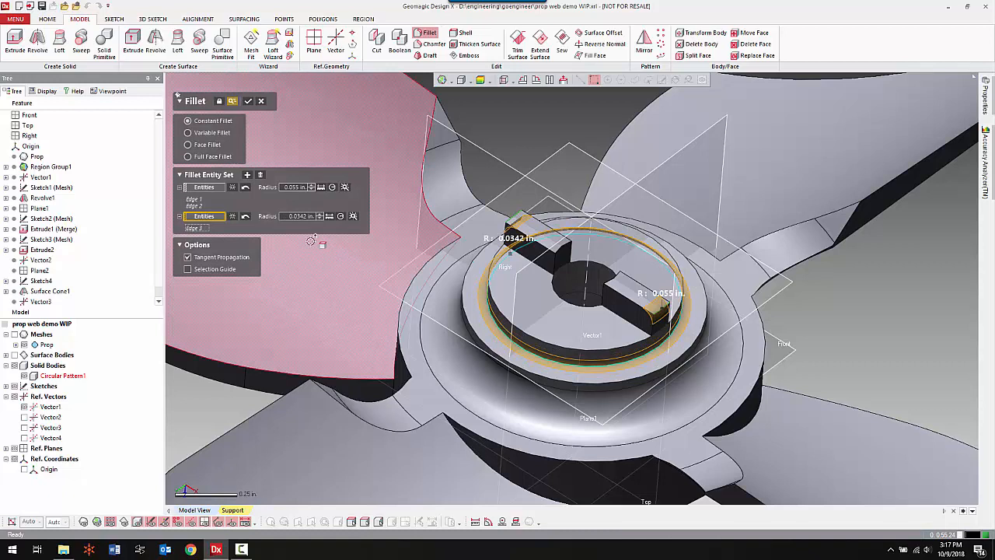
double_click(300, 216)
key("BackSpace")
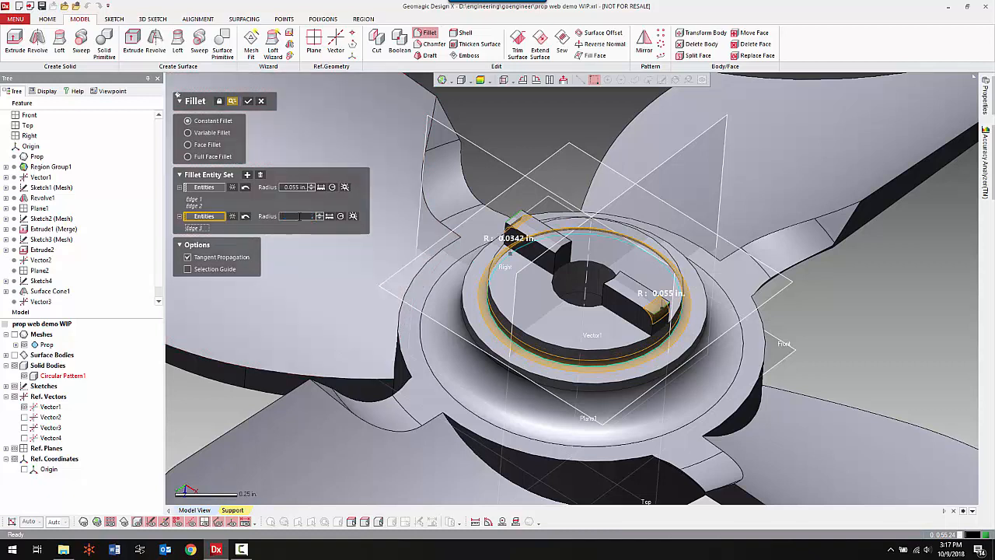
type(".035")
key("Return")
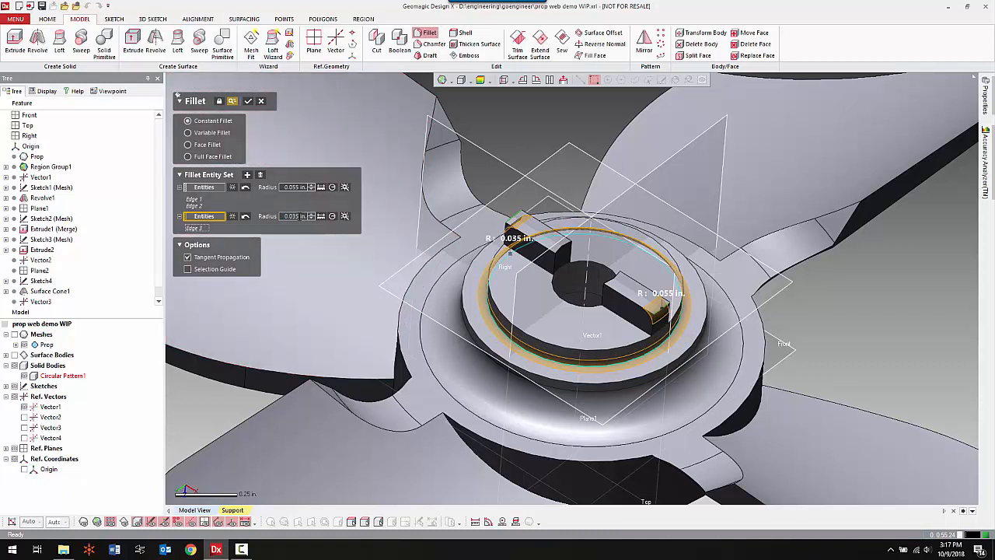
left_click(248, 101)
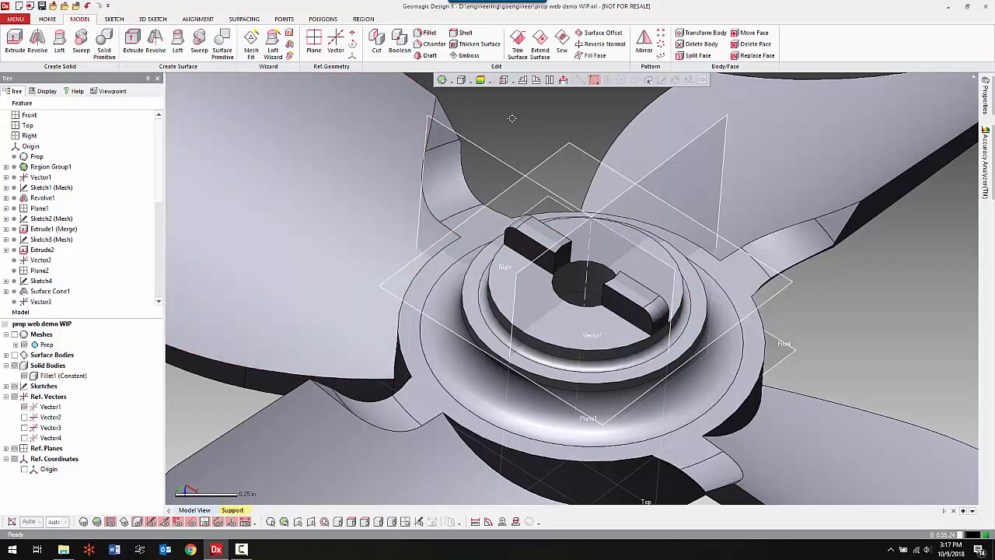
Start a constant fillet and select the root edge where each of the four blades meets the outer wall of the hub.
key("ctrl+space")
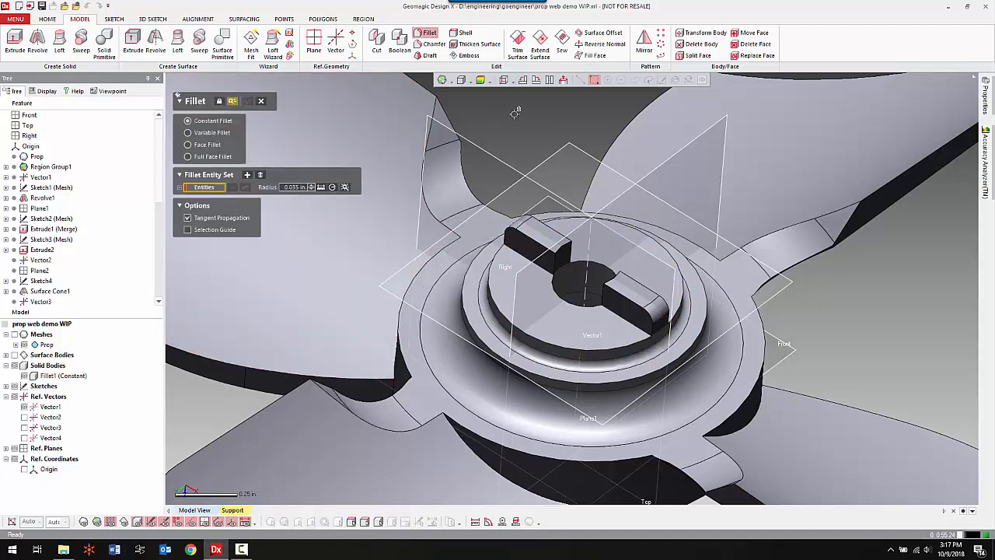
right_click_drag(648, 296, 579, 141, "ctrl")
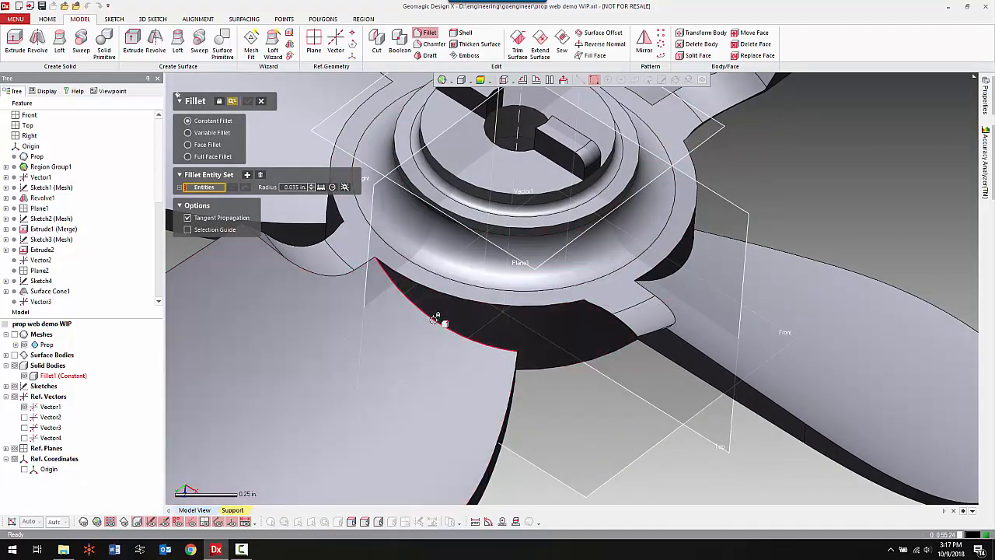
left_click(439, 331)
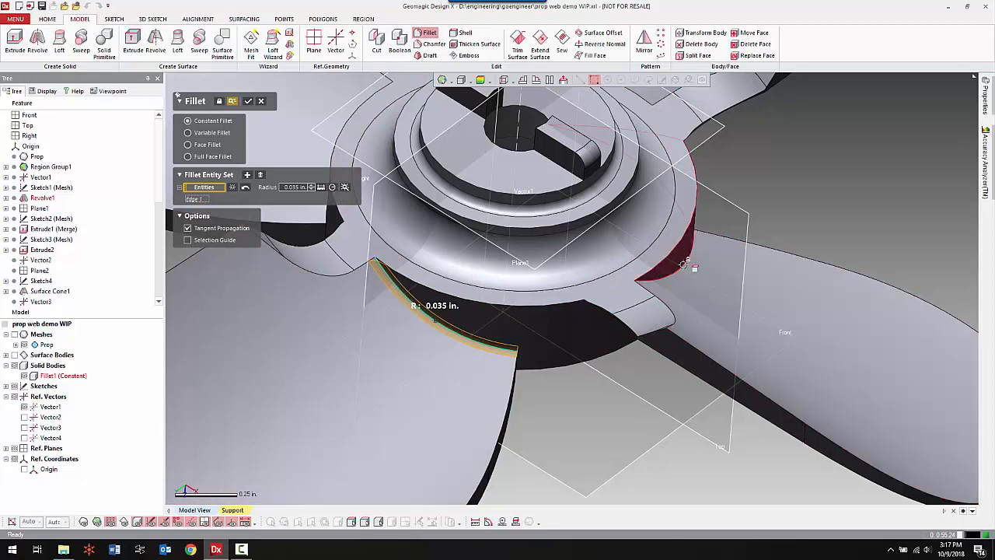
left_click(684, 265)
right_click_drag(742, 310, 673, 204)
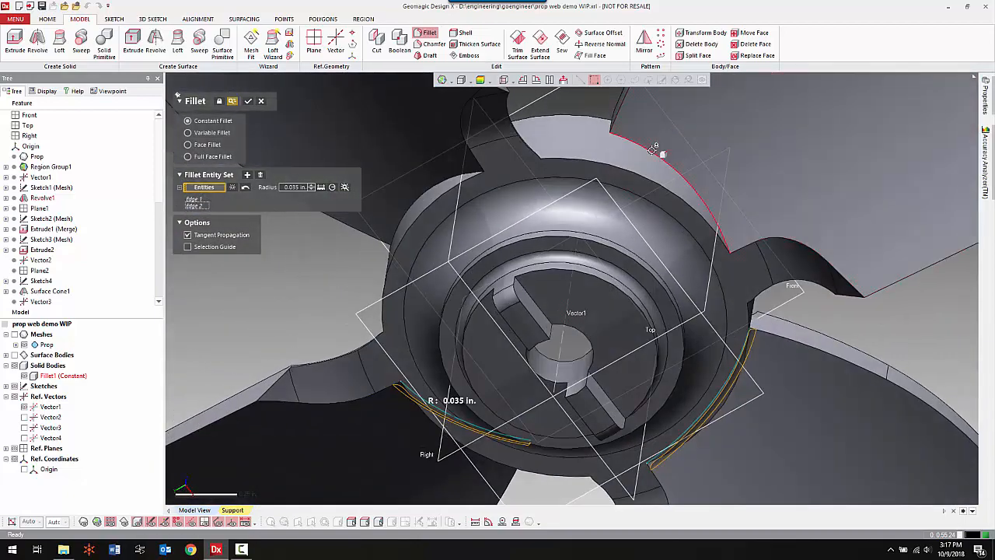
left_click(658, 150)
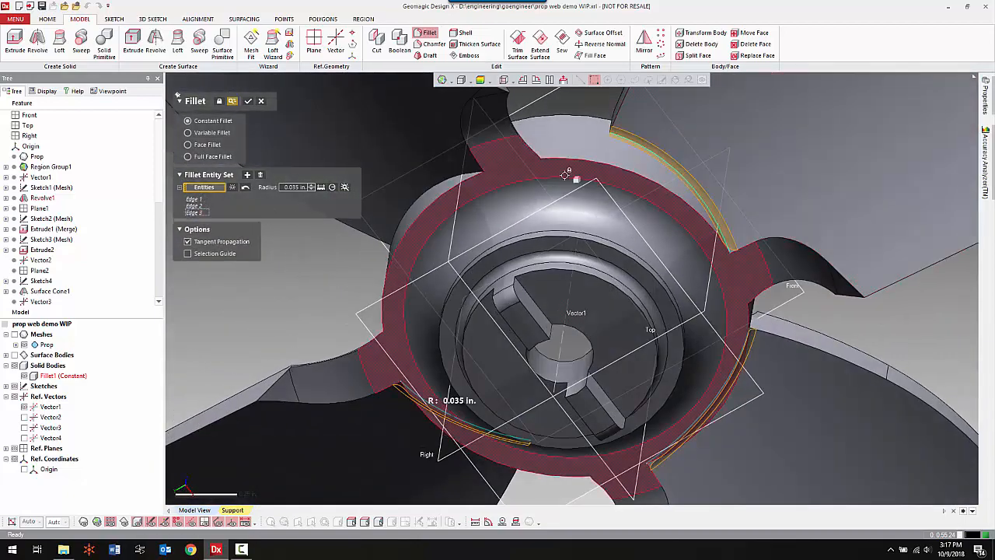
left_click(459, 172)
right_click_drag(568, 354, 587, 199)
scroll(612, 270, "down", 3)
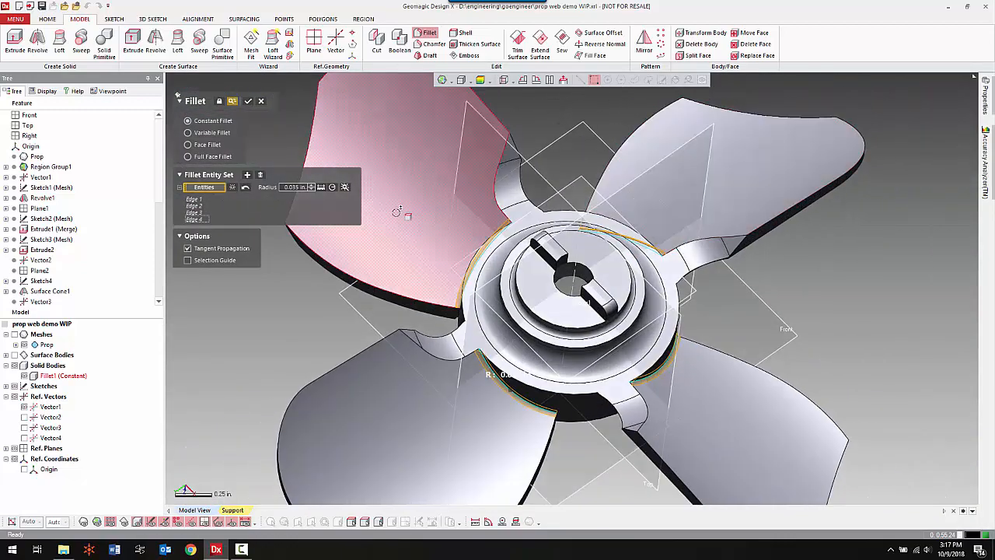
Estimate the blade-root fillet radius from the mesh, round it to 0.19 in, and apply the fillet.
left_click(346, 187)
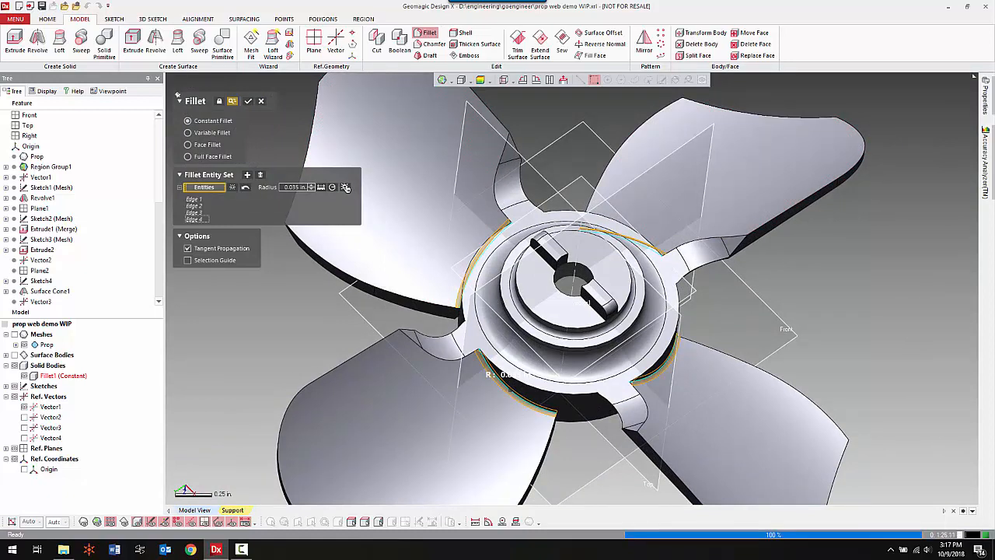
double_click(296, 186)
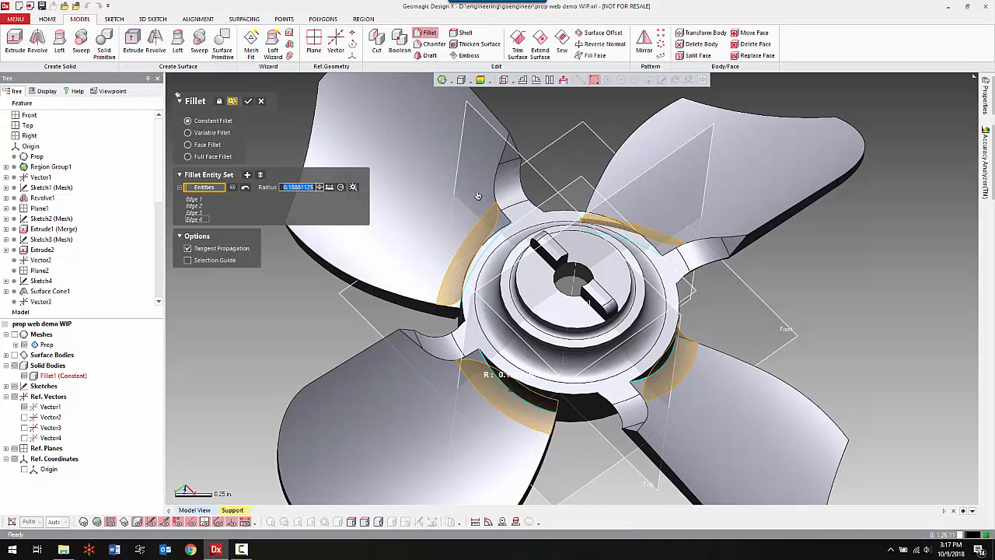
key("BackSpace")
type(".19")
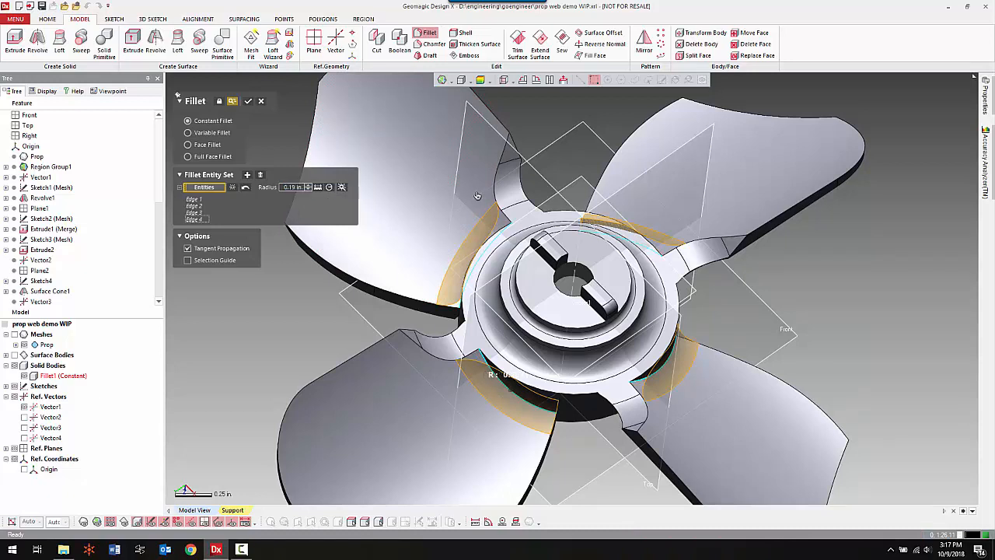
left_click(248, 101)
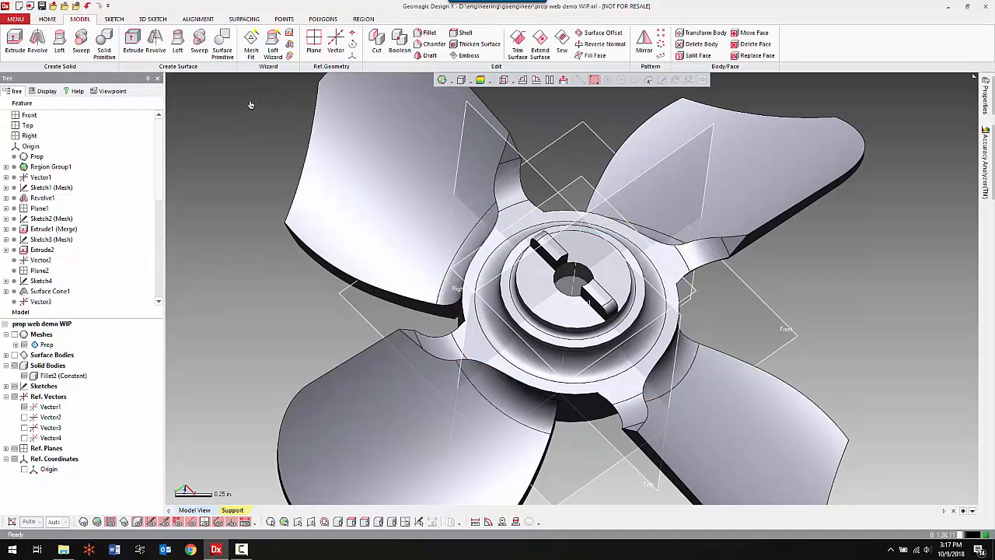